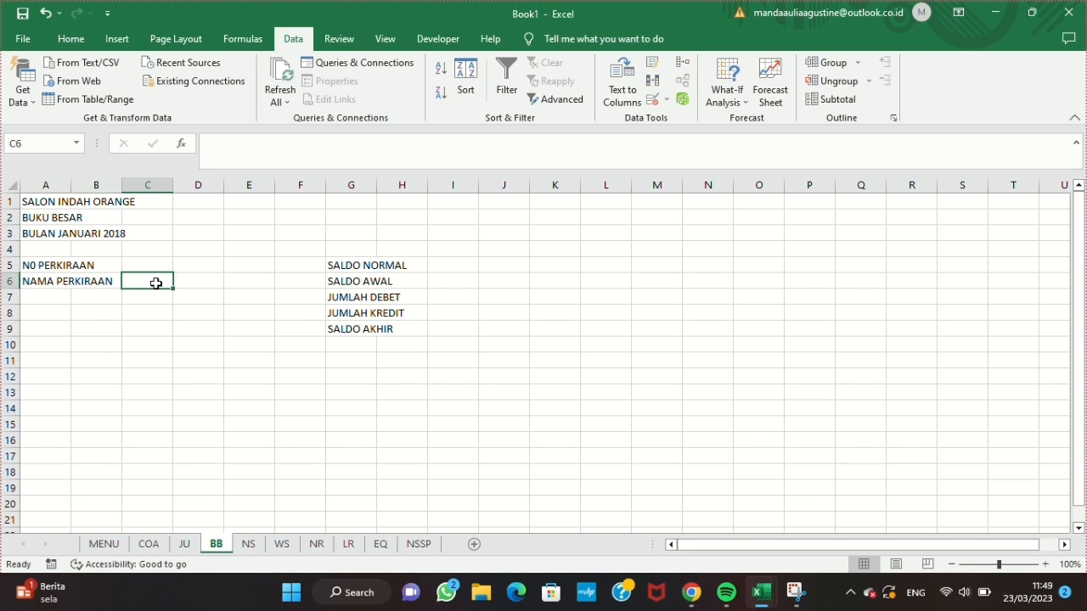
# Step: Enter the formula =IFERROR(VLOOKUP(C5;COA;2);"") in cell C6 next to NAMA PERKIRAAN
pyautogui.write('=IFERROR')
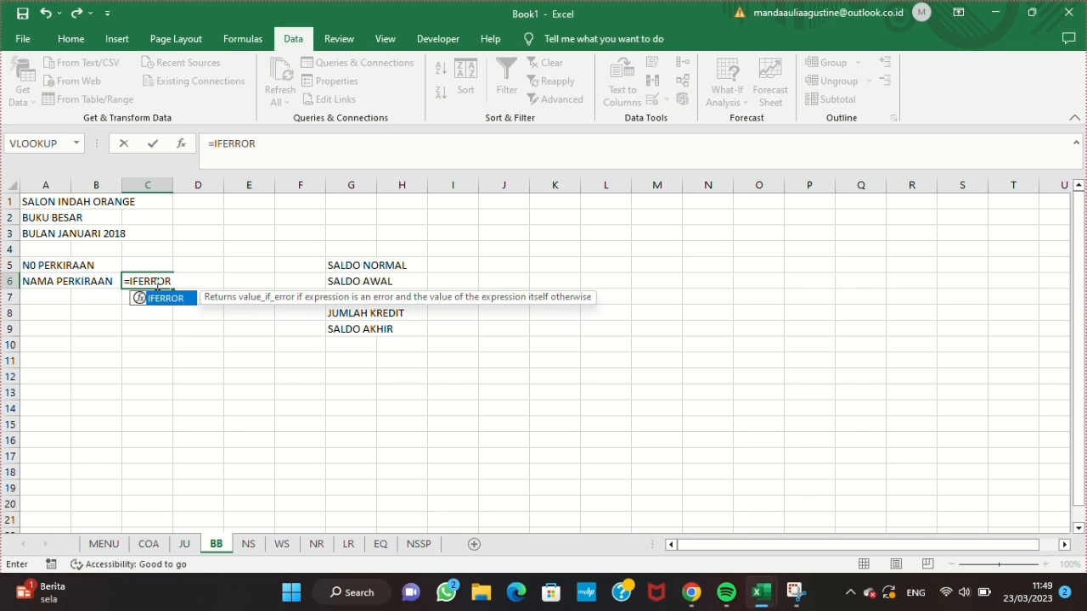
pyautogui.write('(VLOOKUP')
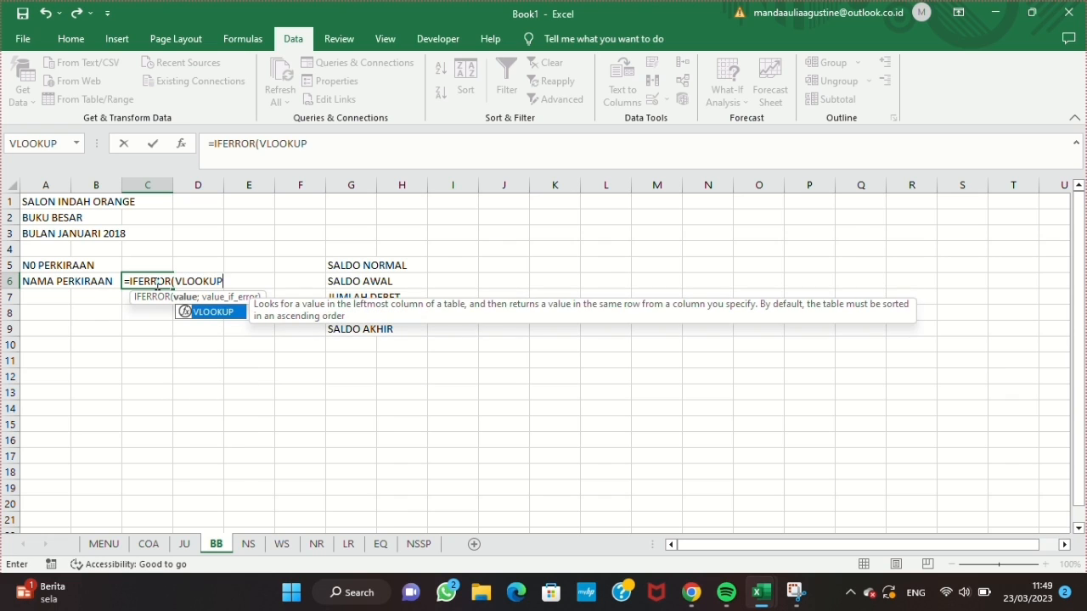
pyautogui.write('(C5;COA;2);"")')
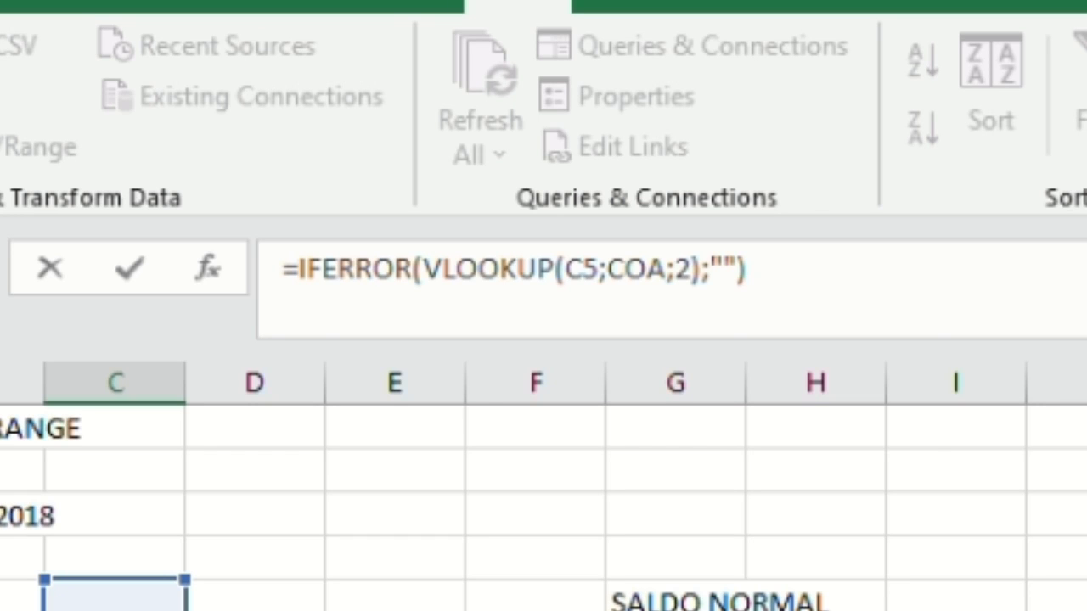
pyautogui.press('Return')
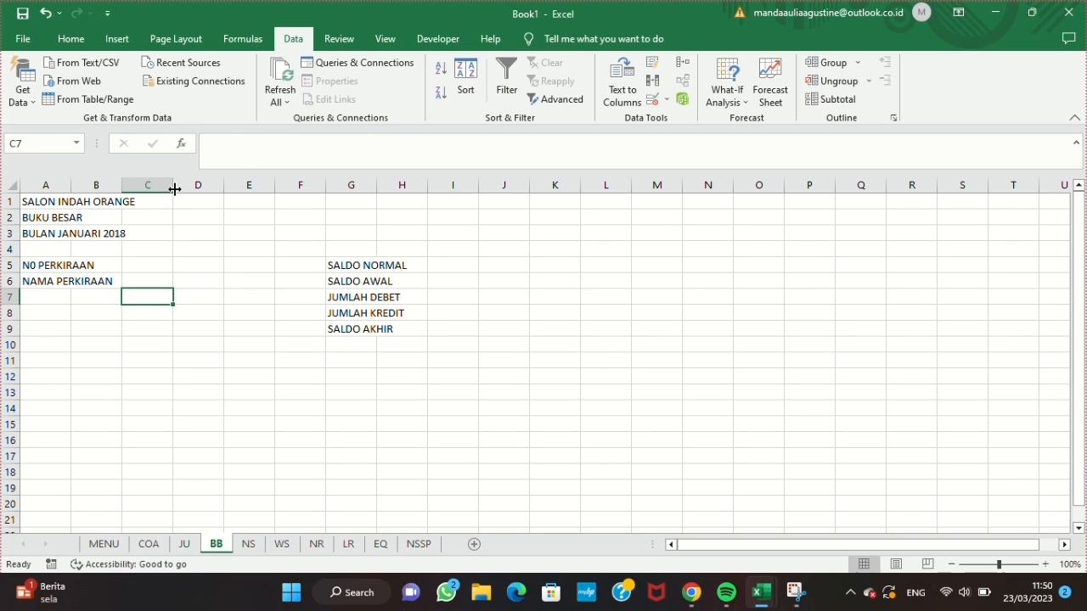
# Step: Widen column C and set the width of columns G and H to 20
pyautogui.moveTo(174, 189); pyautogui.dragTo(281, 189)
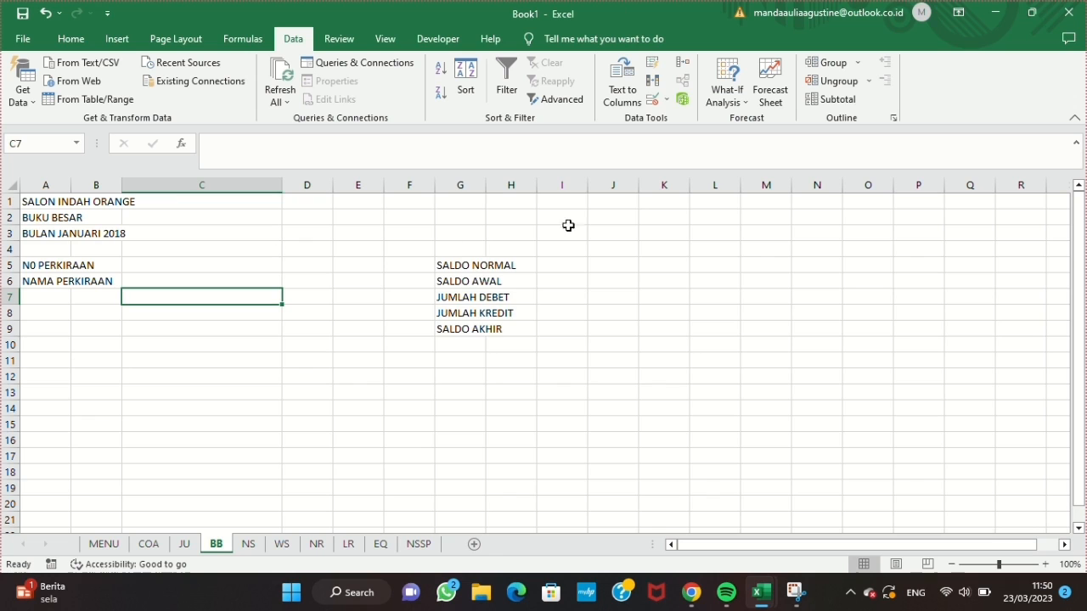
pyautogui.moveTo(459, 185); pyautogui.dragTo(497, 186)
pyautogui.click(70, 38)
pyautogui.click(851, 81)
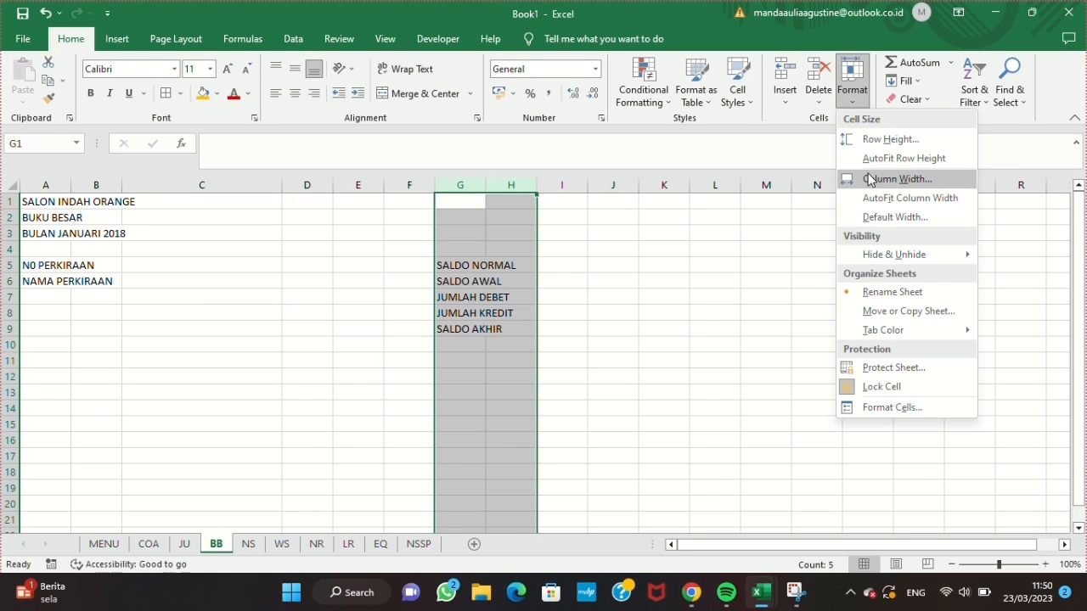
pyautogui.click(869, 179)
pyautogui.write('20')
pyautogui.press('Return')
# Step: Enter the table headers NO, TANGGAL, KETERANGAN and REF in cells A11 to D11
pyautogui.click(49, 356)
pyautogui.write('NO')
pyautogui.press('Tab')
pyautogui.write('TANGGAL')
pyautogui.press('Tab')
pyautogui.write('KETERANGAN')
pyautogui.press('Tab')
pyautogui.write('REF')
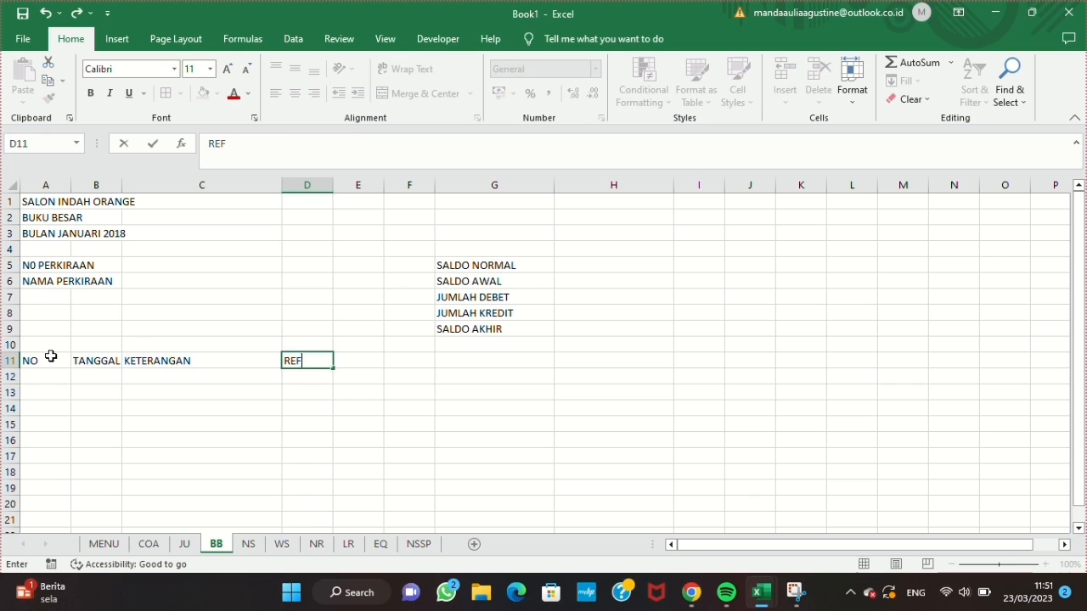
# Step: Enter the header MUTASI in E11 with the subheaders DEBET in E12 and KREDIT in F12
pyautogui.press('Tab')
pyautogui.write('MUTASI')
pyautogui.press('Return')
pyautogui.write('DEBET')
pyautogui.press('Tab')
pyautogui.write('KREDIT')
# Step: Enter the header SALDO in G11 with the subheaders DEBET in G12 and KREDIT in H12
pyautogui.click(467, 359)
pyautogui.write('SALDO')
pyautogui.press('Return')
pyautogui.write('DEBET')
pyautogui.press('Tab')
pyautogui.write('KREDIT')
# Step: Merge and center the MUTASI header across E11:F11 and the SALDO header across G11:H11
pyautogui.moveTo(357, 360); pyautogui.dragTo(391, 359)
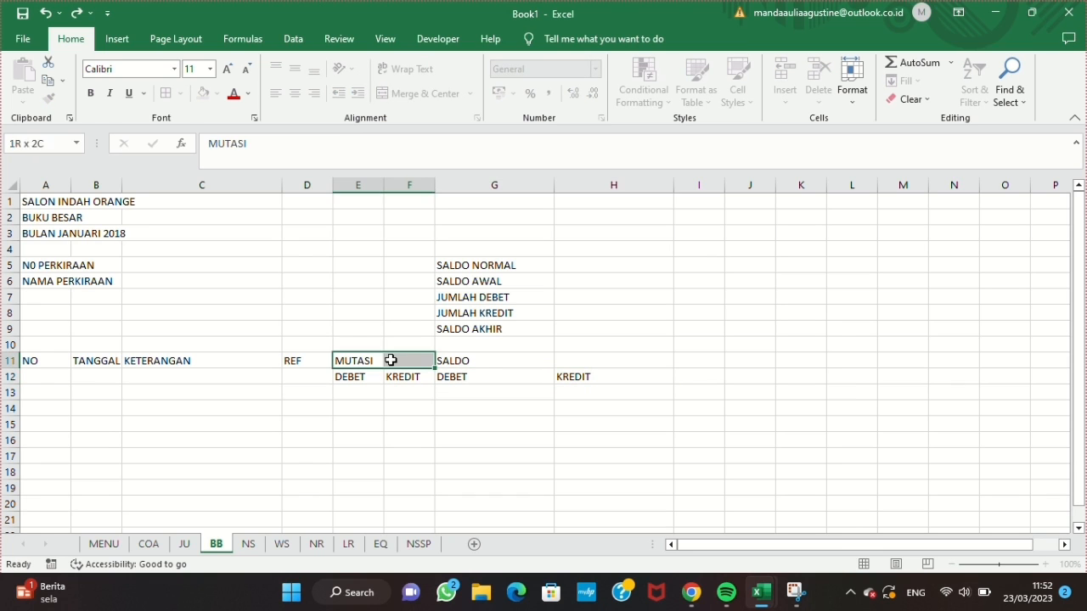
pyautogui.click(425, 94)
pyautogui.moveTo(476, 361); pyautogui.dragTo(620, 354)
pyautogui.click(424, 94)
# Step: Widen the TANGGAL column B and the KETERANGAN column C
pyautogui.click(96, 185)
pyautogui.moveTo(122, 185); pyautogui.dragTo(179, 187)
pyautogui.click(259, 185)
pyautogui.moveTo(337, 186); pyautogui.dragTo(367, 187)
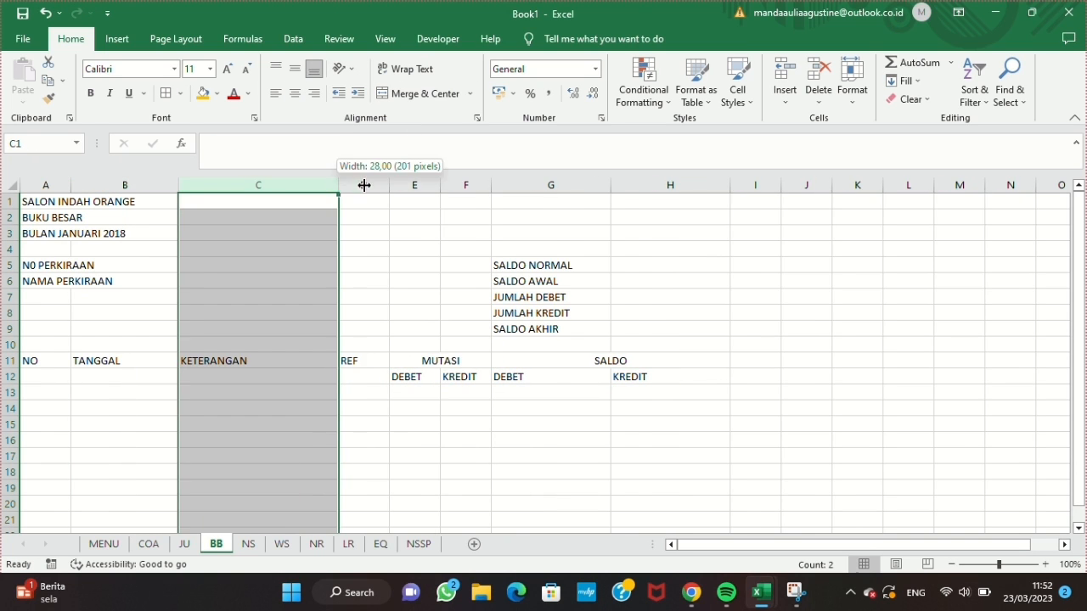
# Step: Set the width of the MUTASI columns E and F to 15
pyautogui.moveTo(453, 187); pyautogui.dragTo(493, 187)
pyautogui.click(852, 85)
pyautogui.click(873, 180)
pyautogui.write('15')
pyautogui.press('Return')
pyautogui.click(722, 407)
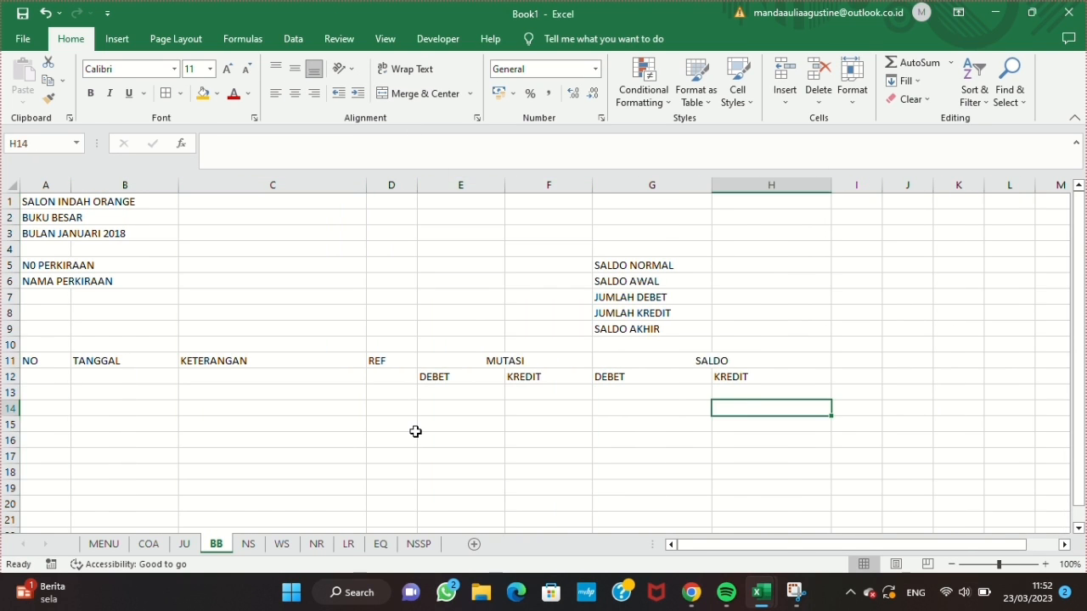
# Step: Apply all borders to the table range A11:H30
pyautogui.moveTo(42, 357); pyautogui.dragTo(718, 400)
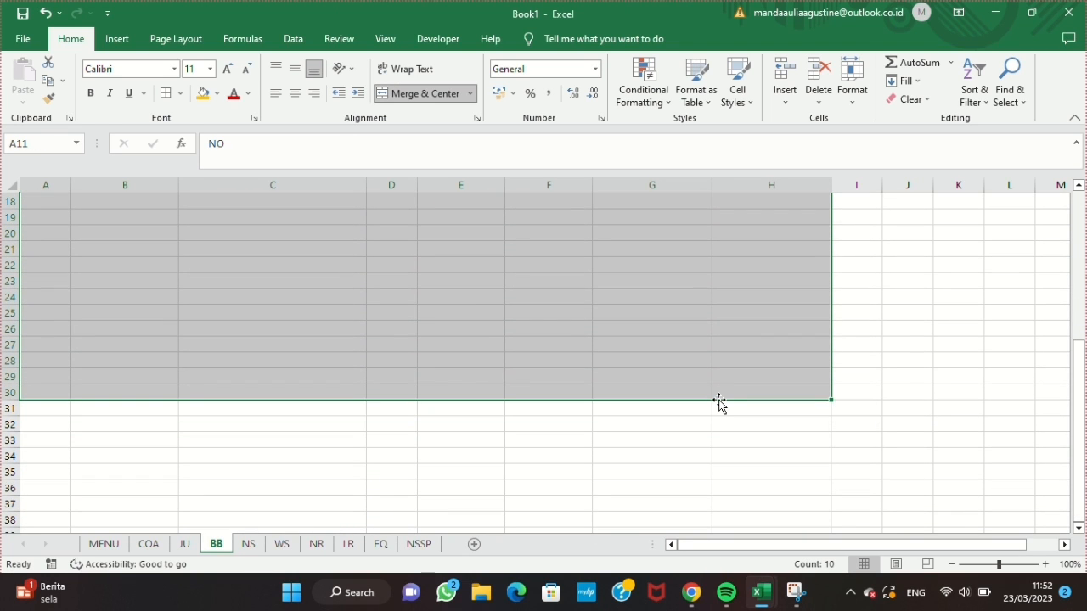
pyautogui.scroll(6, 183, 357)
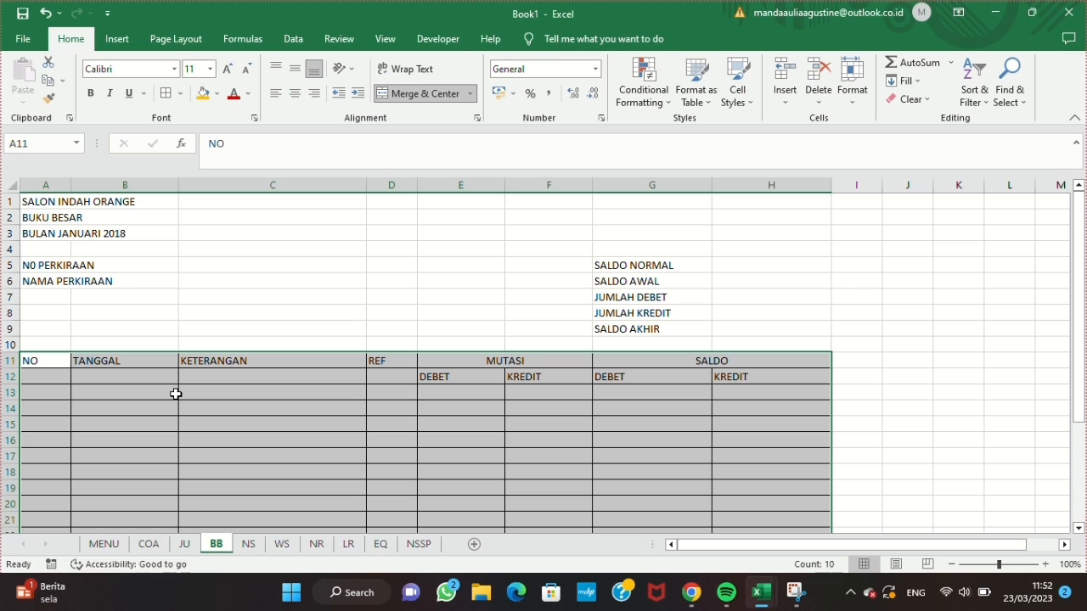
pyautogui.click(301, 482)
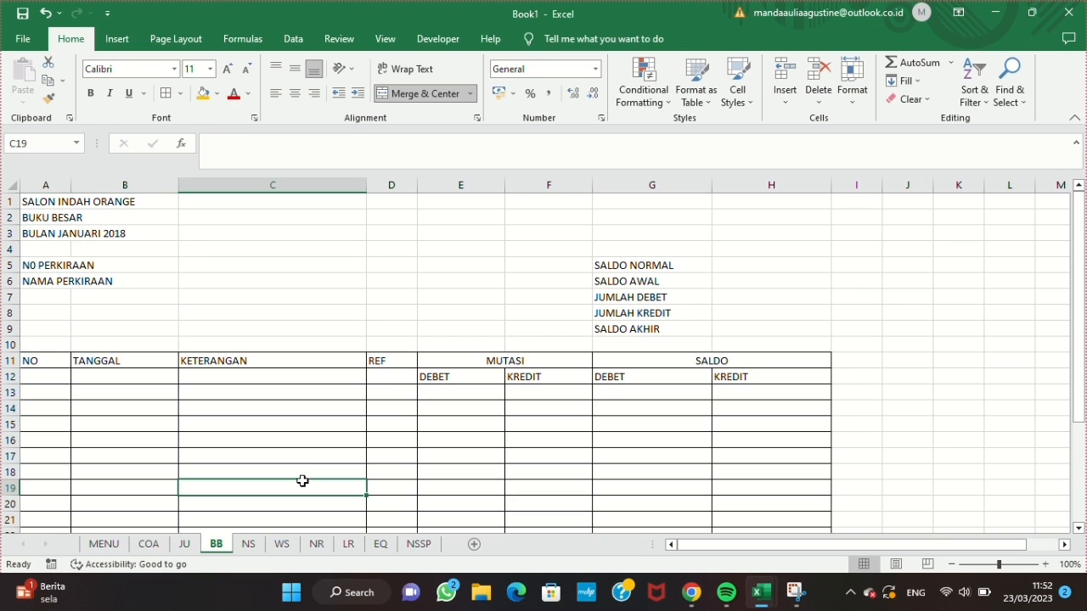
# Step: Enter the formula =IFERROR(VLOOKUP(C5;COA;3);"") in cell H5 for SALDO NORMAL
pyautogui.click(745, 264)
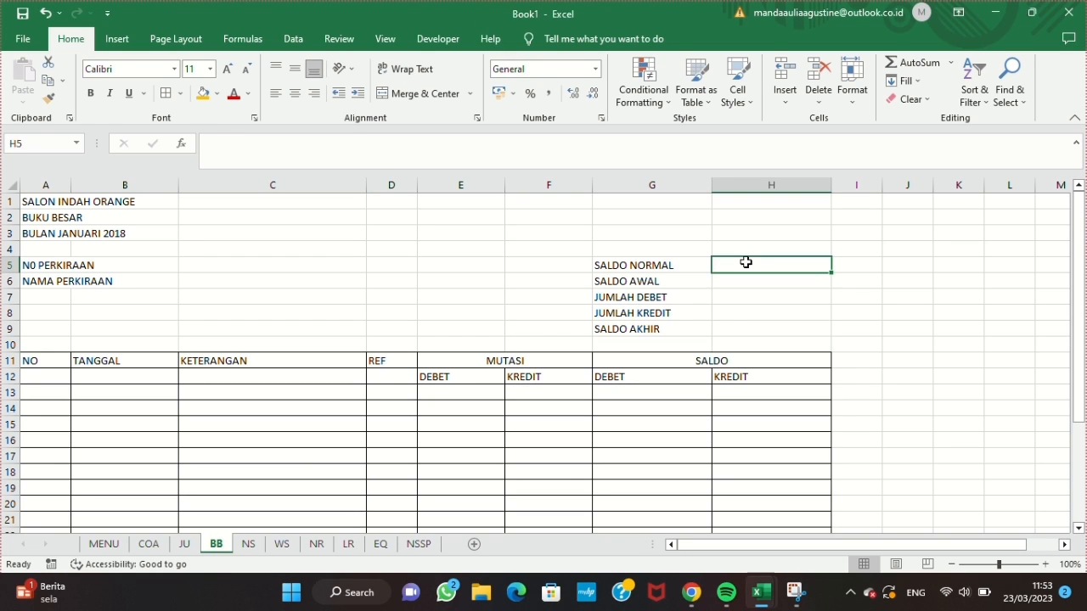
pyautogui.write('=IFERROR(VLOOKUP(C5;COA;3);"')
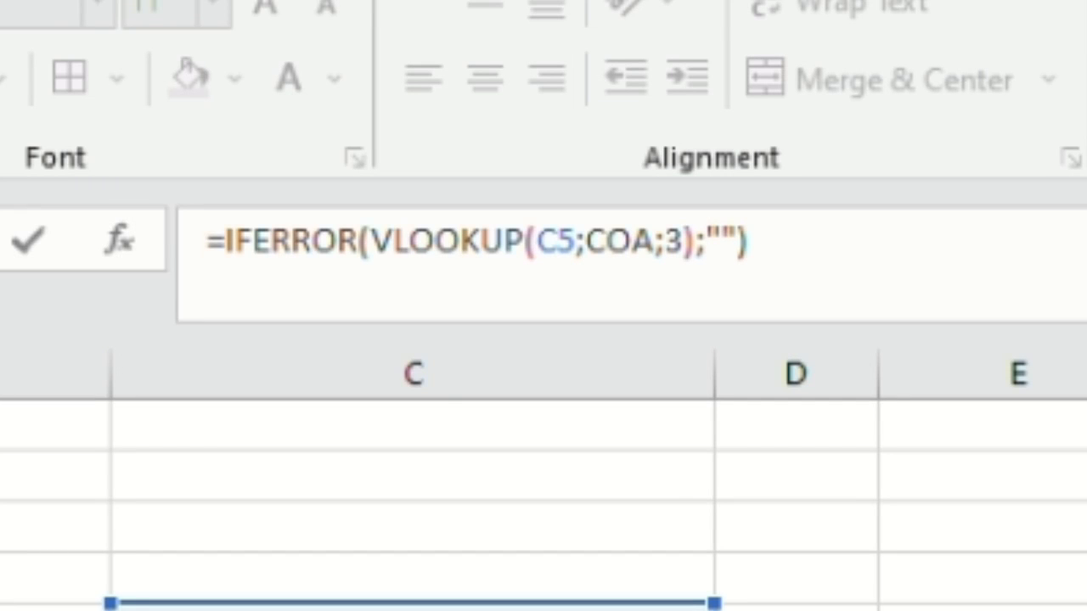
pyautogui.press('Return')
# Step: Enter =IFERROR(VLOOKUP(C5;COA;6);"")+IFERROR(VLOOKUP(C5;COA;7);"") in cell H6 for SALDO AWAL
pyautogui.write('=IFERROR(VLOOKUP')
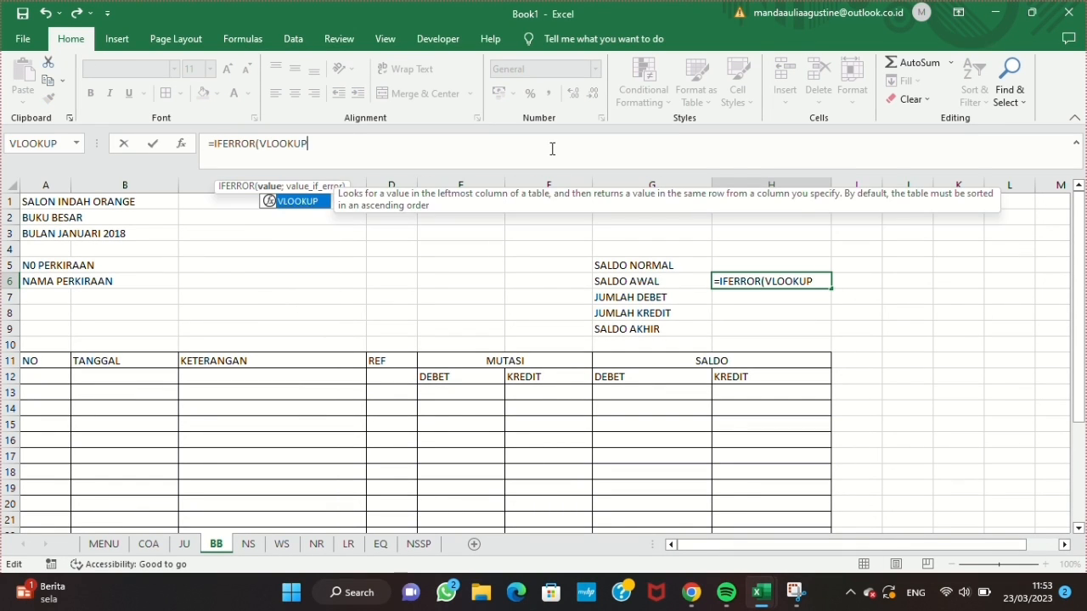
pyautogui.write('(C5;COA;6);"")+')
pyautogui.moveTo(214, 145); pyautogui.dragTo(376, 144)
pyautogui.hotkey('ctrl', 'c')
pyautogui.click(397, 144)
pyautogui.hotkey('ctrl', 'v')
pyautogui.click(526, 144)
pyautogui.press('BackSpace')
pyautogui.write('7')
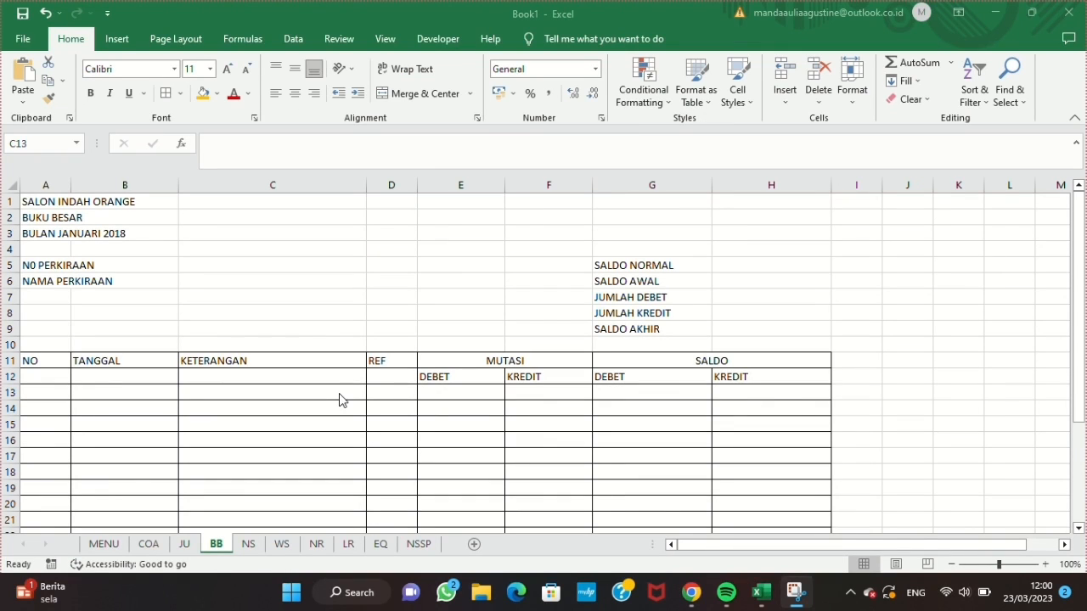
# Step: Enter SALDO AWAL in cell C13 and apply the Accounting number format to columns E through H
pyautogui.click(340, 396)
pyautogui.write('SALDO AWAL')
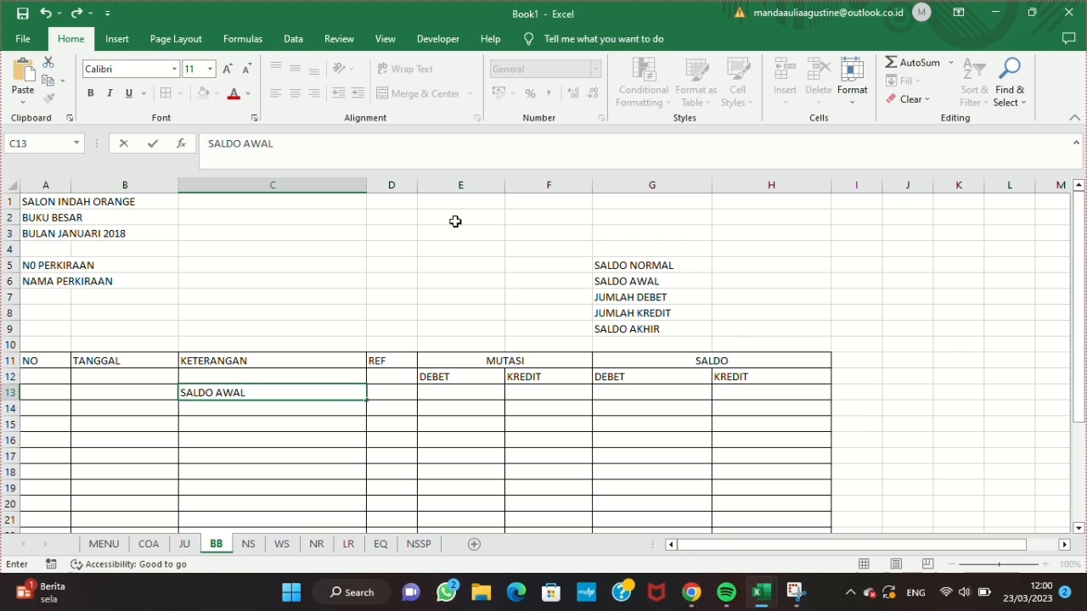
pyautogui.moveTo(466, 184); pyautogui.dragTo(727, 212)
pyautogui.click(601, 117)
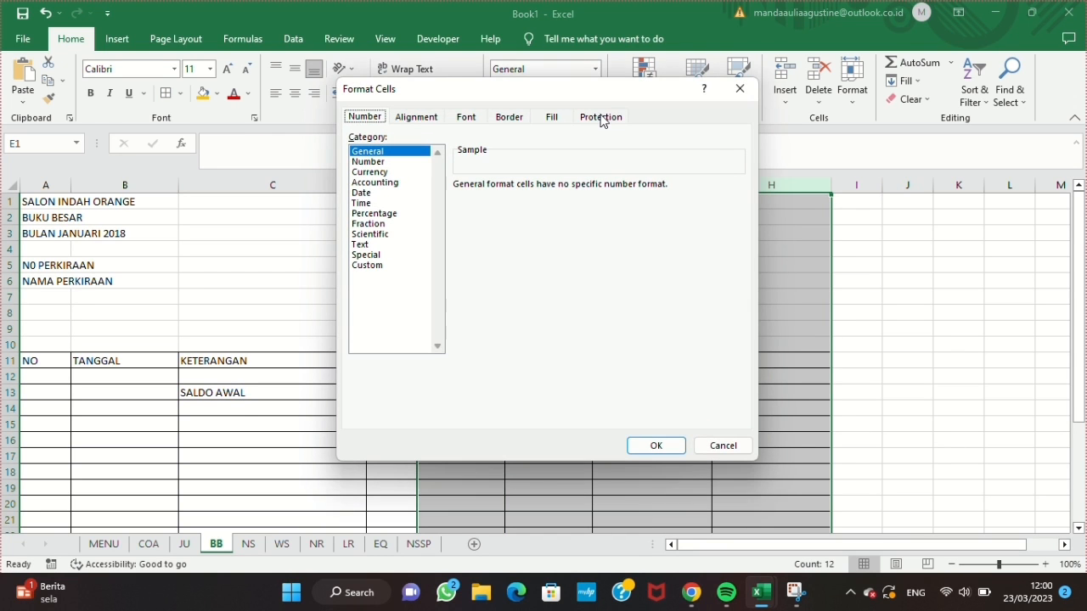
pyautogui.click(397, 182)
pyautogui.click(562, 188)
pyautogui.click(563, 188)
pyautogui.press('Return')
# Step: Enter the formula =IF(H5="D";H6;"") in cell E13 under MUTASI DEBET
pyautogui.click(441, 394)
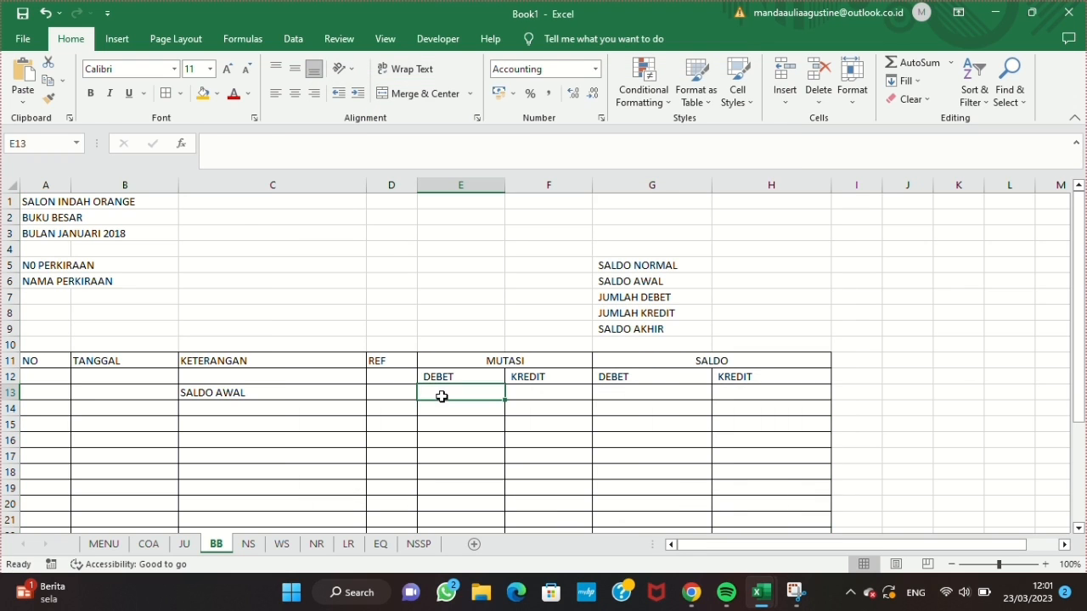
pyautogui.write('=IF(H5="D";H6;"")')
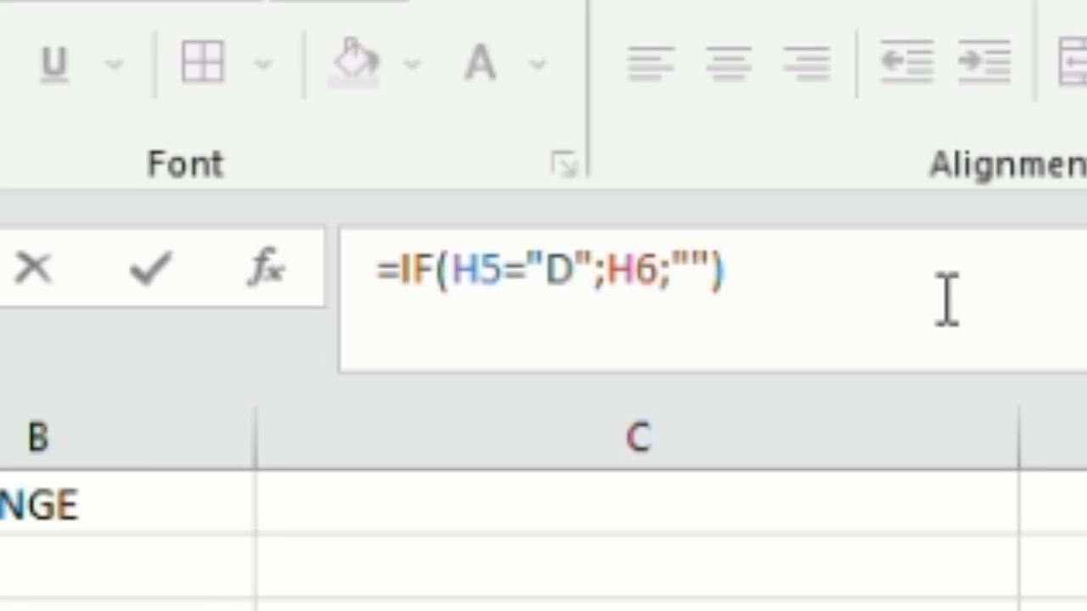
# Step: Enter the formula =IF(H5="K";H6;"") in cell F13 under MUTASI KREDIT
pyautogui.click(538, 216)
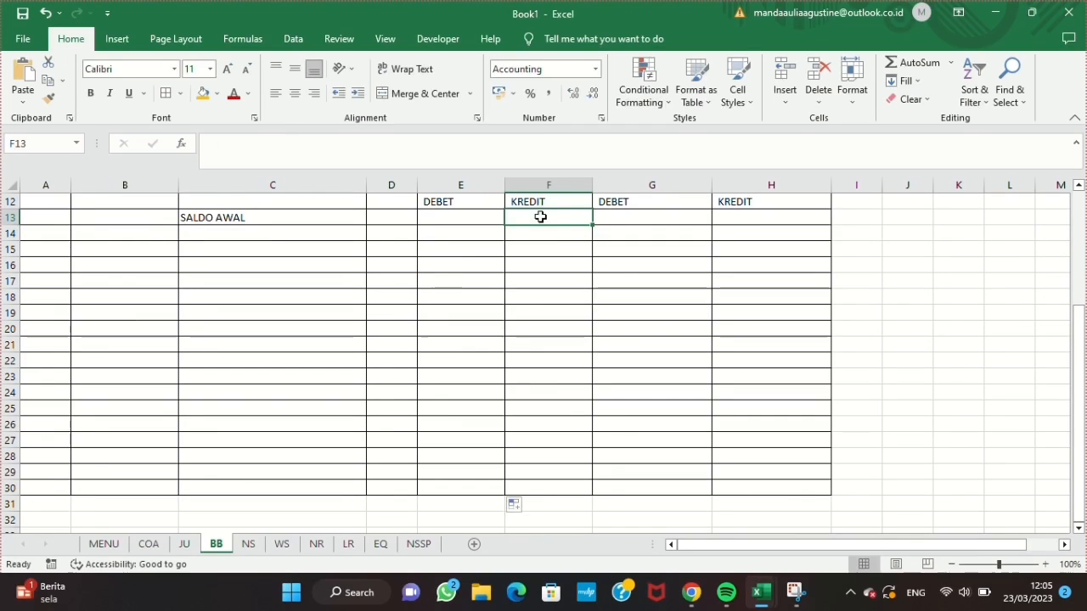
pyautogui.write('=IF(H5="K"')
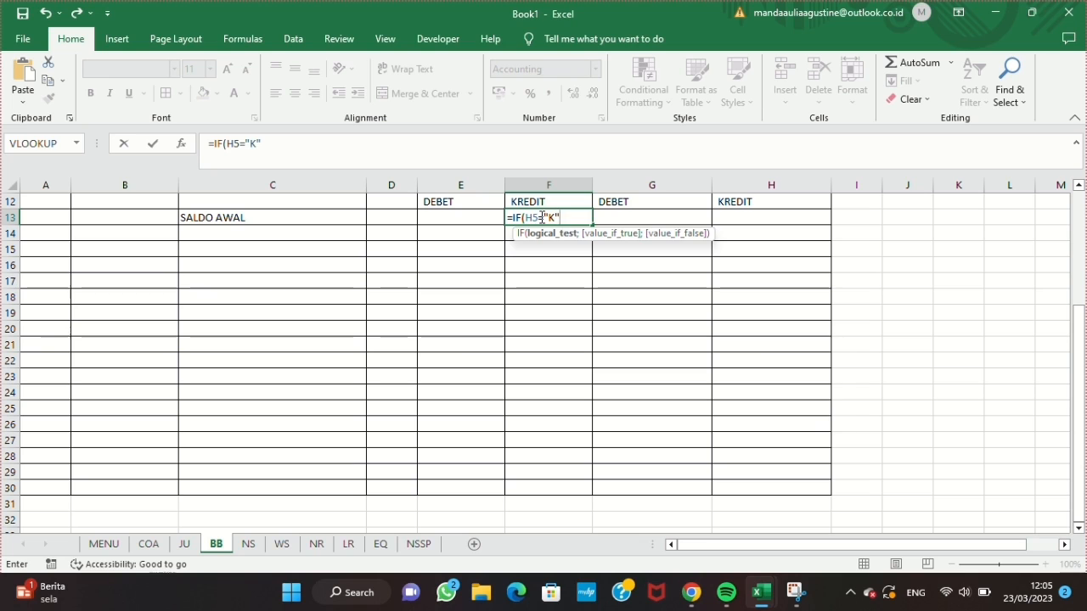
pyautogui.write(';H6;"")')
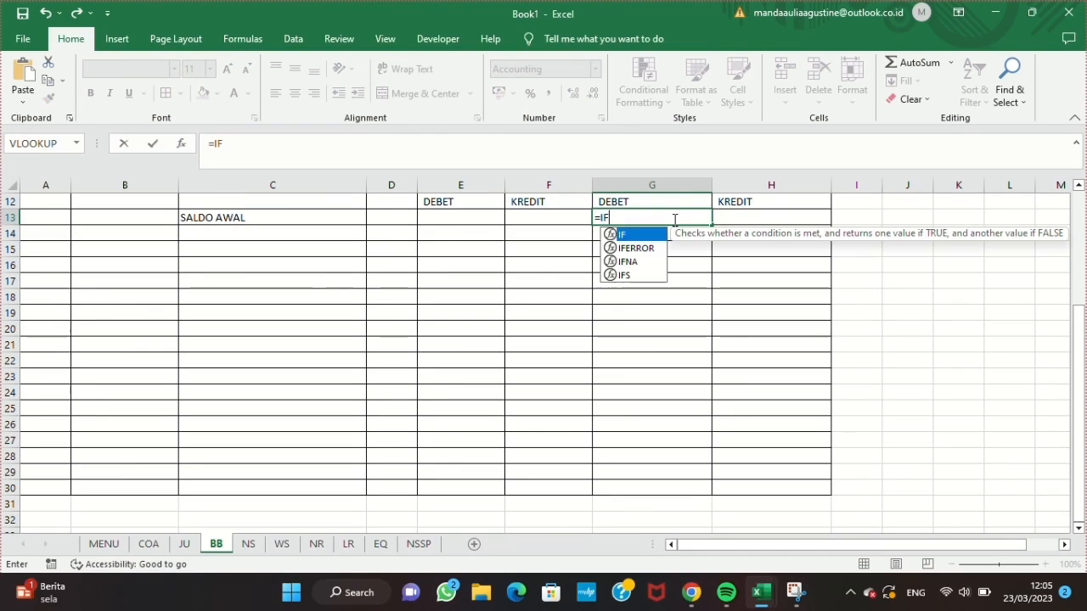
# Step: Enter the formula =IF(H5="D";H6;"") in cell G13 under SALDO DEBET
pyautogui.press('Tab')
pyautogui.write('H5=')
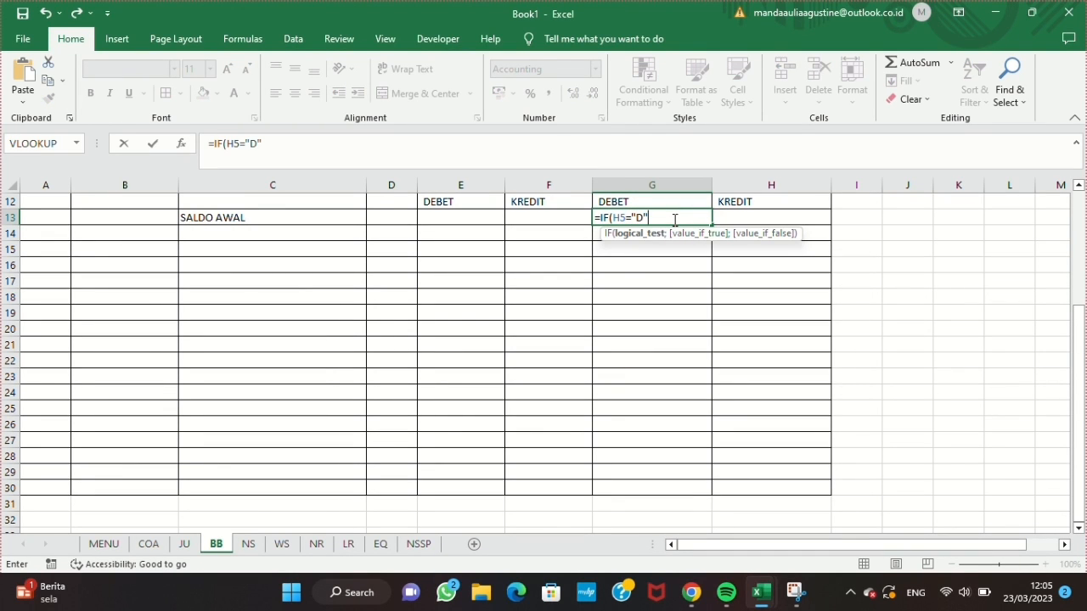
pyautogui.write('"D";H6;"")')
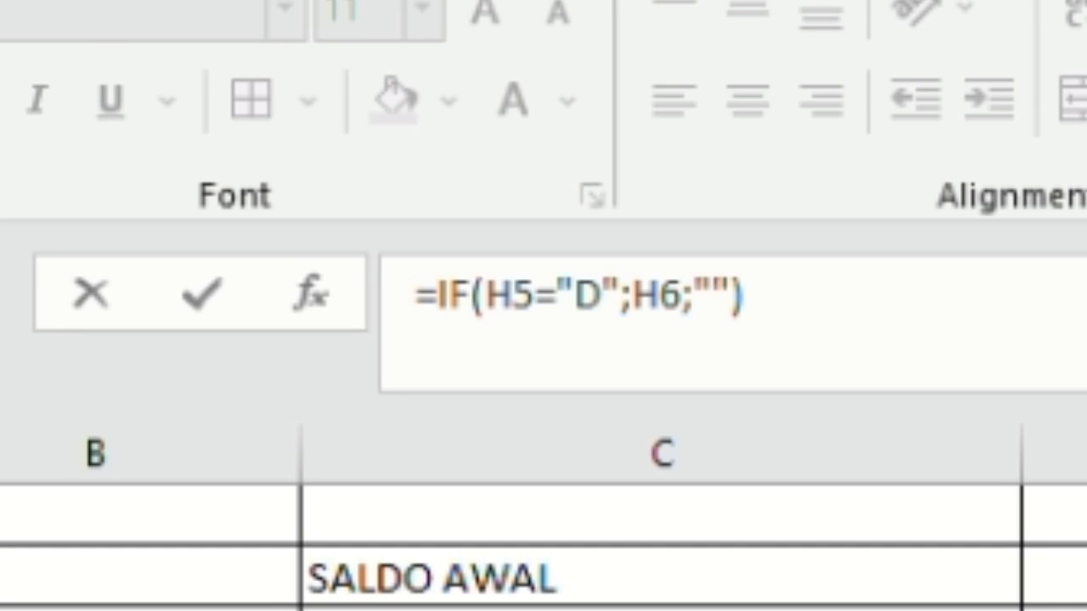
# Step: Enter the formula =IF(H5="K";H6;"") in cell H13 under SALDO KREDIT
pyautogui.click(776, 213)
pyautogui.write('=if')
pyautogui.press('Tab')
pyautogui.write('H5="K"')
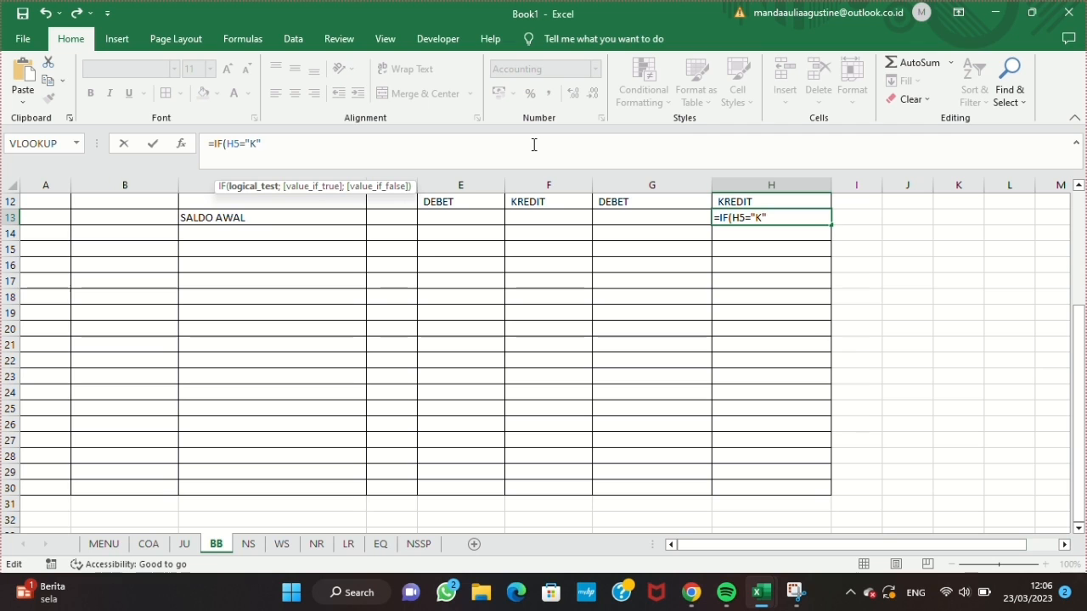
pyautogui.write(';H6;"")')
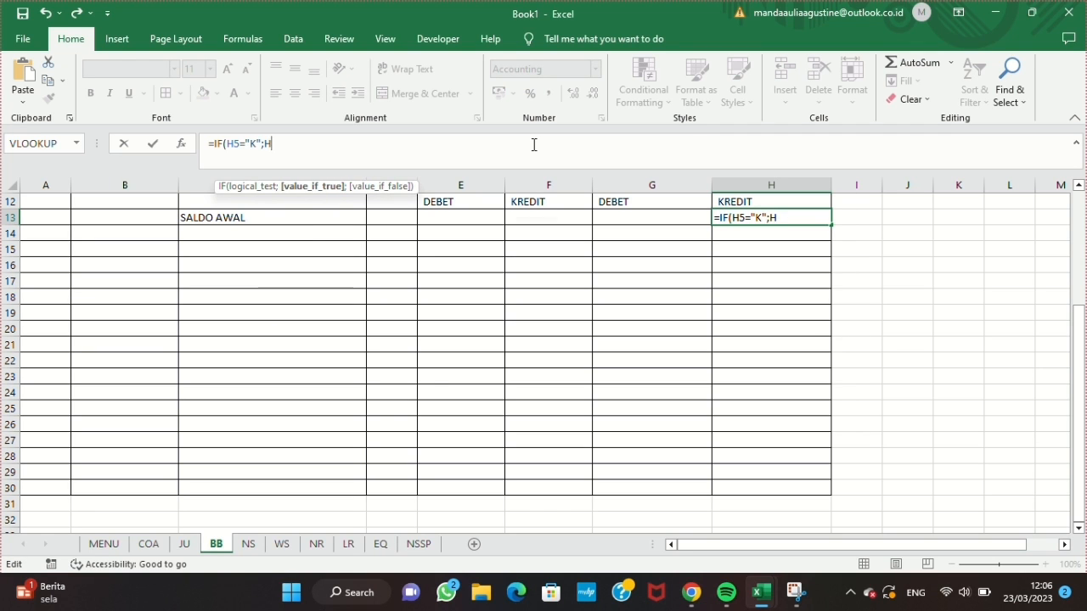
pyautogui.press('Return')
# Step: Fill the H13 formula down the SALDO KREDIT column to row 30
pyautogui.click(802, 220)
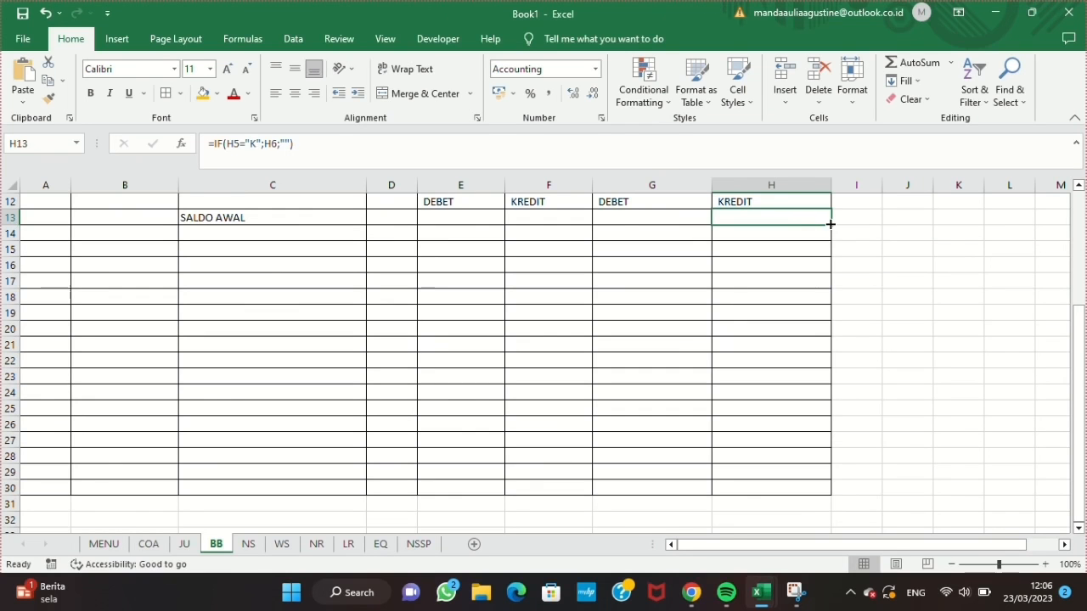
pyautogui.moveTo(832, 226); pyautogui.dragTo(832, 492)
pyautogui.scroll(4, 615, 351)
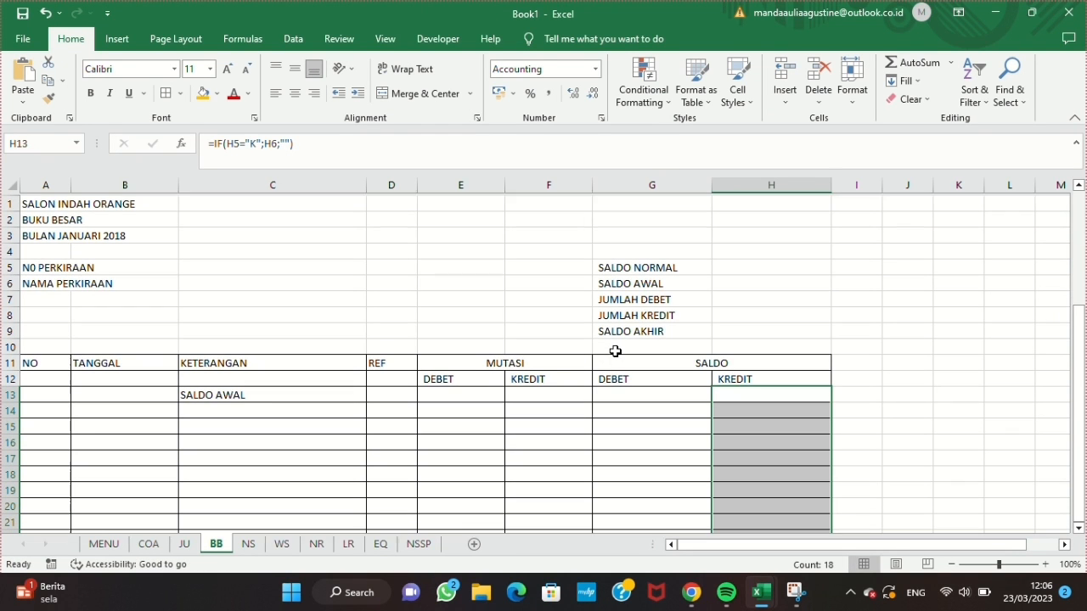
pyautogui.click(477, 392)
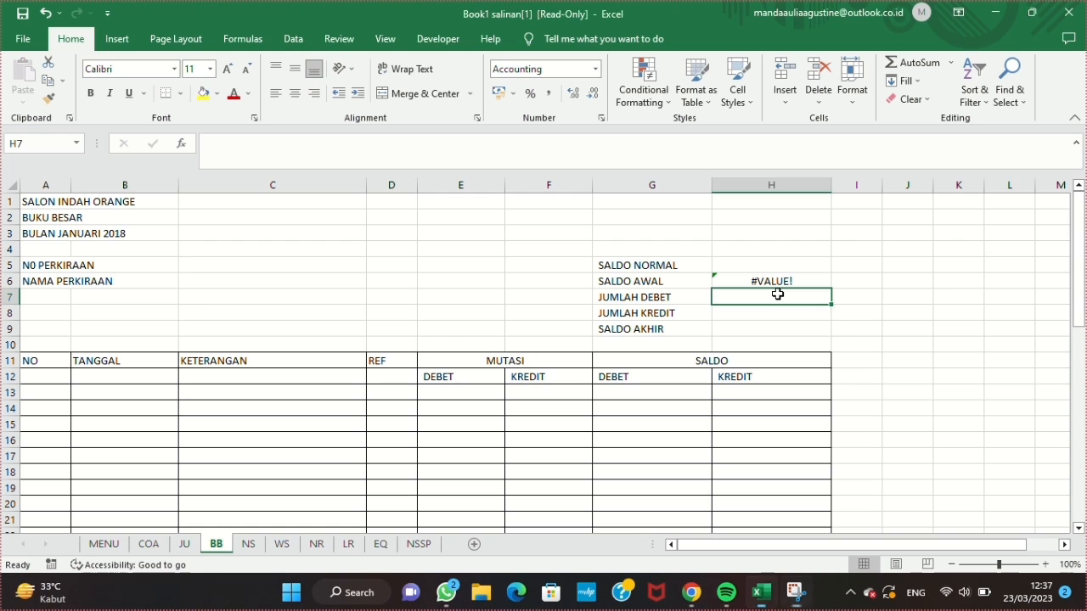
# Step: Total the MUTASI DEBET column in H7 and the MUTASI KREDIT column in H8 with SUM formulas
pyautogui.write('=SUM')
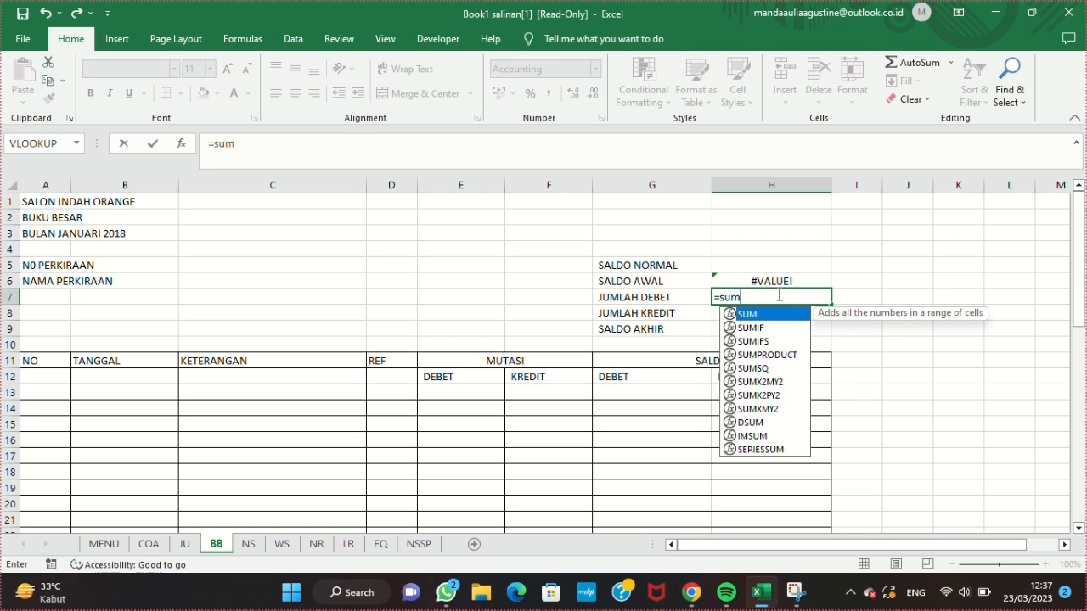
pyautogui.write('(')
pyautogui.moveTo(457, 409)
pyautogui.mouseDown()
pyautogui.moveTo(453, 549)
pyautogui.moveTo(467, 405)
pyautogui.mouseUp()
pyautogui.press('Return')
pyautogui.write('=SUM(')
pyautogui.moveTo(549, 296); pyautogui.dragTo(560, 530)
pyautogui.press('Return')
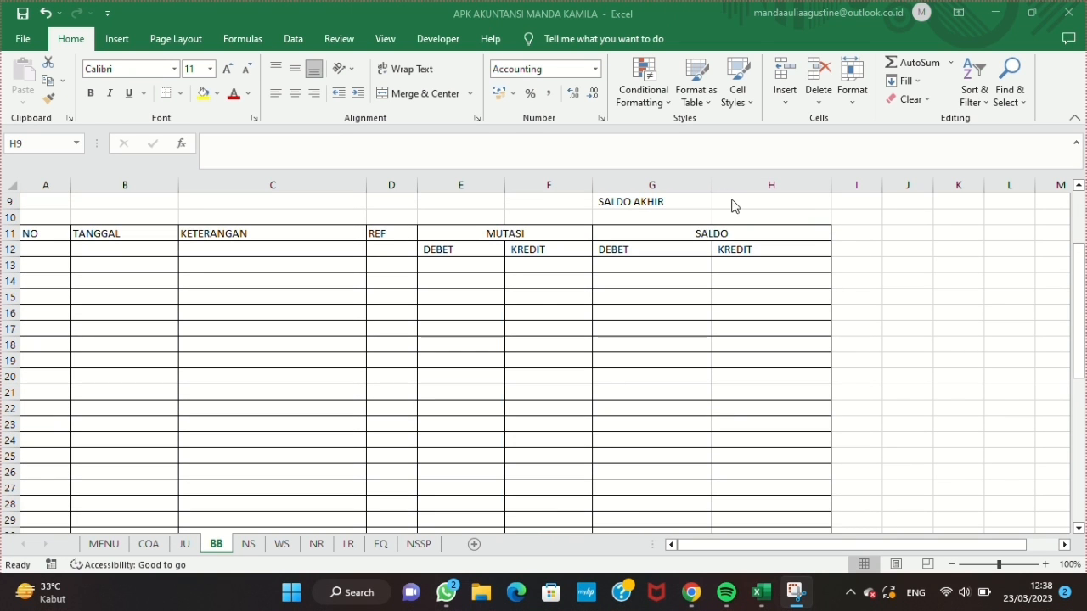
# Step: Enter the formula =IF(H5="D";H6+H7-H8)+IF(H5="D";H6+H8-H7) in H9 for SALDO AKHIR
pyautogui.scroll(2, 735, 206)
pyautogui.write('=IF(H5=')
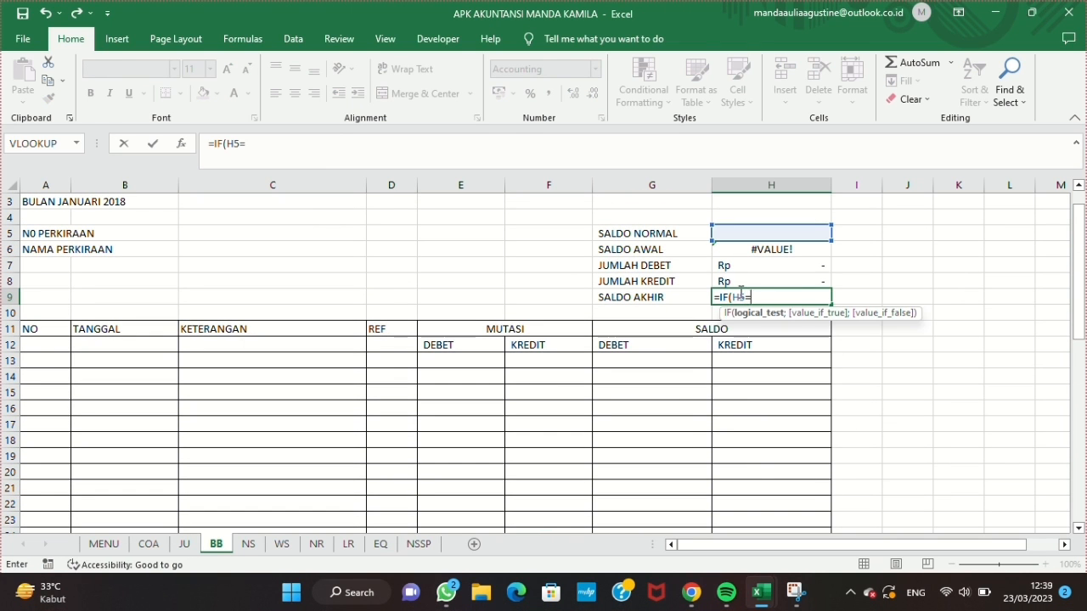
pyautogui.write('"D";H6+H7-H8')
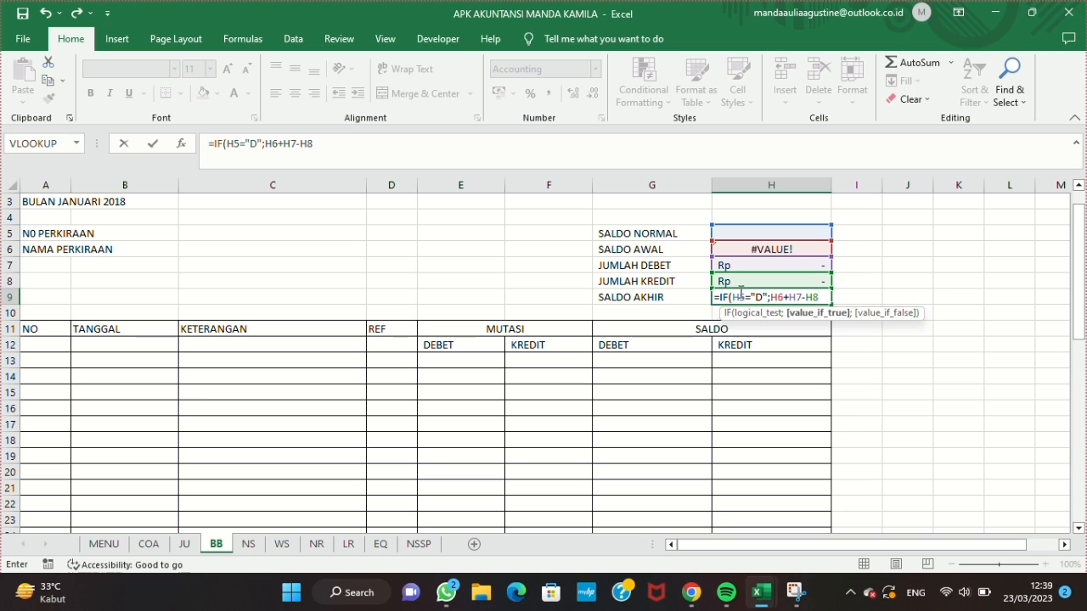
pyautogui.write(')+')
pyautogui.moveTo(214, 142); pyautogui.dragTo(317, 143)
pyautogui.hotkey('ctrl', 'c')
pyautogui.click(336, 143)
pyautogui.hotkey('ctrl', 'v')
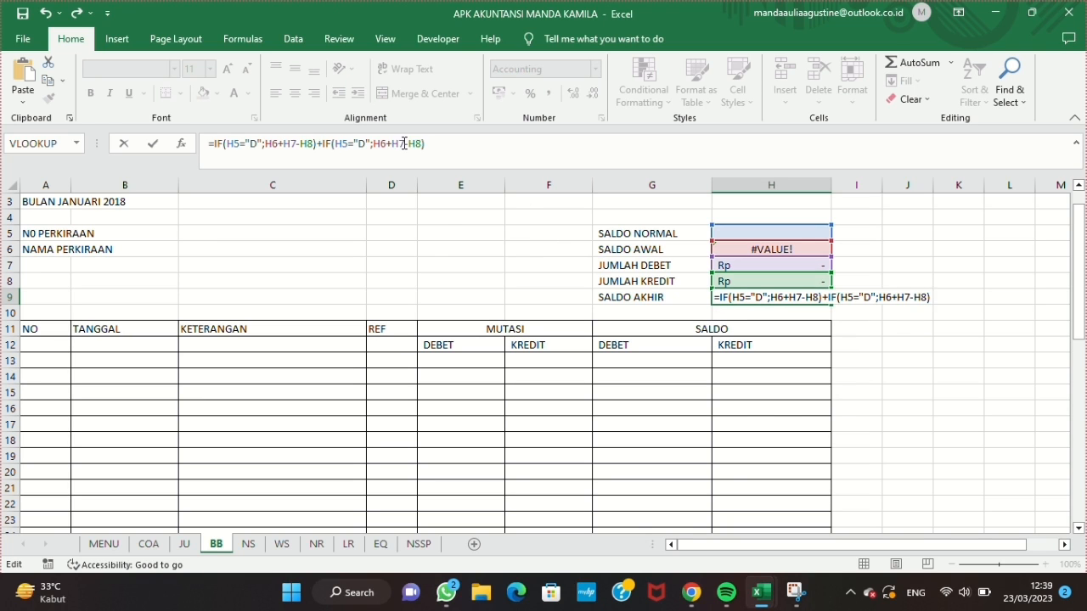
pyautogui.click(405, 143)
pyautogui.press('BackSpace')
pyautogui.write('8')
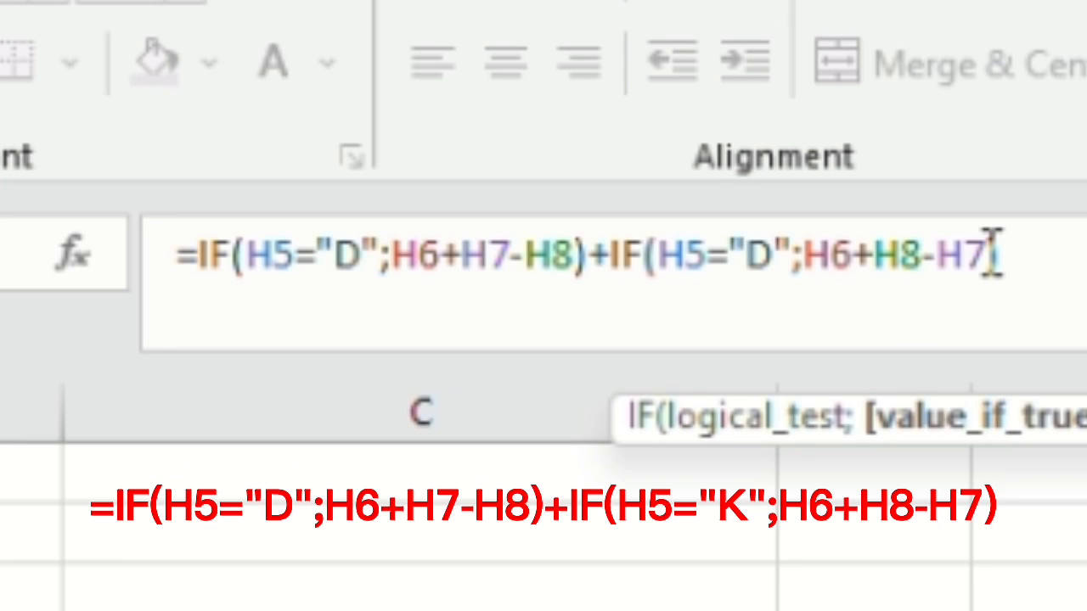
pyautogui.press('Return')
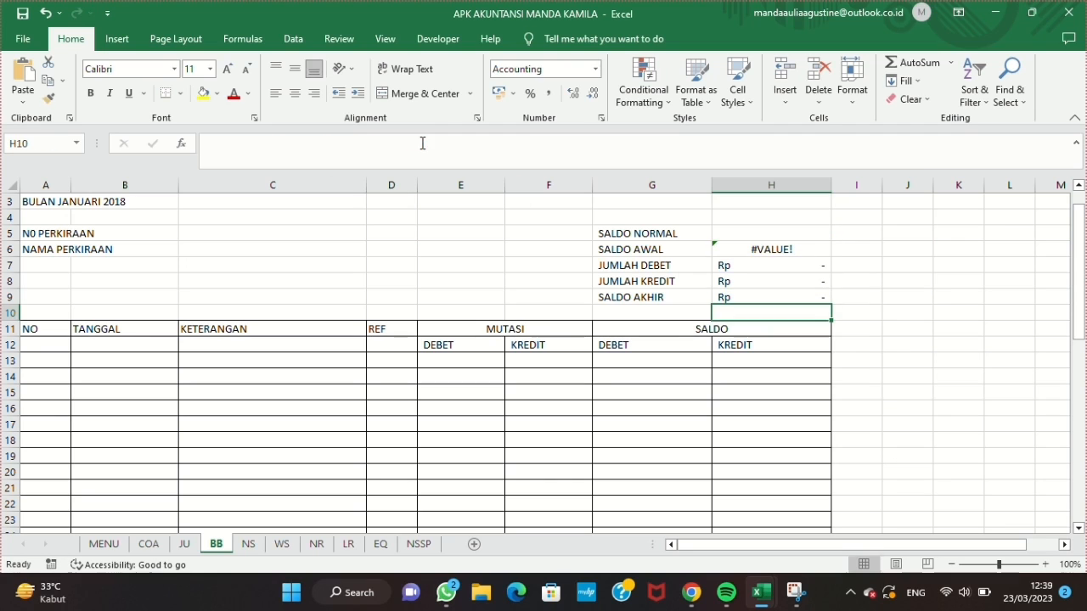
# Step: Choose account 1101 as the N0 PERKIRAAN in C5 and enter SALDO AWAL under KETERANGAN in C13
pyautogui.click(334, 238)
pyautogui.click(373, 234)
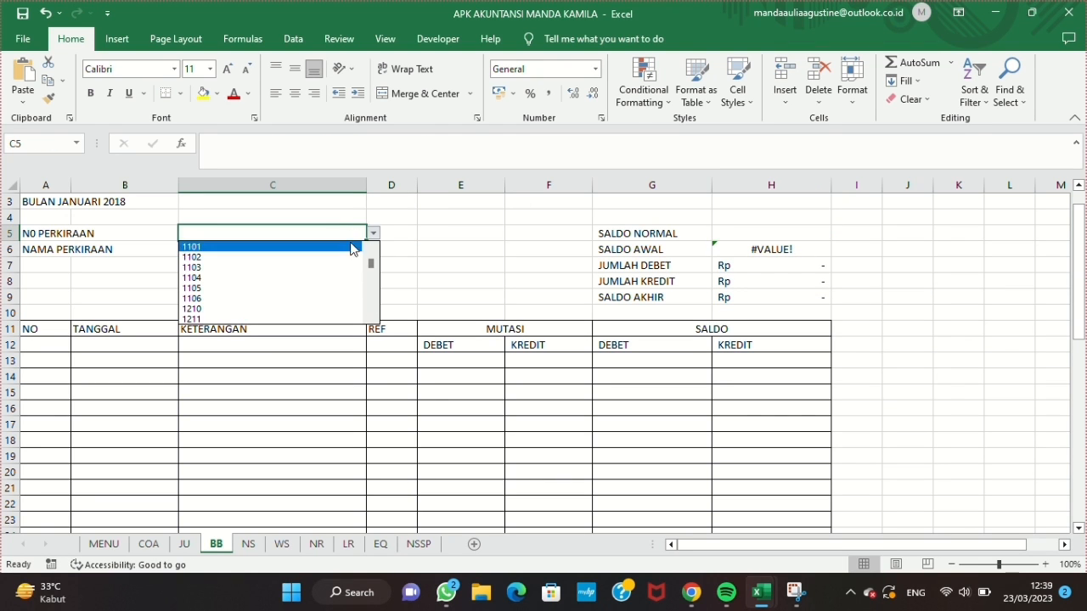
pyautogui.click(348, 247)
pyautogui.click(288, 360)
pyautogui.write('SALDO AWAL')
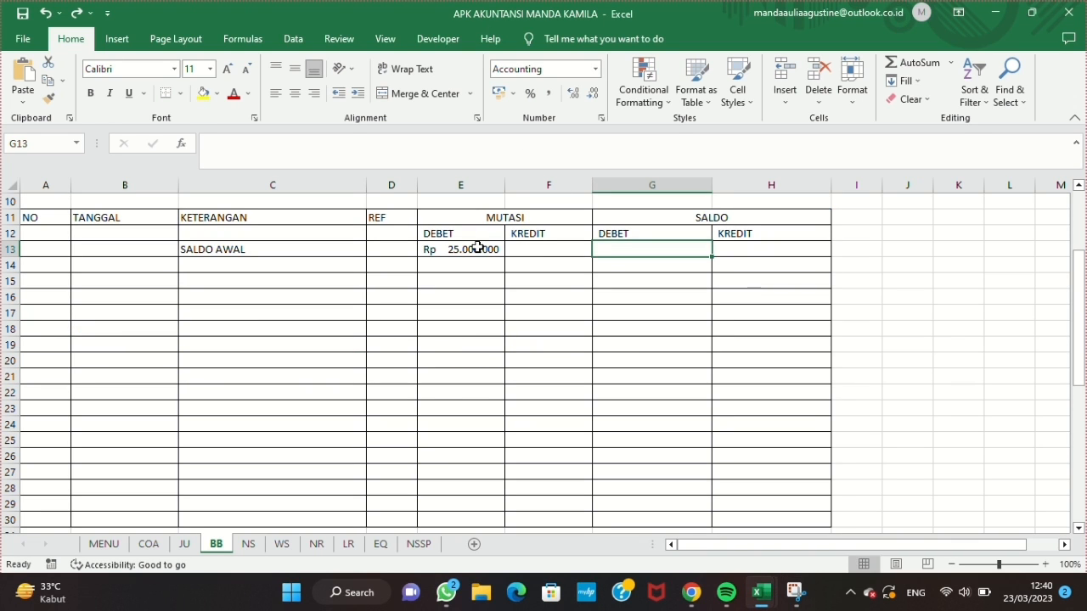
# Step: Copy the MUTASI DEBET formula in E13 into G13 under SALDO DEBET, and open the formula in F13
pyautogui.write('=')
pyautogui.press('BackSpace')
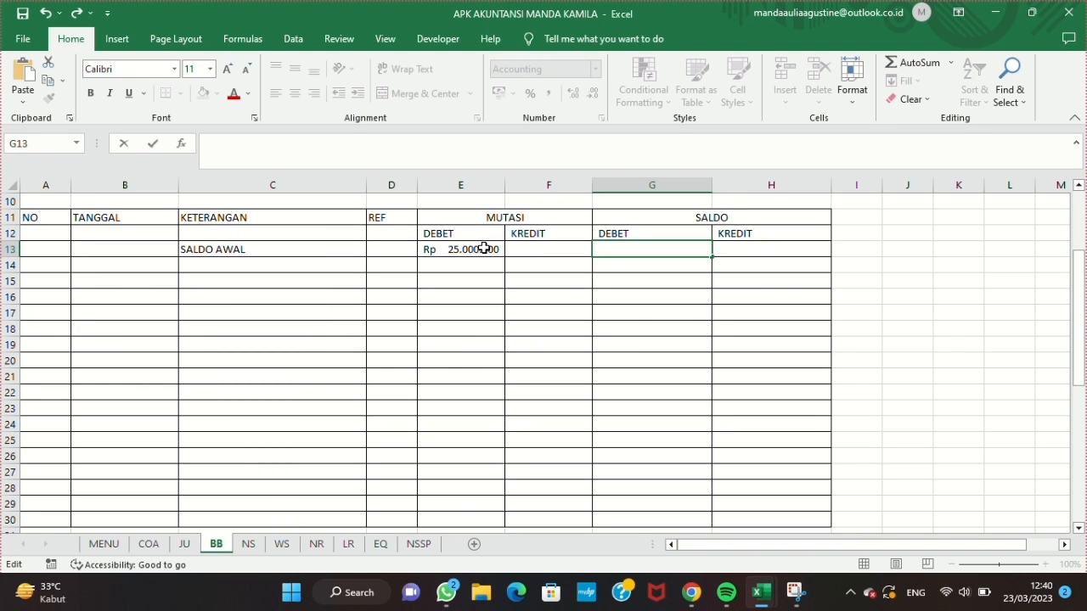
pyautogui.click(483, 248)
pyautogui.tripleClick(282, 140)
pyautogui.hotkey('ctrl', 'c')
pyautogui.press('Return')
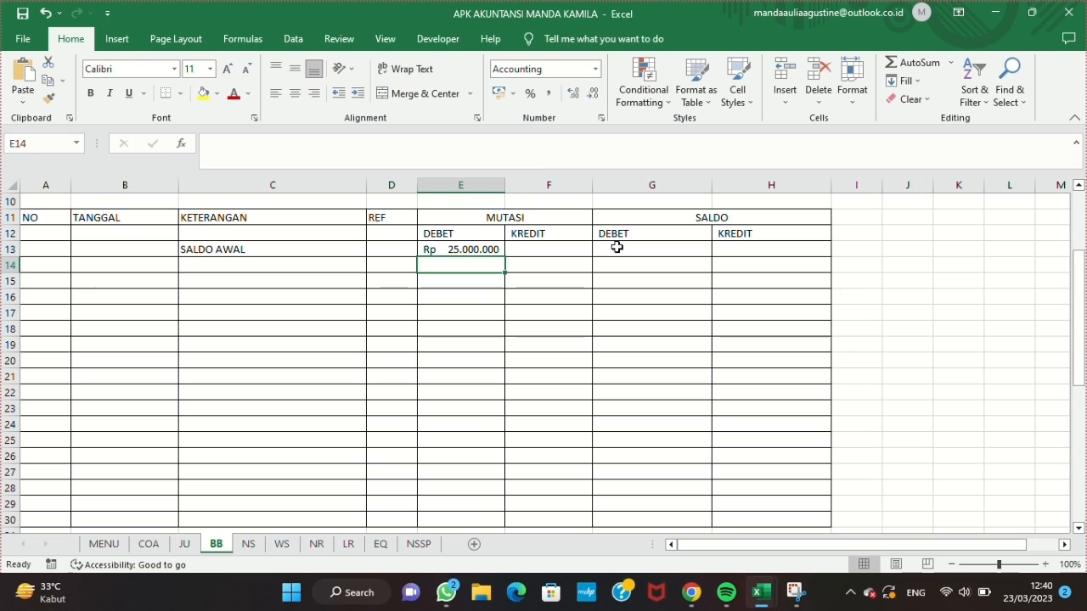
pyautogui.click(618, 247)
pyautogui.click(538, 153)
pyautogui.hotkey('ctrl', 'v')
pyautogui.press('Return')
pyautogui.click(578, 250)
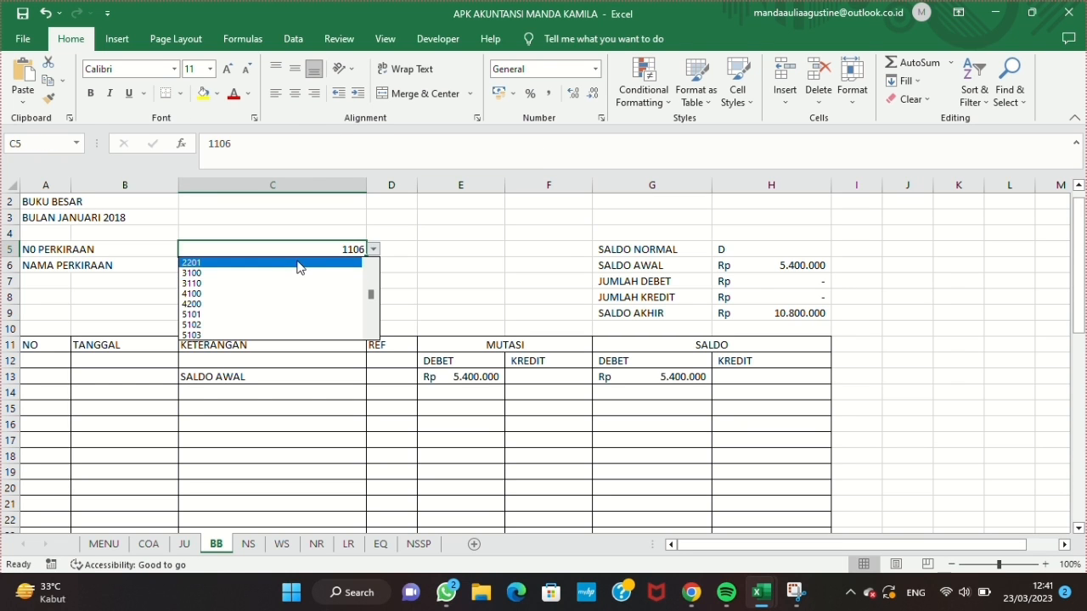
# Step: Set the N0 PERKIRAAN in C5 to account 1101 again
pyautogui.click(298, 261)
pyautogui.click(374, 250)
pyautogui.moveTo(374, 297); pyautogui.dragTo(374, 270)
pyautogui.click(332, 263)
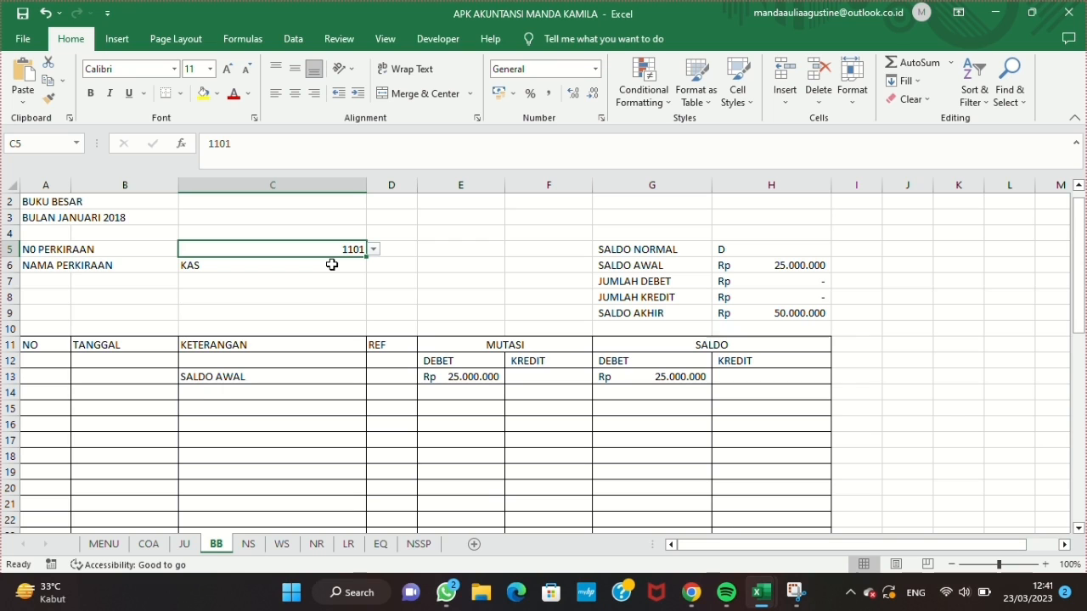
pyautogui.click(484, 28)
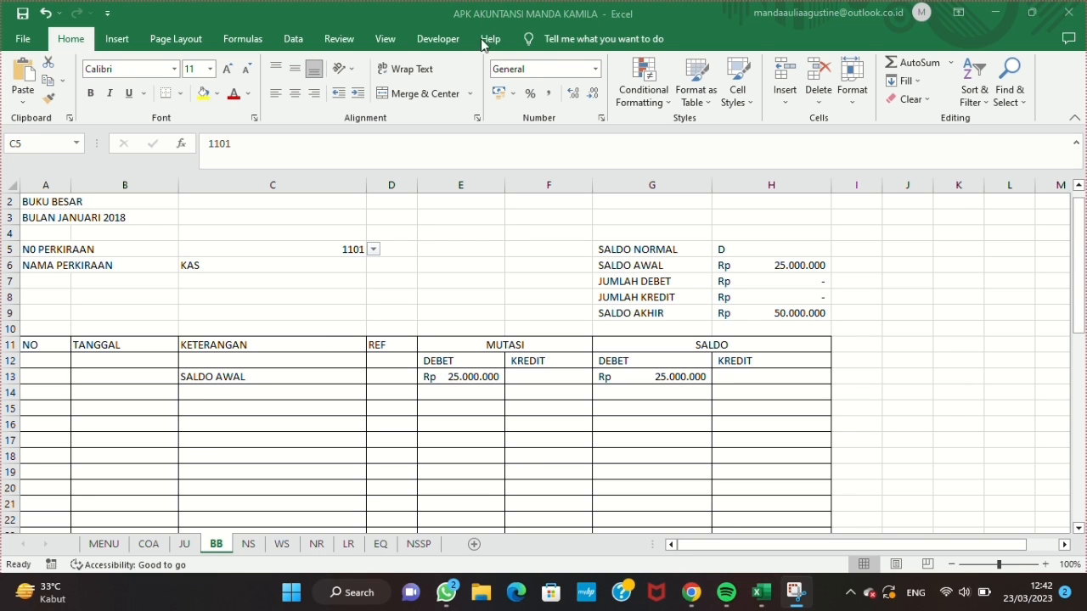
# Step: Enter the formula =IFERROR(VLOOKUP(A14&$C$5;JU;7;FALSE);"") in C14 under KETERANGAN
pyautogui.click(342, 390)
pyautogui.write('=IFERROR(VLOOKUP')
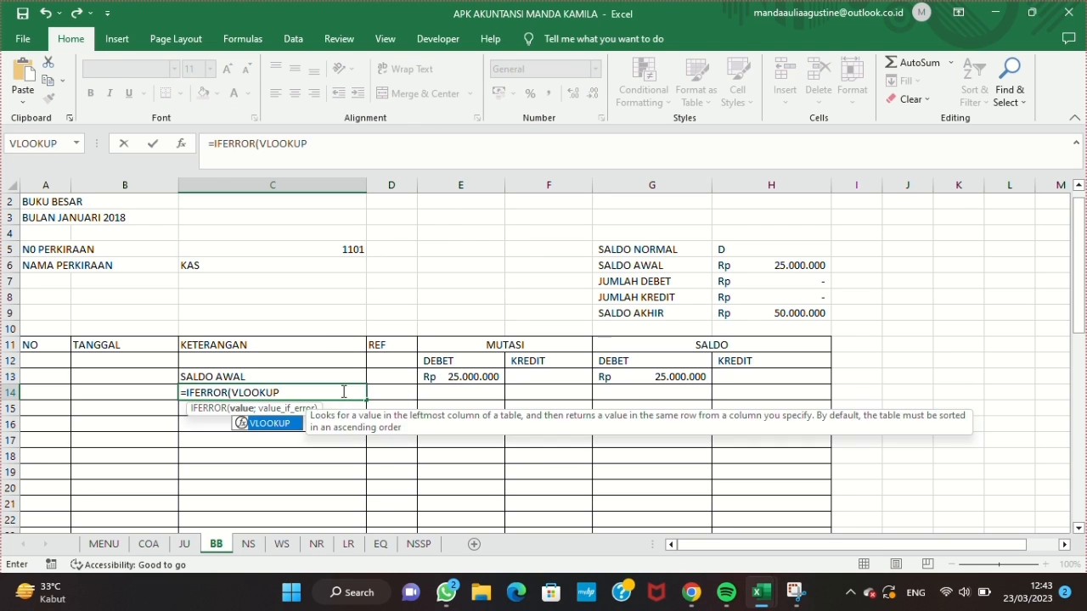
pyautogui.write('(A14&$C$5;JU;')
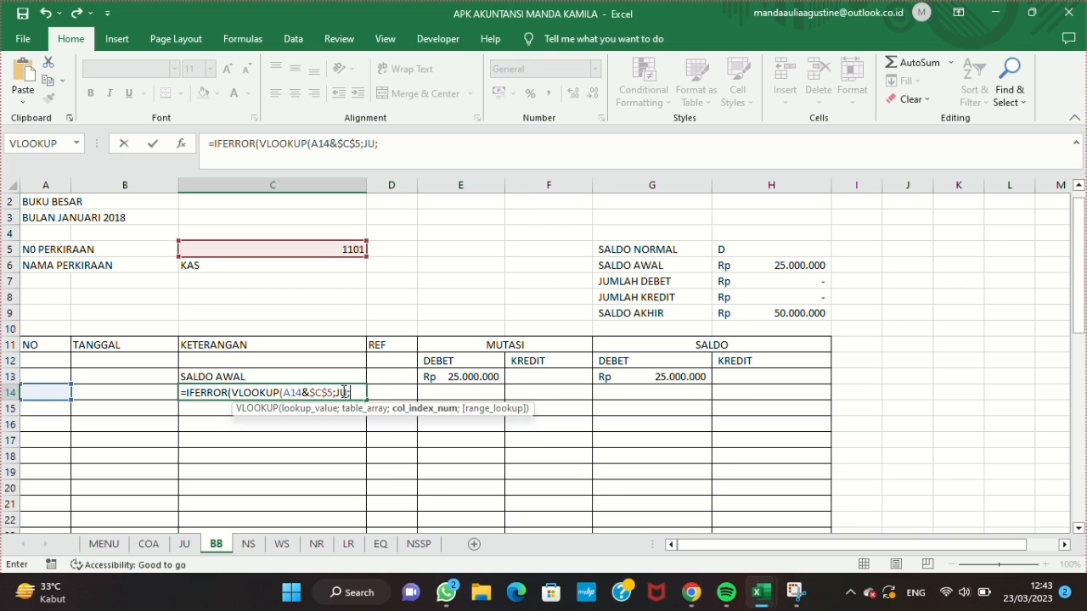
pyautogui.write('7;FALSE);"")')
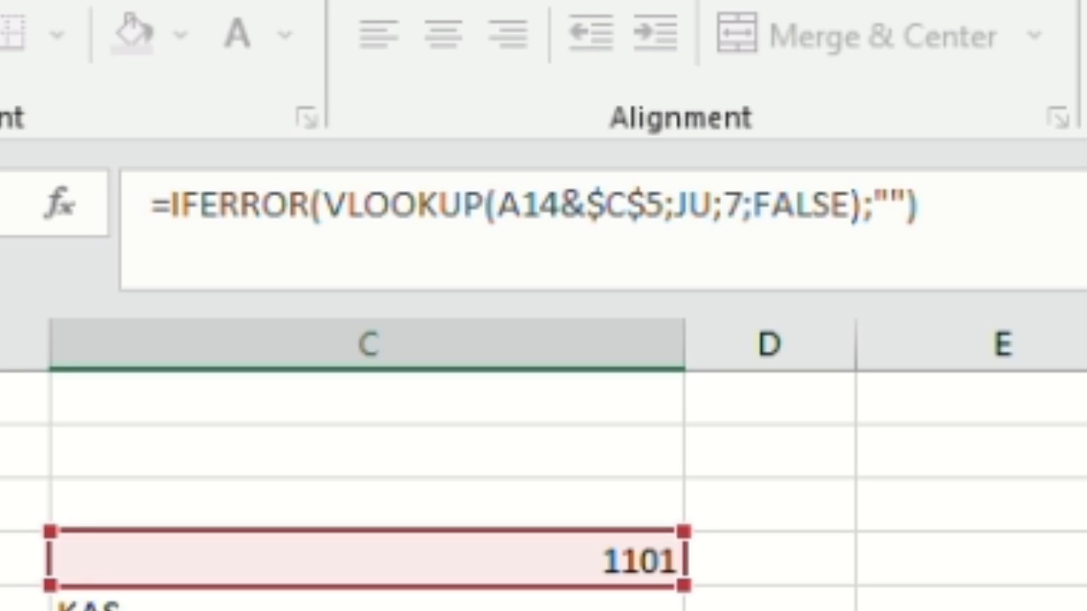
# Step: Enter the formula =IFERROR(VLOOKUP(A14&$C$5;JU;4;FALSE);"") in B14 under TANGGAL
pyautogui.click(153, 389)
pyautogui.write('=IFERROR(VLOOKUP(')
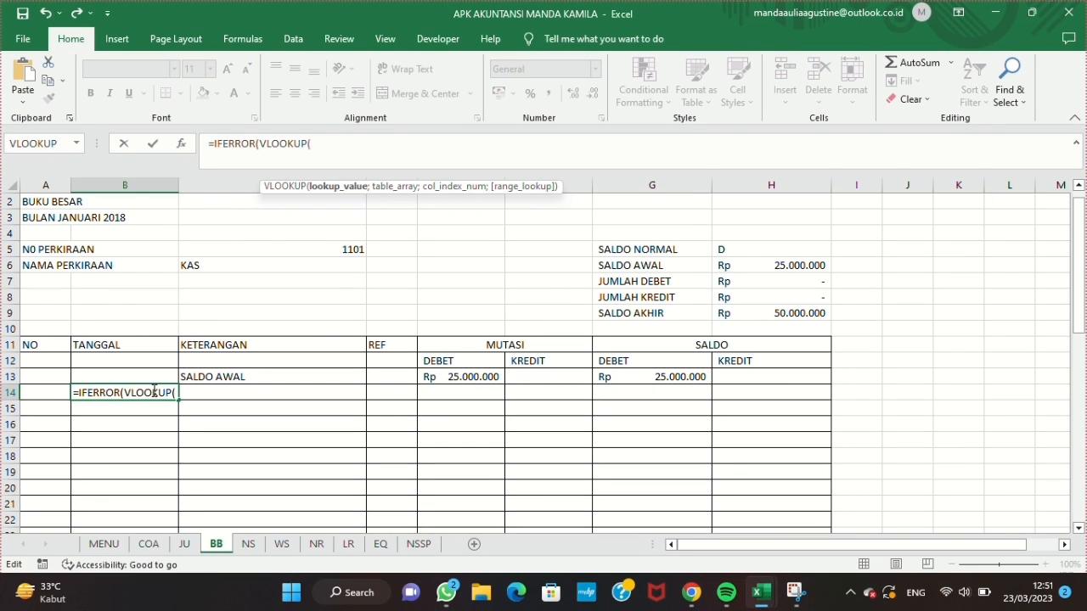
pyautogui.write('A14&$C$5;JU;4;FALSE);"")')
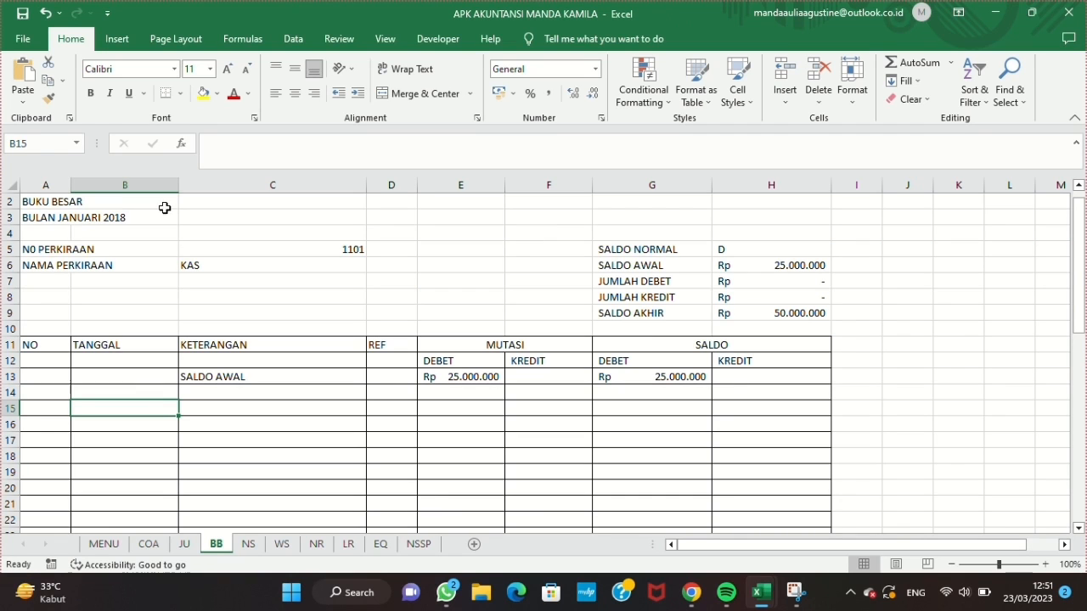
# Step: Format the TANGGAL column B as dates with day, full month name and year
pyautogui.click(125, 184)
pyautogui.hotkey('ctrl', '1')
pyautogui.click(399, 192)
pyautogui.doubleClick(501, 229)
# Step: Number the entries under NO from 1 in A14, continuing the series down to 17 in row 30
pyautogui.click(54, 393)
pyautogui.write('1')
pyautogui.press('Return')
pyautogui.write('2')
pyautogui.press('Return')
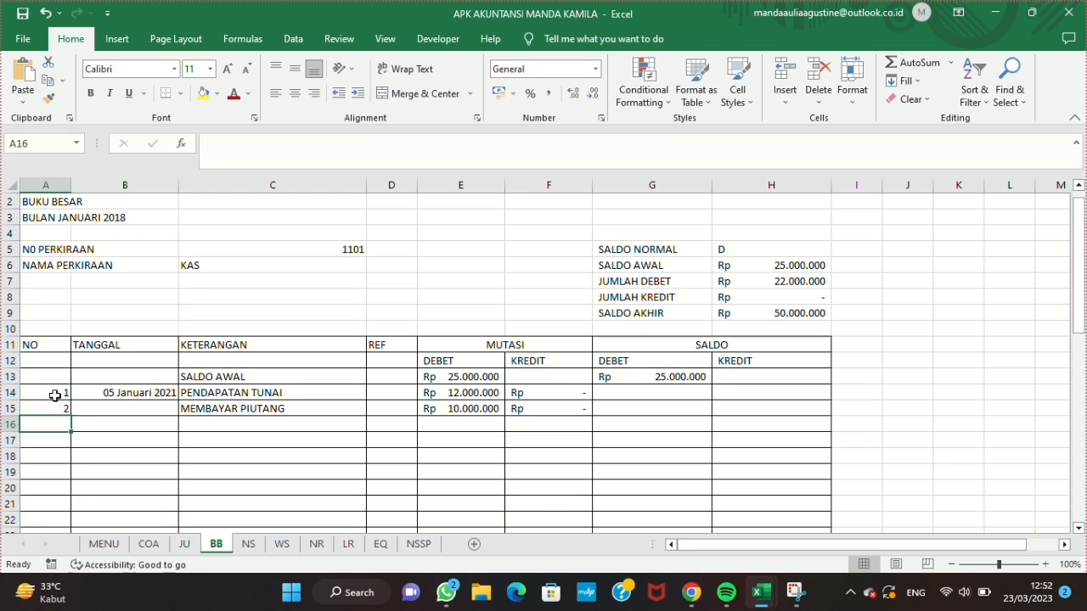
pyautogui.write('3')
pyautogui.press('Return')
pyautogui.click(53, 424)
pyautogui.moveTo(72, 432); pyautogui.dragTo(72, 497)
pyautogui.click(85, 505)
pyautogui.click(117, 431)
pyautogui.scroll(2, 151, 337)
pyautogui.click(484, 345)
pyautogui.click(519, 343)
pyautogui.click(626, 343)
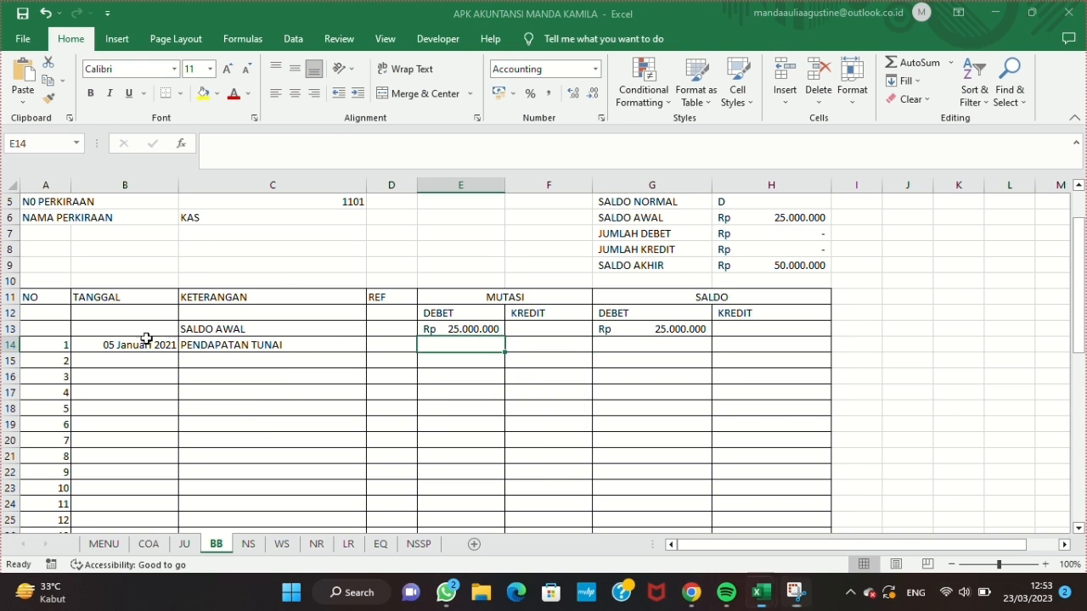
# Step: Fill the TANGGAL and KETERANGAN lookup formulas in B14 and C14 down to row 30
pyautogui.click(157, 344)
pyautogui.moveTo(172, 348); pyautogui.dragTo(174, 503)
pyautogui.click(340, 249)
pyautogui.moveTo(365, 256); pyautogui.dragTo(364, 502)
# Step: Copy the KETERANGAN lookup formula from C14 into E14 under MUTASI DEBET
pyautogui.click(467, 252)
pyautogui.click(308, 249)
pyautogui.moveTo(209, 145); pyautogui.dragTo(436, 143)
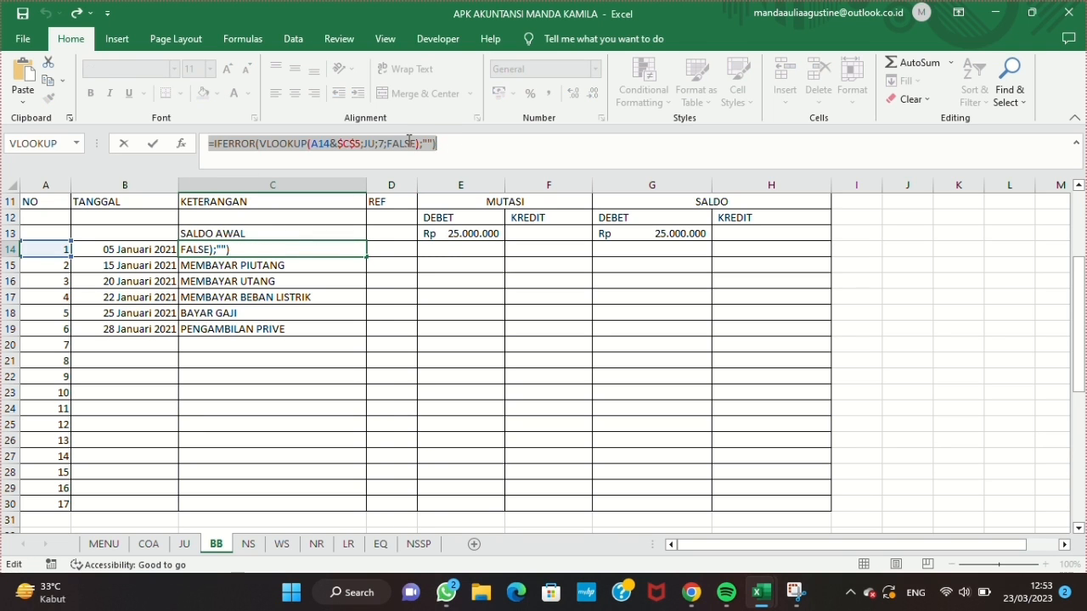
pyautogui.hotkey('ctrl', 'c')
pyautogui.press('Escape')
pyautogui.click(444, 247)
pyautogui.click(434, 144)
pyautogui.hotkey('ctrl', 'v')
pyautogui.press('Return')
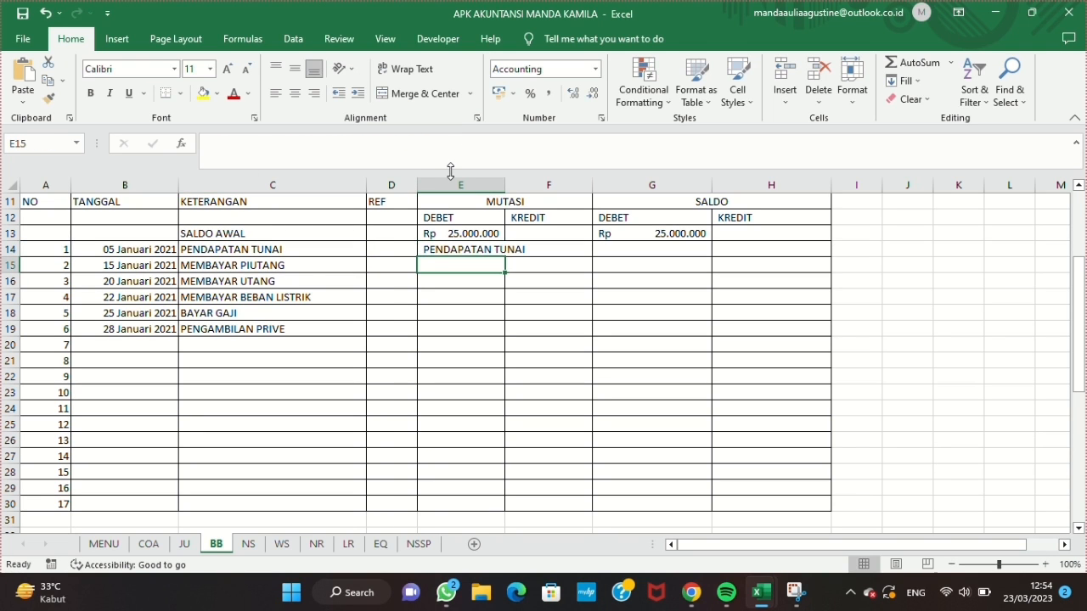
# Step: Change the lookup column index in E14 to 8 and fill the formula down to row 30
pyautogui.click(457, 248)
pyautogui.click(383, 144)
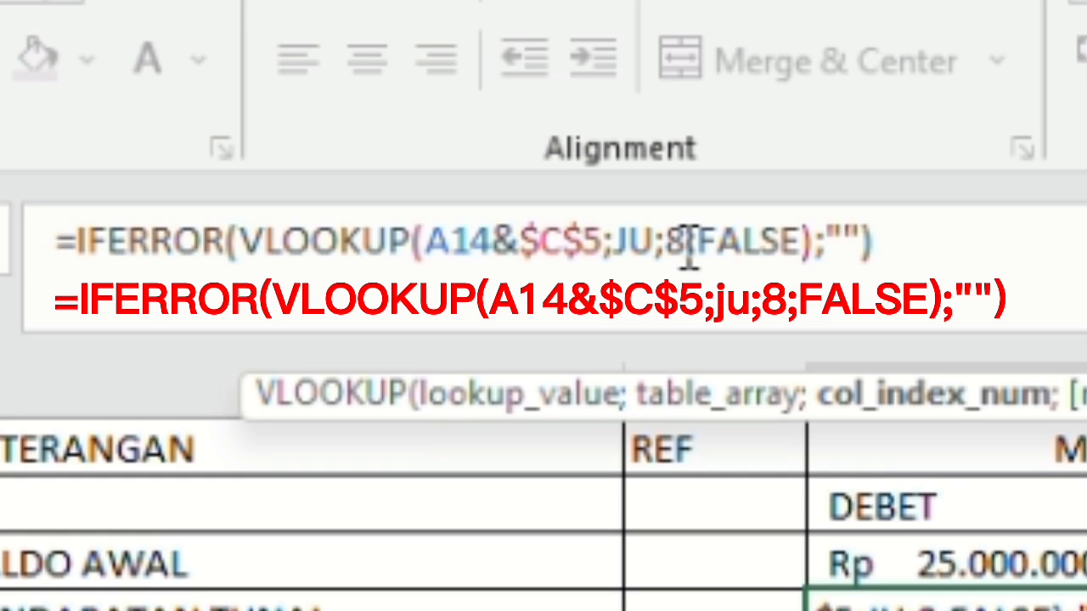
pyautogui.press('Return')
pyautogui.click(499, 247)
pyautogui.moveTo(505, 257); pyautogui.dragTo(517, 504)
# Step: Enter the formula =IFERROR(VLOOKUP(A14&$C$5;JU;9;FALSE);"") in F14 under MUTASI KREDIT and fill it down to row 30
pyautogui.click(543, 247)
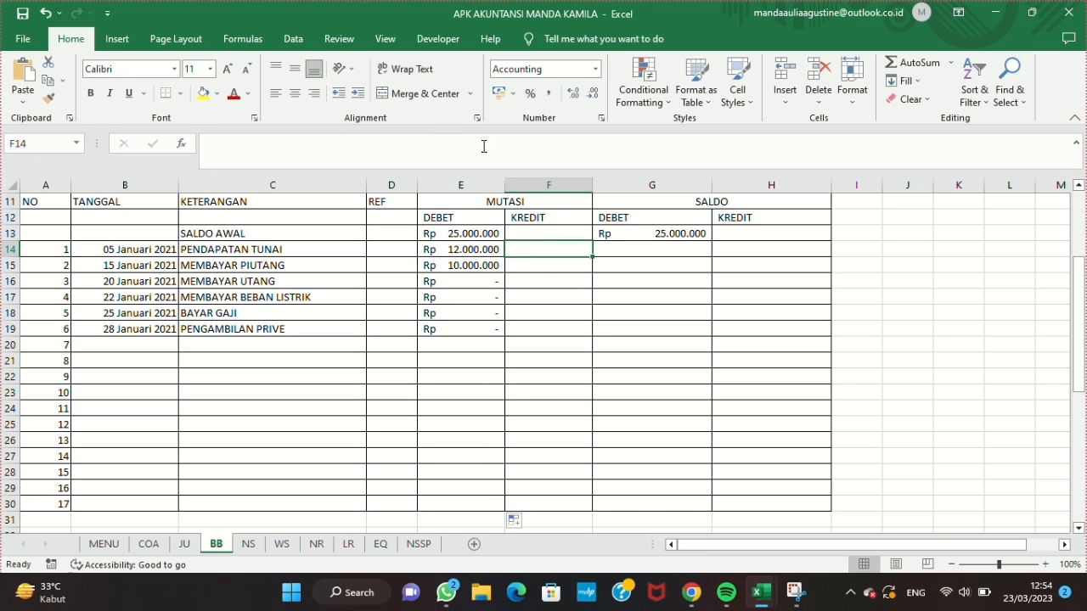
pyautogui.click(443, 151)
pyautogui.hotkey('ctrl', 'v')
pyautogui.doubleClick(381, 142)
pyautogui.write('9')
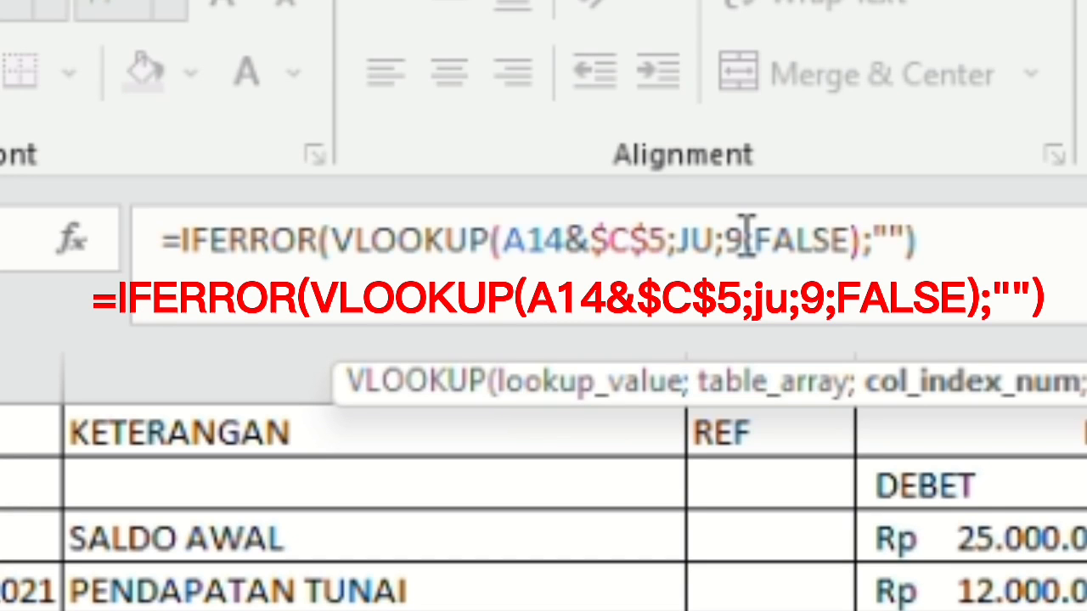
pyautogui.press('Return')
pyautogui.click(547, 248)
pyautogui.moveTo(590, 257); pyautogui.dragTo(585, 504)
# Step: Enter the formula =IFERROR(IF($H$5="D";G13+E14-F14;"");"") in G14 under SALDO DEBET and fill it down to row 30
pyautogui.click(676, 247)
pyautogui.write('=IFERROR(IF($H$5="D";G13+E14-F14')
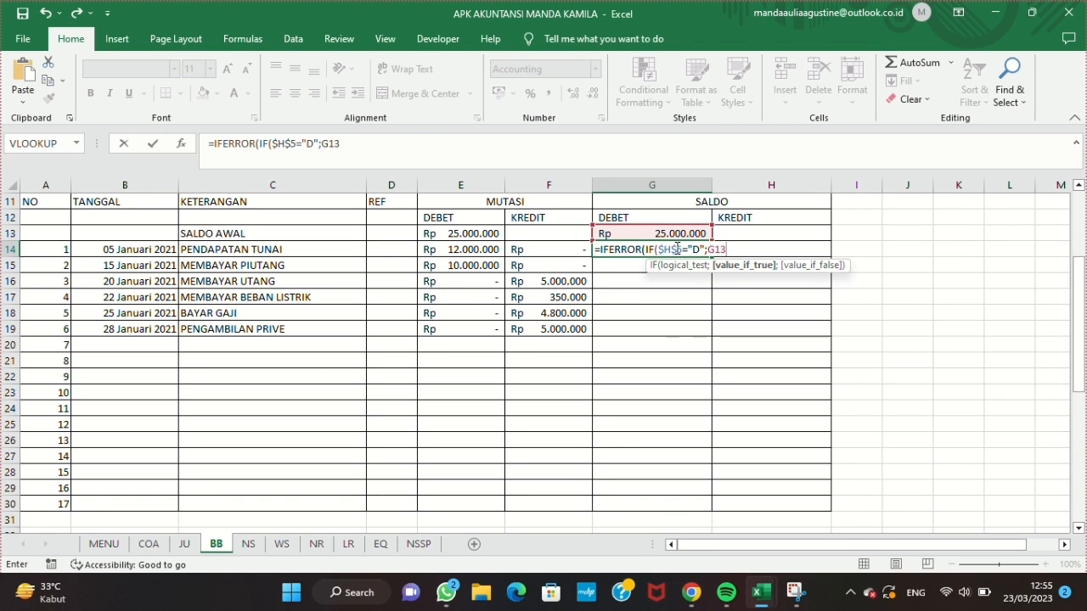
pyautogui.write(';"");"")')
pyautogui.press('Return')
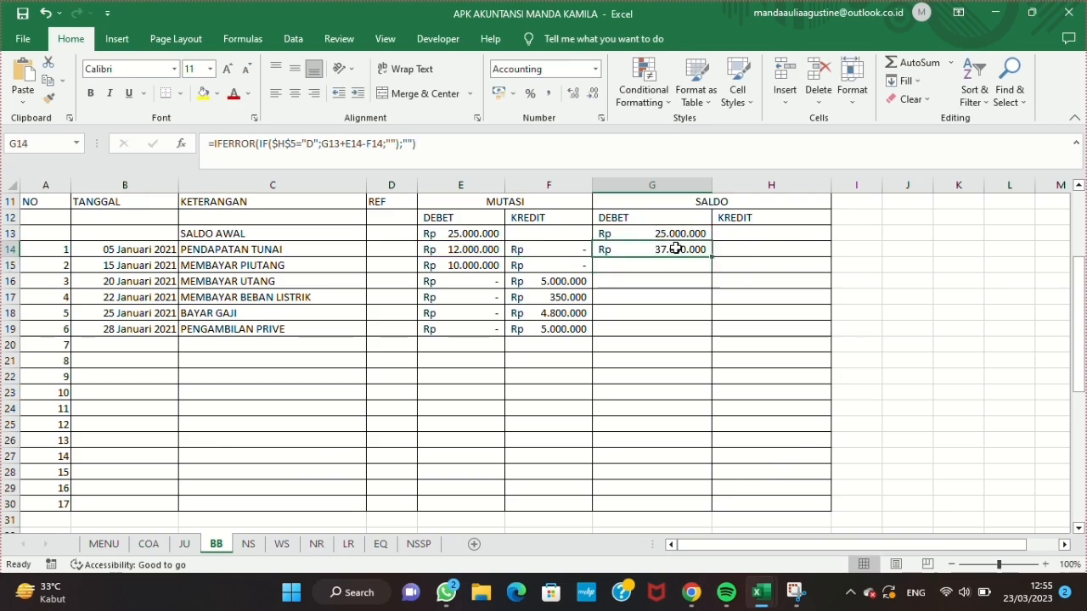
pyautogui.click(694, 249)
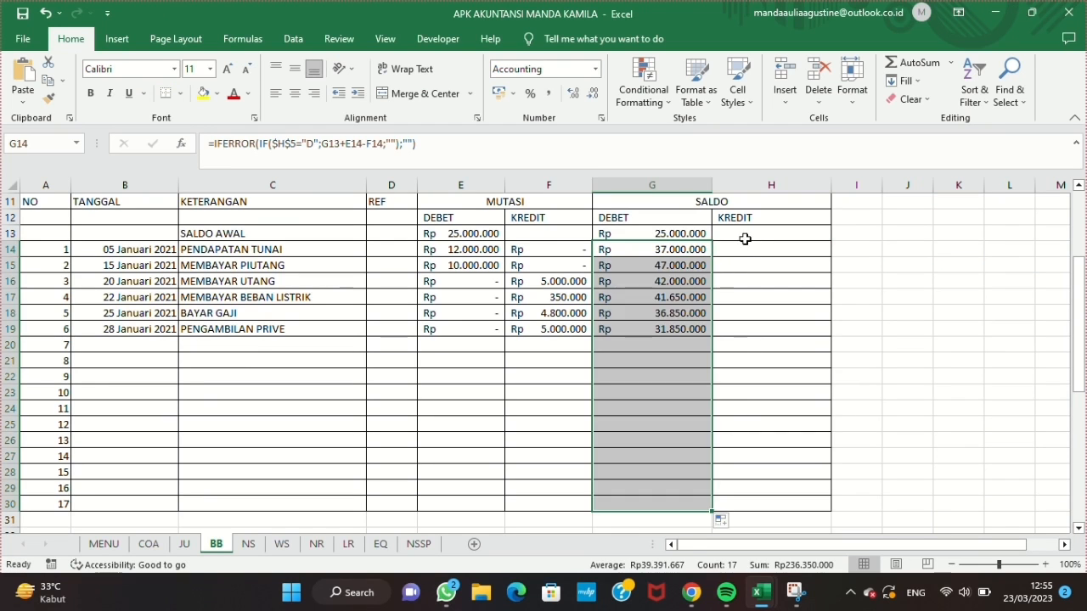
# Step: Enter the formula =IFERROR(IF($H$5="K";G13+F14-E14;"");"") in H14 under SALDO KREDIT and fill it down to row 30
pyautogui.click(727, 232)
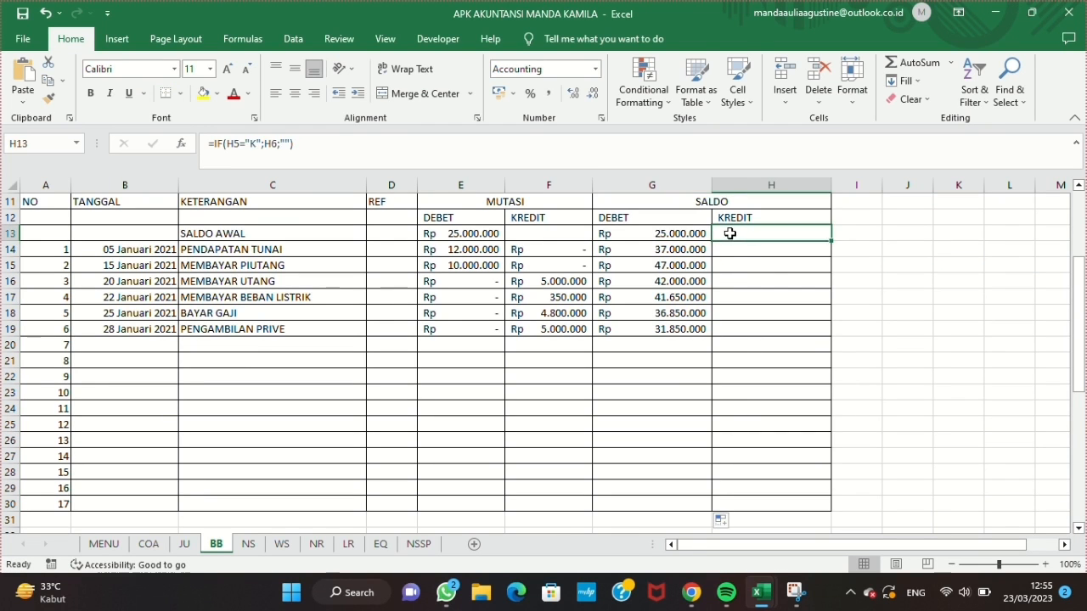
pyautogui.click(730, 251)
pyautogui.write('=IFERROR(IF($H$5="K";G13+F14-E14;"");"")')
pyautogui.press('Return')
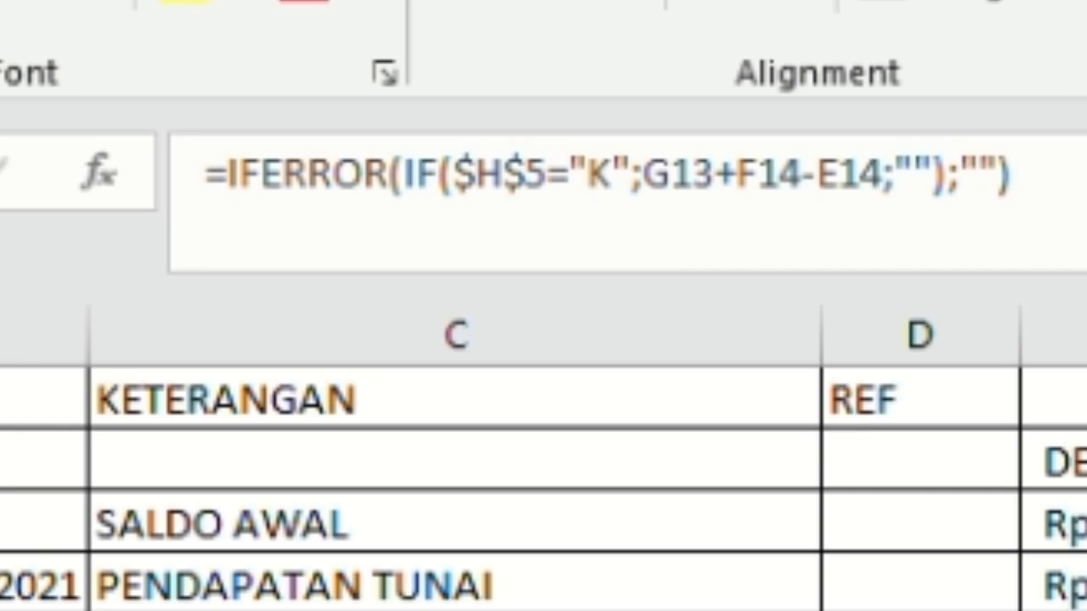
pyautogui.moveTo(831, 257); pyautogui.dragTo(830, 506)
# Step: Test the ledger with other accounts in the N0 PERKIRAAN cell C5, ending on account 1104
pyautogui.scroll(3, 756, 374)
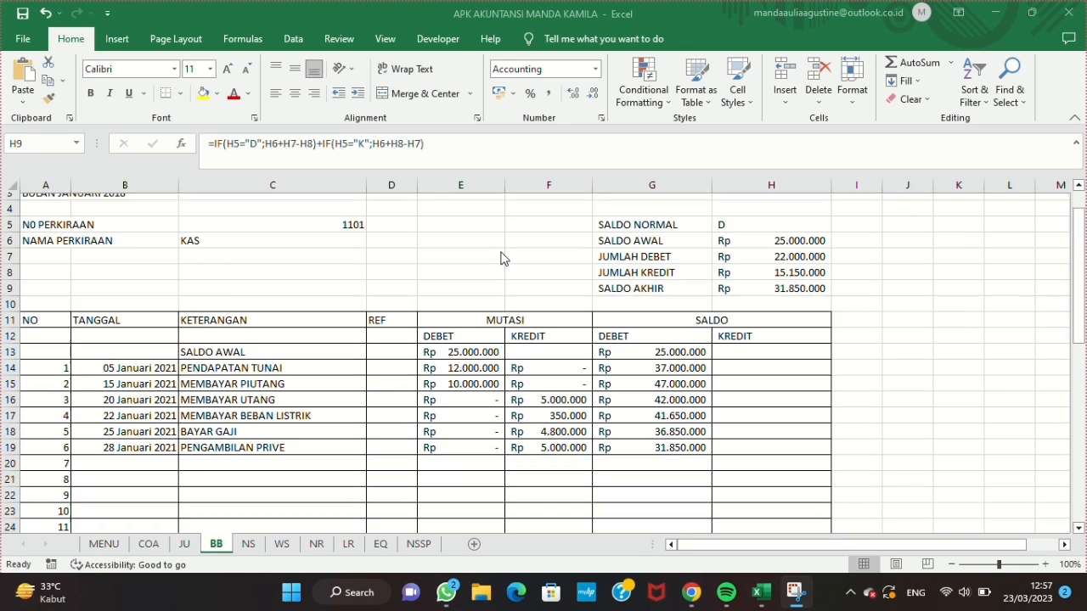
pyautogui.scroll(1, 502, 260)
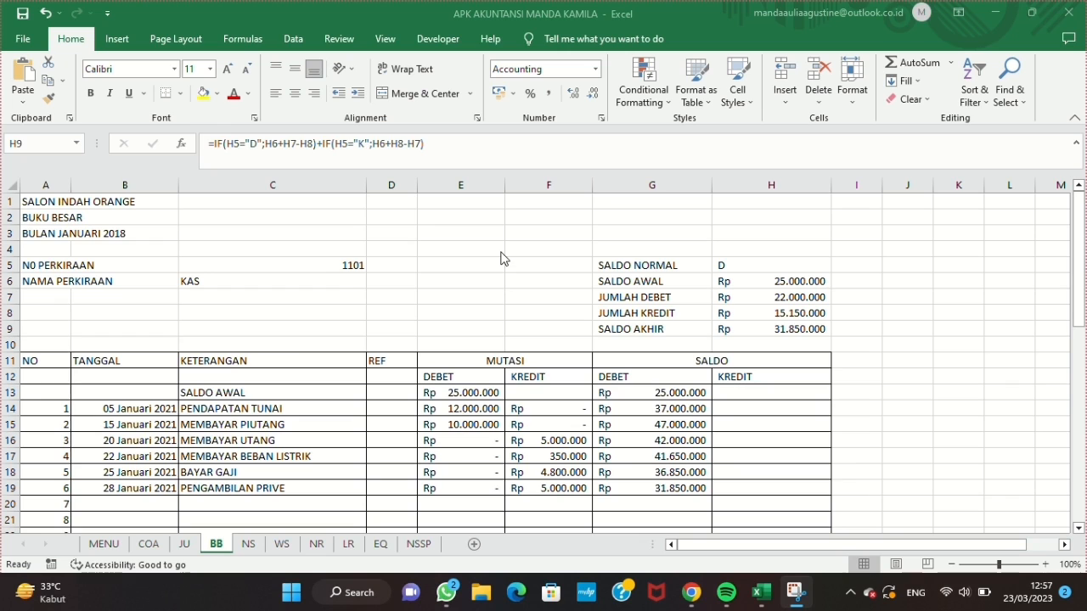
pyautogui.click(317, 264)
pyautogui.click(374, 265)
pyautogui.click(346, 288)
pyautogui.click(374, 265)
pyautogui.click(318, 300)
# Step: Merge and center each of the three title rows, SALON INDAH ORANGE, BUKU BESAR and BULAN JANUARI 2018, across columns A to H
pyautogui.moveTo(51, 201); pyautogui.dragTo(771, 203)
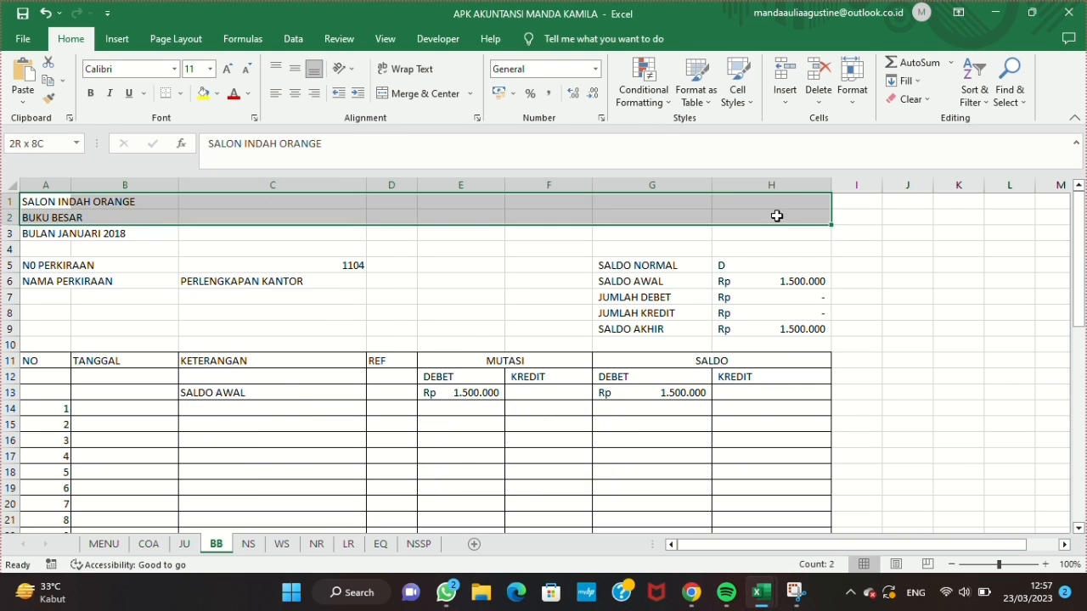
pyautogui.click(424, 93)
pyautogui.moveTo(24, 213); pyautogui.dragTo(810, 217)
pyautogui.click(425, 94)
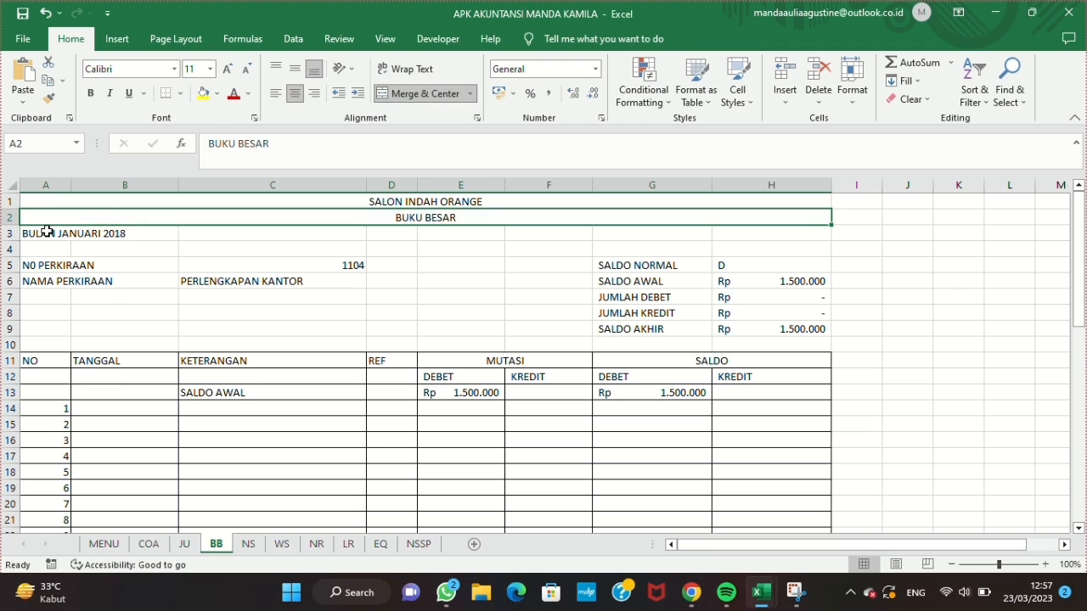
pyautogui.moveTo(34, 233); pyautogui.dragTo(800, 230)
pyautogui.click(425, 93)
# Step: Make the three ledger title rows A1:H3 bold and erase the borders around them
pyautogui.moveTo(407, 201); pyautogui.dragTo(407, 231)
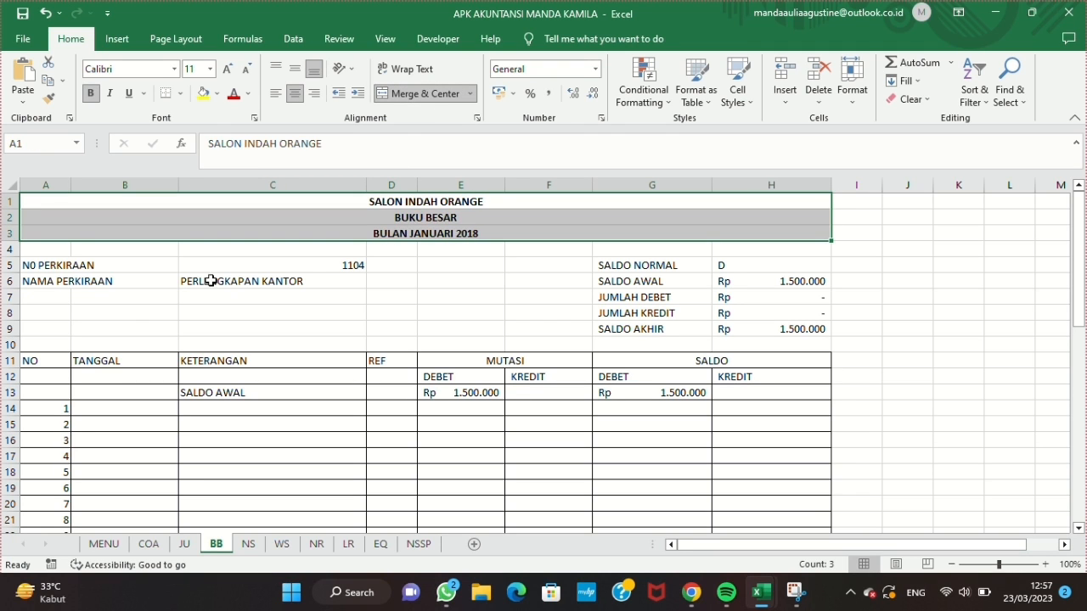
pyautogui.click(179, 93)
pyautogui.click(223, 438)
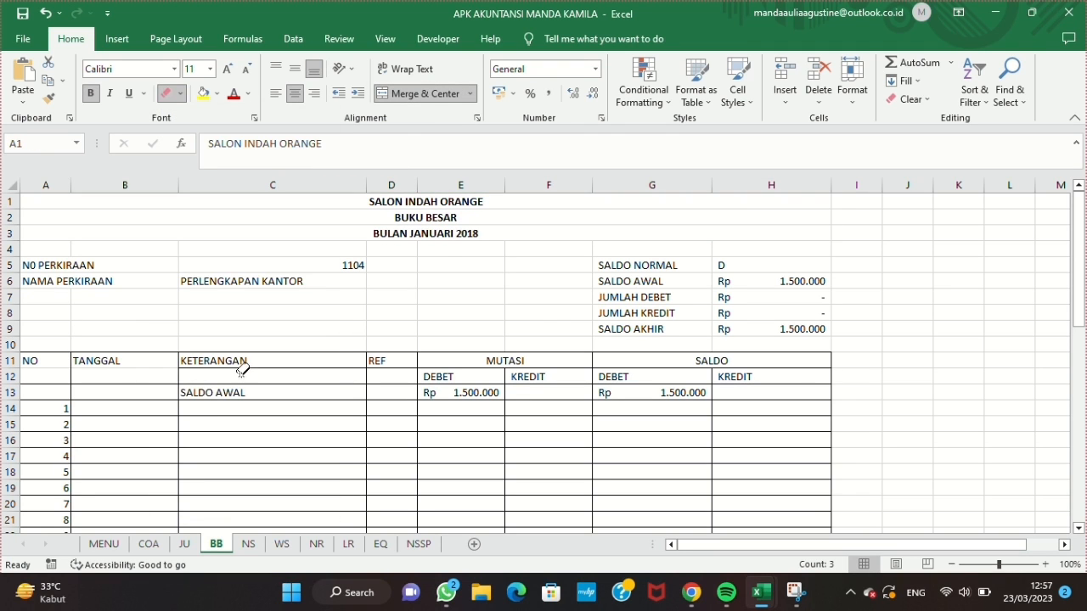
pyautogui.click(166, 93)
# Step: Apply a fill colour to the ledger table's header rows A11:H12
pyautogui.moveTo(34, 361)
pyautogui.mouseDown()
pyautogui.moveTo(532, 384)
pyautogui.moveTo(807, 379)
pyautogui.mouseUp()
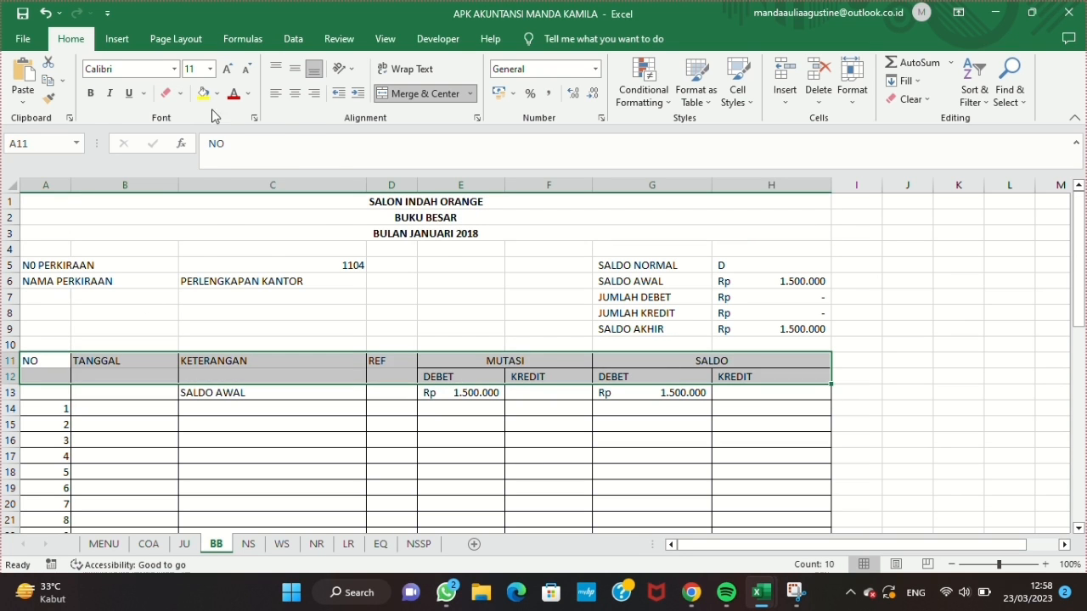
pyautogui.click(217, 94)
pyautogui.click(276, 155)
pyautogui.click(502, 470)
# Step: Check the formatted ledger by choosing different accounts in the N0 PERKIRAAN cell
pyautogui.scroll(-1, 501, 470)
pyautogui.click(360, 204)
pyautogui.click(373, 202)
pyautogui.click(323, 227)
pyautogui.click(372, 203)
pyautogui.click(354, 214)
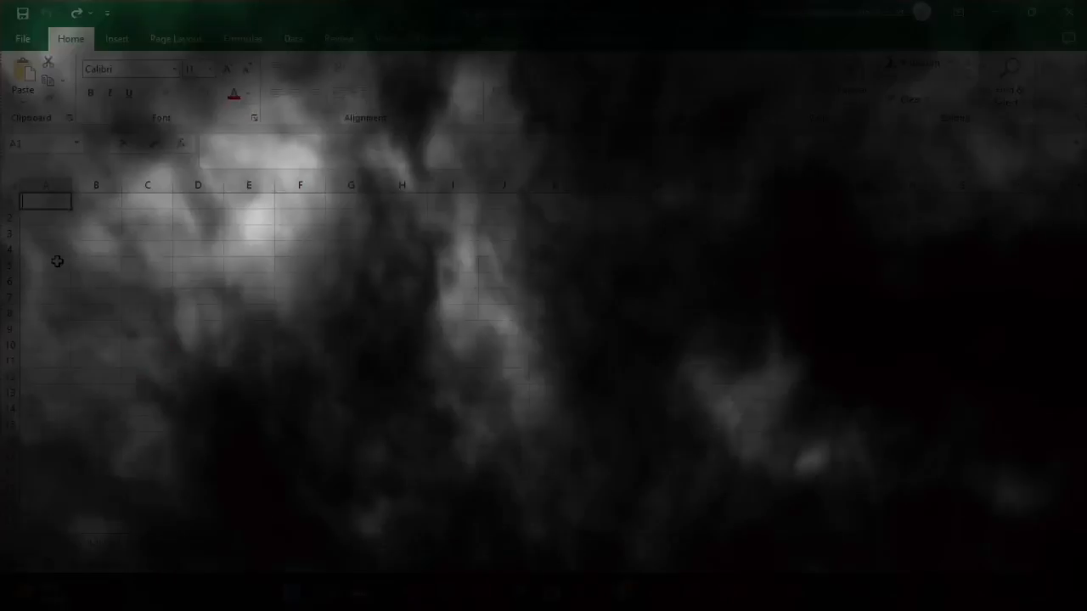
# Step: Copy the account table A5:G37 from the COA sheet and paste it at A5 of the NS sheet
pyautogui.write('NO PERKIRAAN')
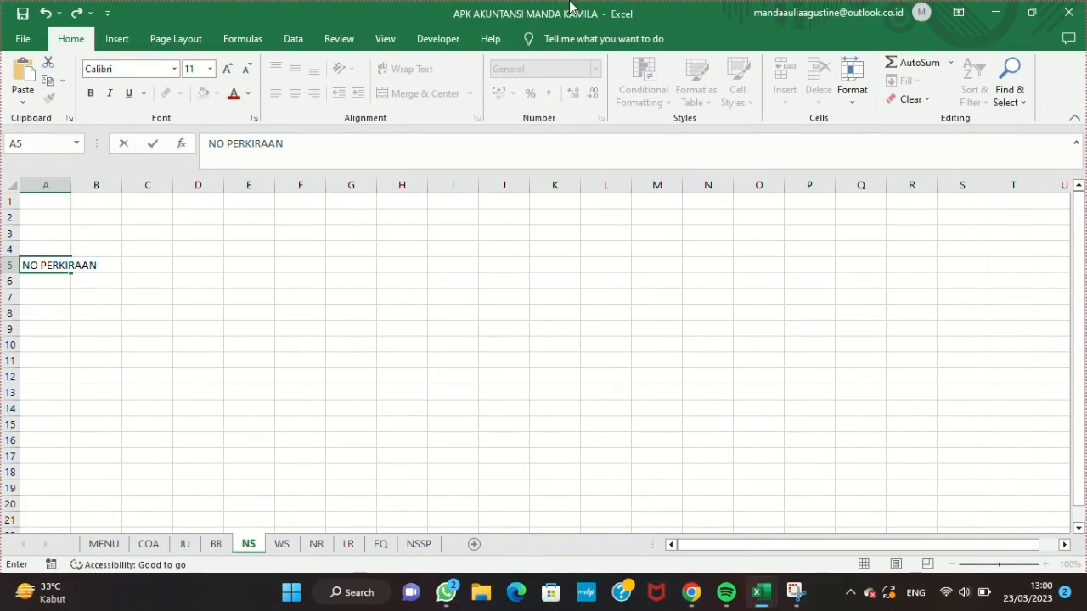
pyautogui.press('Escape')
pyautogui.click(149, 544)
pyautogui.moveTo(48, 235); pyautogui.dragTo(512, 384)
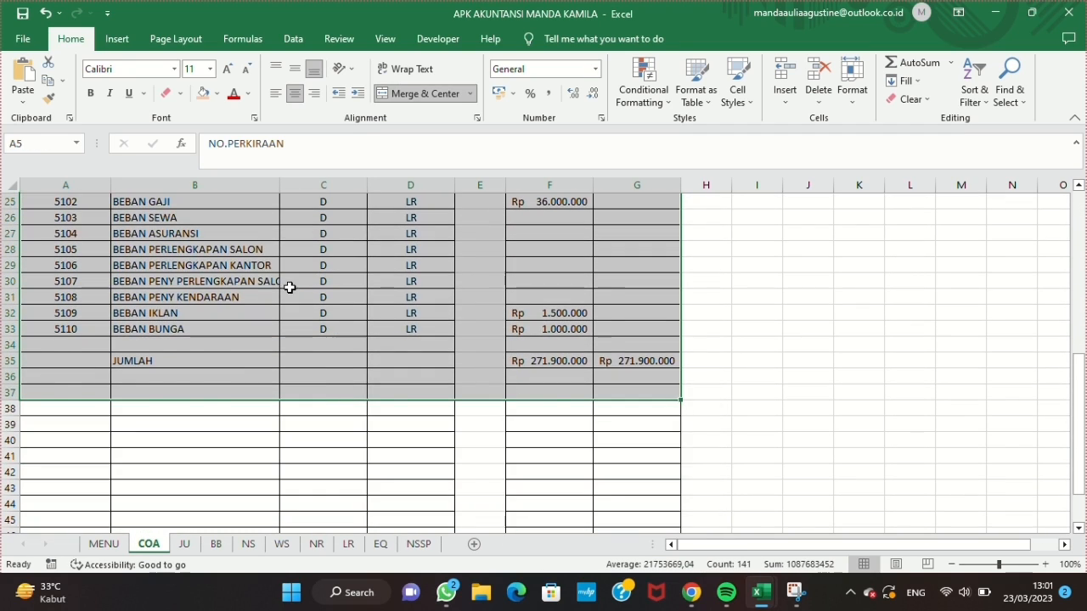
pyautogui.hotkey('ctrl', 'c')
pyautogui.scroll(8, 289, 286)
pyautogui.click(247, 545)
pyautogui.press('Return')
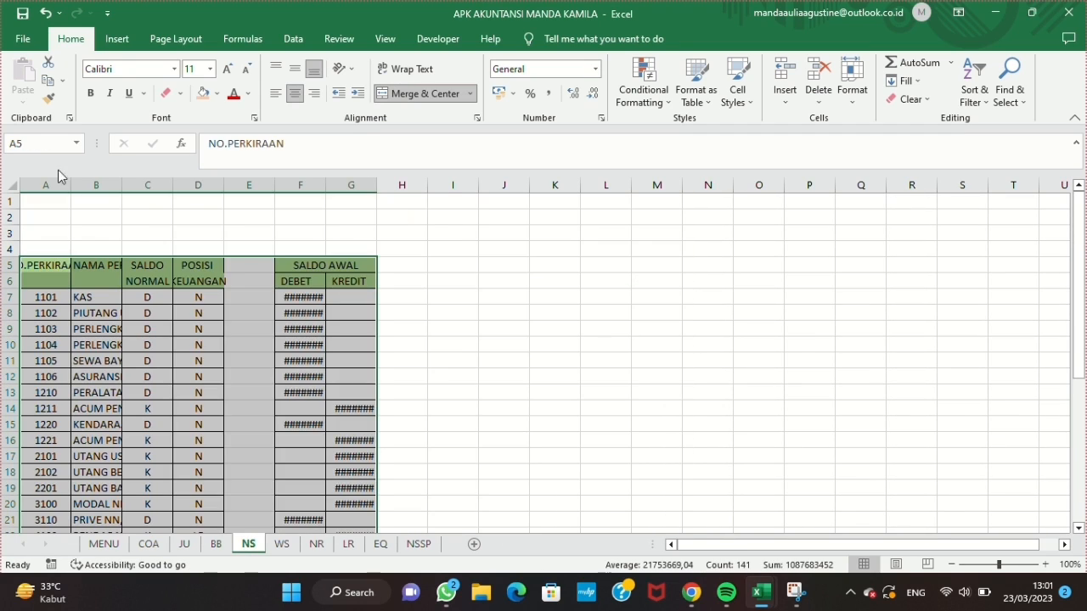
# Step: Set the width of the pasted table's columns A to G to 20
pyautogui.moveTo(46, 185); pyautogui.dragTo(350, 185)
pyautogui.click(851, 89)
pyautogui.click(874, 174)
pyautogui.write('20')
pyautogui.press('Return')
# Step: Narrow column A to suit the account numbers and widen column B to fit the account names
pyautogui.click(108, 185)
pyautogui.moveTo(136, 185); pyautogui.dragTo(80, 187)
pyautogui.click(140, 184)
pyautogui.moveTo(197, 185); pyautogui.dragTo(271, 204)
# Step: Delete the SALDO NORMAL, POSISI KEUANGAN and empty separator columns from the NS table
pyautogui.moveTo(388, 185)
pyautogui.mouseDown()
pyautogui.moveTo(337, 185)
pyautogui.moveTo(407, 185)
pyautogui.mouseUp()
pyautogui.click(365, 186)
pyautogui.click(818, 76)
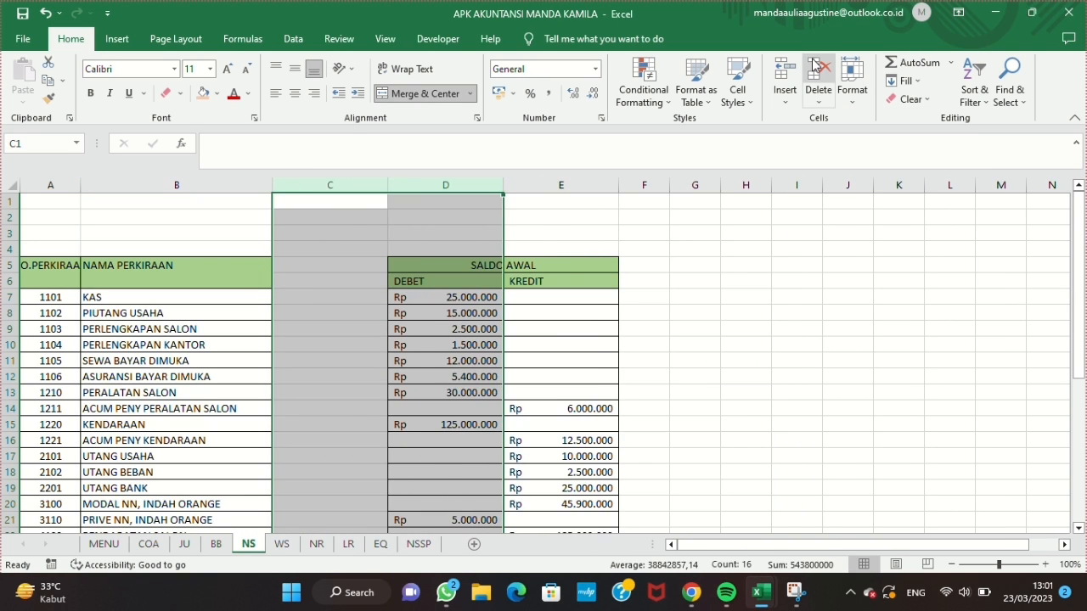
pyautogui.click(329, 185)
pyautogui.click(818, 76)
pyautogui.click(606, 330)
# Step: Widen the four empty columns E to H beside SALDO AWAL, and undo this together with the column deletions
pyautogui.moveTo(528, 185); pyautogui.dragTo(686, 182)
pyautogui.click(852, 89)
pyautogui.click(877, 180)
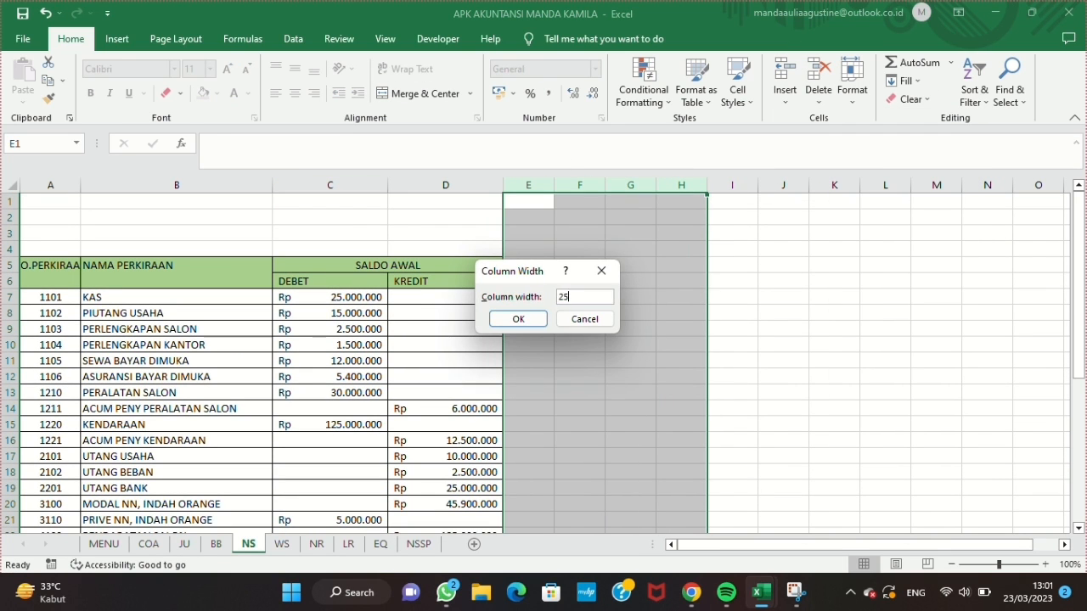
pyautogui.press('Return')
pyautogui.click(582, 263)
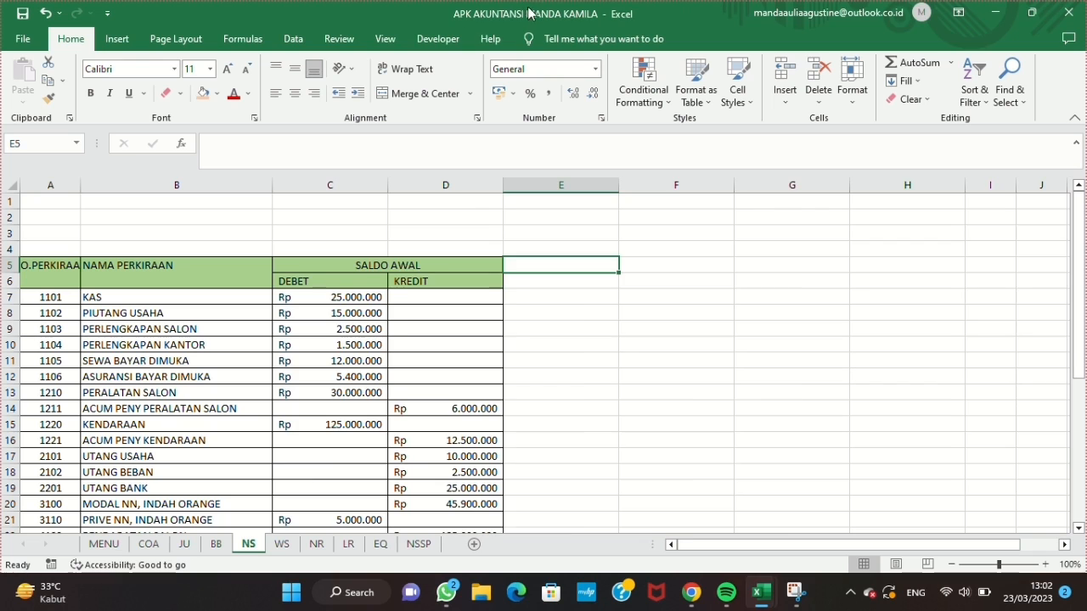
pyautogui.hotkey('ctrl', 'z')
pyautogui.hotkey('ctrl', 'z')
# Step: Delete the POSISI KEUANGAN and empty separator columns, and set the width of columns F to I to 20
pyautogui.moveTo(399, 185); pyautogui.dragTo(745, 185)
pyautogui.click(818, 76)
pyautogui.click(597, 264)
pyautogui.click(851, 90)
pyautogui.click(860, 181)
pyautogui.write('20')
pyautogui.press('Return')
# Step: Enter the headings MUTASI in F5 and SALDO in H5, with DEBET and KREDIT beneath each in row 6
pyautogui.click(623, 265)
pyautogui.write('MUTASI')
pyautogui.press('Tab')
pyautogui.press('Tab')
pyautogui.write('SALDO')
pyautogui.press('Return')
pyautogui.write('DEBET')
pyautogui.press('Tab')
pyautogui.write('KREDIT')
pyautogui.press('Tab')
pyautogui.write('DEBET')
pyautogui.press('Tab')
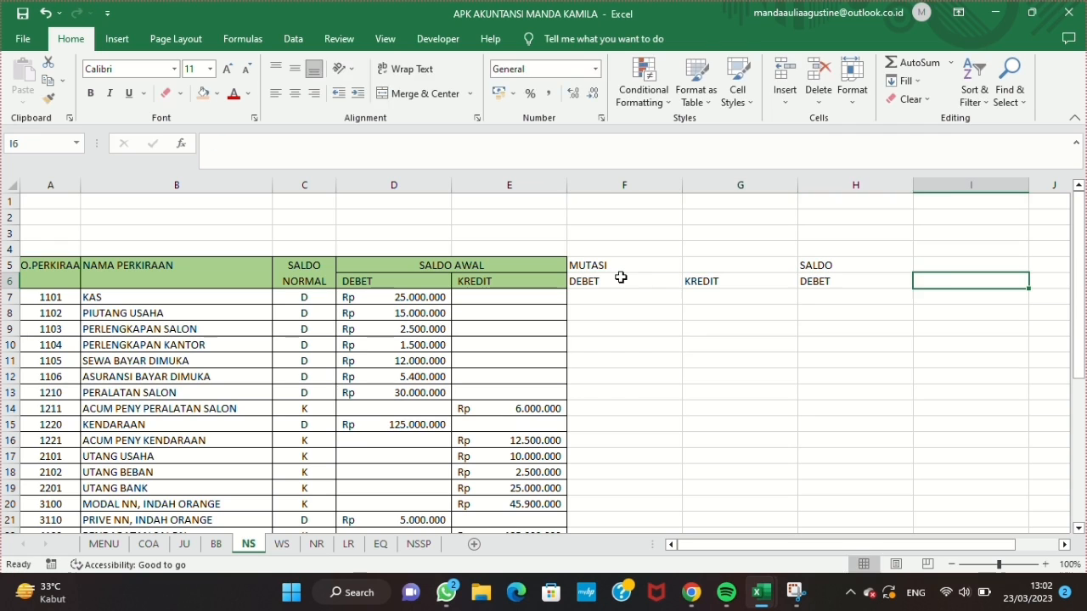
pyautogui.write('KREDIT')
# Step: Extend the H5 heading to SALDO PER 31 DES, and merge and center the two headings across F5:G5 and H5:I5
pyautogui.click(854, 265)
pyautogui.click(480, 141)
pyautogui.moveTo(740, 265); pyautogui.dragTo(638, 265)
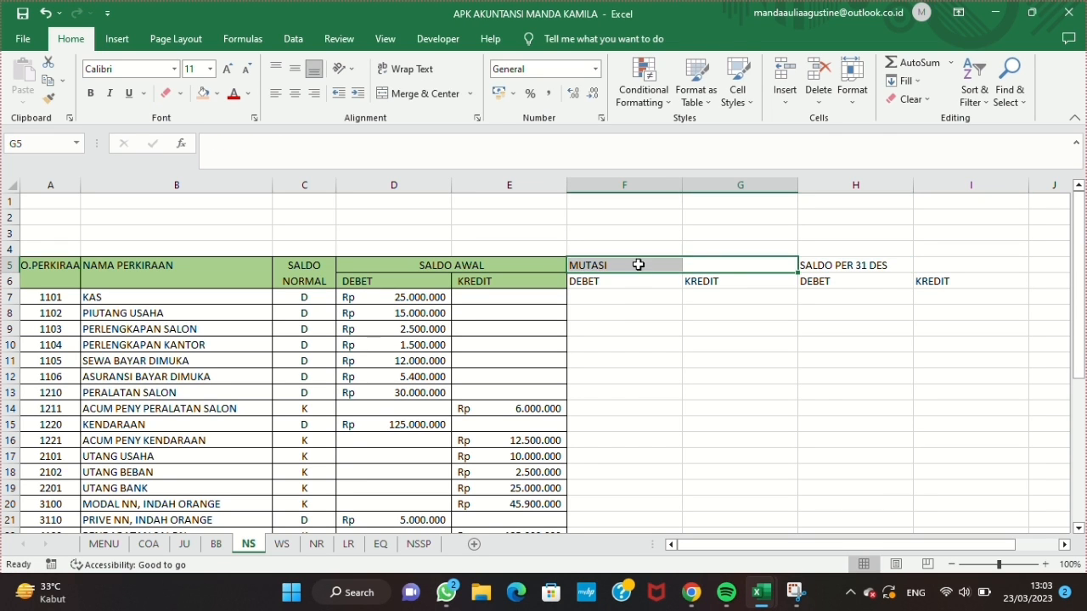
pyautogui.click(427, 94)
pyautogui.moveTo(854, 265); pyautogui.dragTo(959, 265)
pyautogui.click(437, 95)
# Step: Add borders to the MUTASI and SALDO PER 31 DES columns and fill their header cells F5:I6 green
pyautogui.moveTo(628, 265); pyautogui.dragTo(970, 376)
pyautogui.scroll(9, 628, 280)
pyautogui.moveTo(681, 265); pyautogui.dragTo(967, 281)
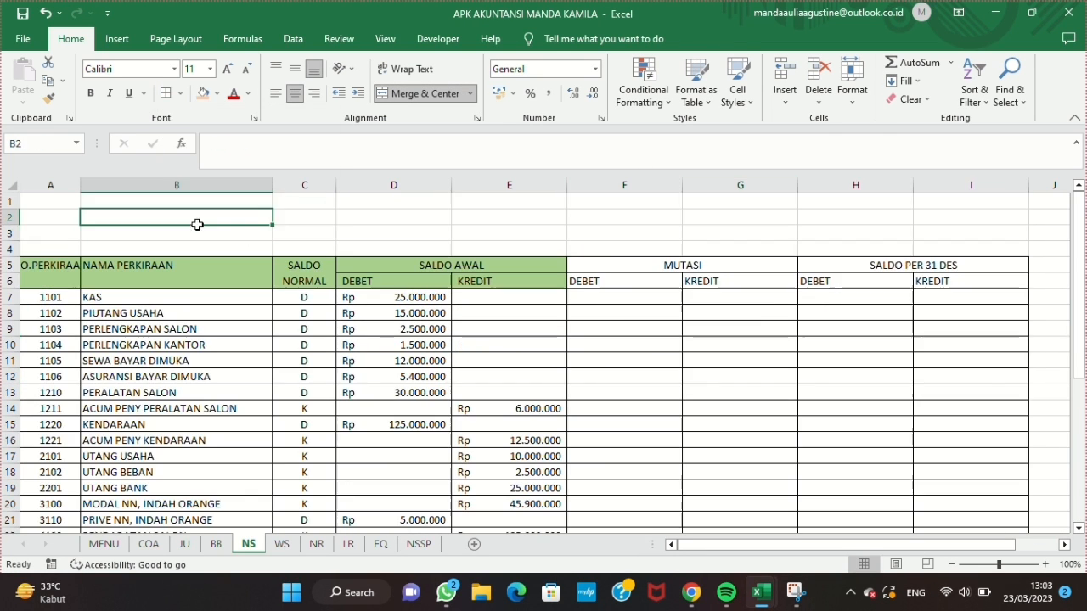
pyautogui.click(217, 93)
pyautogui.click(323, 164)
pyautogui.click(481, 148)
# Step: Enter the formula =SUMIF(JU!$F$9:$F$6;$A$1:$A$51;JU!$I$9:$I$56) in F7 under MUTASI DEBET
pyautogui.click(628, 297)
pyautogui.write('=SUMIF(JU!$F$9:$F$6;$')
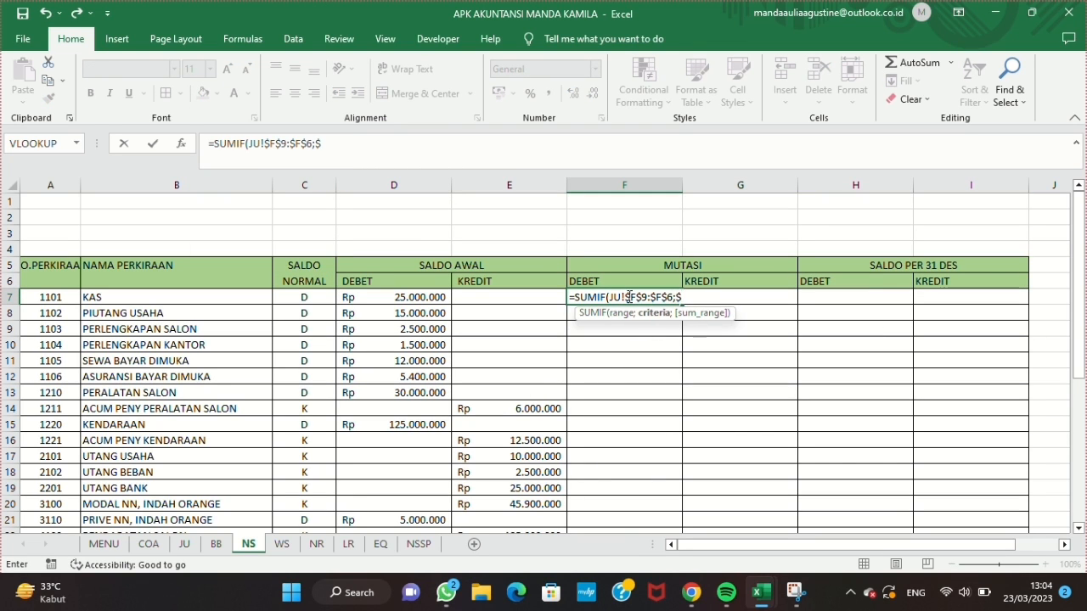
pyautogui.write('A$1:$A$51;JU!$I')
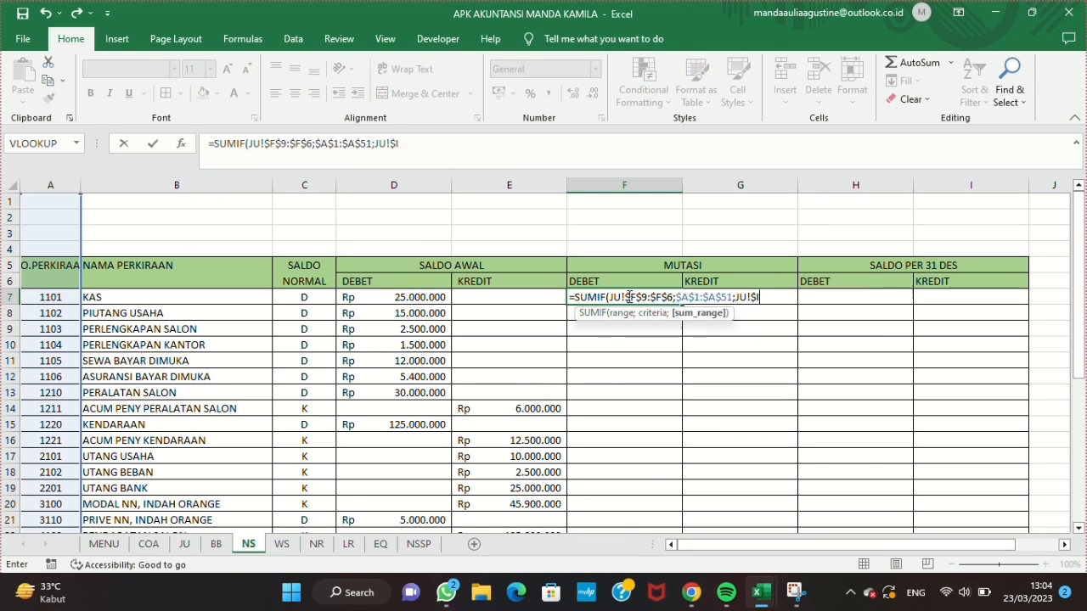
pyautogui.write('$9:$I$')
pyautogui.write('56')
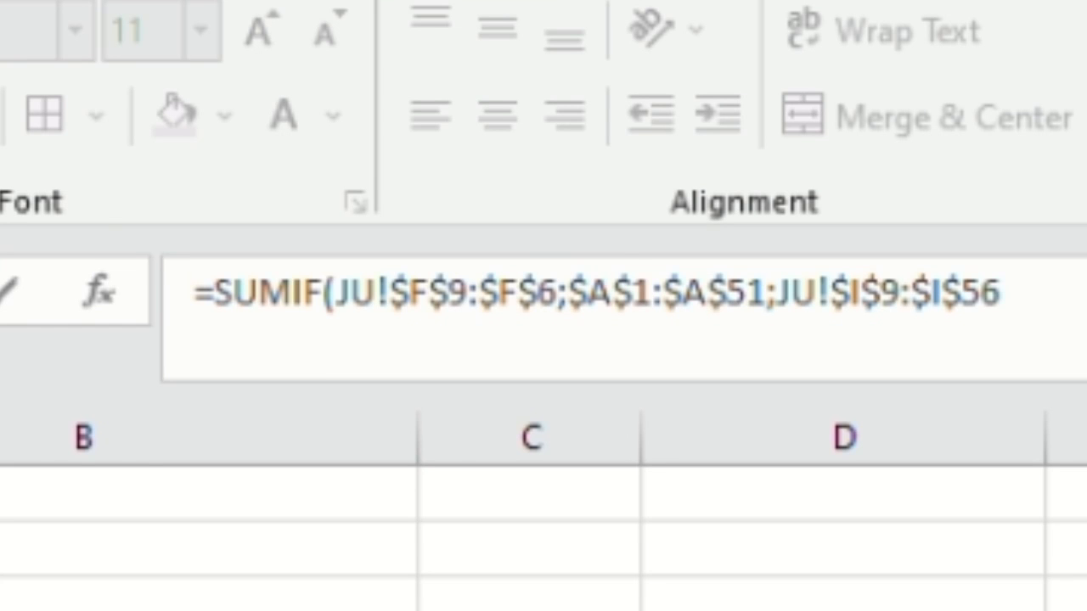
pyautogui.press('Return')
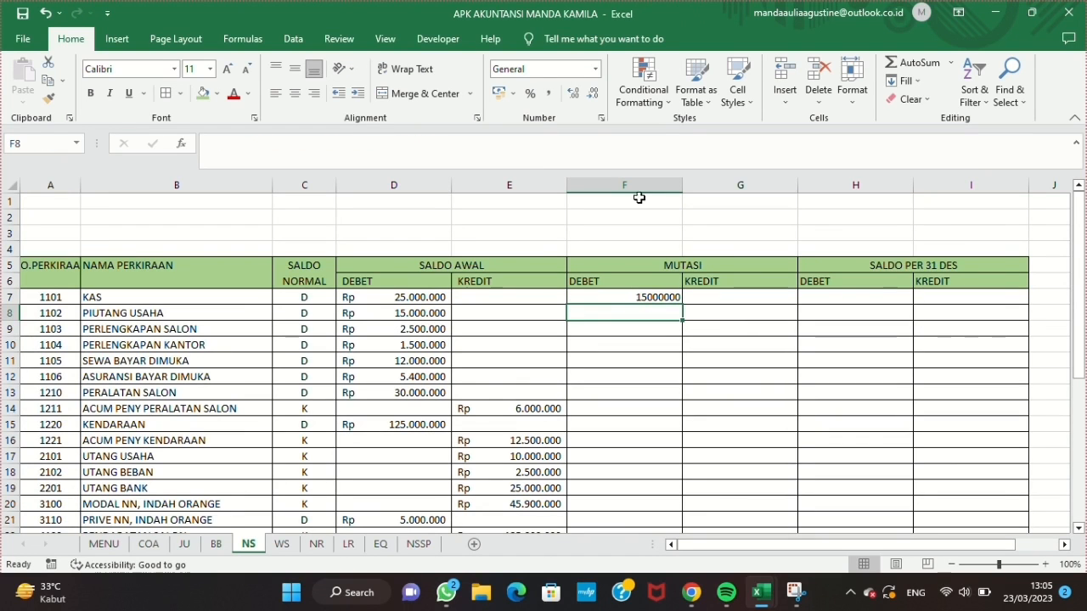
# Step: Apply the Accounting number format with the Rp symbol to columns F to I
pyautogui.moveTo(638, 197); pyautogui.dragTo(971, 197)
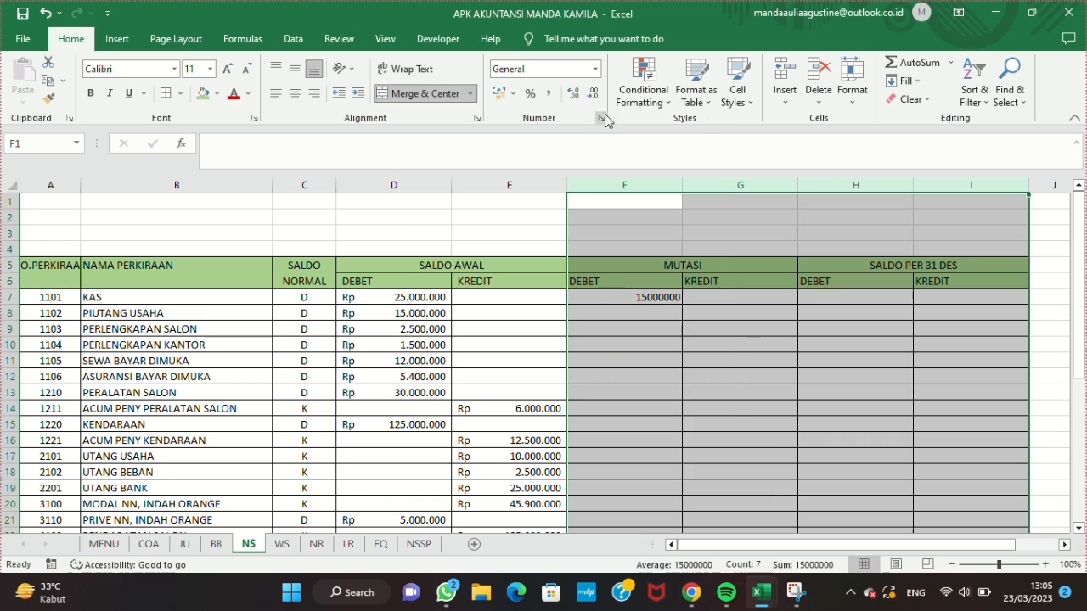
pyautogui.click(601, 117)
pyautogui.press('Return')
# Step: Correct the F7 formula to match JU!$F$9:$F$56 and sum JU!$H$9:$H$56, and fill it down to row 33
pyautogui.moveTo(681, 305); pyautogui.dragTo(661, 453)
pyautogui.scroll(6, 661, 453)
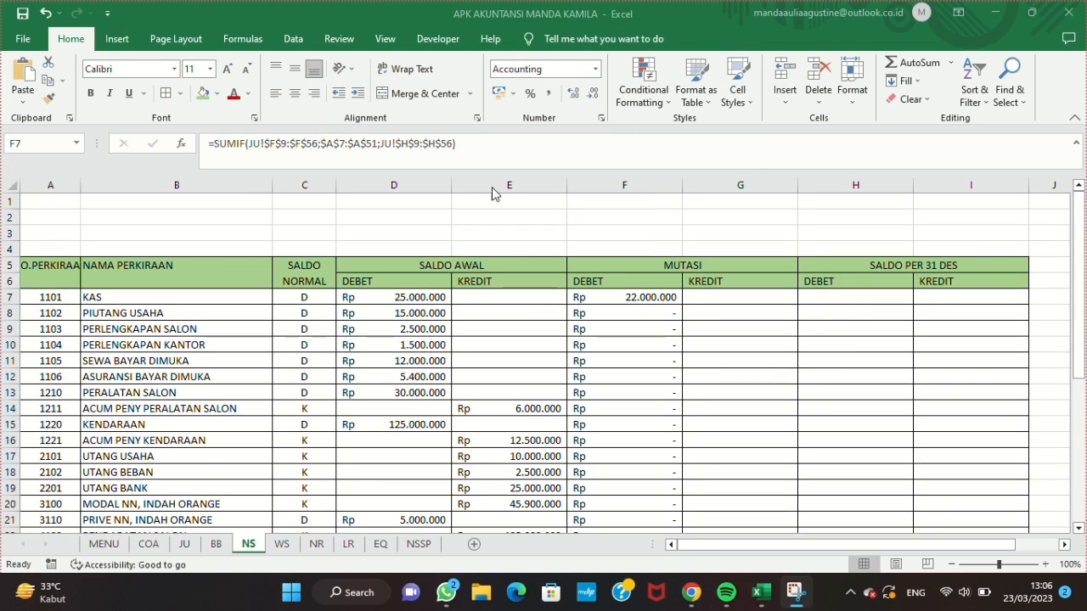
pyautogui.moveTo(682, 305); pyautogui.dragTo(720, 454)
pyautogui.scroll(6, 720, 454)
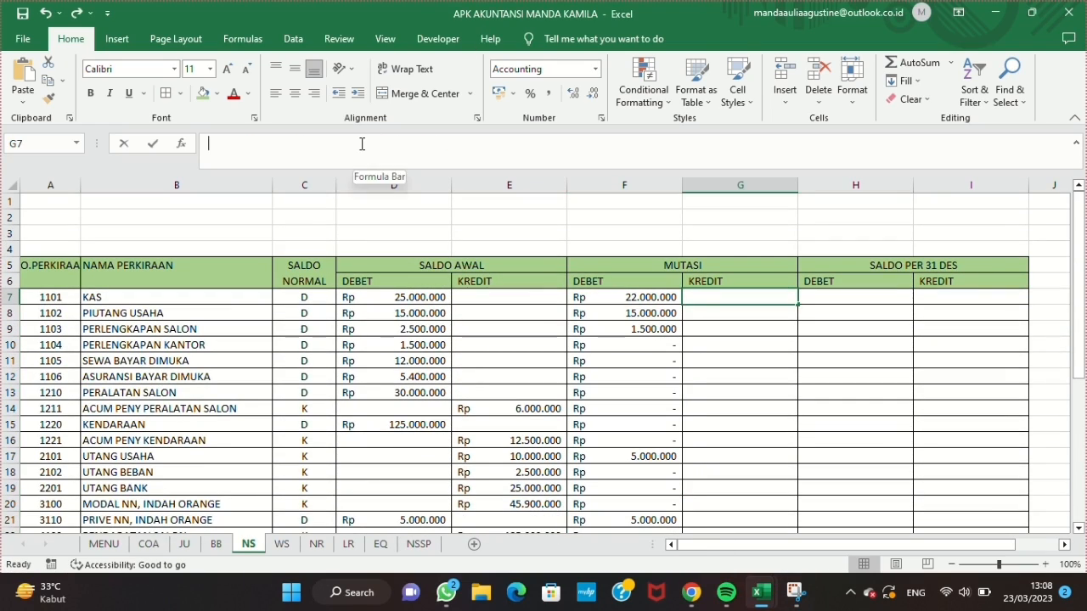
# Step: Enter =SUMIF(JU!$F$9:$F$56;$A$1:$A$51;JU!$I$9:$I$56) in G7 under MUTASI KREDIT and fill it down to row 33
pyautogui.press('Return')
pyautogui.click(738, 296)
pyautogui.moveTo(798, 304); pyautogui.dragTo(768, 543)
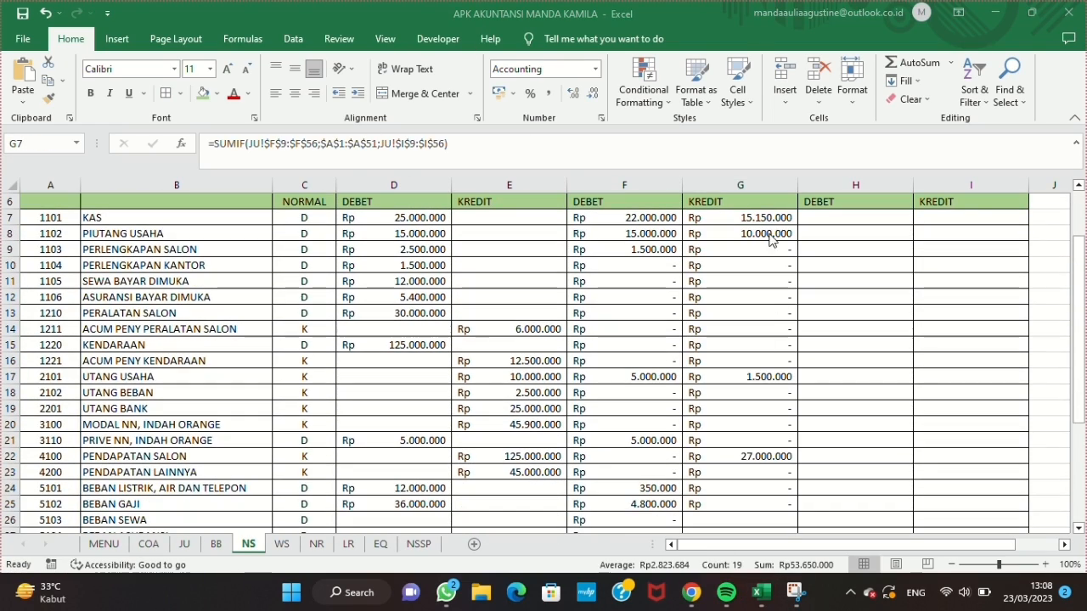
pyautogui.press('F2')
pyautogui.press('Return')
pyautogui.click(791, 221)
pyautogui.moveTo(798, 225); pyautogui.dragTo(791, 478)
pyautogui.scroll(5, 766, 405)
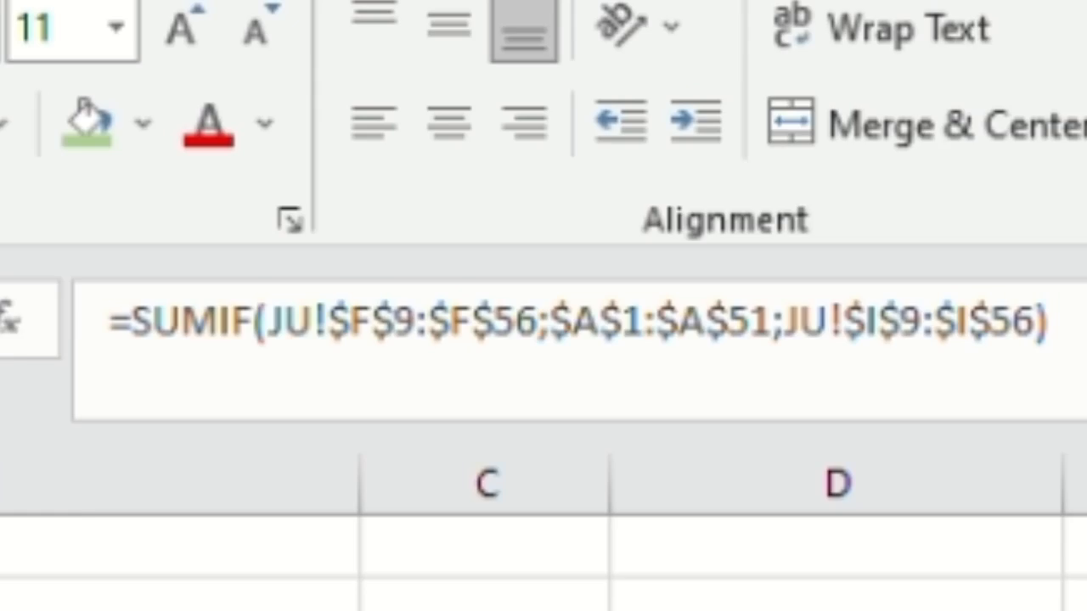
# Step: Enter =IFERROR(IF(C7="D";D7+F7-G7;"");"") in H7 under SALDO PER 31 DES DEBET and fill it down to row 33
pyautogui.click(861, 295)
pyautogui.write('=')
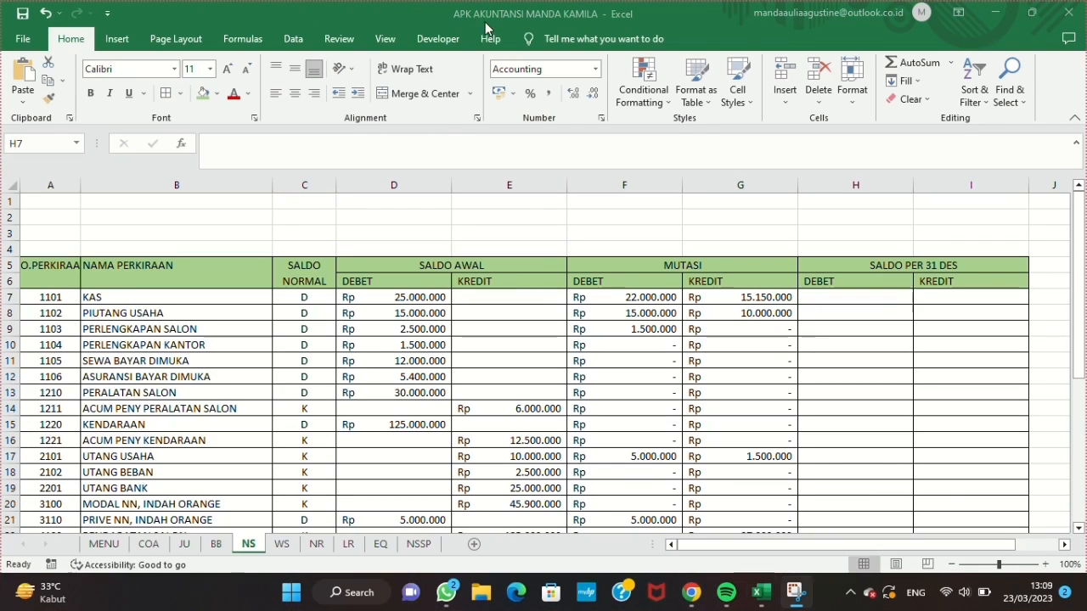
pyautogui.click(439, 141)
pyautogui.write('=IFERROR(IF(C7')
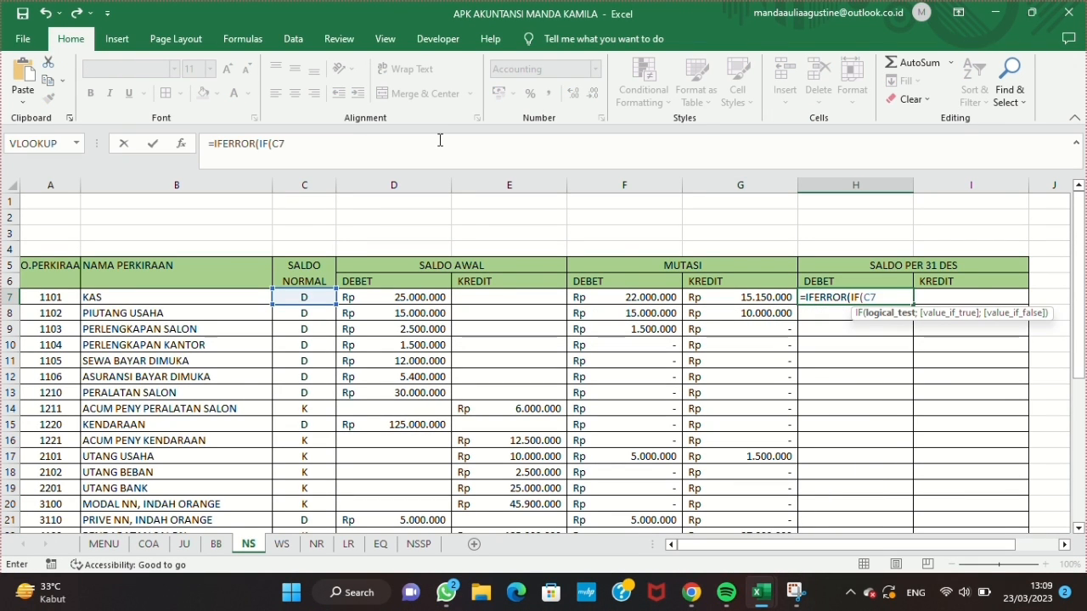
pyautogui.write('="D";D7+F7-G7;"");"')
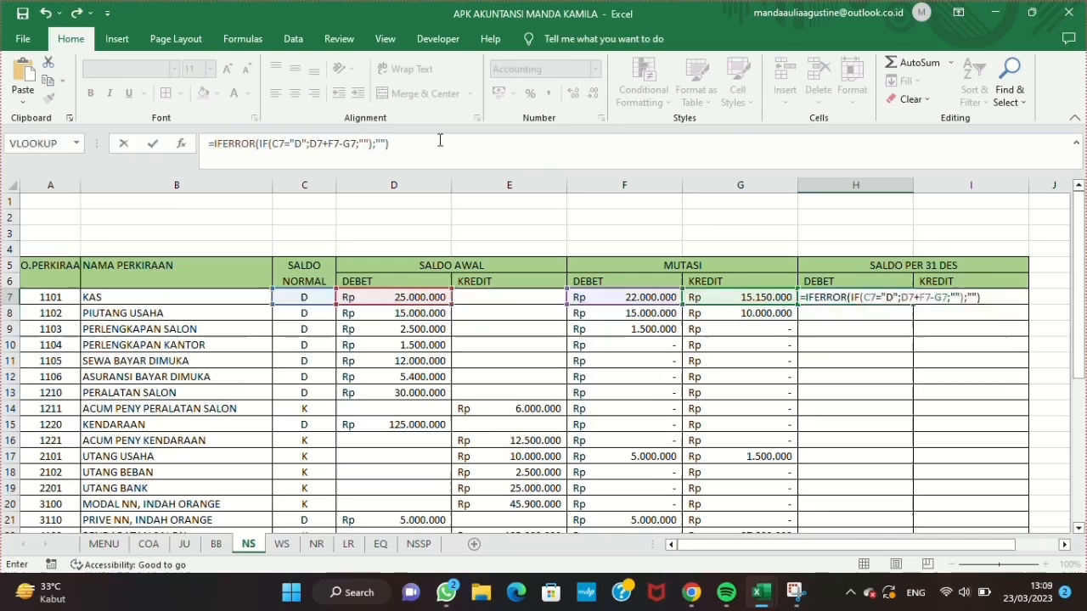
pyautogui.press('Return')
pyautogui.click(883, 296)
pyautogui.moveTo(912, 304); pyautogui.dragTo(901, 459)
pyautogui.scroll(3, 887, 350)
pyautogui.scroll(3, 887, 350)
# Step: Enter =IFERROR(IF(C7="K";E7+G7-F7;"");"") in I7 under SALDO PER 31 DES KREDIT and fill it down to row 33
pyautogui.click(942, 297)
pyautogui.write('=IFERROR')
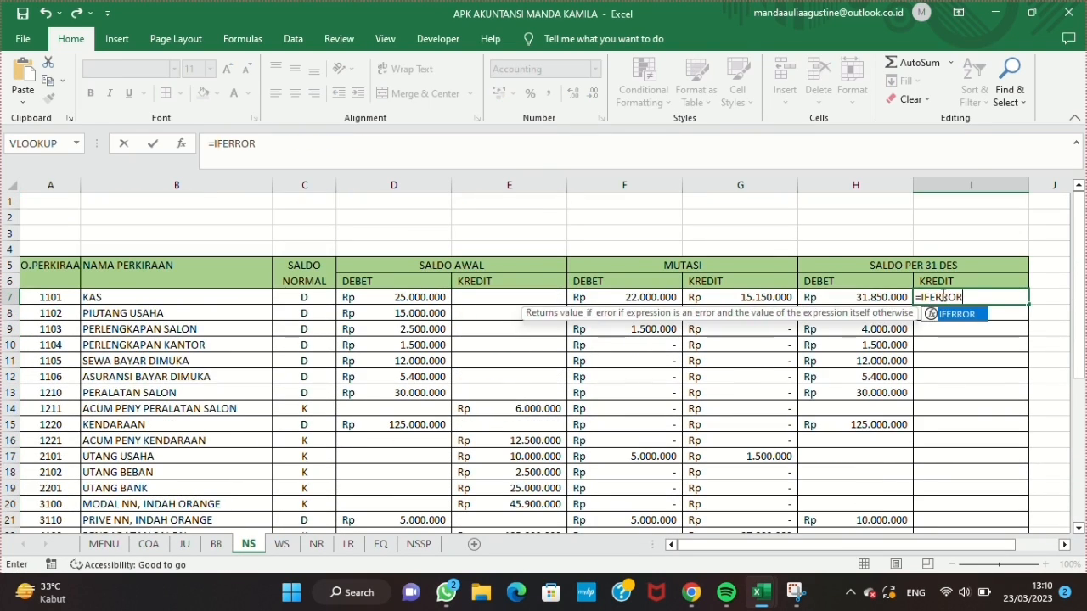
pyautogui.write('(IF(C7="K')
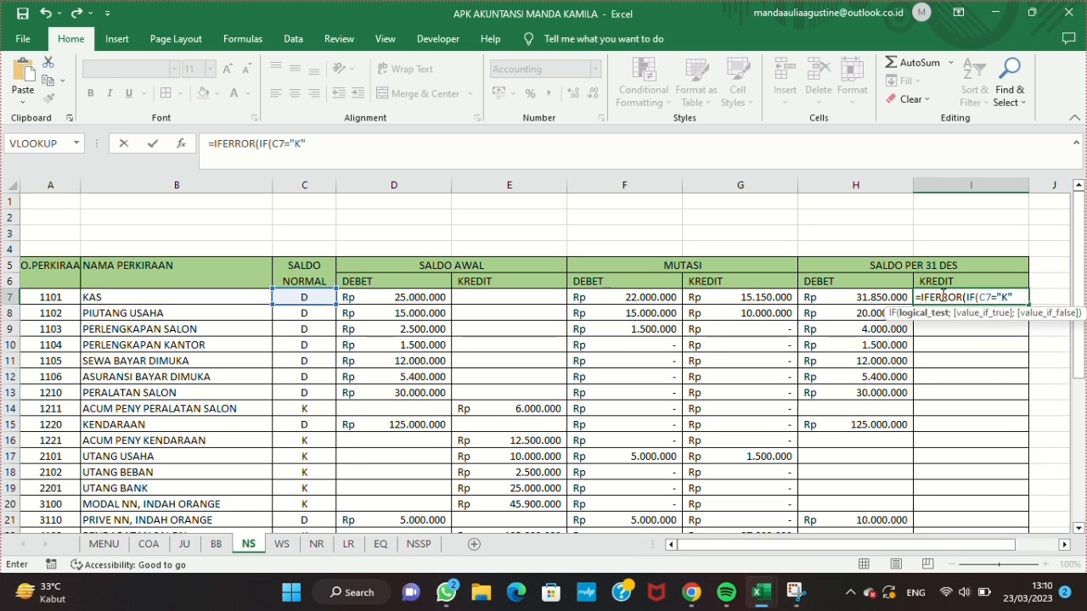
pyautogui.write('";E7+G7-F7;"");"")')
pyautogui.press('Return')
pyautogui.click(946, 295)
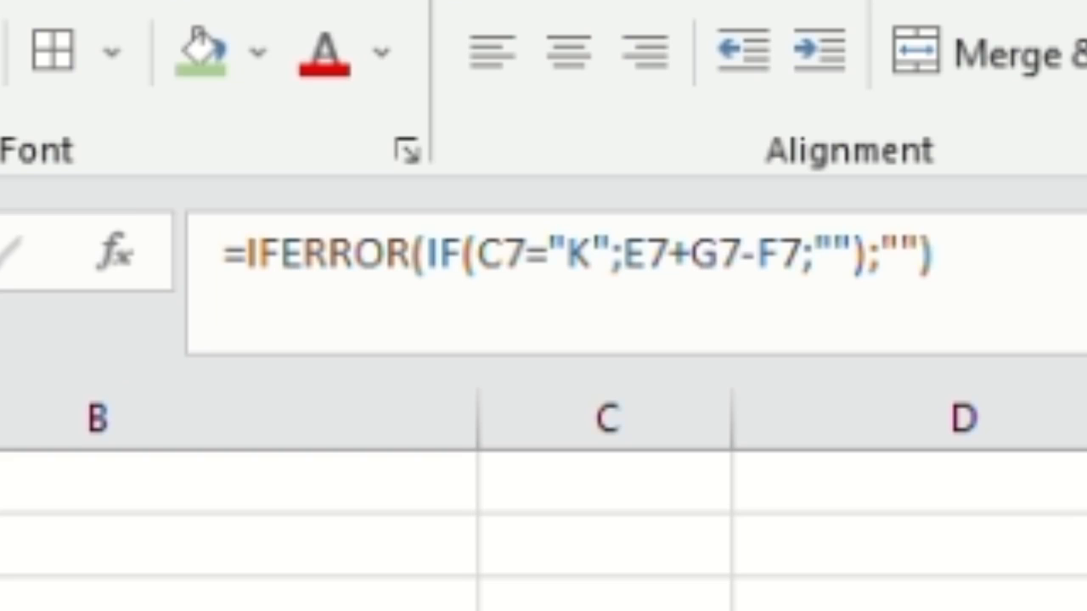
pyautogui.moveTo(1025, 371); pyautogui.dragTo(1014, 451)
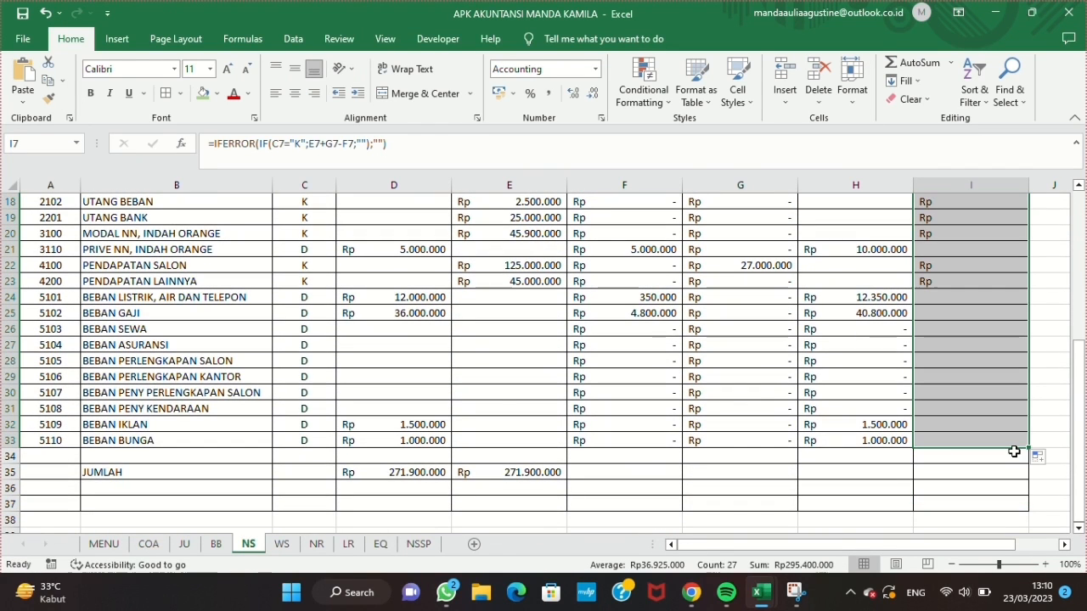
# Step: Total the MUTASI DEBET column with =SUM(F7:F33) in F35 of the JUMLAH row and fill it across to I35
pyautogui.click(626, 473)
pyautogui.write('=SUM(')
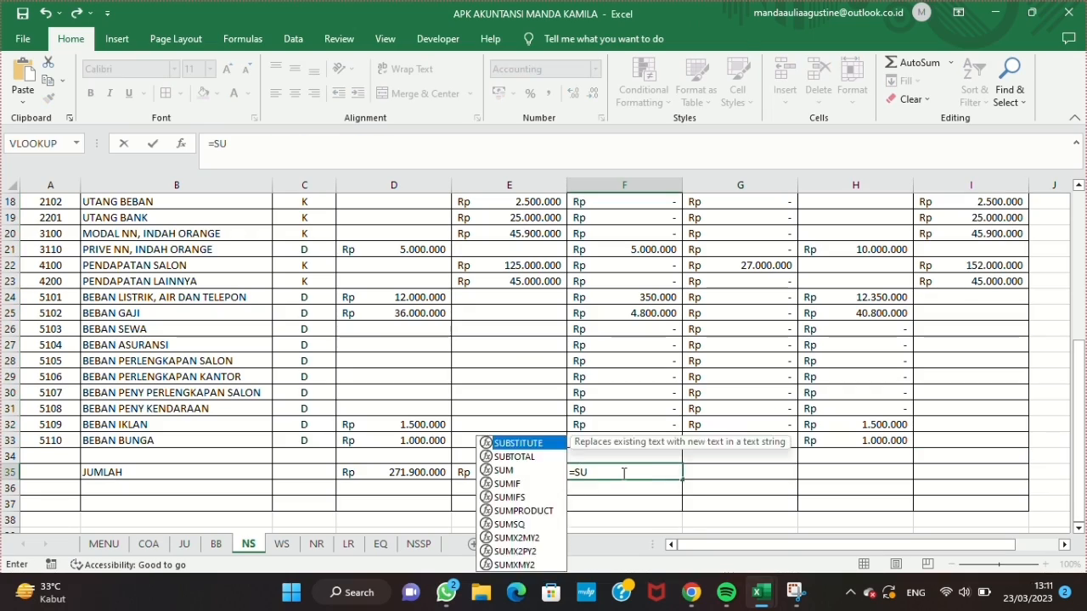
pyautogui.scroll(4, 624, 455)
pyautogui.moveTo(629, 201); pyautogui.dragTo(647, 497)
pyautogui.moveTo(651, 459); pyautogui.dragTo(651, 459)
pyautogui.press('Return')
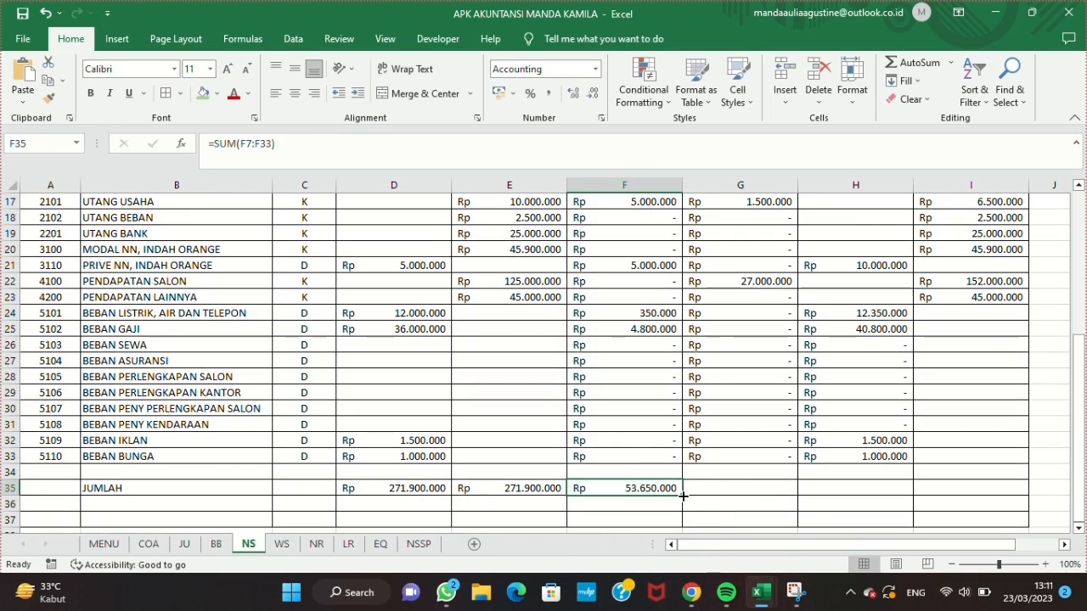
pyautogui.moveTo(684, 495); pyautogui.dragTo(775, 491)
pyautogui.moveTo(964, 496); pyautogui.dragTo(972, 491)
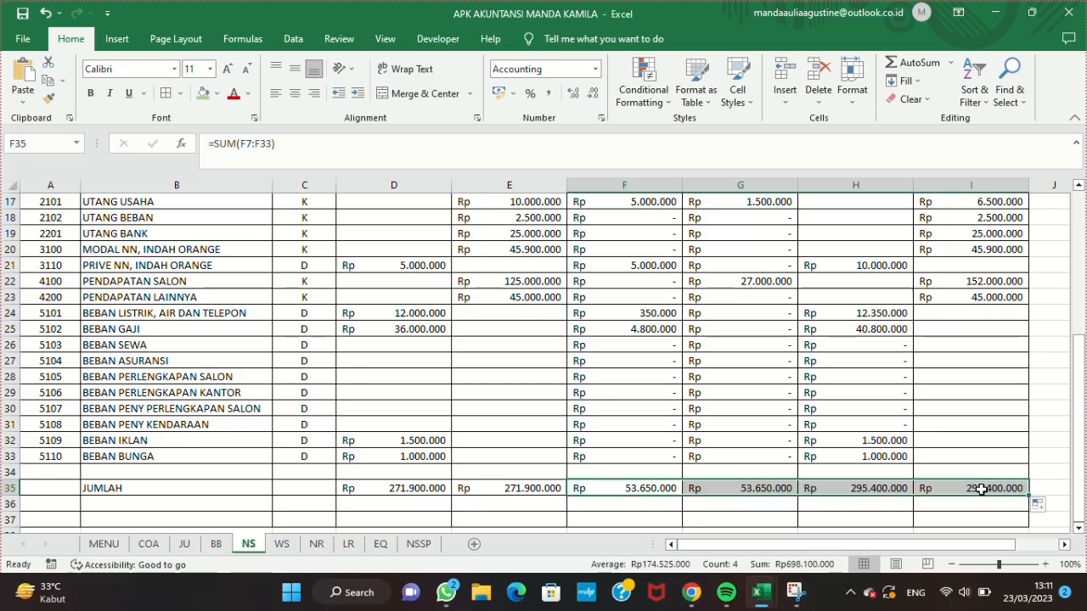
pyautogui.scroll(4, 542, 477)
pyautogui.scroll(-1, 541, 477)
pyautogui.scroll(-2, 432, 456)
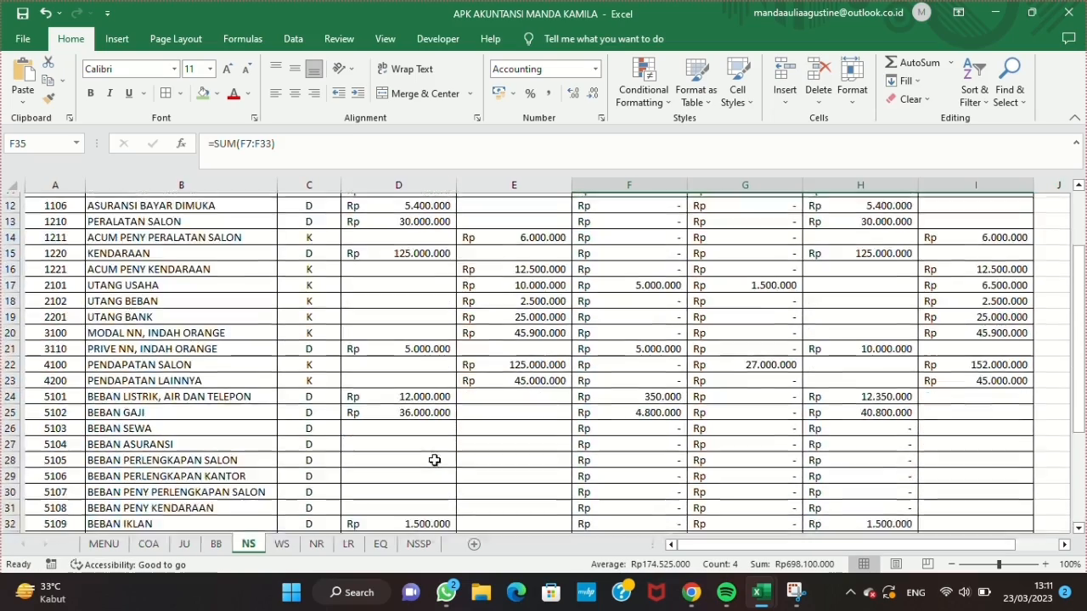
pyautogui.keyDown('ctrl'); pyautogui.scroll(-2, 432, 456); pyautogui.keyUp('ctrl')
pyautogui.scroll(3, 435, 459)
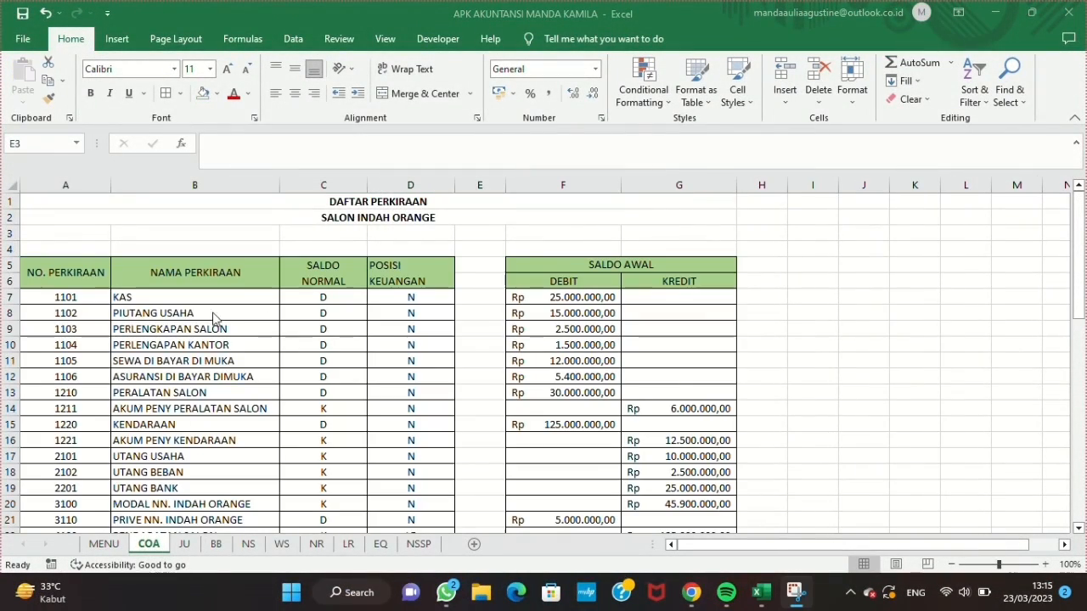
# Step: Copy the account list A5:D33 from the COA sheet and paste it at A5 of the WS sheet
pyautogui.click(74, 264)
pyautogui.moveTo(75, 264); pyautogui.dragTo(381, 497)
pyautogui.hotkey('ctrl', 'c')
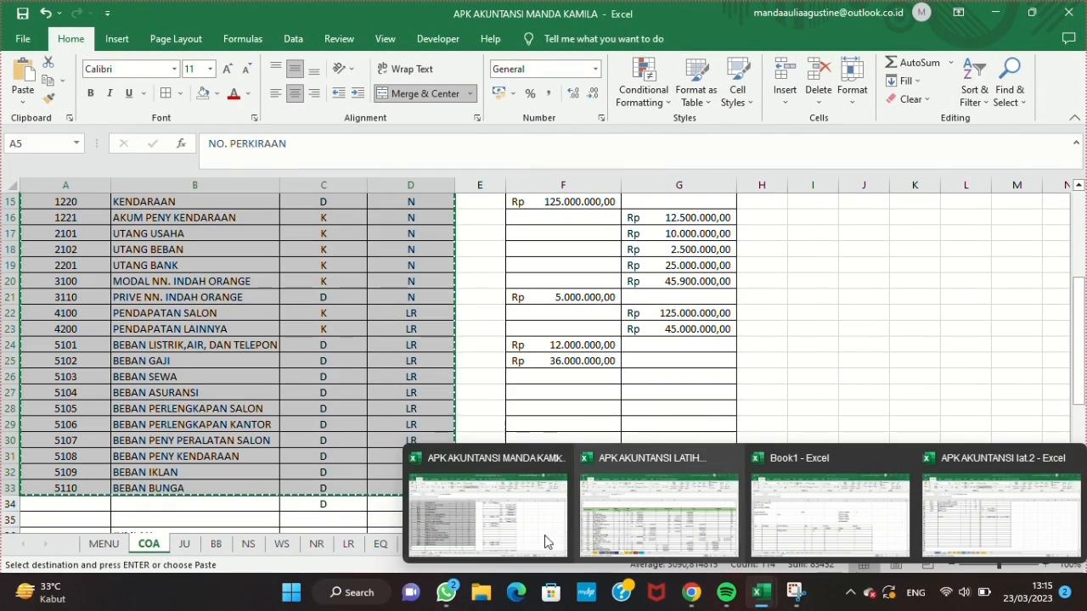
pyautogui.click(282, 543)
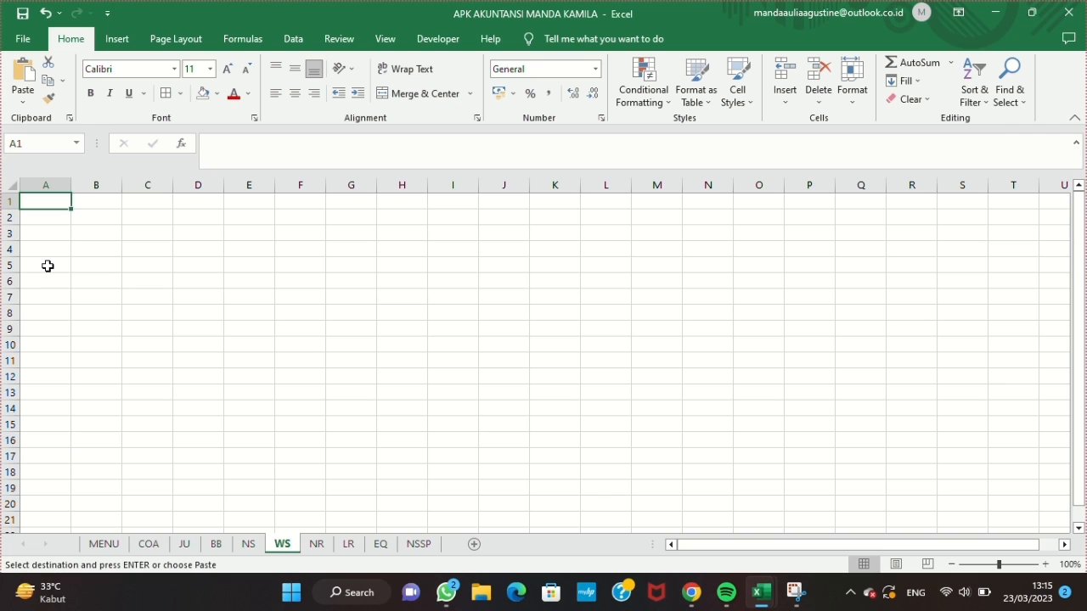
pyautogui.hotkey('ctrl', 'v')
# Step: Set the width of columns B to D on the WS sheet to 25
pyautogui.moveTo(90, 189); pyautogui.dragTo(197, 187)
pyautogui.click(864, 82)
pyautogui.click(875, 185)
pyautogui.write('25')
pyautogui.press('Return')
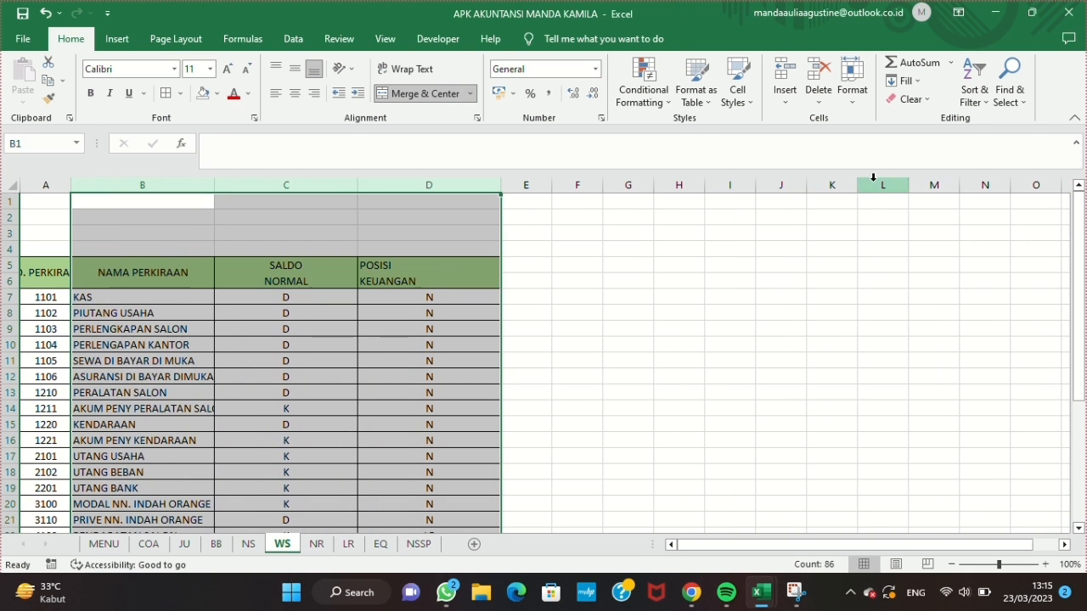
# Step: AutoFit column B on the WS sheet and set the width of columns C and D to 10
pyautogui.click(196, 184)
pyautogui.doubleClick(214, 184)
pyautogui.moveTo(328, 184); pyautogui.dragTo(465, 184)
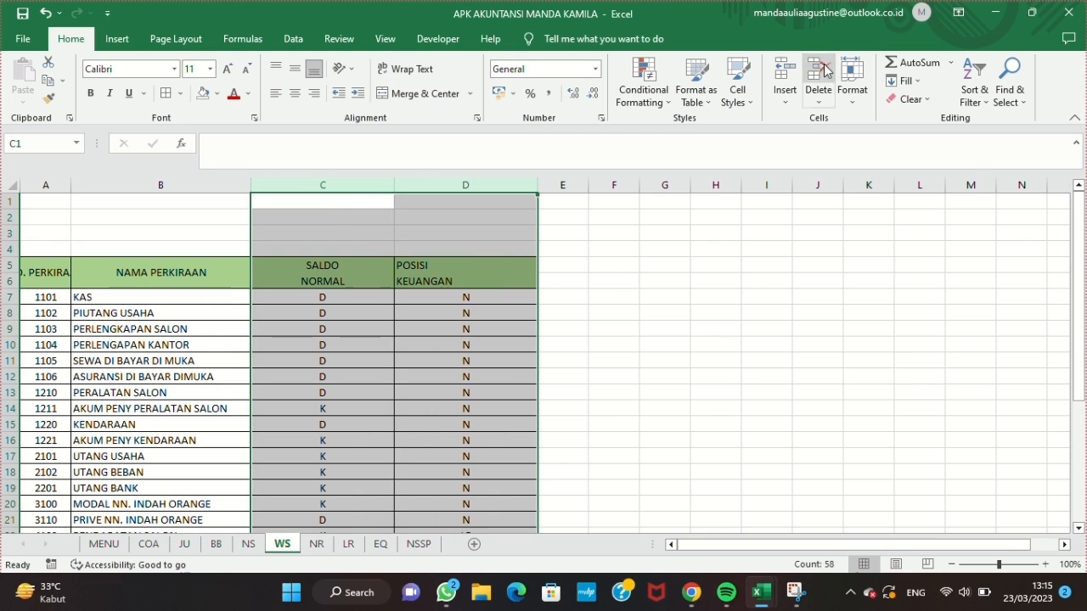
pyautogui.click(881, 172)
pyautogui.write('10')
pyautogui.press('Return')
pyautogui.scroll(-1, 457, 376)
pyautogui.click(446, 393)
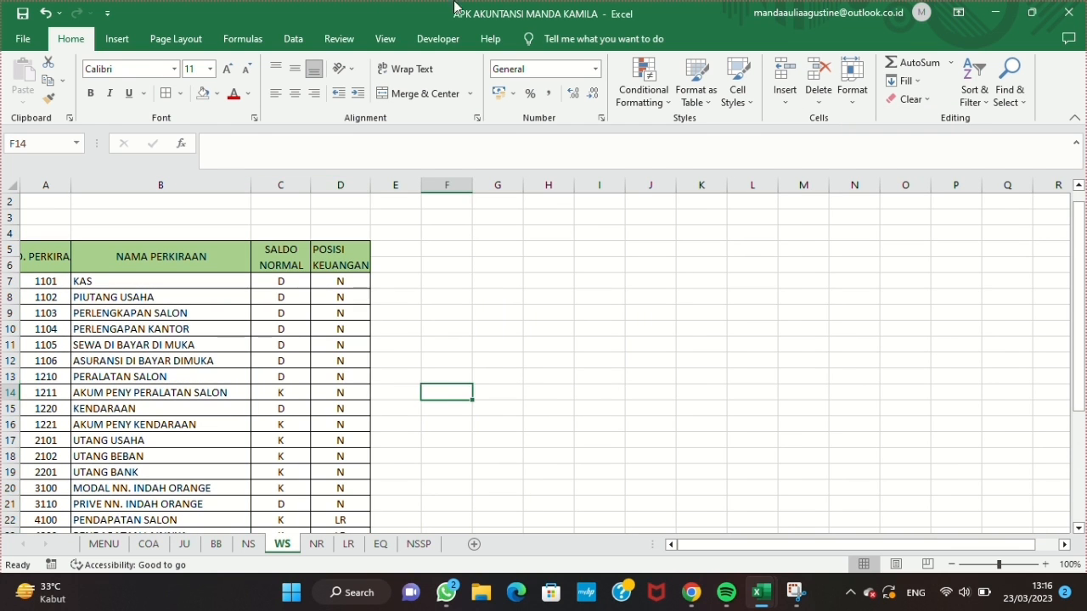
# Step: Copy the SALDO PER 31 DES block H5:I37 from the NS sheet and paste it as values at E5 of the WS sheet
pyautogui.click(248, 544)
pyautogui.moveTo(614, 267); pyautogui.dragTo(716, 500)
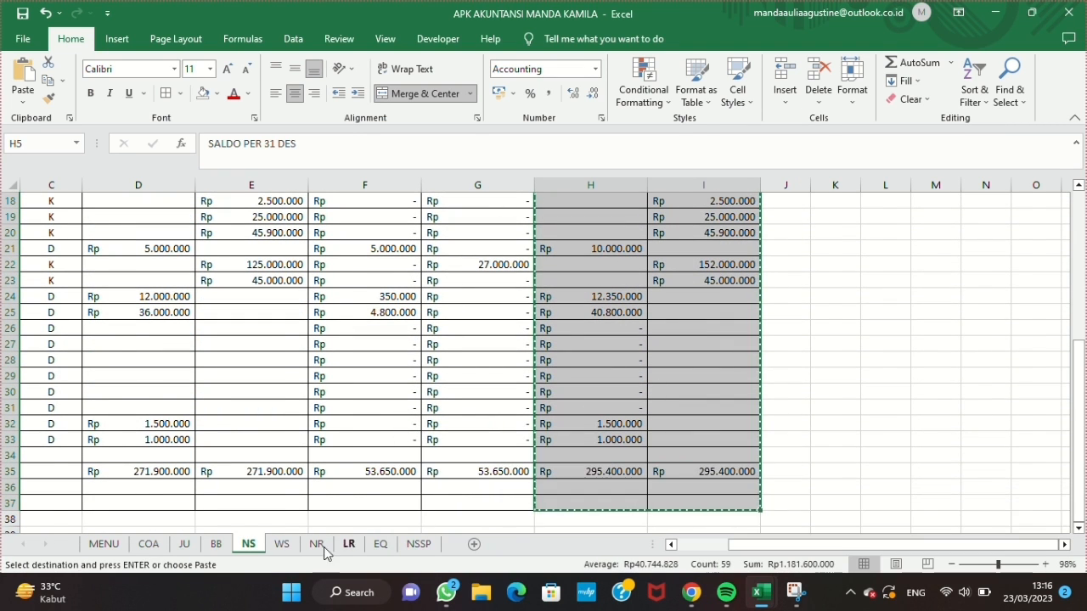
pyautogui.click(281, 543)
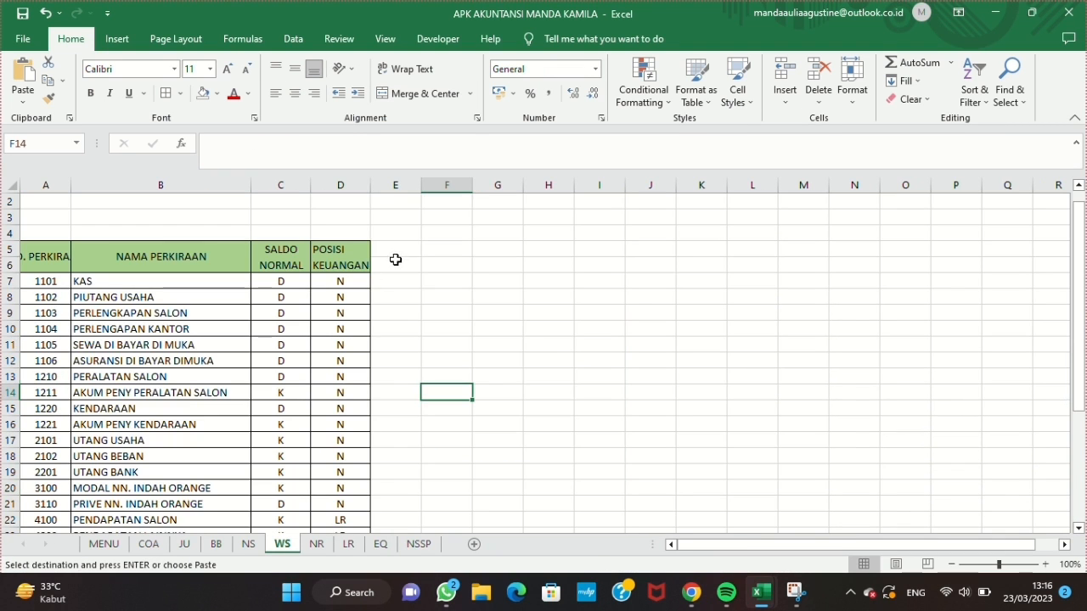
pyautogui.rightClick(393, 183)
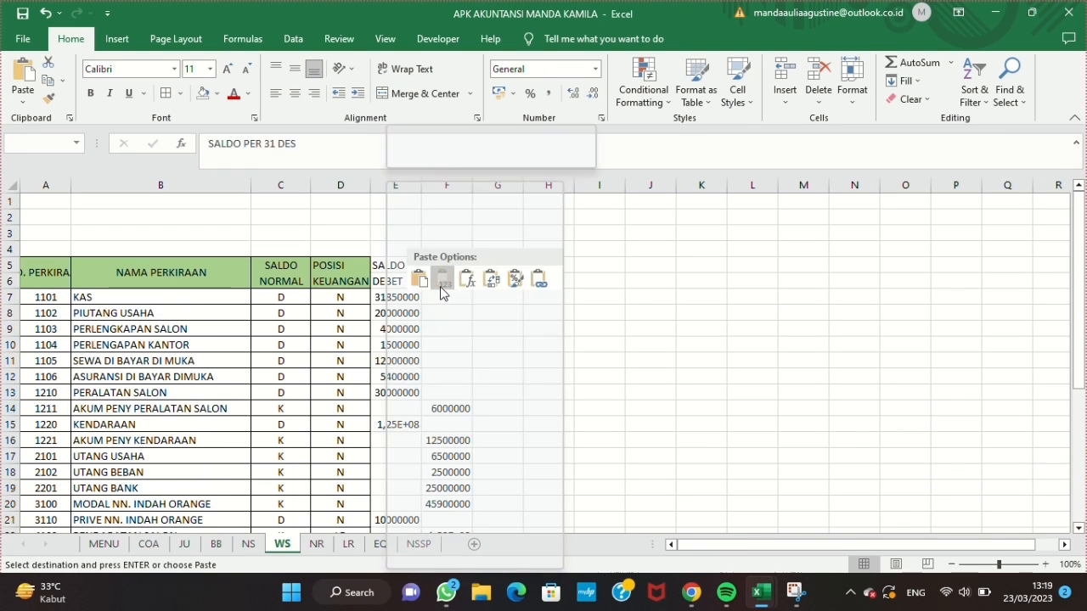
pyautogui.click(442, 286)
# Step: Set the width of columns E and F to 20 and apply the Accounting number format
pyautogui.click(851, 82)
pyautogui.click(872, 177)
pyautogui.press('BackSpace')
pyautogui.write('20')
pyautogui.press('Return')
pyautogui.click(601, 118)
pyautogui.click(375, 183)
pyautogui.click(657, 445)
# Step: Merge and center the SALDO PER 31 DES heading over E5:F5 and fill E5:F6 with the light green header color
pyautogui.click(418, 93)
pyautogui.moveTo(428, 265); pyautogui.dragTo(510, 281)
pyautogui.click(217, 94)
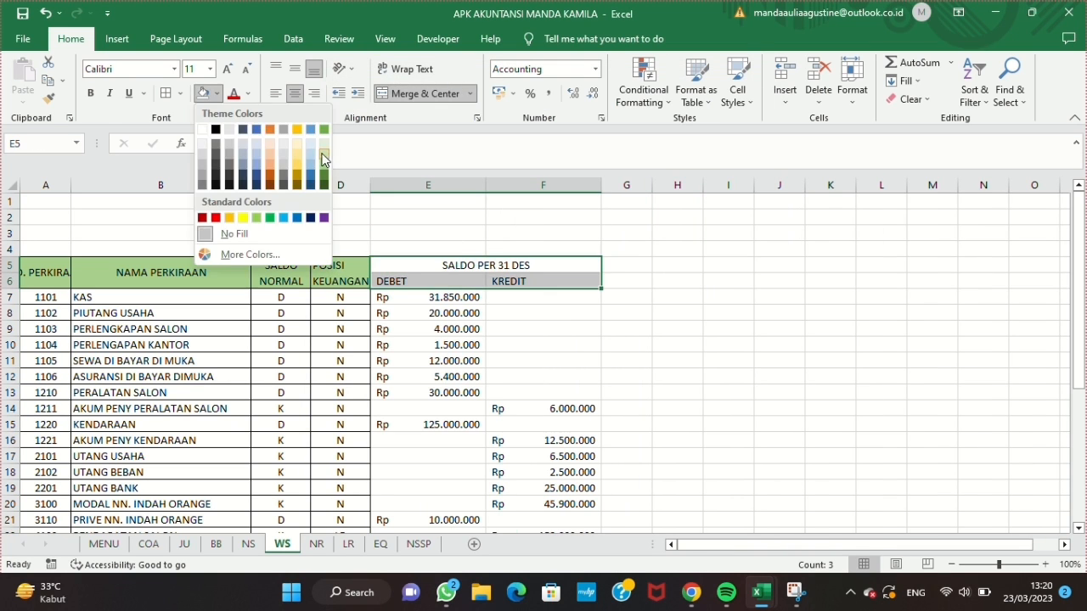
pyautogui.click(325, 159)
# Step: Add cell borders to the SALDO PER 31 DES columns and extend the table borders down to row 35
pyautogui.press('F2')
pyautogui.moveTo(427, 314); pyautogui.dragTo(496, 442)
pyautogui.doubleClick(427, 264)
pyautogui.click(501, 281)
pyautogui.click(167, 93)
pyautogui.scroll(-3, 51, 264)
pyautogui.moveTo(36, 264); pyautogui.dragTo(534, 313)
pyautogui.click(169, 93)
# Step: Enter JUMLAH in B35 as the label of the totals row
pyautogui.scroll(2, 543, 318)
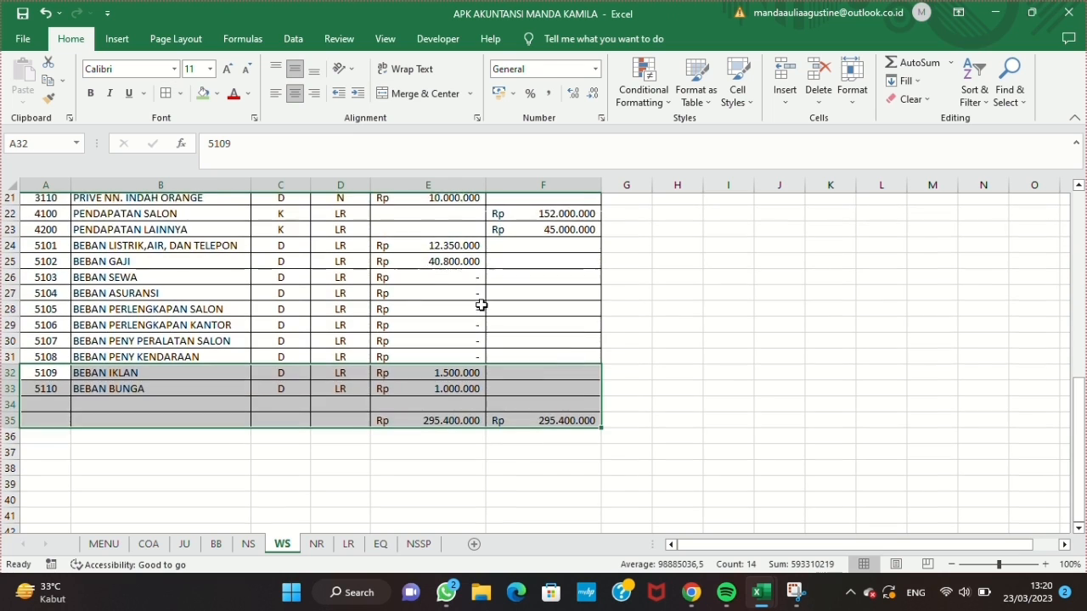
pyautogui.click(199, 423)
pyautogui.write('JUMLAH')
# Step: Enter the headings PENYESUAIAN in G5 and NSSP in I5, with DEBET and KREDIT subheadings beneath each in row 6
pyautogui.scroll(7, 260, 352)
pyautogui.click(637, 263)
pyautogui.write('PENYESUAIAN')
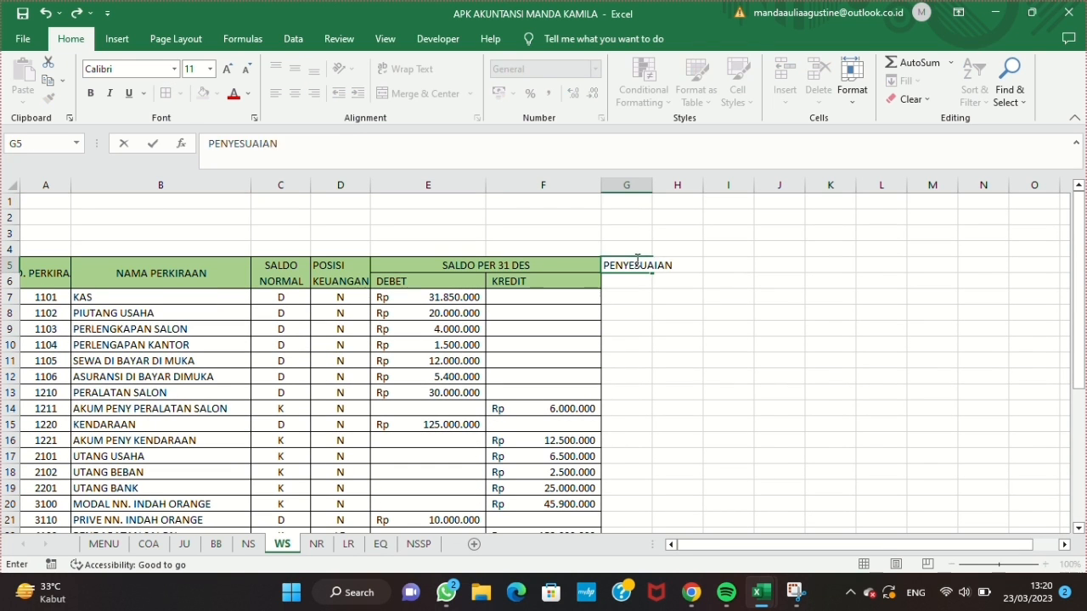
pyautogui.press('Right')
pyautogui.press('Up')
pyautogui.write('NSSP')
pyautogui.press('Down')
pyautogui.write('DEBET')
pyautogui.press('Right')
pyautogui.write('KREDIT')
# Step: Widen columns G to J and merge and center PENYESUAIAN over G5:H5 and NSSP over I5:J5
pyautogui.moveTo(626, 186); pyautogui.dragTo(841, 184)
pyautogui.moveTo(644, 266); pyautogui.dragTo(731, 266)
pyautogui.click(425, 93)
pyautogui.moveTo(819, 265); pyautogui.dragTo(904, 265)
pyautogui.click(424, 93)
# Step: Widen columns K to N to match the width of columns G to J
pyautogui.hscroll(3, 721, 297)
pyautogui.moveTo(687, 184); pyautogui.dragTo(829, 183)
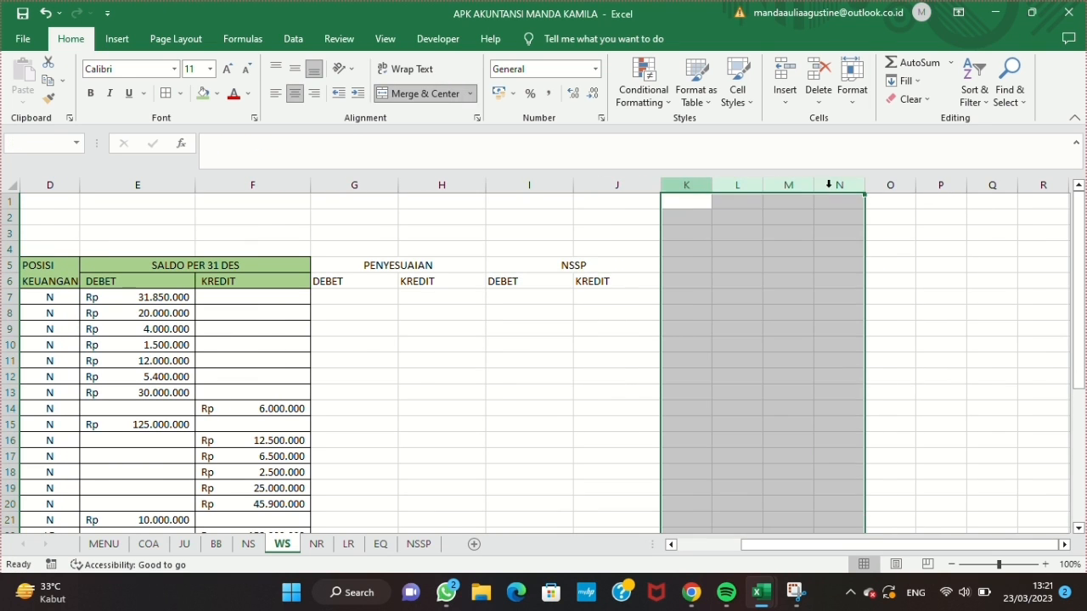
pyautogui.click(851, 89)
pyautogui.click(883, 175)
# Step: Add the headings LABA RUGI over K5:L5 and NERACA over M5:N5, merged and centered, with DEBET and KREDIT beneath each
pyautogui.click(715, 263)
pyautogui.write('LABA RUGI')
pyautogui.press('Down')
pyautogui.write('DEBET')
pyautogui.press('Right')
pyautogui.write('KREDIT')
pyautogui.press('Right')
pyautogui.press('Up')
pyautogui.write('NERACA')
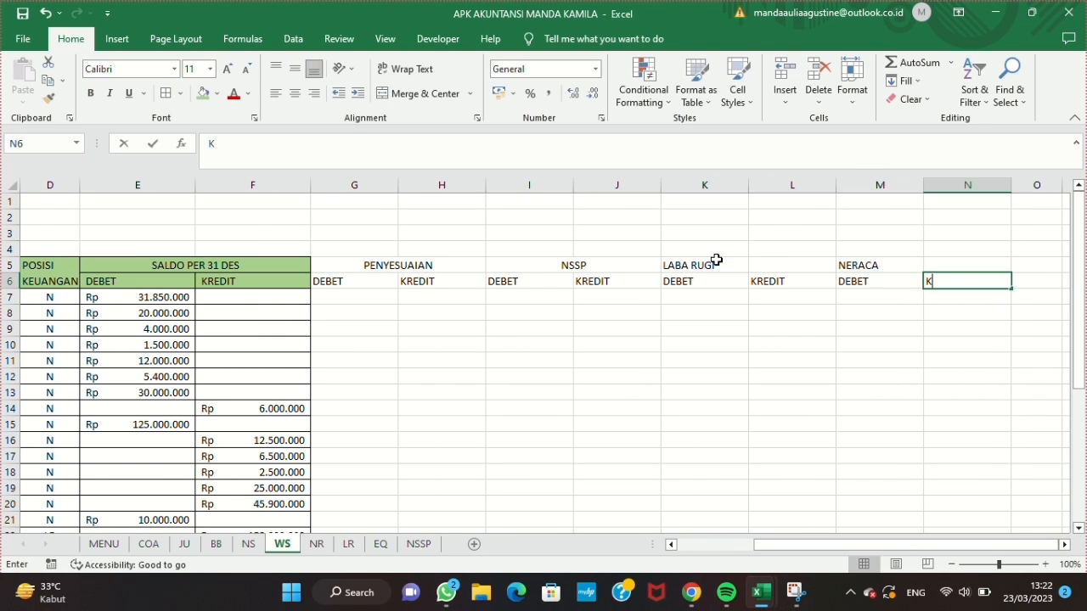
pyautogui.moveTo(879, 266); pyautogui.dragTo(967, 266)
pyautogui.click(425, 93)
# Step: Add cell borders to the range G5:N35
pyautogui.moveTo(397, 266); pyautogui.dragTo(894, 340)
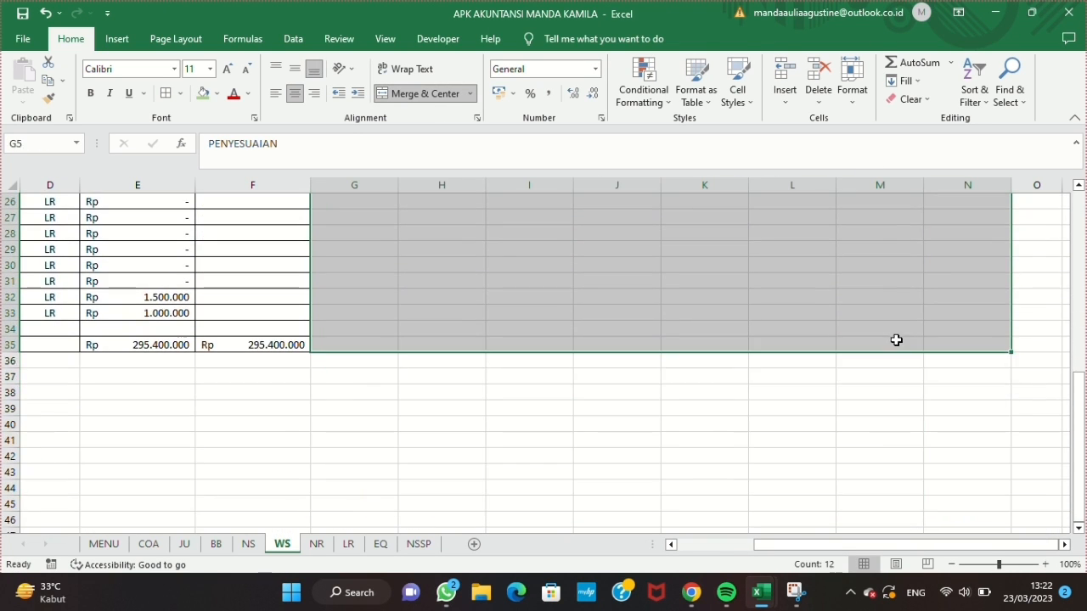
pyautogui.click(166, 94)
pyautogui.scroll(8, 211, 135)
# Step: Fill the header cells G5:N6 with the same light green as the other headers
pyautogui.moveTo(365, 256); pyautogui.dragTo(596, 278)
pyautogui.click(46, 13)
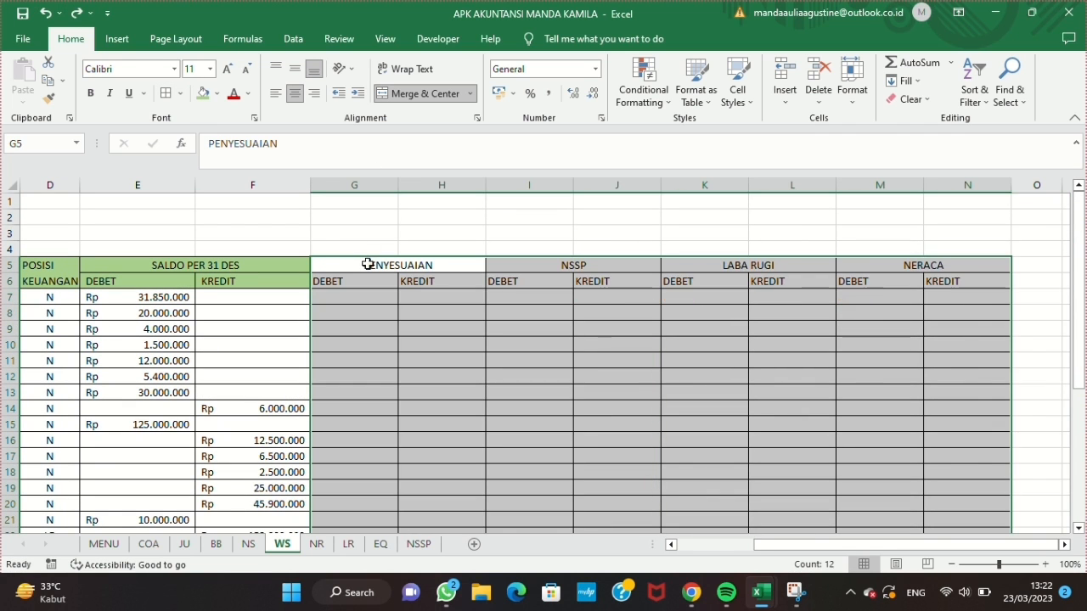
pyautogui.moveTo(370, 265); pyautogui.dragTo(887, 280)
# Step: Apply the Accounting number format to columns G to N
pyautogui.moveTo(364, 185); pyautogui.dragTo(959, 185)
pyautogui.click(599, 120)
pyautogui.click(657, 446)
pyautogui.click(354, 297)
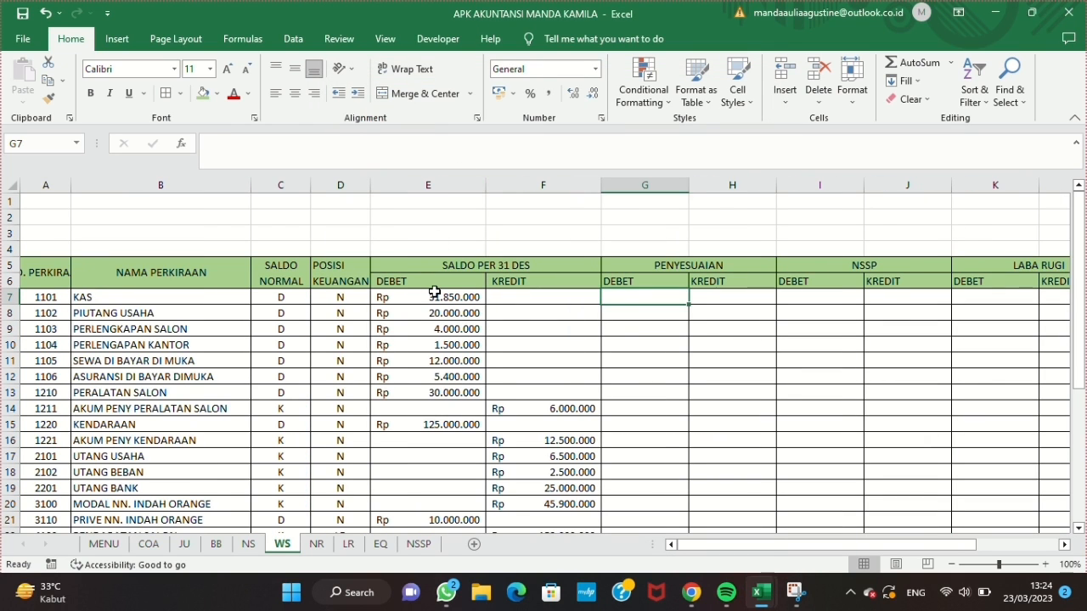
pyautogui.click(434, 294)
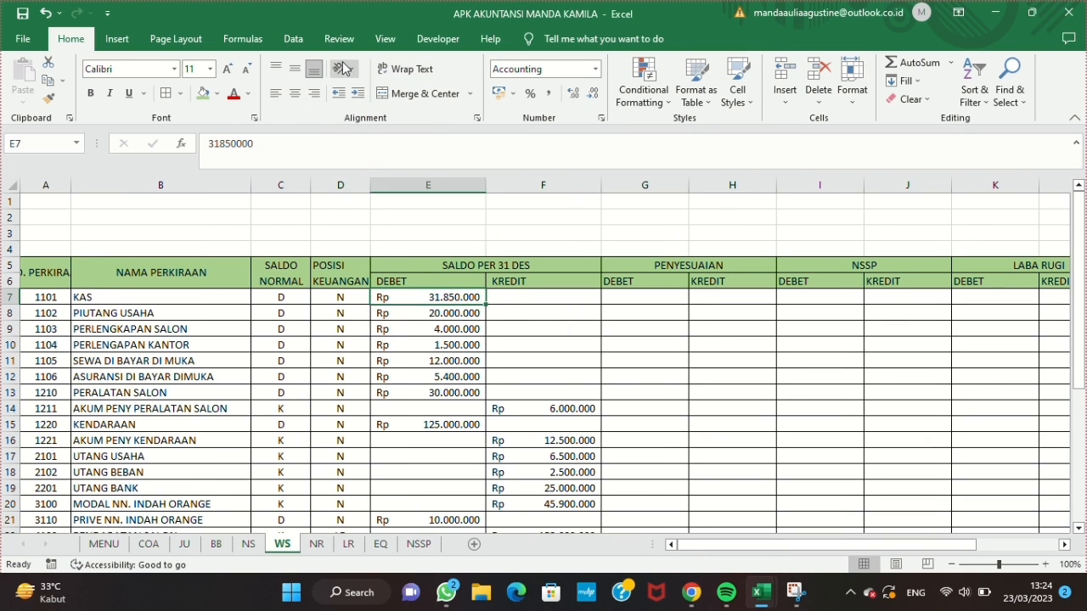
# Step: Freeze the panes at E7 so that rows 1 to 6 and columns A to D stay in place while scrolling
pyautogui.click(384, 39)
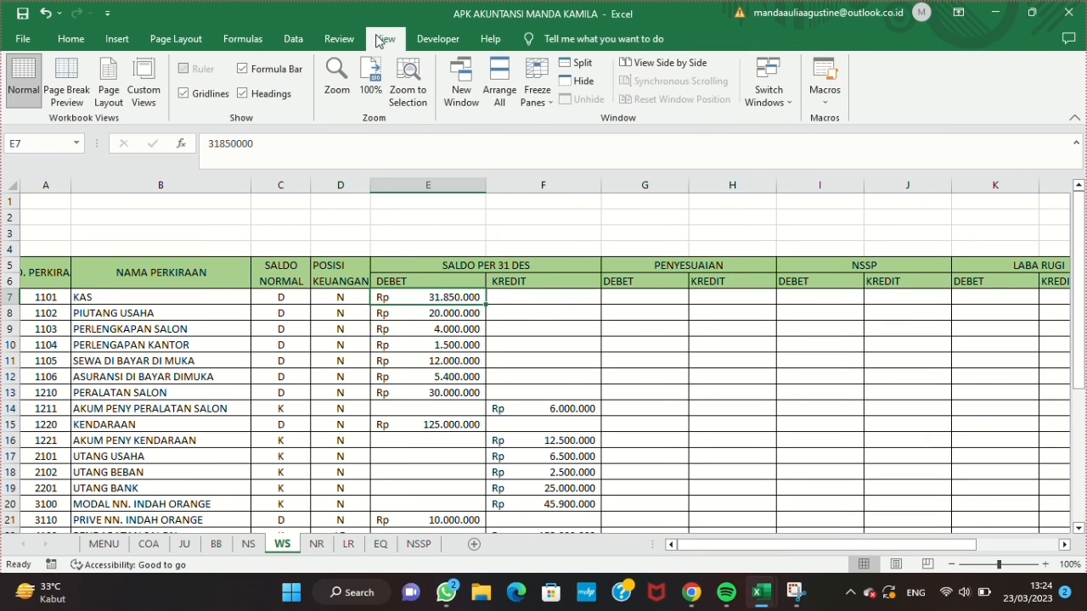
pyautogui.click(534, 101)
pyautogui.click(547, 119)
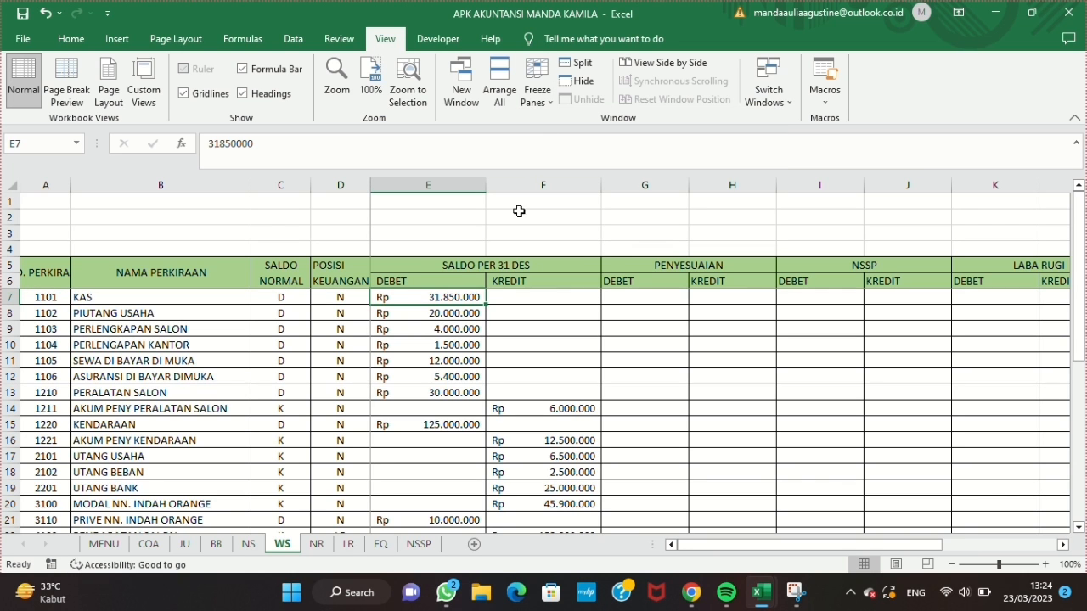
pyautogui.scroll(-3, 455, 311)
pyautogui.scroll(3, 456, 311)
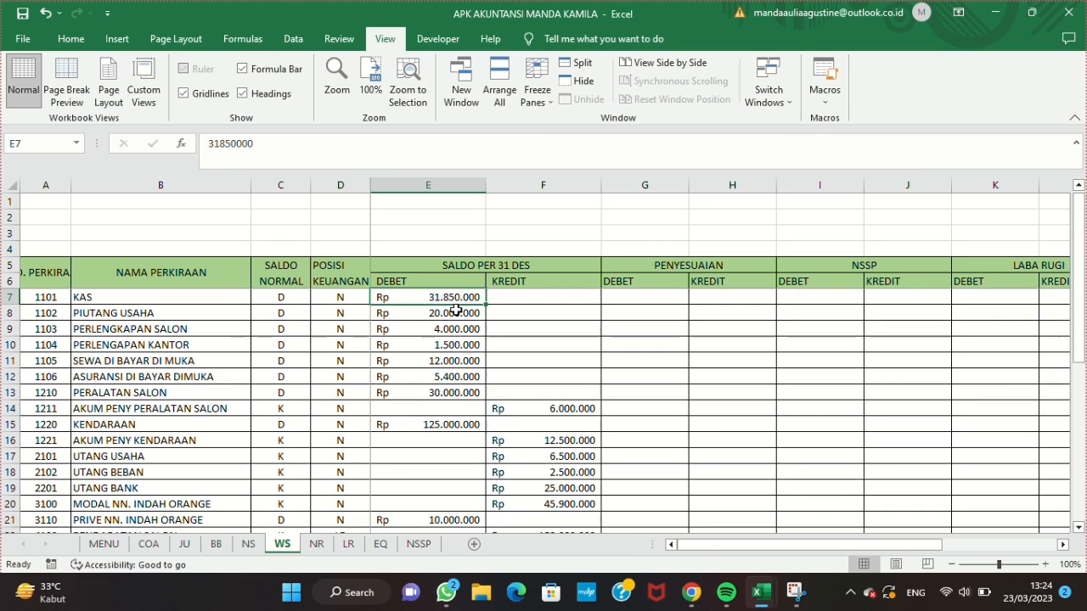
pyautogui.hscroll(1, 456, 311)
pyautogui.hscroll(1, 456, 310)
pyautogui.hscroll(-2, 456, 310)
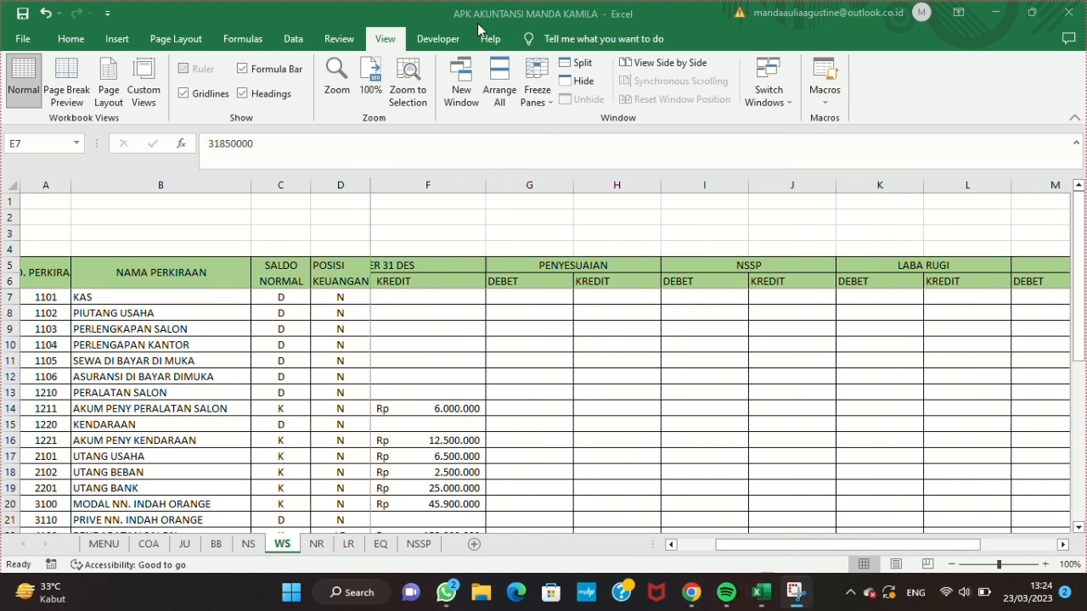
# Step: Paste the copied adjustment amounts into the PENYESUAIAN DEBET and KREDIT columns starting at G7
pyautogui.hotkey('ctrl', 'c')
pyautogui.click(541, 298)
pyautogui.hotkey('ctrl', 'v')
# Step: Try to fill the JUMLAH total from F35 across to N35, and undo the fill
pyautogui.scroll(-5, 542, 298)
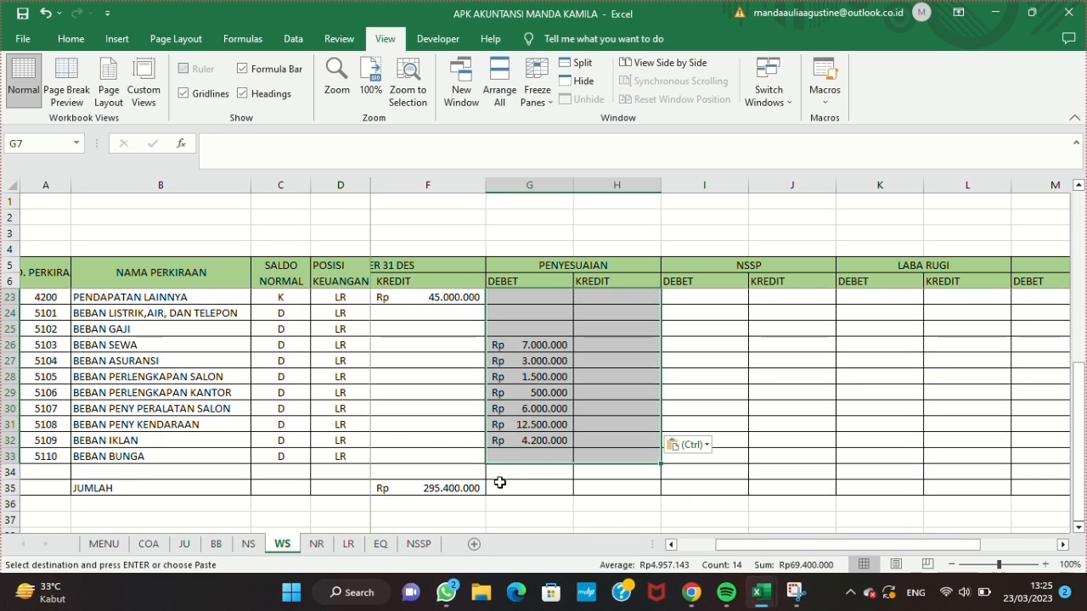
pyautogui.click(455, 490)
pyautogui.moveTo(485, 494); pyautogui.dragTo(982, 499)
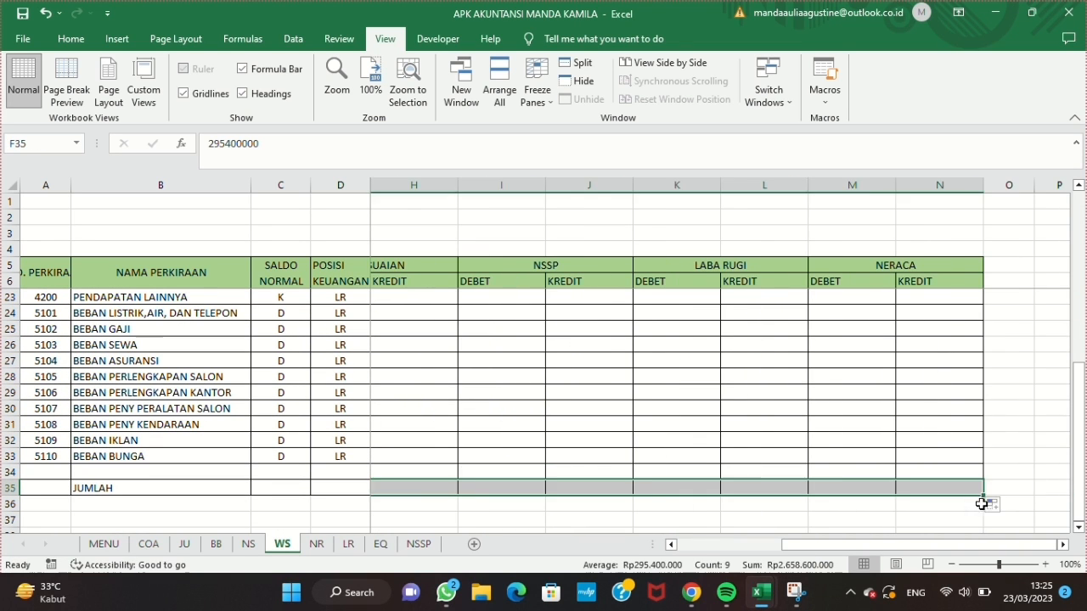
pyautogui.hscroll(-3, 799, 458)
pyautogui.click(44, 13)
# Step: Total the PENYESUAIAN DEBET column with =SUM(G7:G33) in G35 and fill it across to H35
pyautogui.scroll(-5, 609, 305)
pyautogui.scroll(-1, 625, 360)
pyautogui.write('=SUM(')
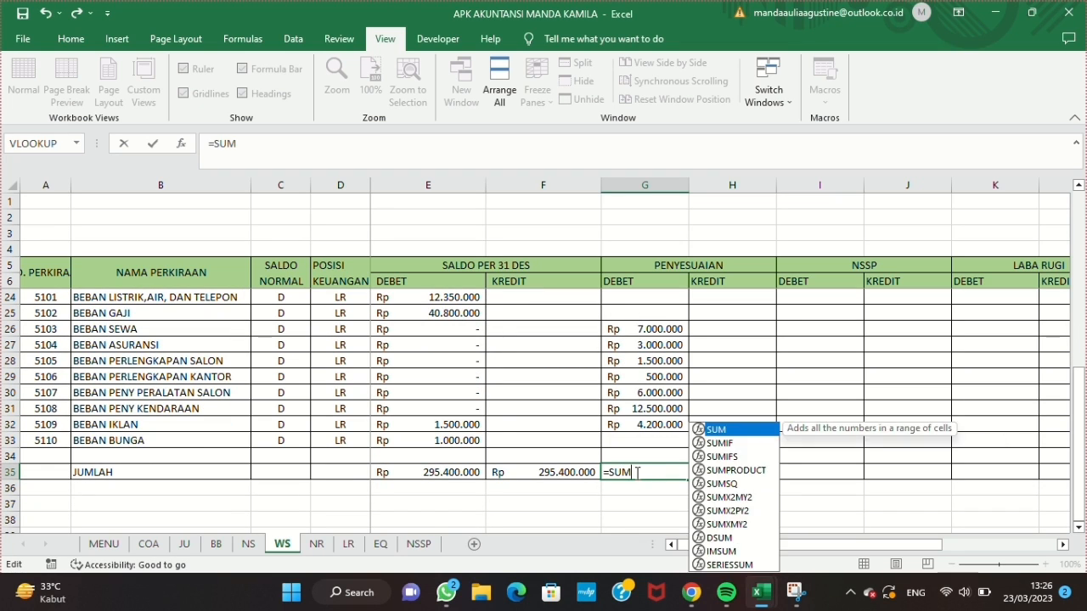
pyautogui.scroll(6, 635, 471)
pyautogui.moveTo(647, 298); pyautogui.dragTo(663, 472)
pyautogui.press('Return')
pyautogui.click(673, 502)
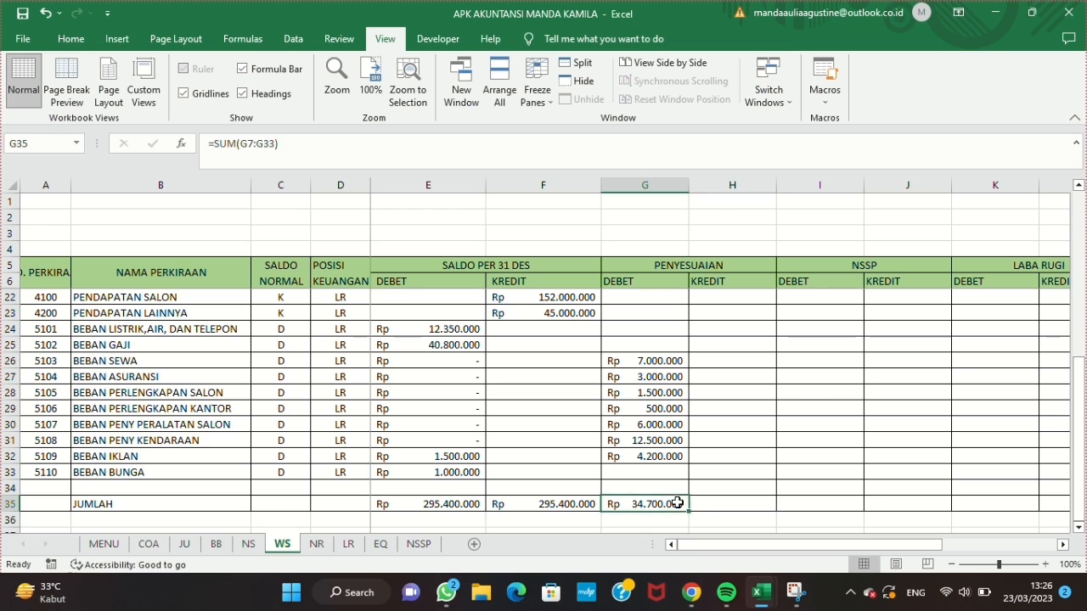
pyautogui.moveTo(688, 511); pyautogui.dragTo(759, 514)
# Step: Try =IF(D7="D";E7+G7-H7;"") in I7 under NSSP DEBET and fill it down the column
pyautogui.scroll(5, 769, 383)
pyautogui.hscroll(2, 606, 322)
pyautogui.click(612, 297)
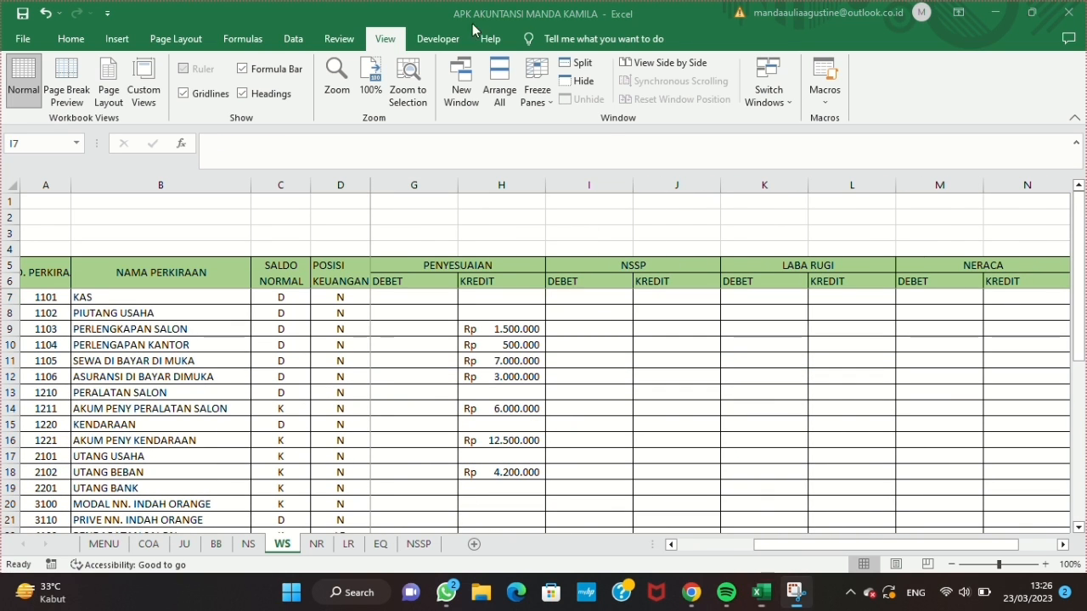
pyautogui.write('=if')
pyautogui.press('Tab')
pyautogui.write('D7')
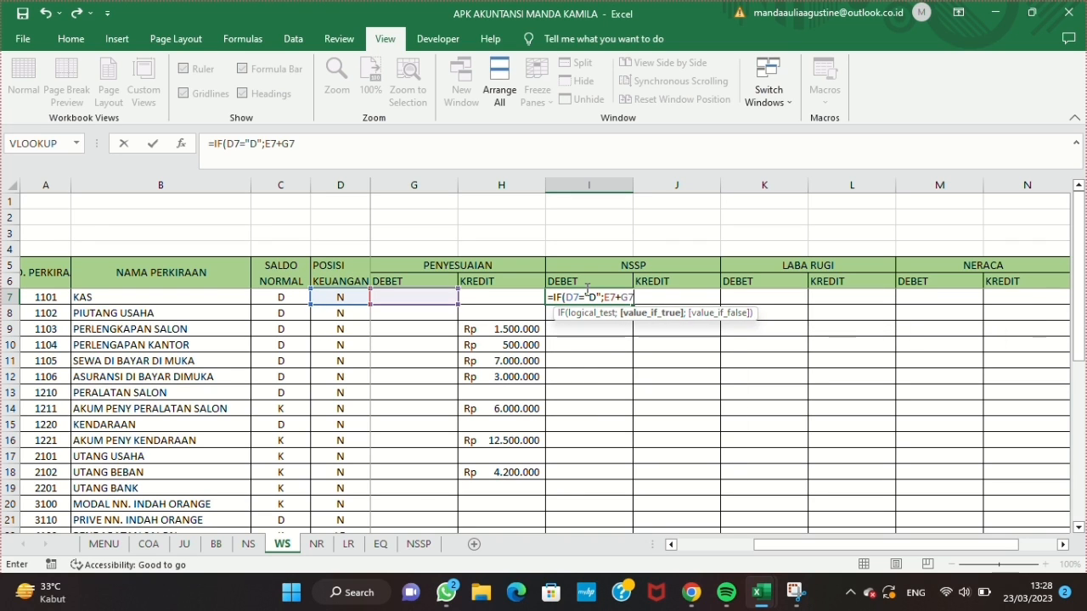
pyautogui.write('="D";E7+G7-H7;"")')
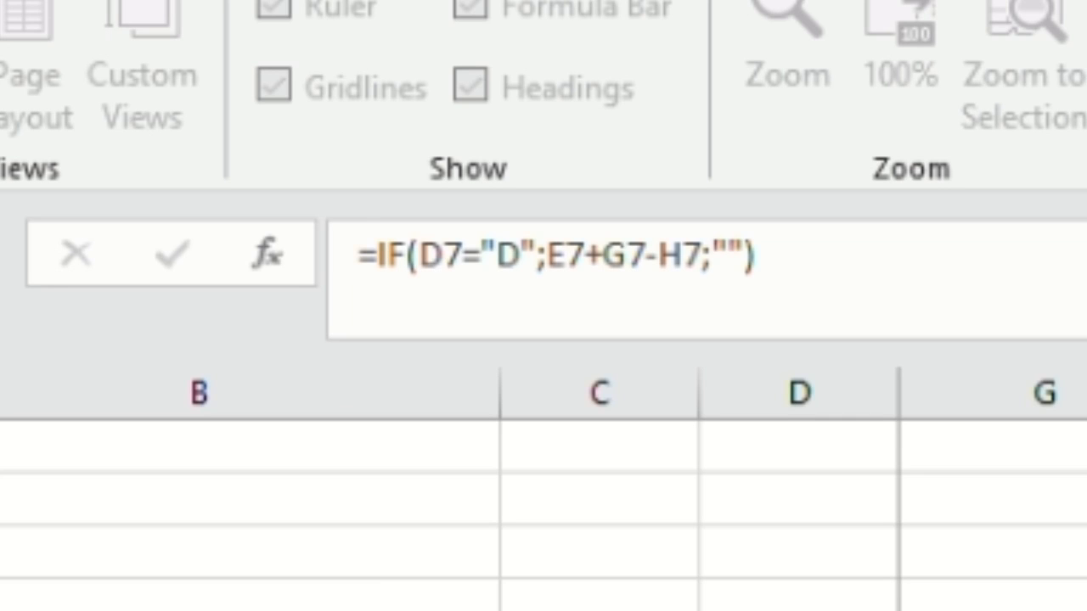
pyautogui.press('Return')
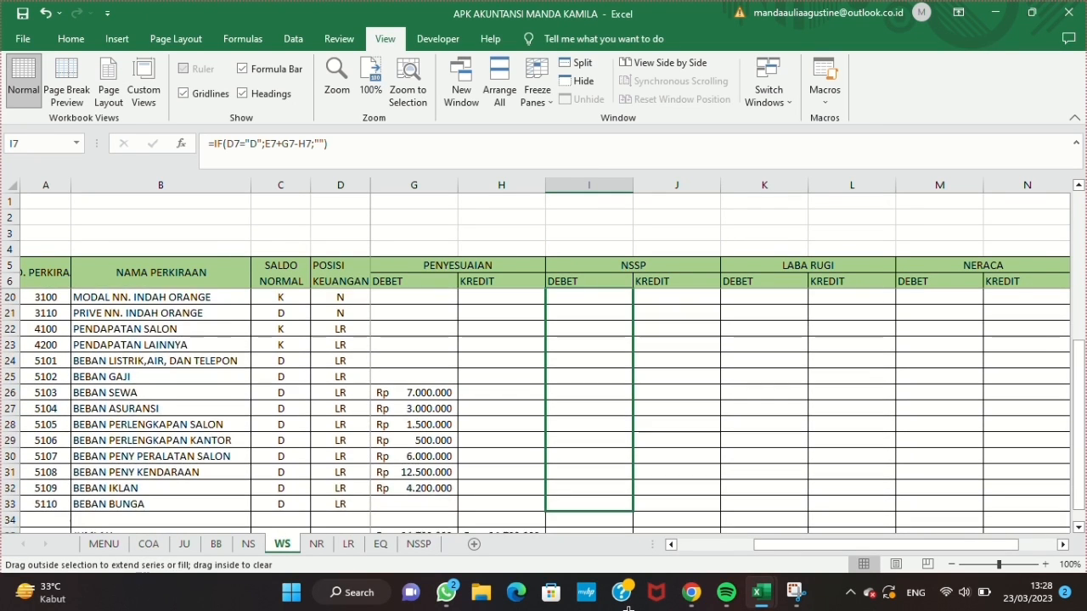
pyautogui.moveTo(628, 608); pyautogui.dragTo(614, 467)
pyautogui.click(635, 468)
pyautogui.scroll(5, 645, 417)
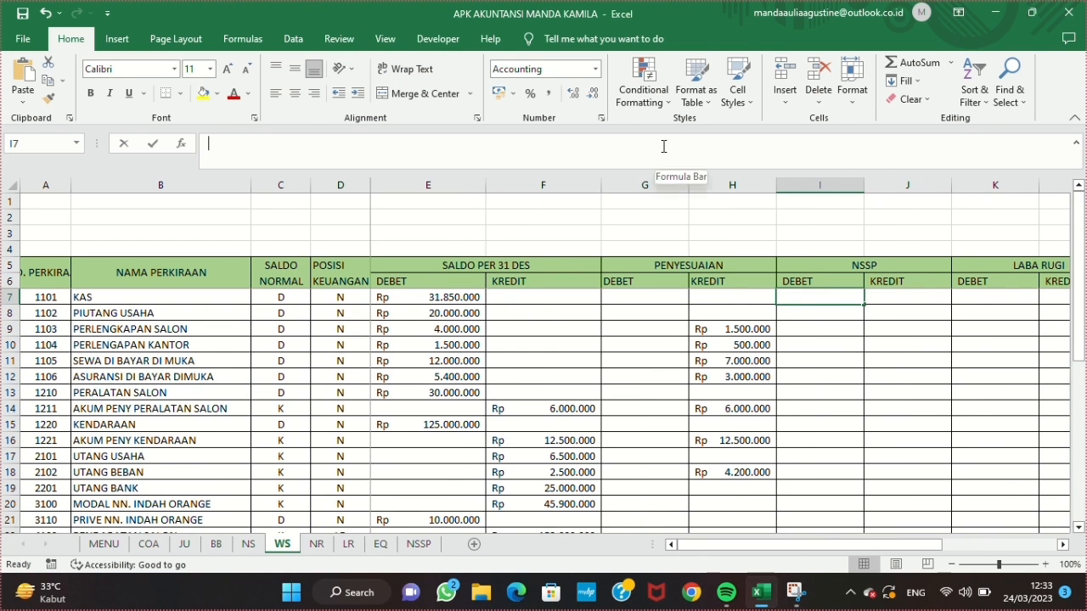
# Step: Enter =IF(C7="D";E7+G7-H7;"") in I7 under NSSP DEBET and fill it down to row 33
pyautogui.click(663, 146)
pyautogui.write('=IF')
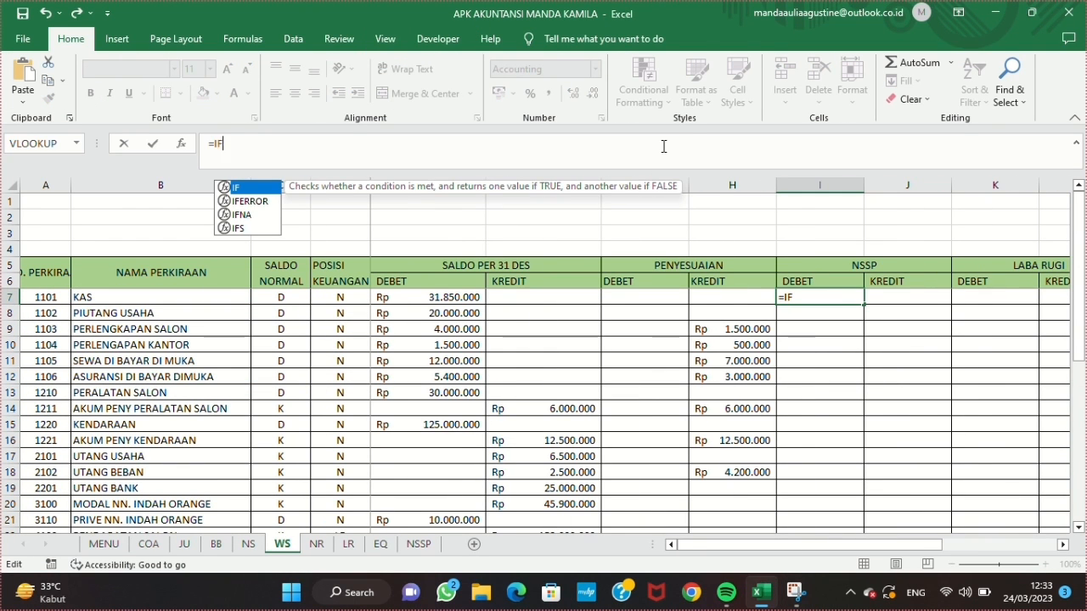
pyautogui.write('(C7="D";E7+G7-')
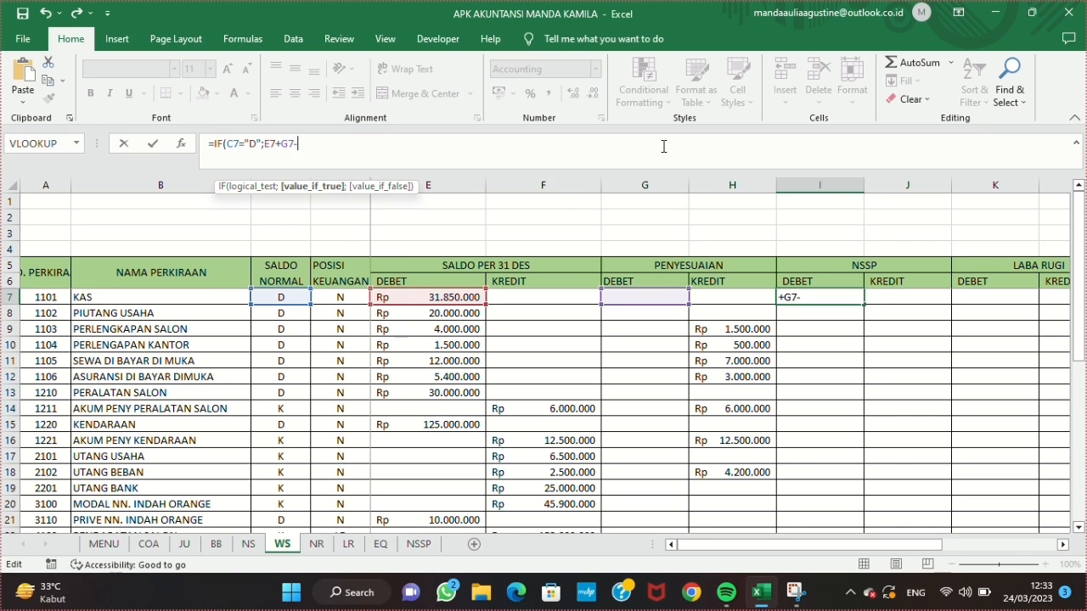
pyautogui.write('H7;""')
pyautogui.write(')')
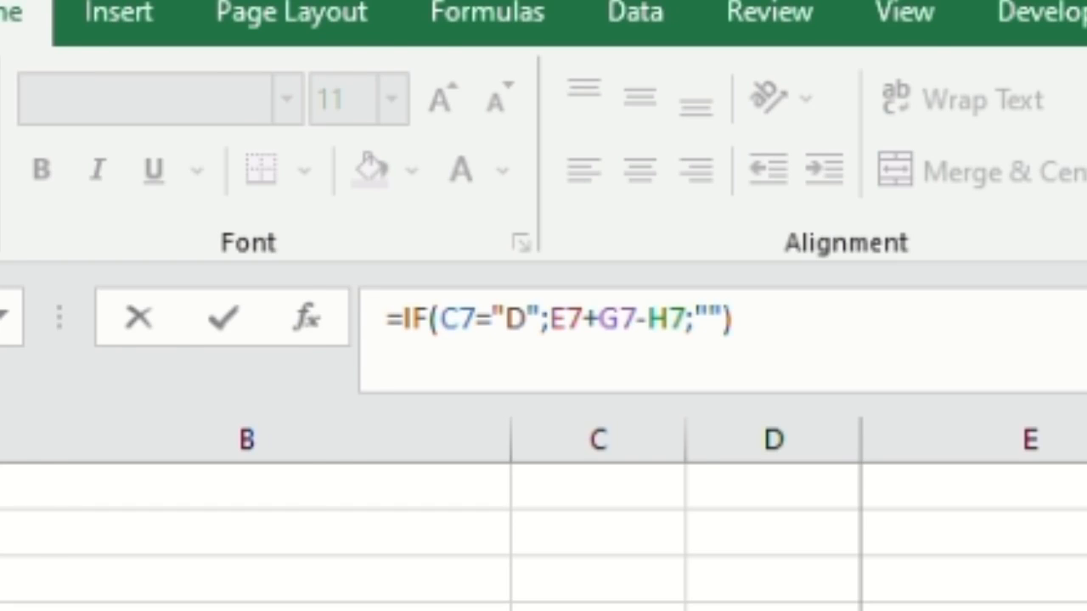
pyautogui.press('Return')
pyautogui.click(832, 296)
pyautogui.moveTo(863, 305); pyautogui.dragTo(855, 477)
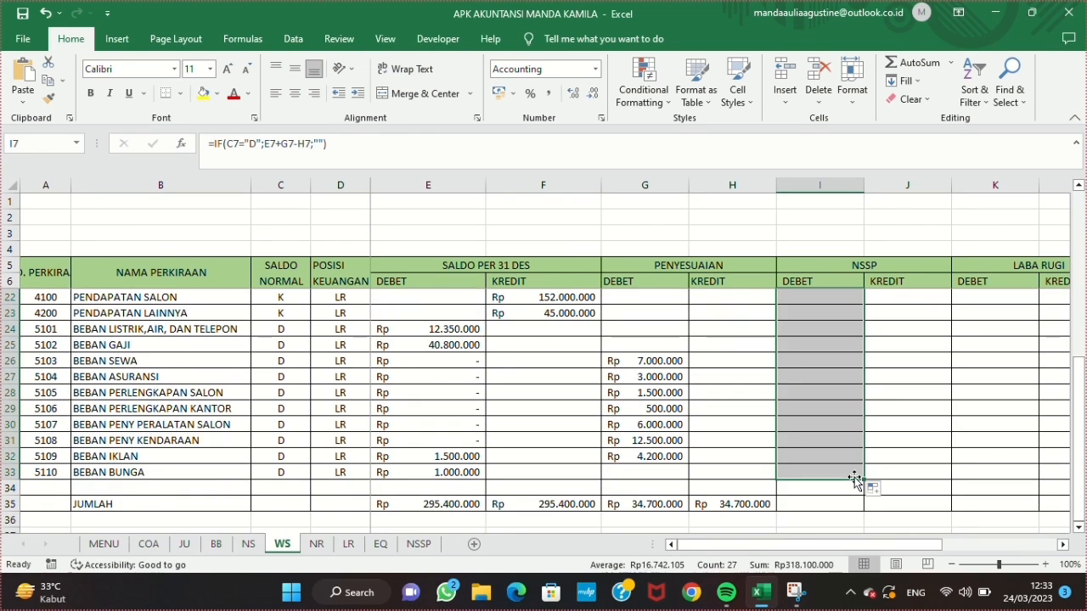
# Step: Enter =IF(C7="K";F7+H7-G7;"") in J7 under NSSP KREDIT and fill it down to row 33
pyautogui.scroll(5, 856, 477)
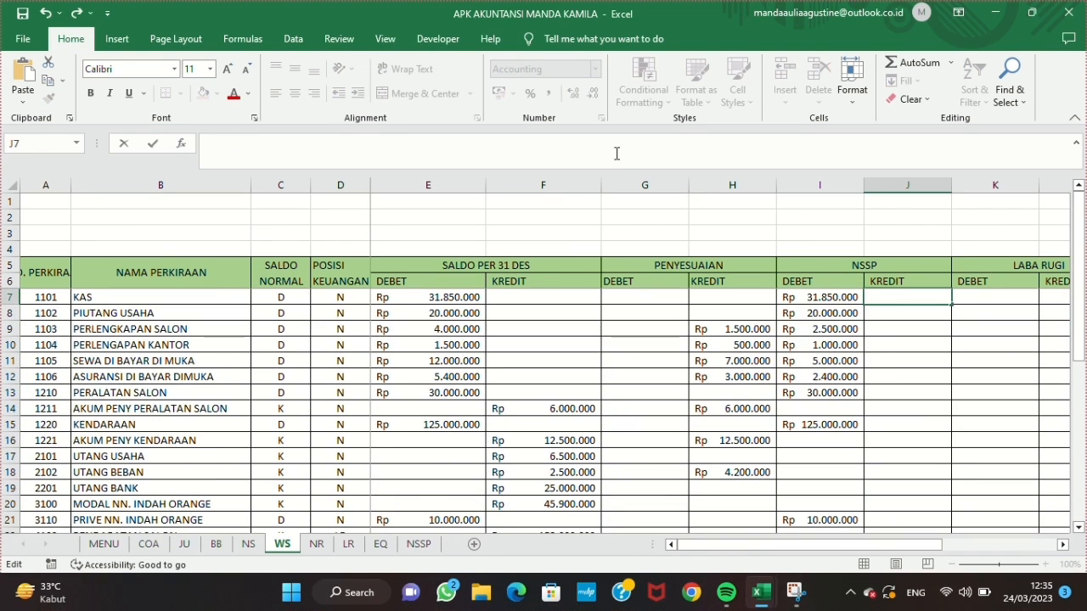
pyautogui.write('=IF(C7="K";F7+H7-G7;"')
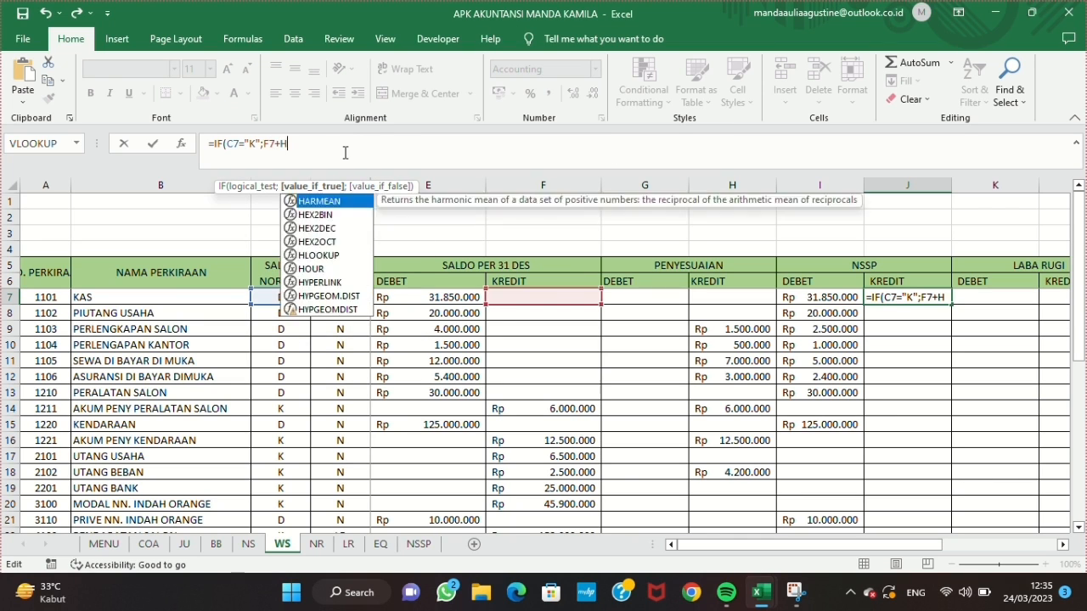
pyautogui.write('")')
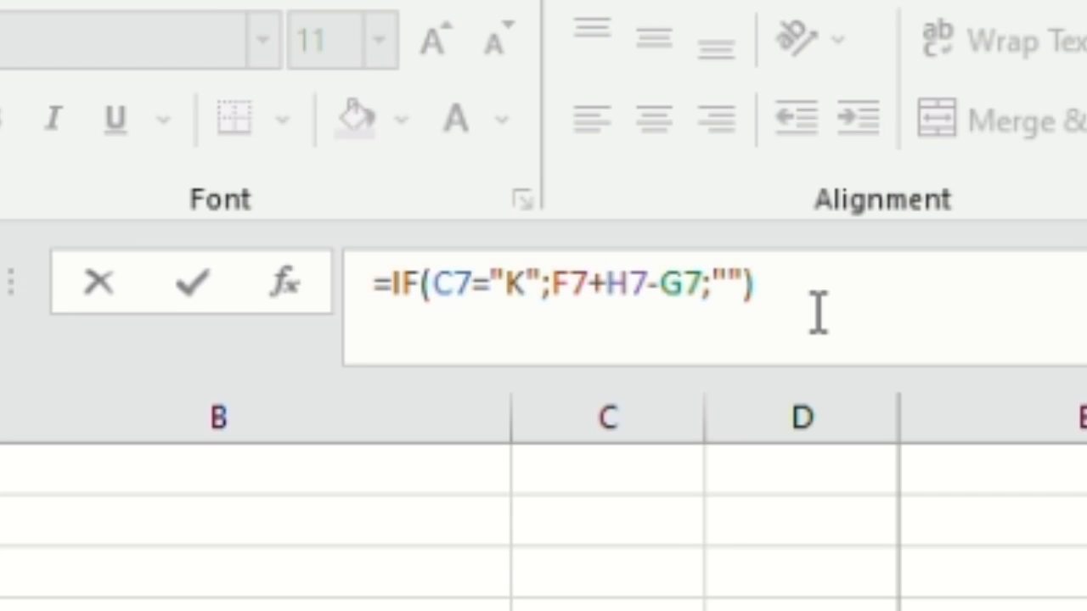
pyautogui.press('Return')
pyautogui.press('Up')
pyautogui.click(546, 153)
pyautogui.press('Return')
pyautogui.press('Up')
pyautogui.moveTo(952, 306); pyautogui.dragTo(942, 508)
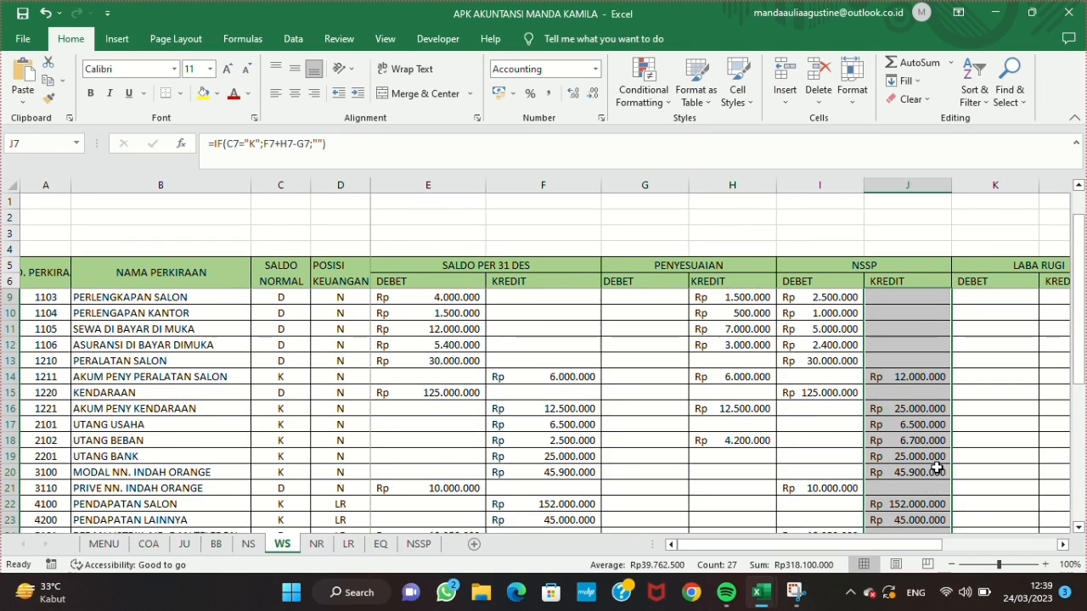
# Step: Total the NSSP DEBET column with =SUM(I7:I33) in I35 and fill it across to J35
pyautogui.scroll(-6, 807, 417)
pyautogui.click(803, 438)
pyautogui.write('=SUM(')
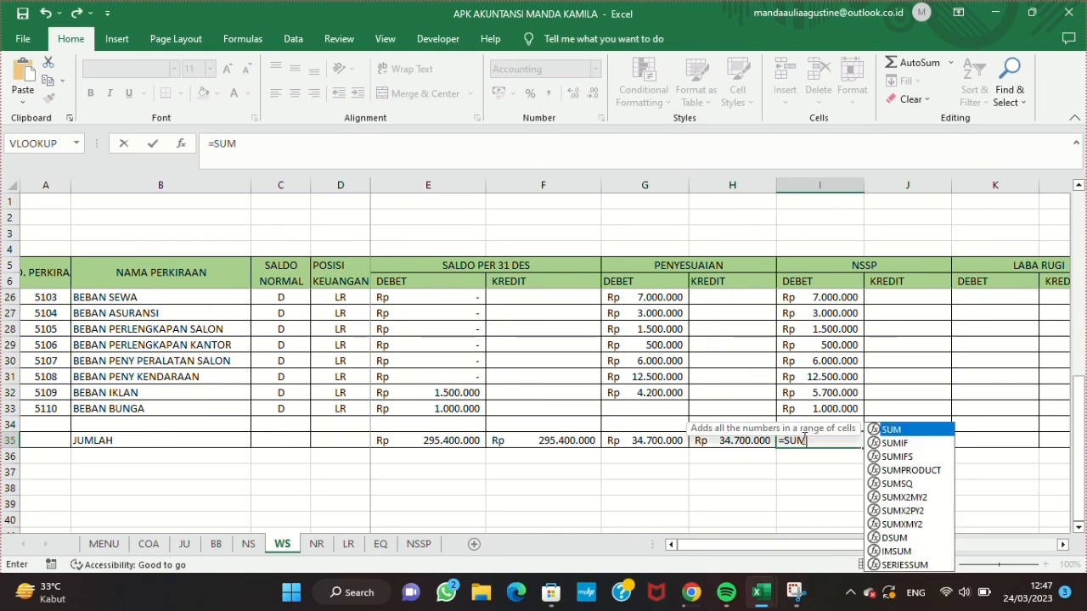
pyautogui.scroll(6, 820, 378)
pyautogui.moveTo(820, 297); pyautogui.dragTo(836, 472)
pyautogui.press('Return')
pyautogui.click(841, 506)
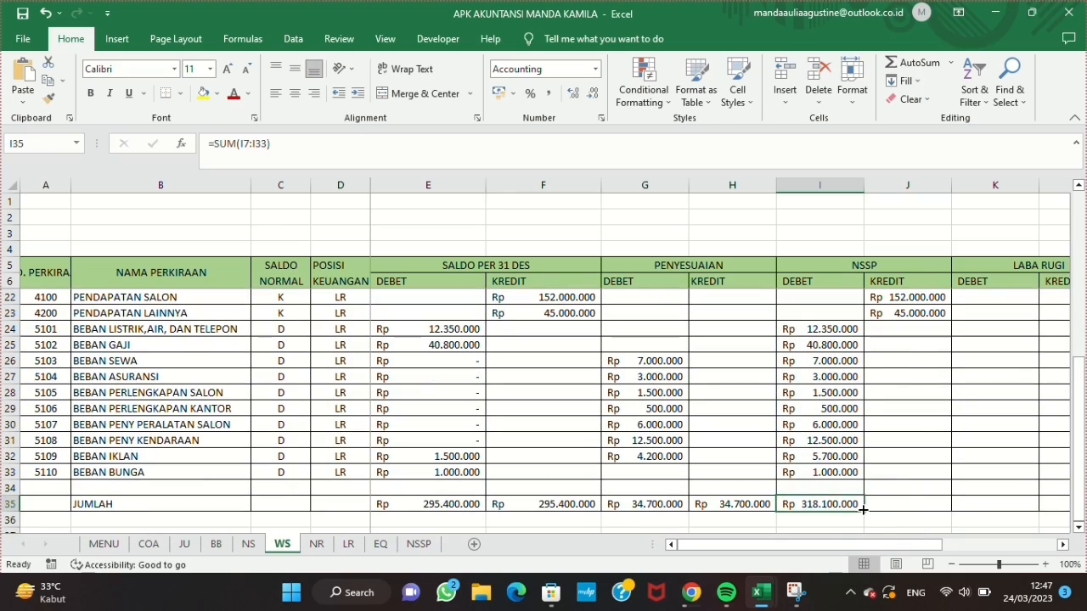
pyautogui.moveTo(864, 512); pyautogui.dragTo(916, 507)
pyautogui.hscroll(2, 921, 430)
pyautogui.scroll(5, 921, 430)
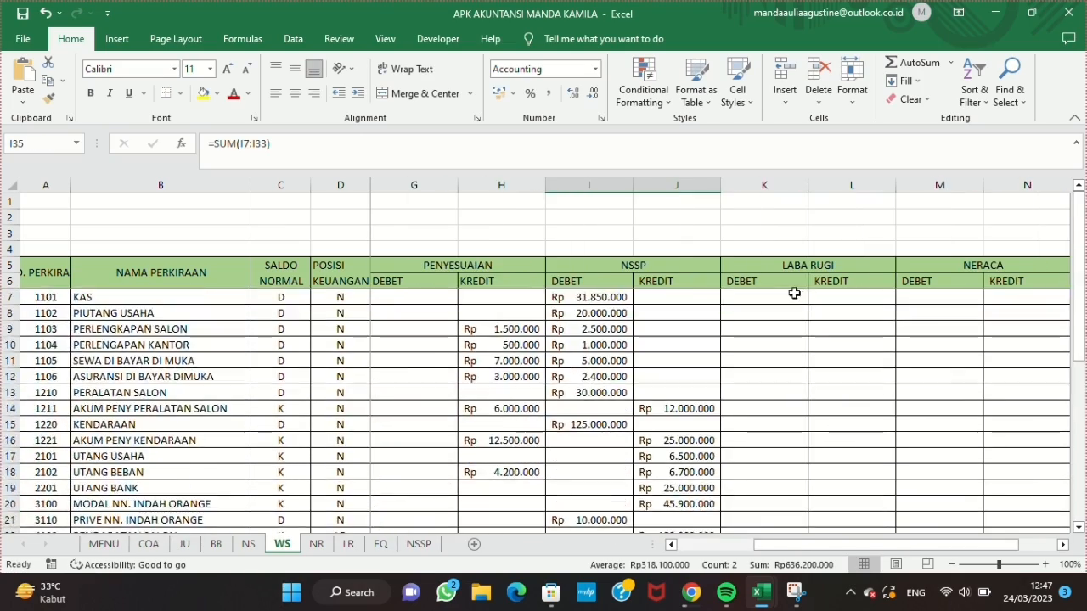
# Step: Enter =IF(D7="LR";I7;"") in K7 under LABA RUGI DEBET and fill it down to row 33
pyautogui.click(786, 297)
pyautogui.click(579, 146)
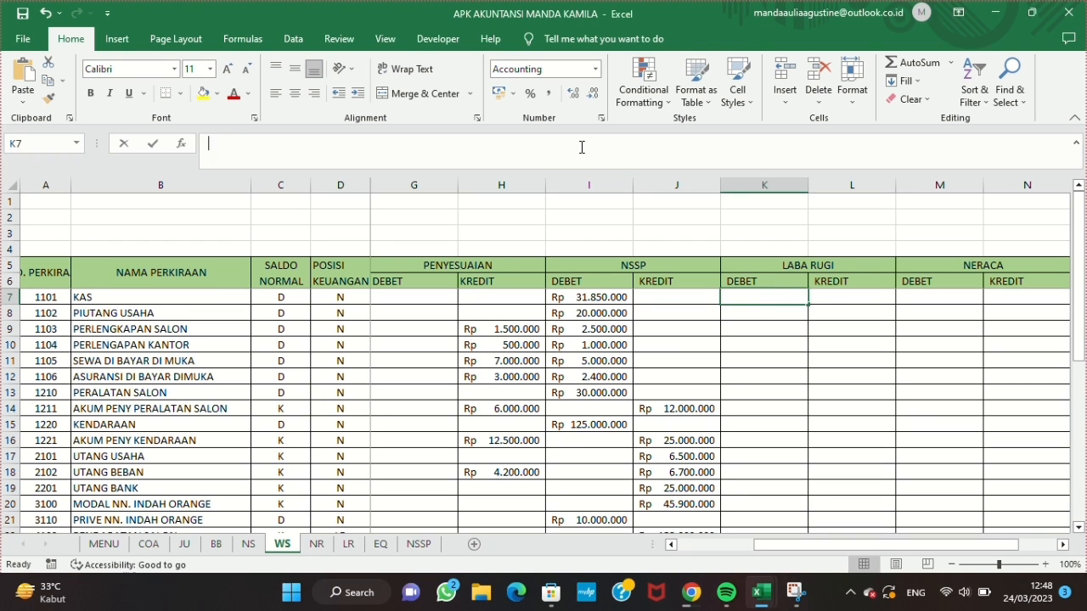
pyautogui.write('=IF(')
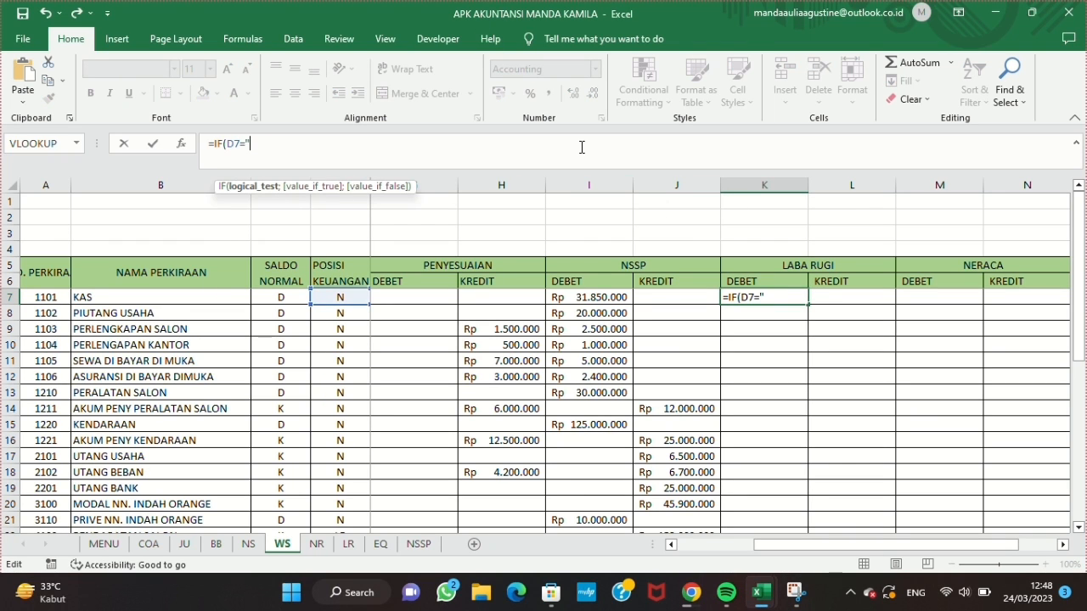
pyautogui.write('D7="LR";I7')
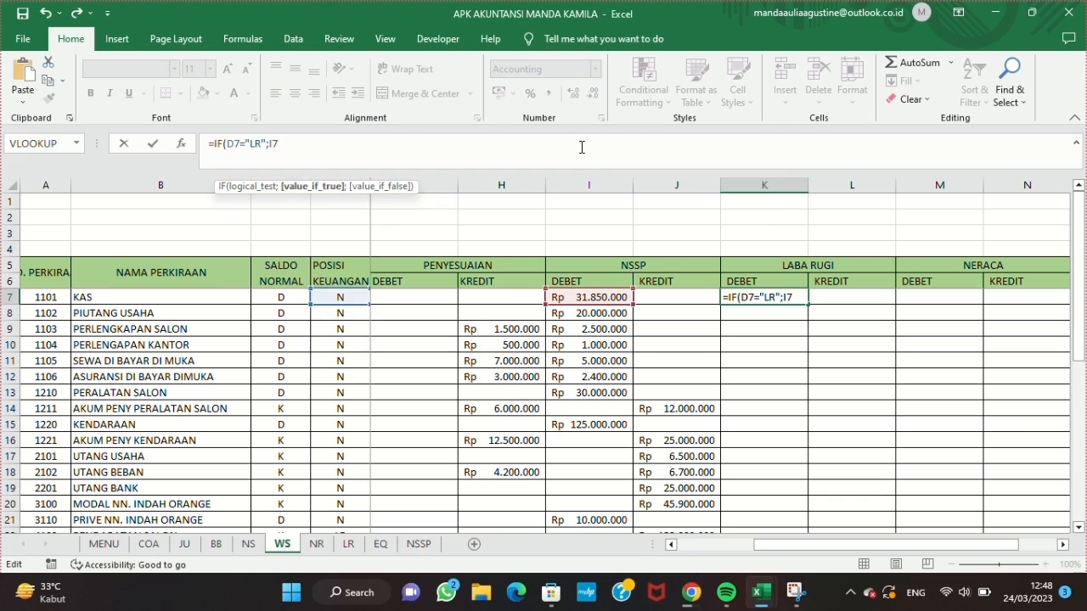
pyautogui.write(';"")')
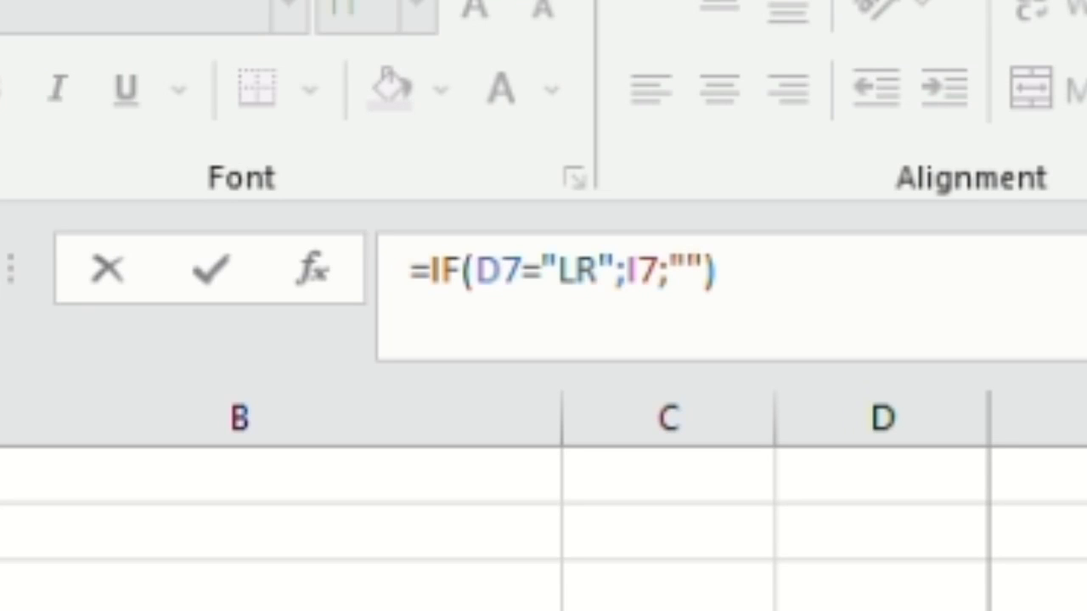
pyautogui.press('Return')
pyautogui.click(787, 296)
pyautogui.moveTo(808, 303); pyautogui.dragTo(809, 475)
pyautogui.scroll(5, 813, 396)
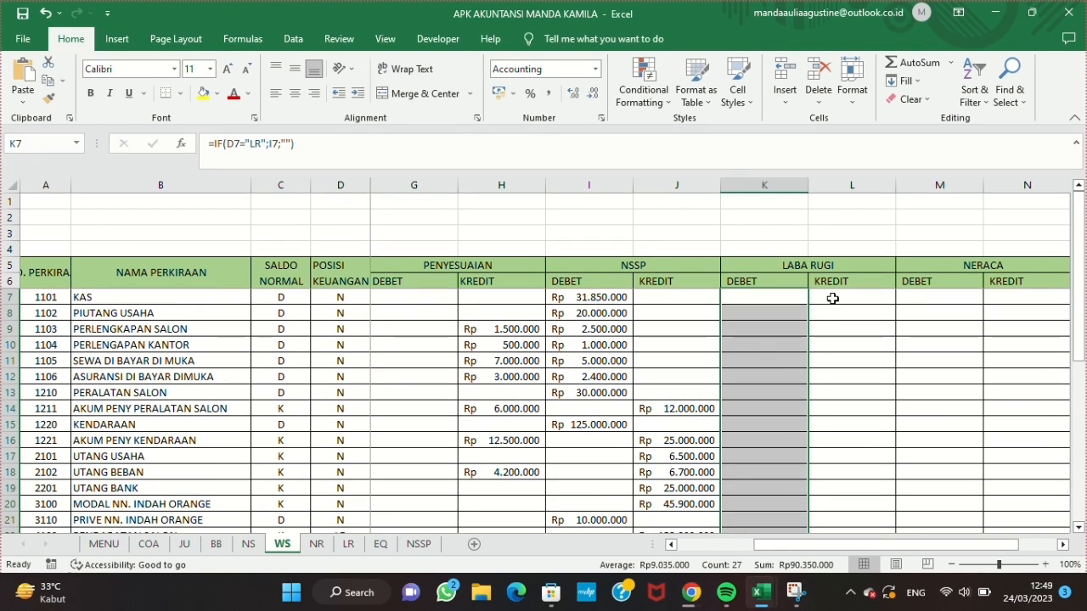
# Step: Enter =IF(D7="LR";J7;"") in L7 under LABA RUGI KREDIT and fill it down to row 33
pyautogui.click(791, 298)
pyautogui.moveTo(211, 142); pyautogui.dragTo(283, 142)
pyautogui.hotkey('ctrl', 'c')
pyautogui.press('Return')
pyautogui.click(838, 297)
pyautogui.hotkey('ctrl', 'v')
pyautogui.click(272, 144)
pyautogui.press('BackSpace')
pyautogui.write('J')
pyautogui.press('Return')
pyautogui.click(813, 297)
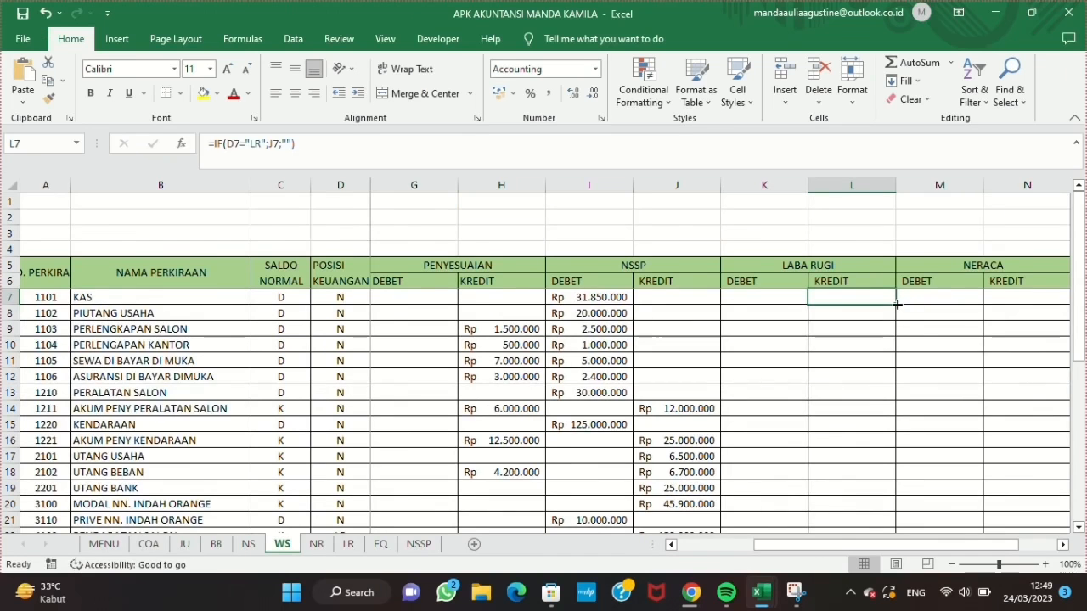
pyautogui.moveTo(896, 303); pyautogui.dragTo(895, 485)
pyautogui.scroll(5, 861, 381)
# Step: Fill the JUMLAH total from J35 across both LABA RUGI columns to L35
pyautogui.scroll(-8, 861, 381)
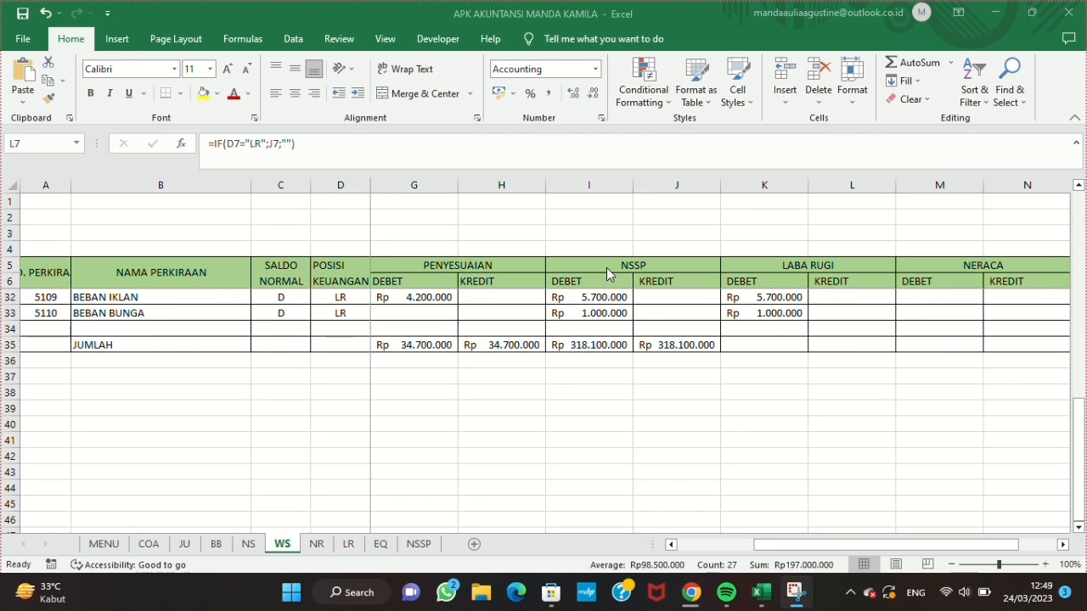
pyautogui.click(781, 346)
pyautogui.click(698, 343)
pyautogui.moveTo(722, 351); pyautogui.dragTo(861, 357)
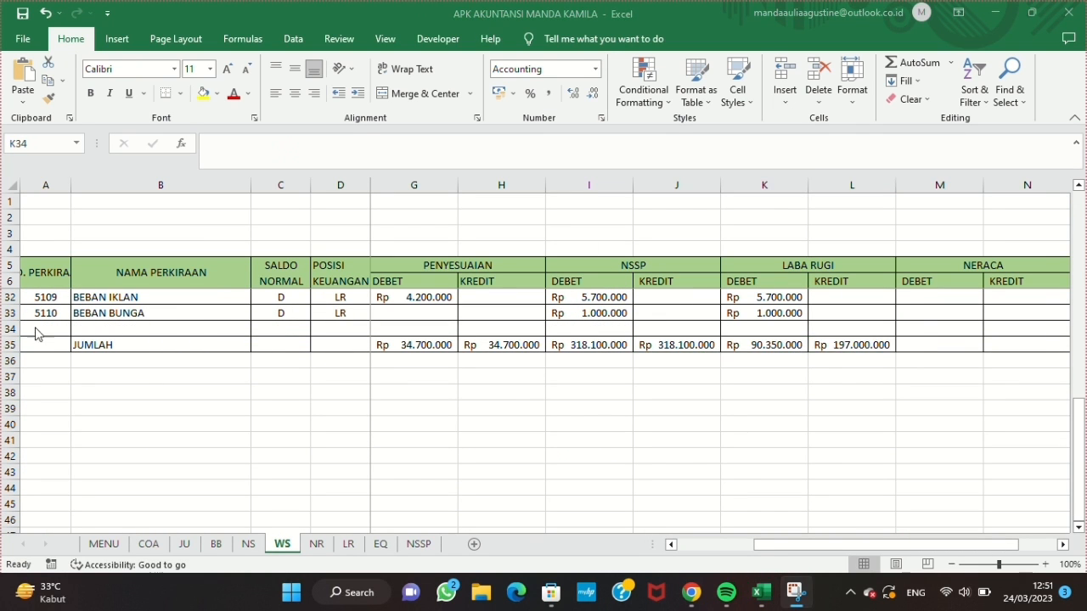
# Step: Insert two blank rows above the JUMLAH row and enter the label LABA in B35
pyautogui.click(10, 328)
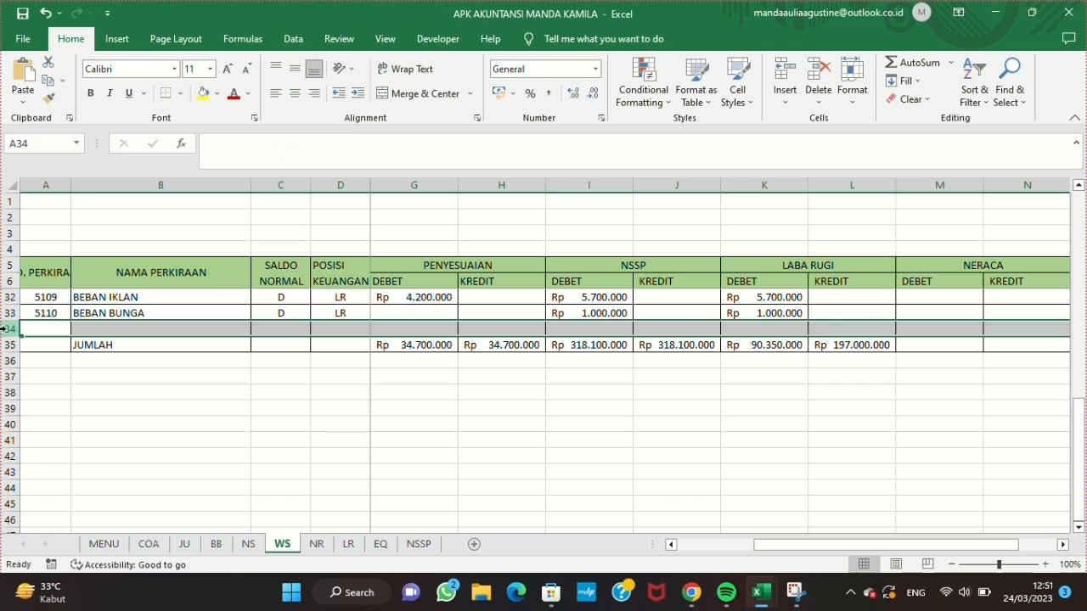
pyautogui.click(785, 100)
pyautogui.click(782, 119)
pyautogui.click(780, 76)
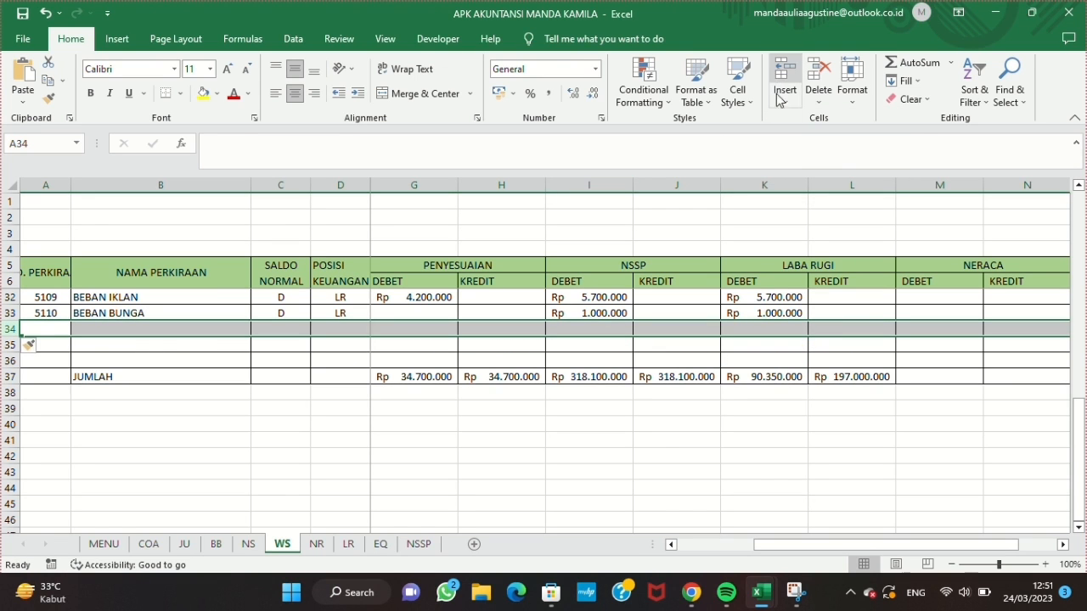
pyautogui.click(170, 344)
pyautogui.write('LABA')
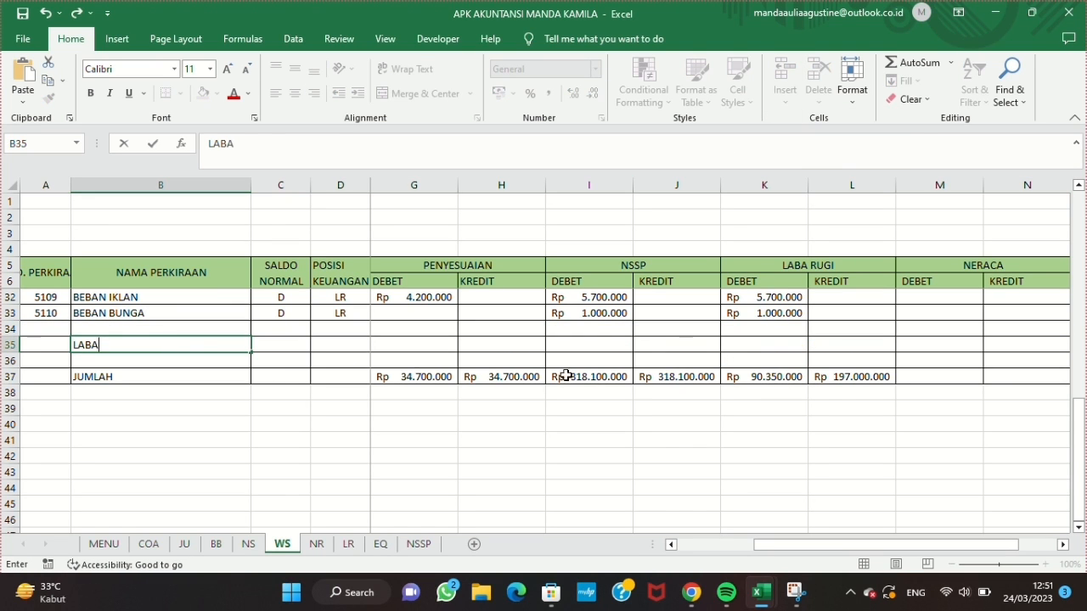
# Step: Sum the LABA RUGI DEBET amounts from K7 to K33 in K34
pyautogui.click(742, 345)
pyautogui.write('=SUM(')
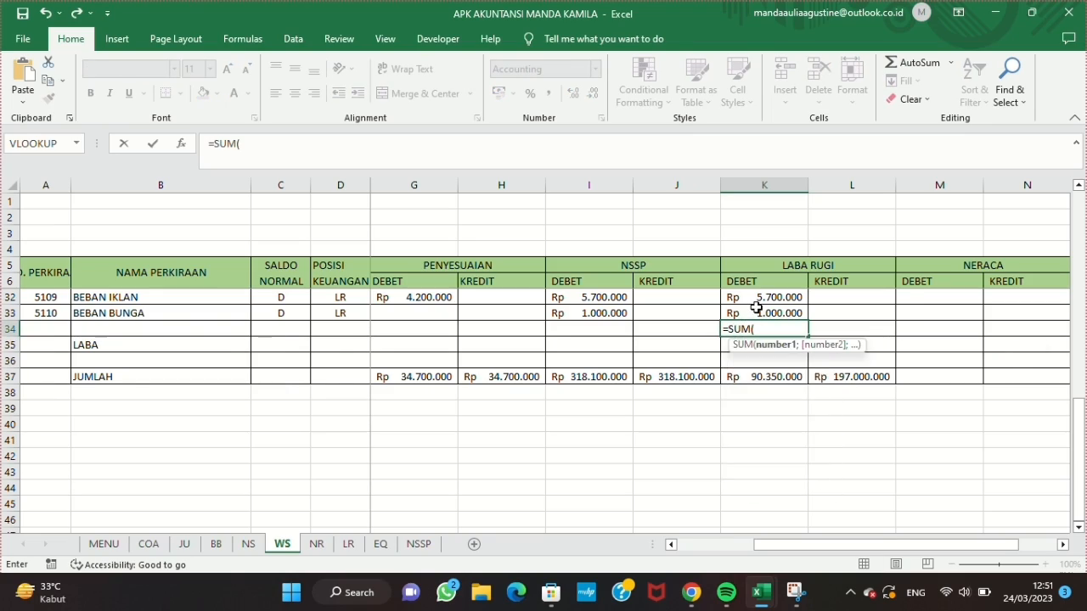
pyautogui.scroll(6, 755, 307)
pyautogui.scroll(3, 755, 308)
pyautogui.moveTo(755, 308); pyautogui.dragTo(757, 468)
pyautogui.press('Return')
pyautogui.scroll(-1, 751, 484)
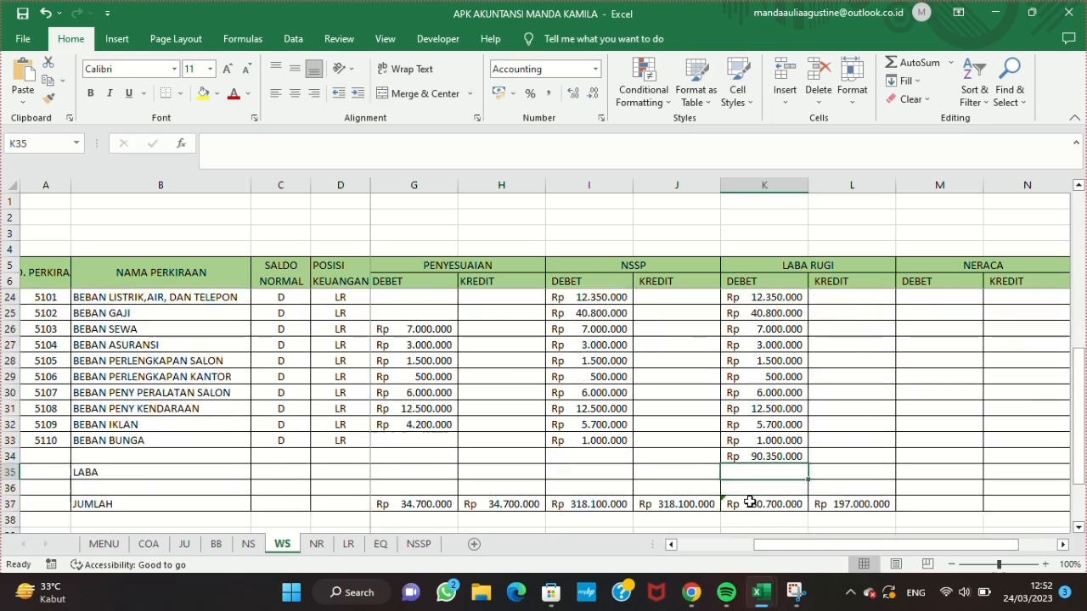
# Step: Calculate the profit in K35 of the LABA row with =L37-K34
pyautogui.write('=')
pyautogui.click(826, 505)
pyautogui.write('-')
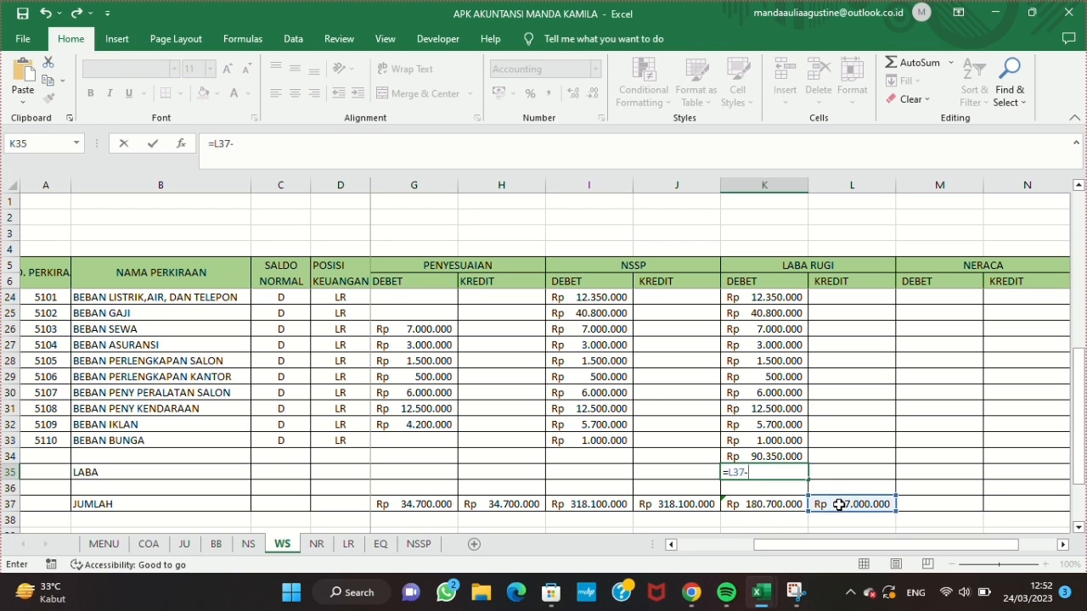
pyautogui.click(774, 456)
pyautogui.press('Return')
# Step: Try to total LABA RUGI DEBET in K37 with a SUM from K7 down to K35
pyautogui.click(773, 504)
pyautogui.write('=')
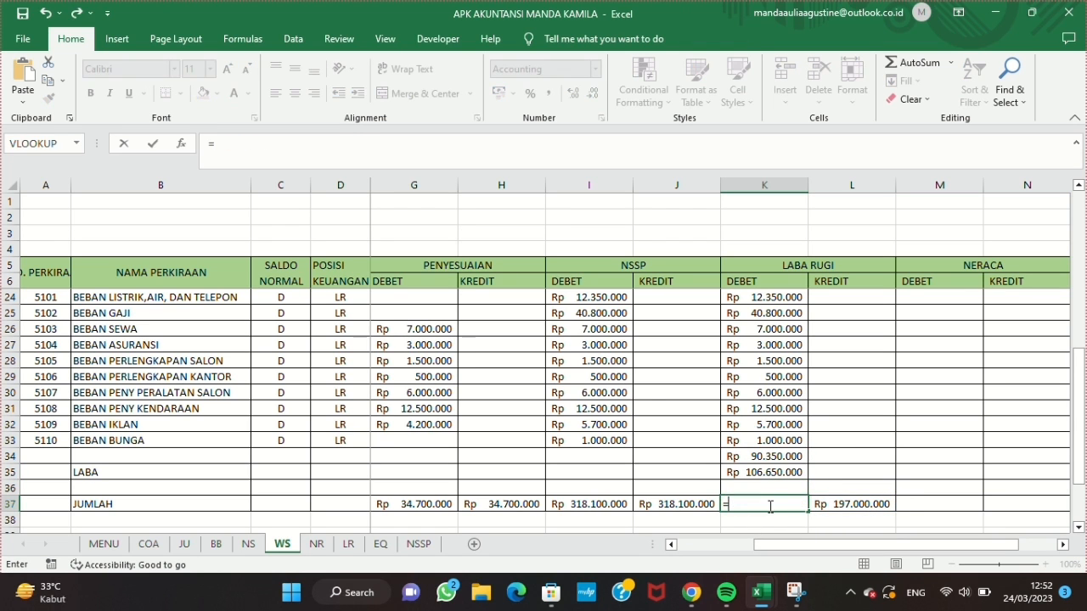
pyautogui.write('SUM(')
pyautogui.scroll(6, 769, 506)
pyautogui.moveTo(793, 301); pyautogui.dragTo(773, 488)
pyautogui.press('Return')
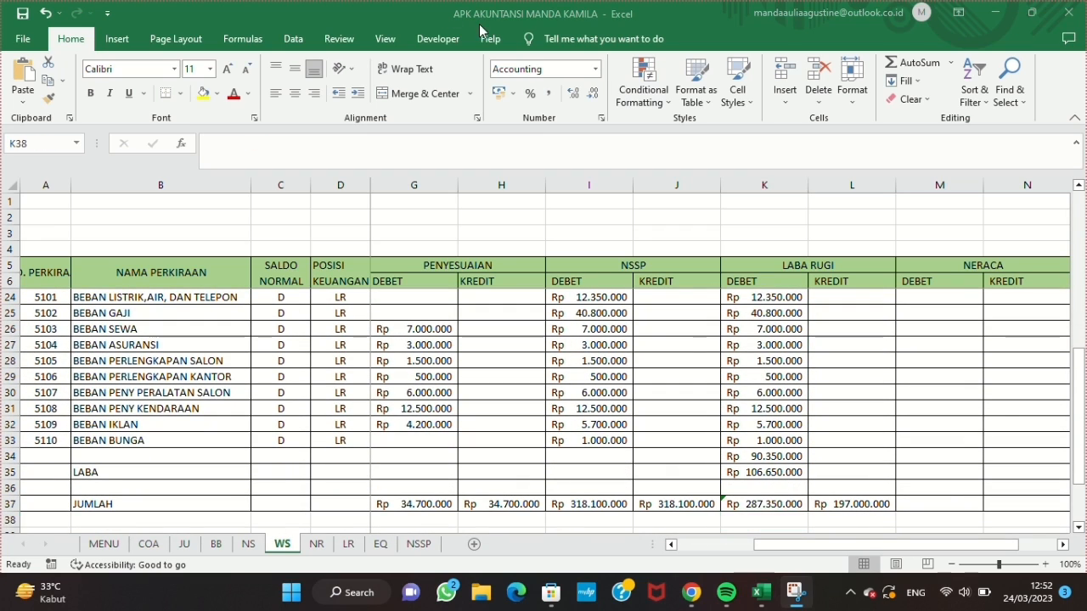
# Step: Change the SUM formula in K37 to total only K34:K35
pyautogui.click(742, 503)
pyautogui.click(284, 146)
pyautogui.press('BackSpace')
pyautogui.press('BackSpace')
pyautogui.press('BackSpace')
pyautogui.press('BackSpace')
pyautogui.press('BackSpace')
pyautogui.press('BackSpace')
pyautogui.press('BackSpace')
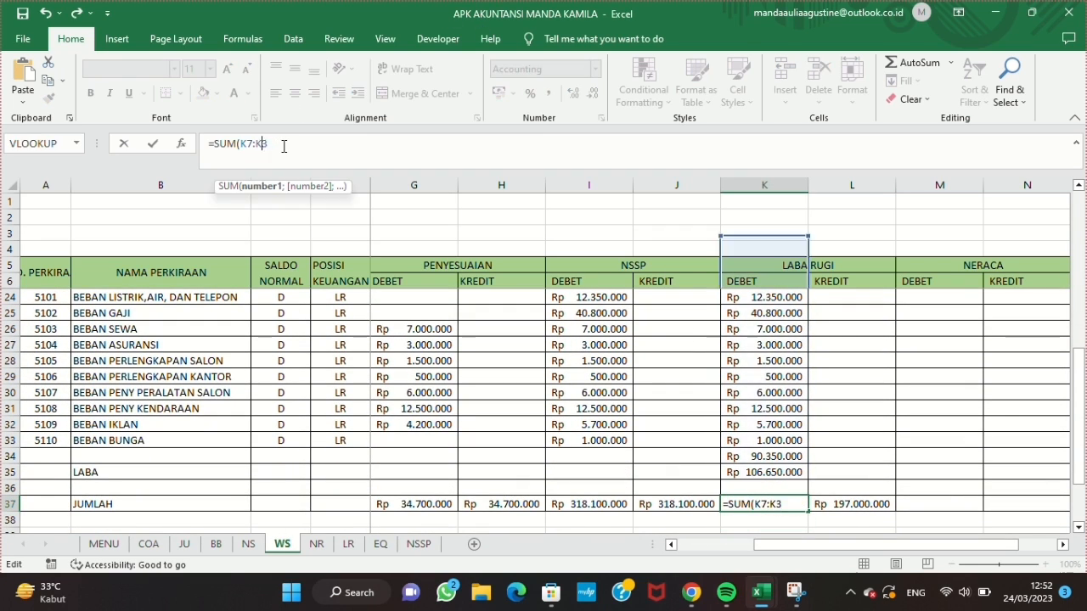
pyautogui.moveTo(784, 457); pyautogui.dragTo(785, 472)
pyautogui.press('Return')
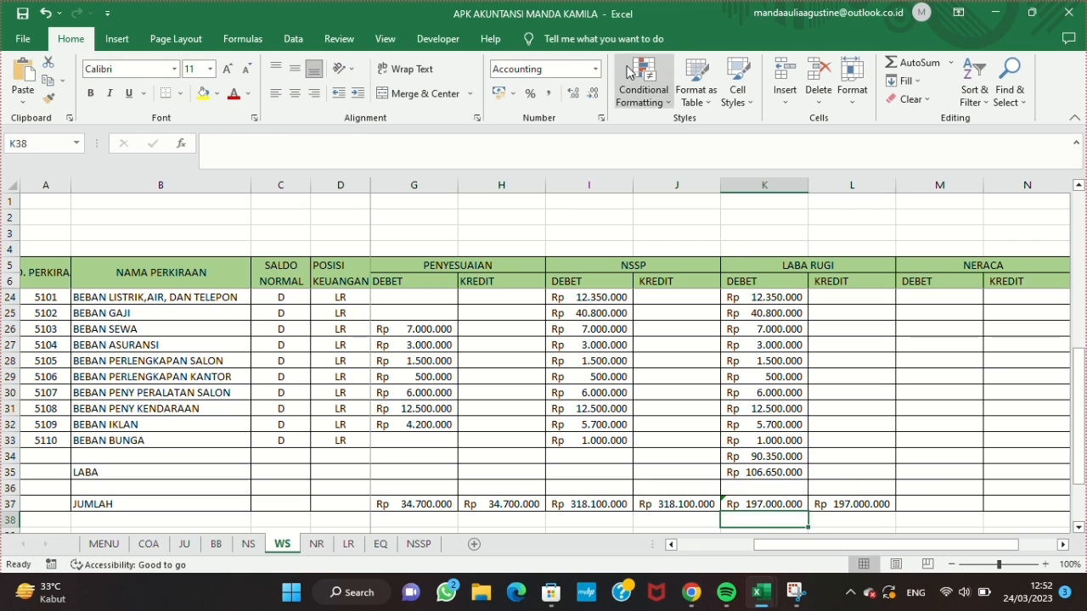
# Step: Highlight the LABA label in B35 and its amount in K35 with yellow fill
pyautogui.click(137, 464)
pyautogui.click(203, 94)
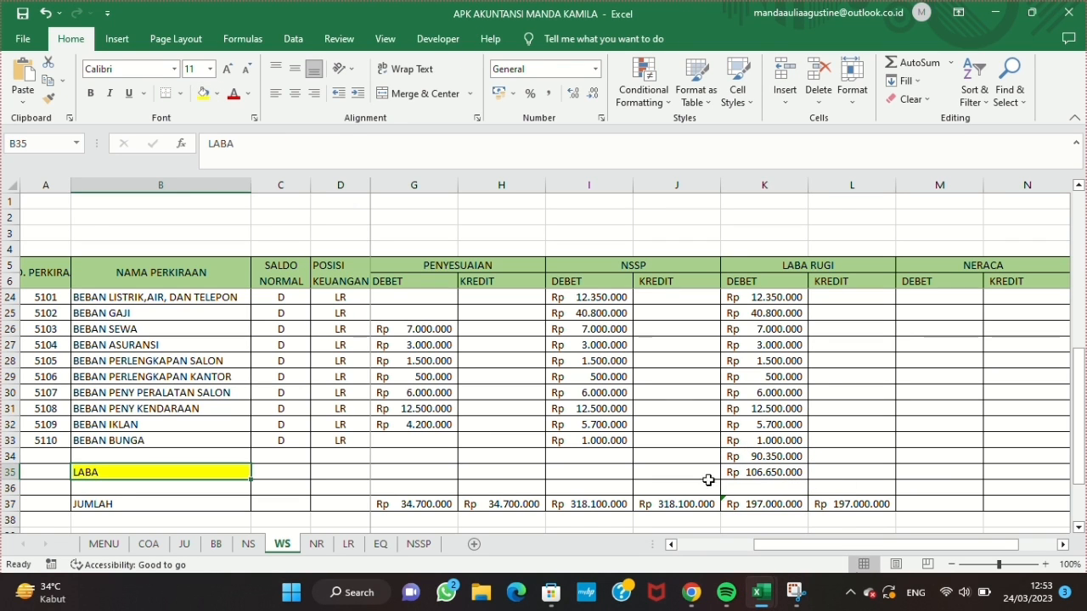
pyautogui.click(764, 472)
# Step: Enter =IF(D7="N";I7;"") in M7 under NERACA DEBET and fill it down to row 33
pyautogui.hscroll(1, 741, 501)
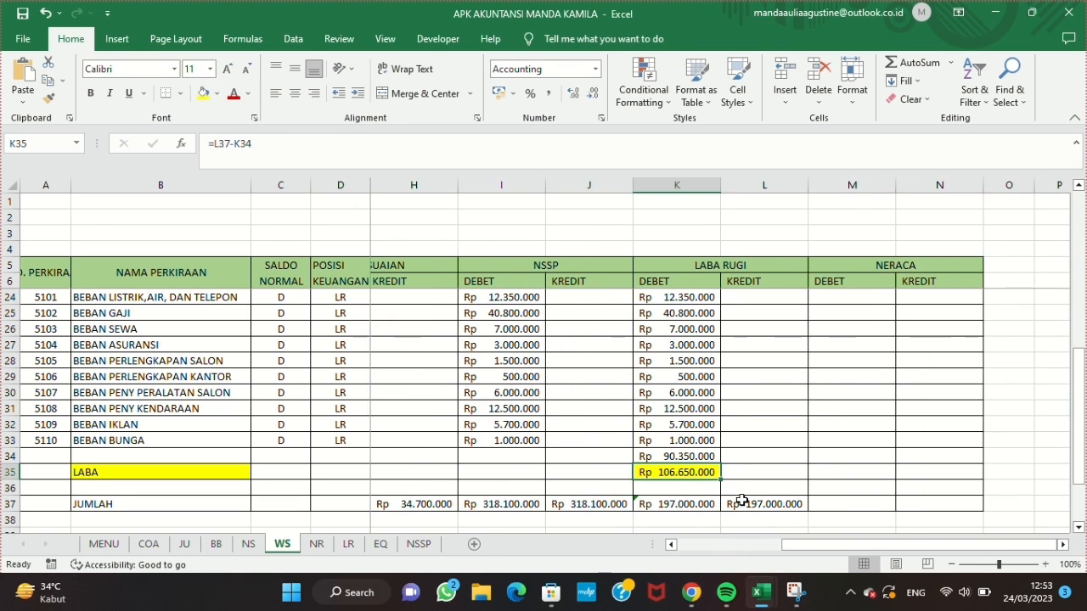
pyautogui.scroll(6, 849, 424)
pyautogui.click(874, 297)
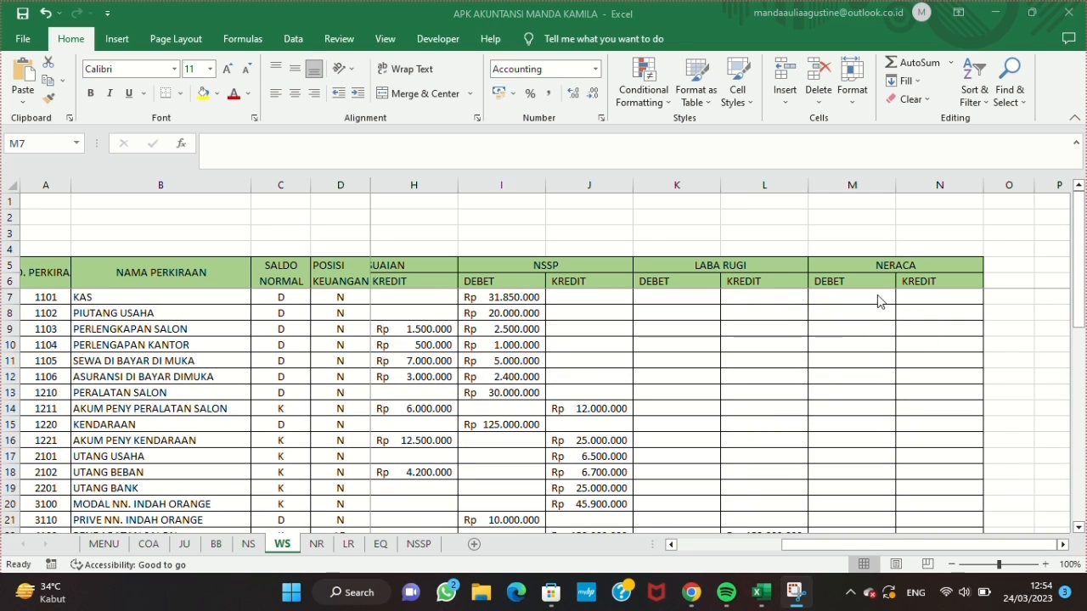
pyautogui.write('=IF(D7')
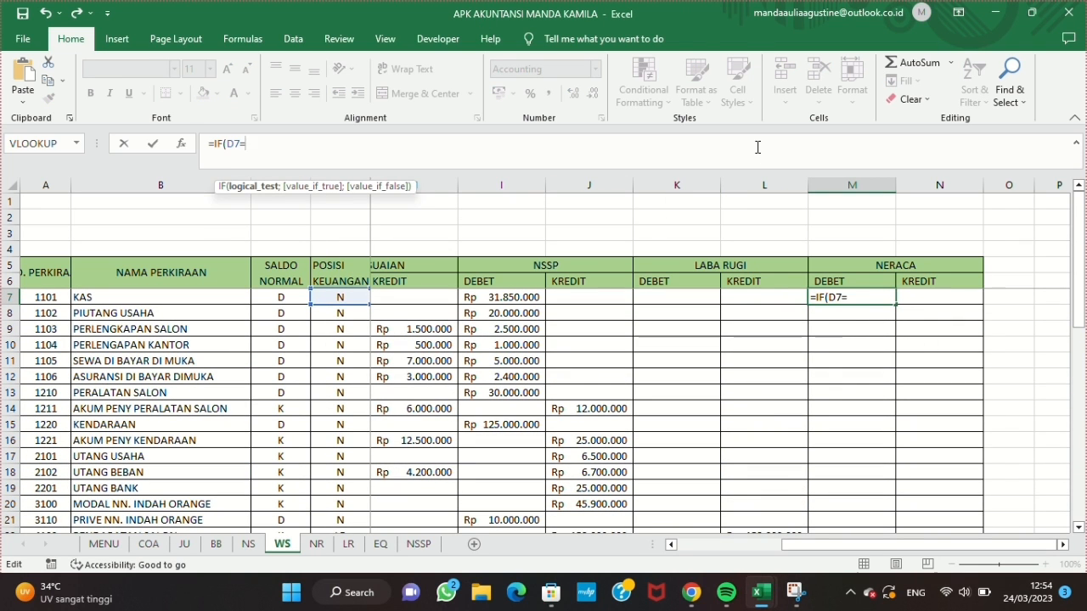
pyautogui.write('="N";I7;"')
pyautogui.write('")')
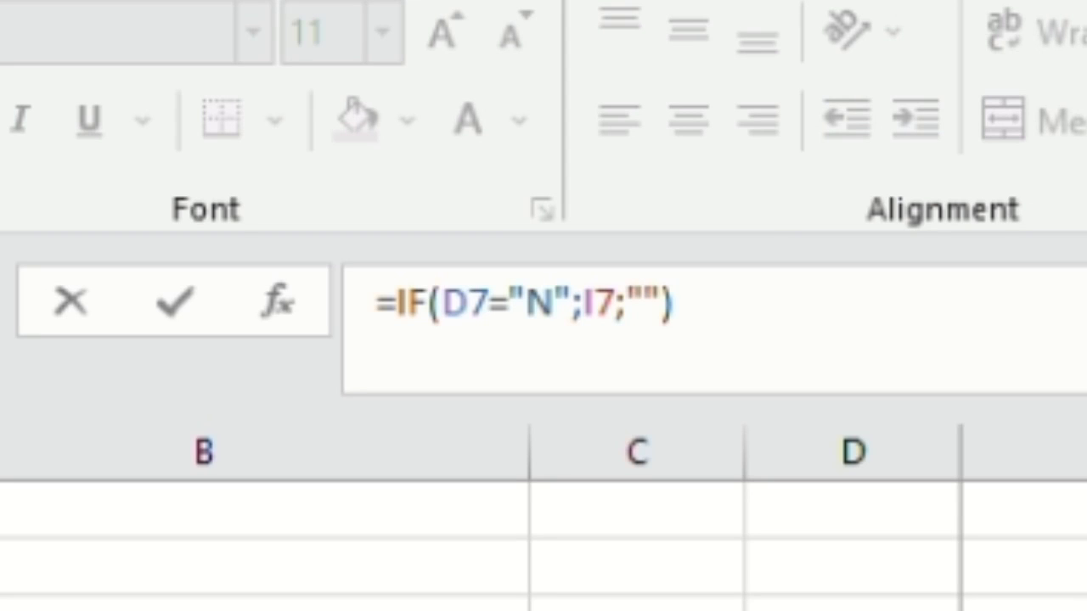
pyautogui.press('Return')
pyautogui.click(866, 297)
pyautogui.moveTo(895, 305); pyautogui.dragTo(859, 394)
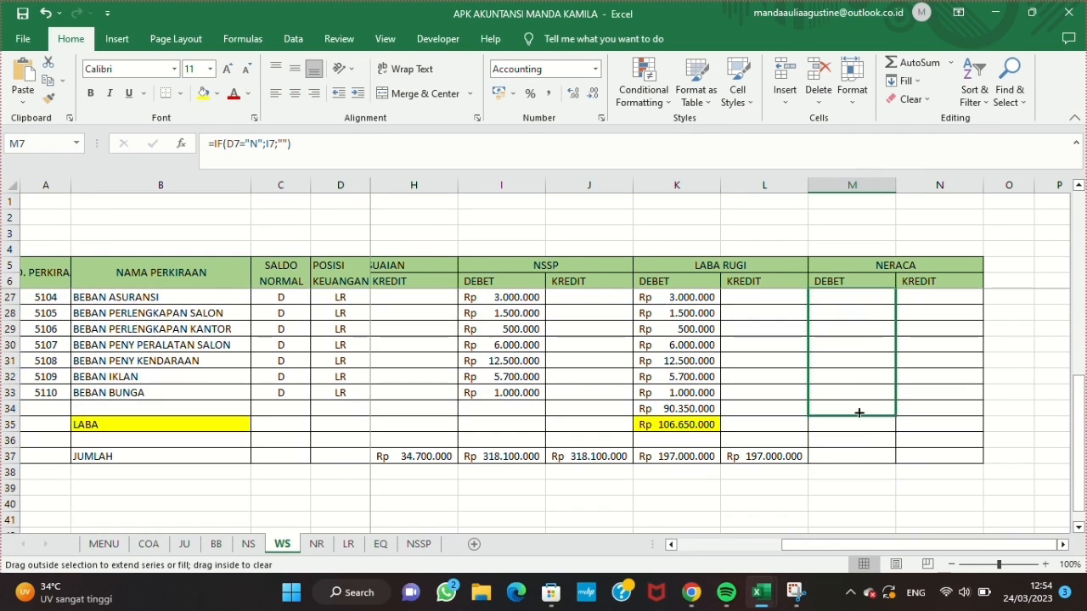
pyautogui.scroll(7, 859, 351)
# Step: Enter =IF(D7="N";J7;"") in N7 under NERACA KREDIT and fill it down to row 33
pyautogui.click(920, 295)
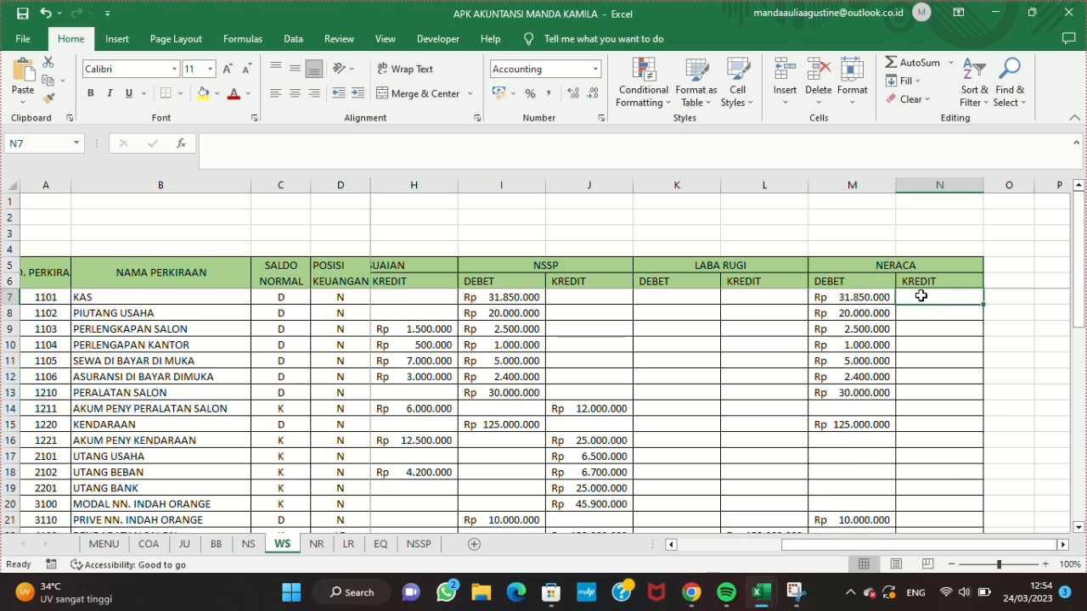
pyautogui.click(269, 143)
pyautogui.write('=IF(D7="N";I7;"")')
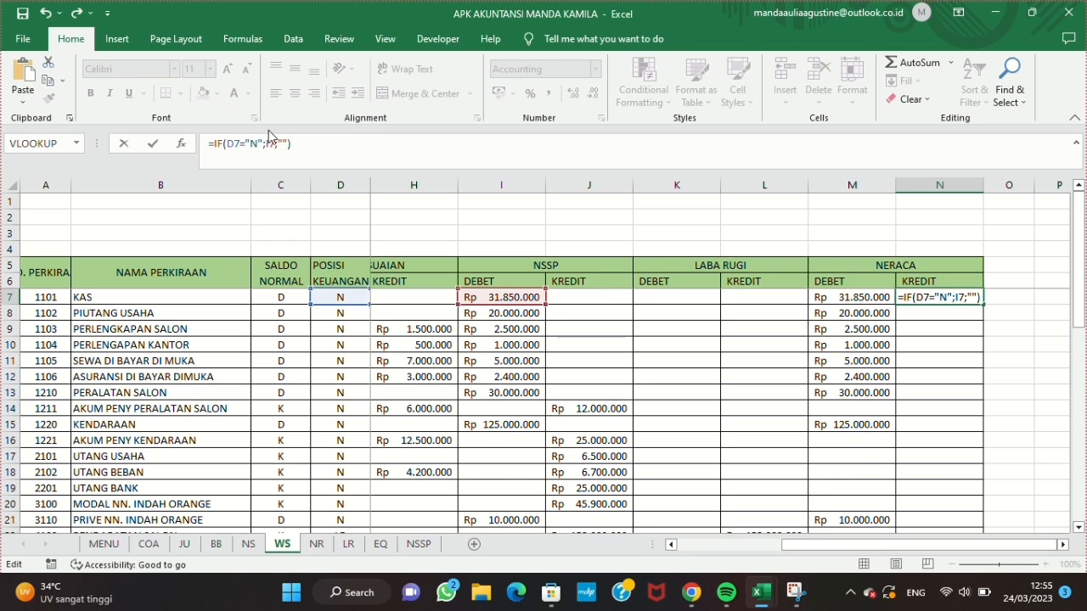
pyautogui.click(271, 140)
pyautogui.press('BackSpace')
pyautogui.write('J')
pyautogui.press('Return')
pyautogui.click(921, 297)
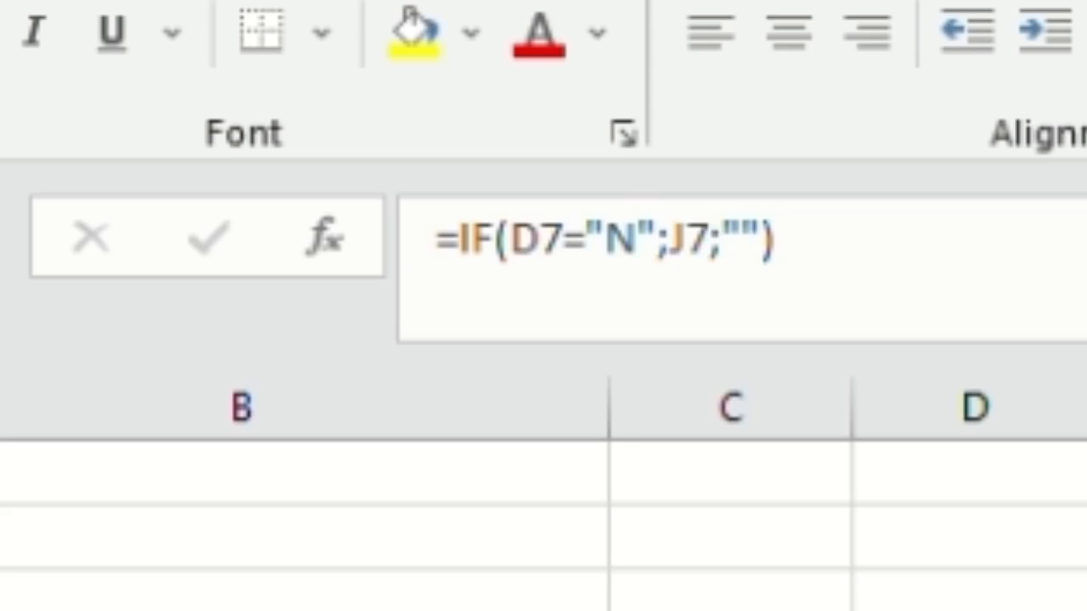
pyautogui.moveTo(983, 304); pyautogui.dragTo(949, 384)
pyautogui.scroll(7, 949, 384)
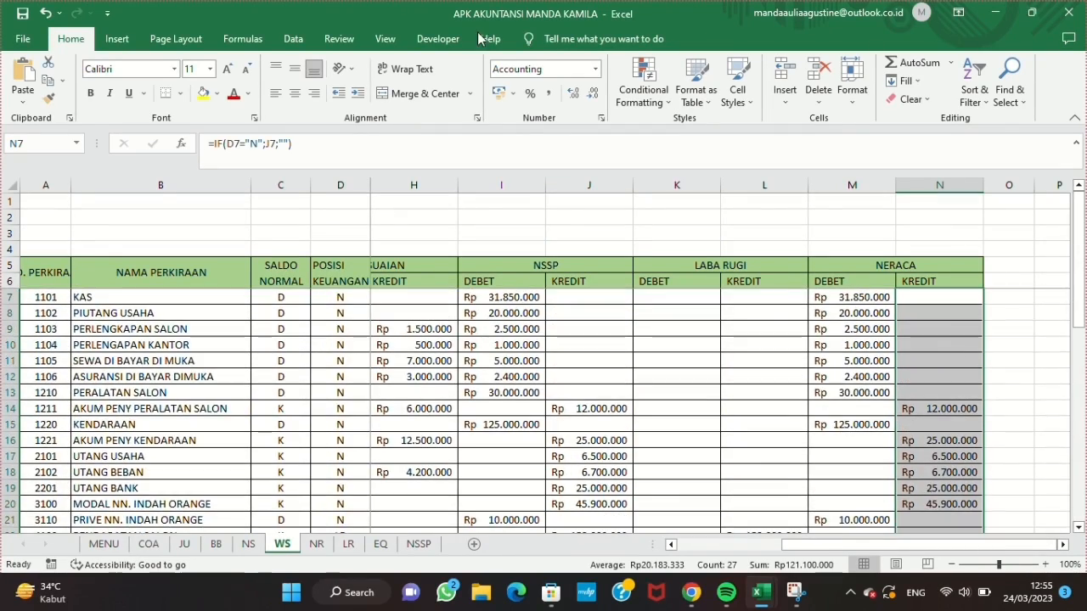
# Step: Fill the JUMLAH total from L37 across both NERACA columns to N37
pyautogui.scroll(-7, 764, 408)
pyautogui.click(764, 424)
pyautogui.moveTo(804, 431); pyautogui.dragTo(895, 437)
pyautogui.scroll(-1, 740, 433)
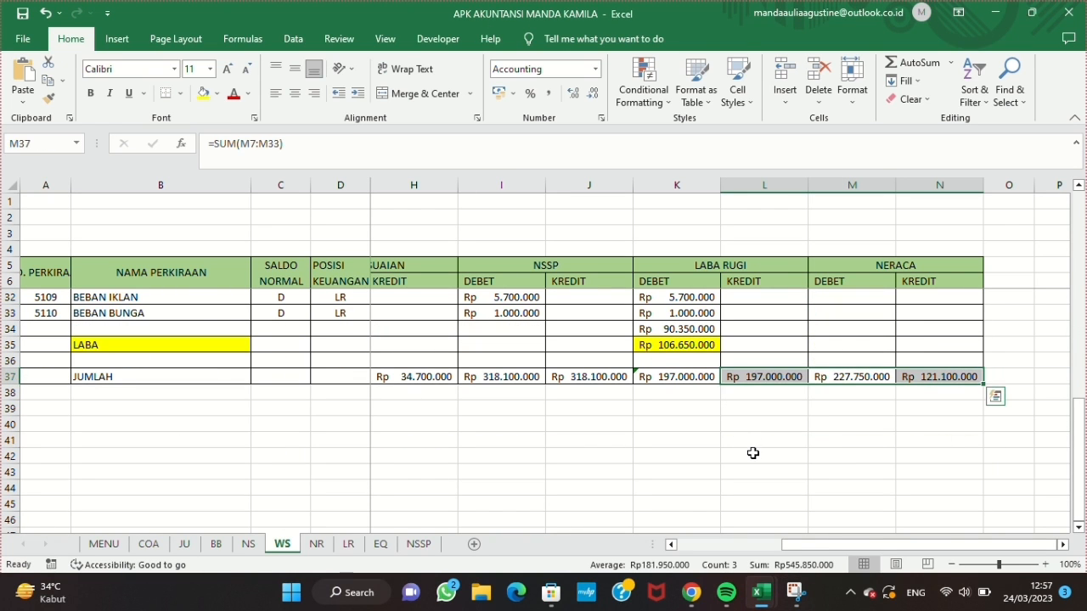
# Step: Calculate the difference between the NERACA totals in L42 with =M37-N37
pyautogui.click(752, 453)
pyautogui.write('=')
pyautogui.click(862, 376)
pyautogui.write('-')
pyautogui.click(932, 374)
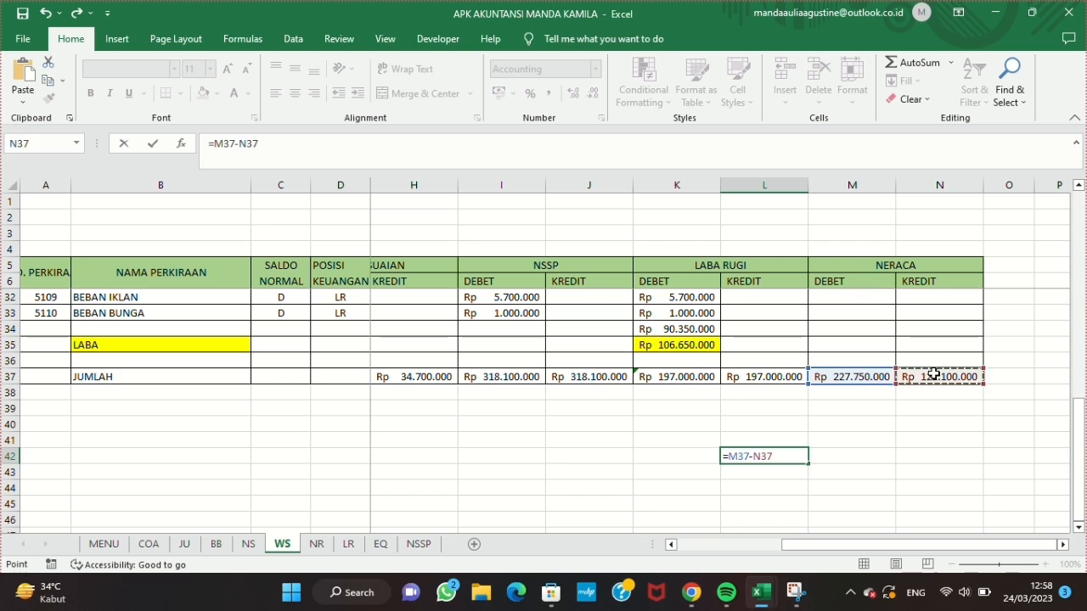
pyautogui.press('Return')
# Step: Enter 106.650.000 in N35 of the LABA row under NERACA KREDIT and give the cell yellow fill
pyautogui.click(938, 346)
pyautogui.write('106.650.000')
pyautogui.press('Return')
pyautogui.click(939, 347)
pyautogui.click(203, 95)
pyautogui.click(771, 456)
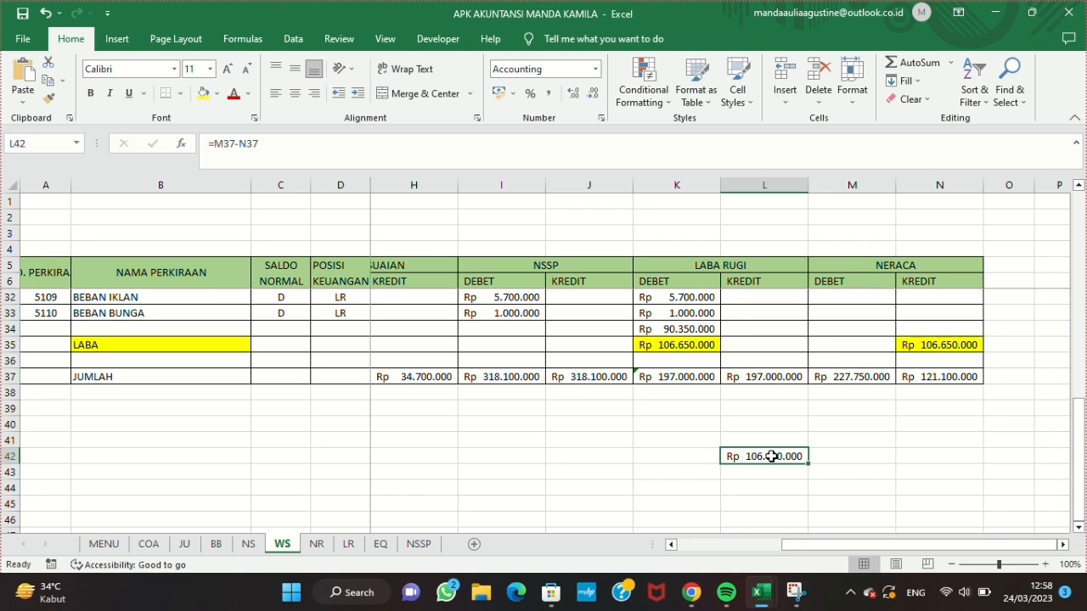
pyautogui.click(940, 375)
pyautogui.click(277, 144)
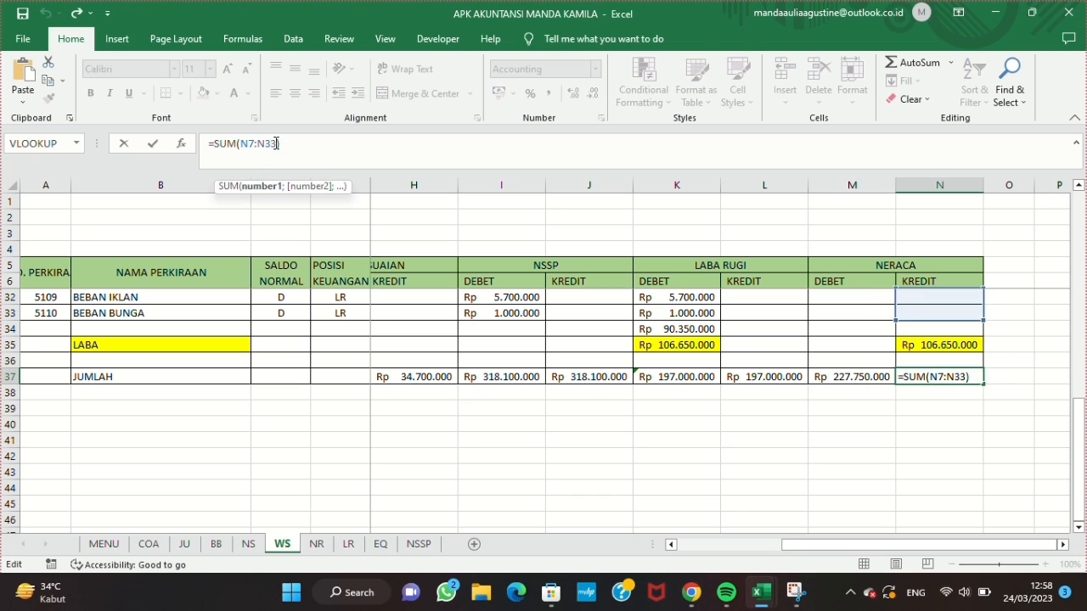
pyautogui.press('Escape')
# Step: On the NR sheet, enter the titles SALON INDAH in A1 and NERACA in A2
pyautogui.click(316, 543)
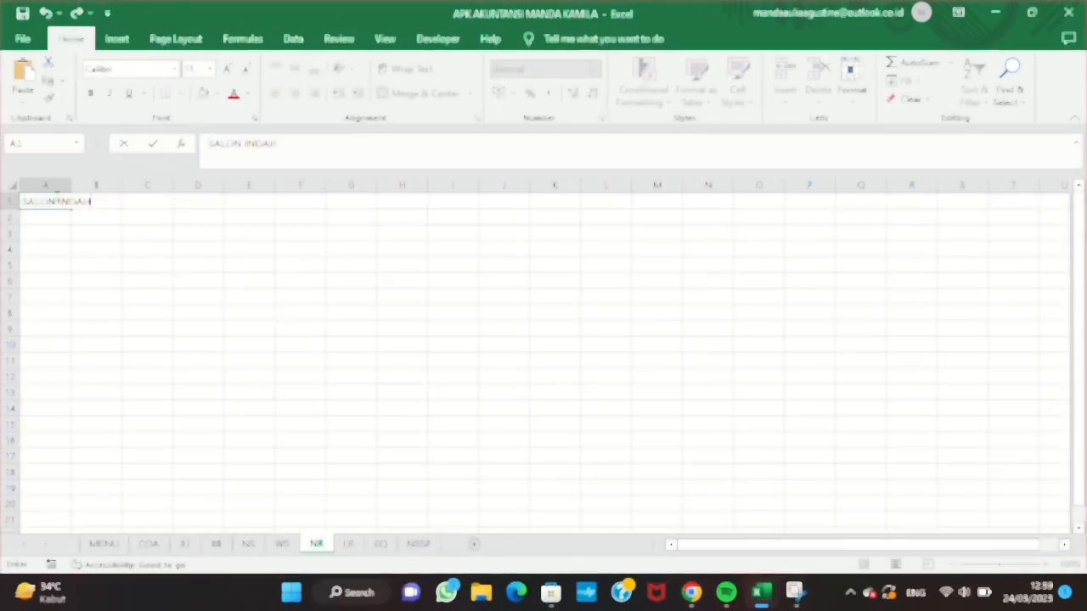
pyautogui.press('Return')
pyautogui.write('NERACA')
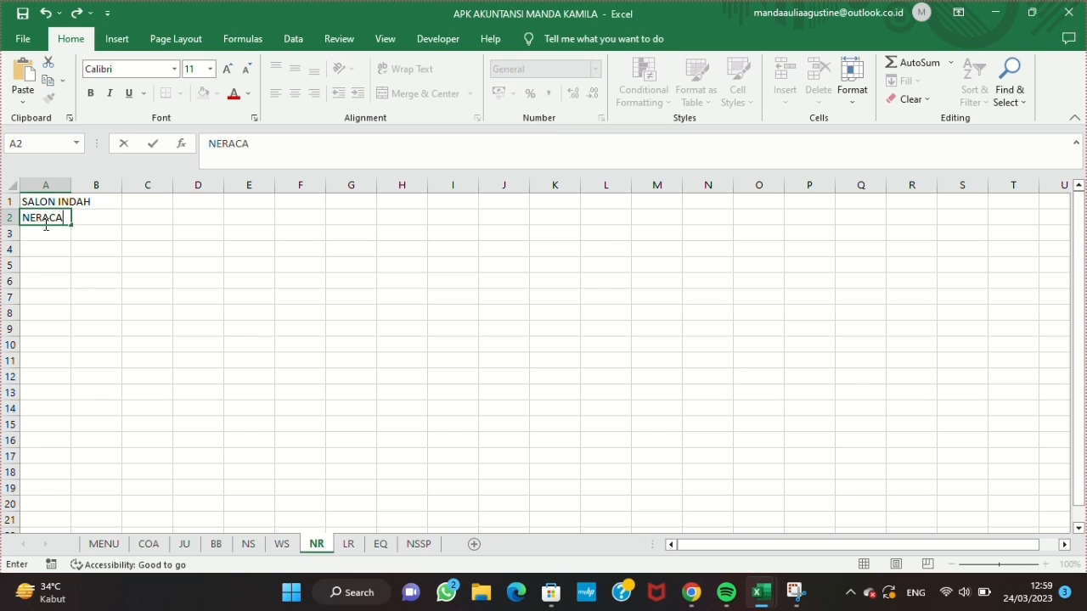
pyautogui.click(33, 263)
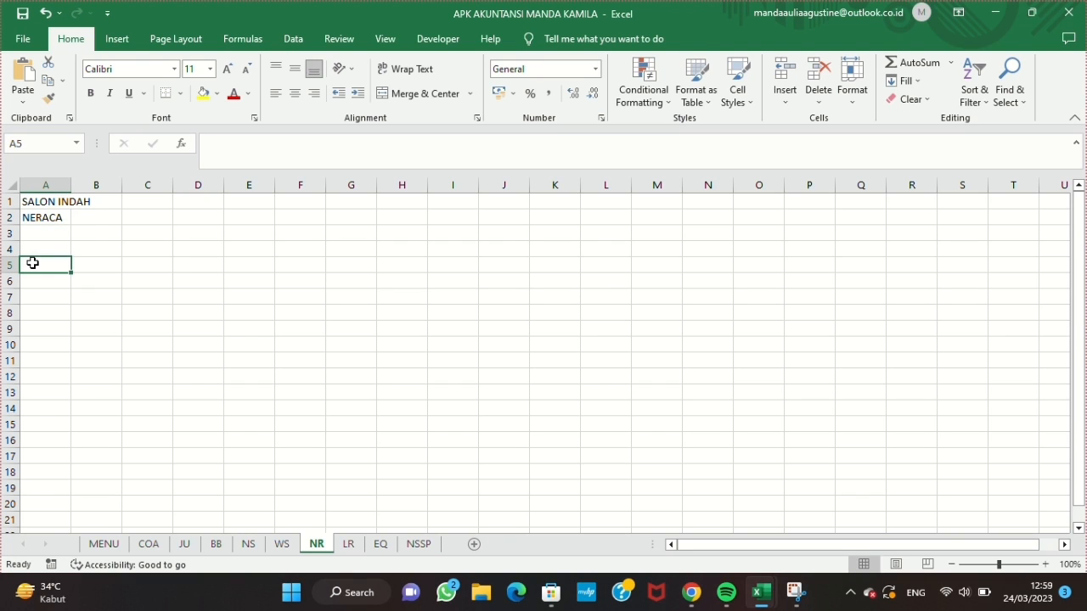
# Step: Enter the headings AKTIVA in A5 and AKTIVA LANCAR in A6
pyautogui.write('AKTIVA')
pyautogui.press('Return')
pyautogui.write('AK')
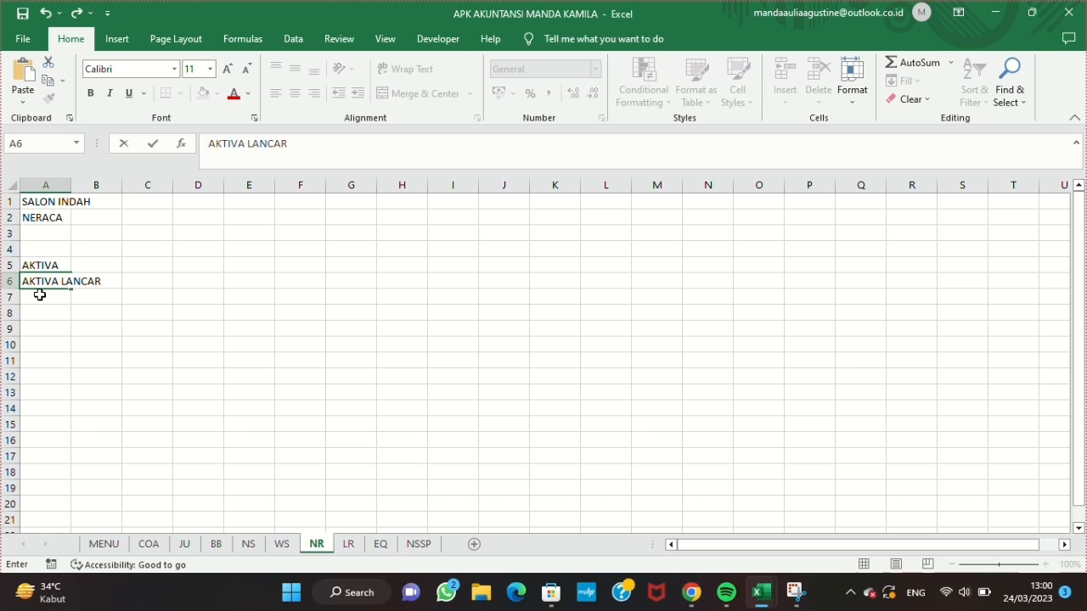
pyautogui.click(40, 295)
# Step: Merge the AKTIVA and AKTIVA LANCAR headings each across columns A to D and left-align them
pyautogui.moveTo(55, 267); pyautogui.dragTo(218, 264)
pyautogui.click(420, 94)
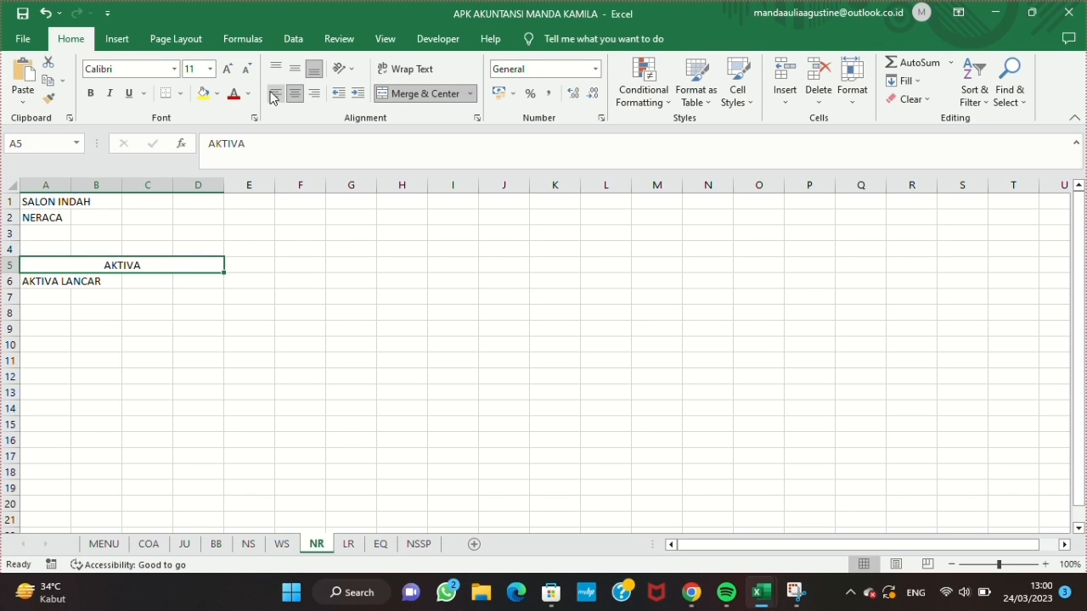
pyautogui.moveTo(51, 279); pyautogui.dragTo(203, 281)
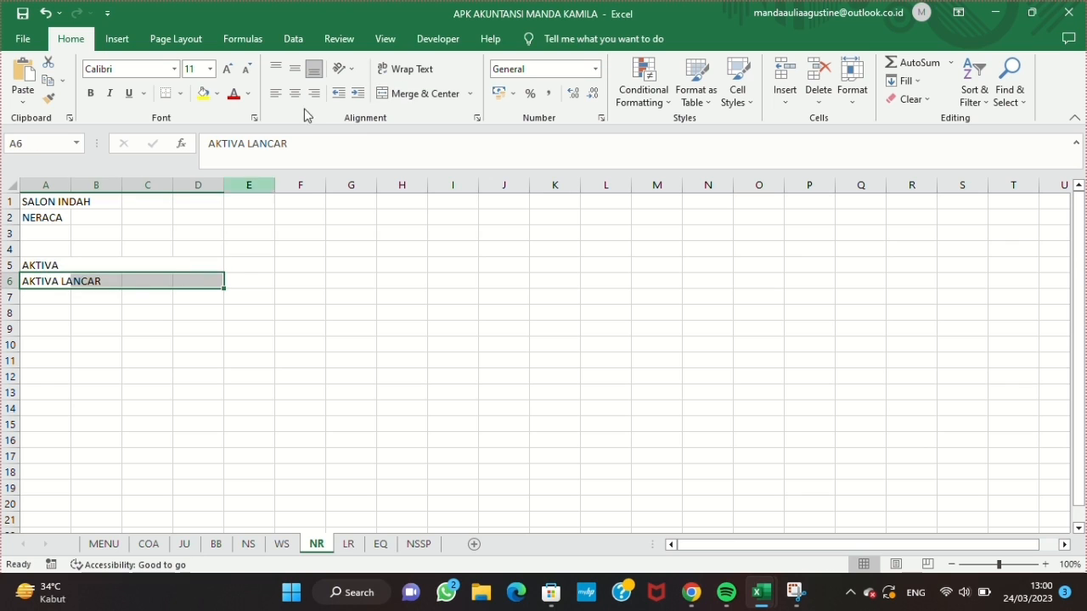
pyautogui.click(420, 93)
# Step: Widen columns A to H, and enter KEWAJIBAN DAN MODAL in E5 and KEWAJIBAN JANGKA PENDEK in E6
pyautogui.moveTo(46, 185); pyautogui.dragTo(402, 185)
pyautogui.click(396, 264)
pyautogui.write('K')
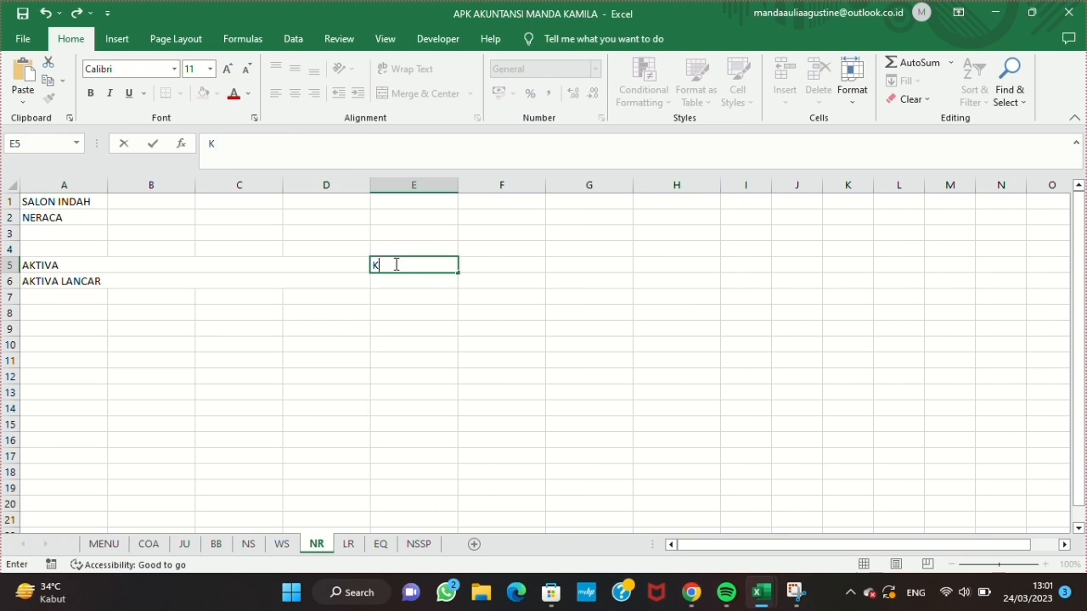
pyautogui.write('EWAJIBAN DAN MODAL')
pyautogui.press('Return')
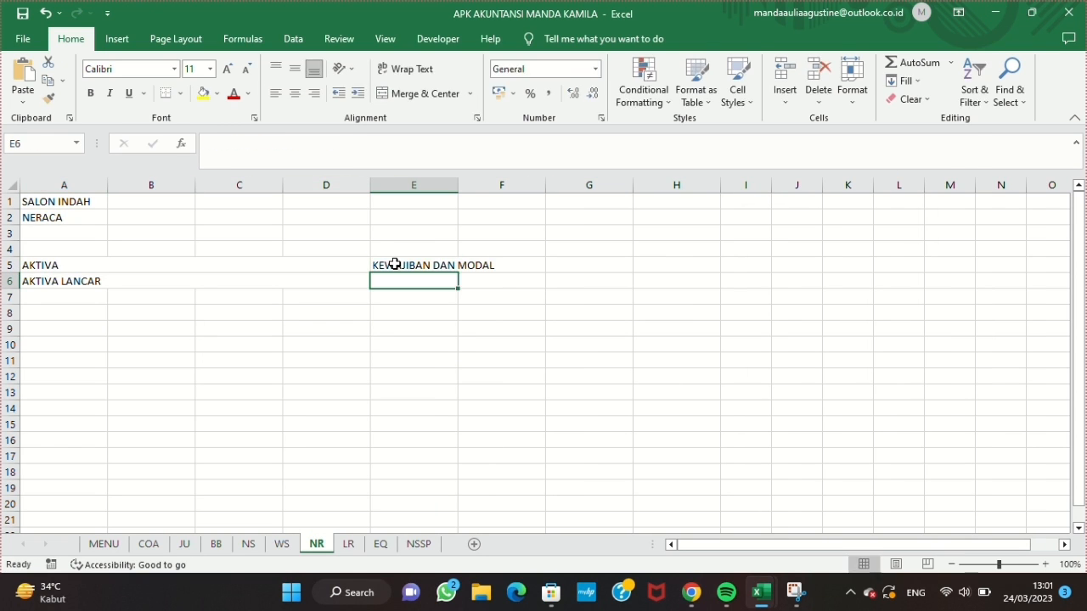
pyautogui.write('KEWAJIBAN JANGKA PENDEK')
# Step: Merge the E5 and E6 headings each across columns E to H, and bold all headings in A5:H6
pyautogui.click(420, 93)
pyautogui.moveTo(396, 265); pyautogui.dragTo(671, 281)
pyautogui.moveTo(108, 265); pyautogui.dragTo(445, 278)
pyautogui.hotkey('ctrl', 'b')
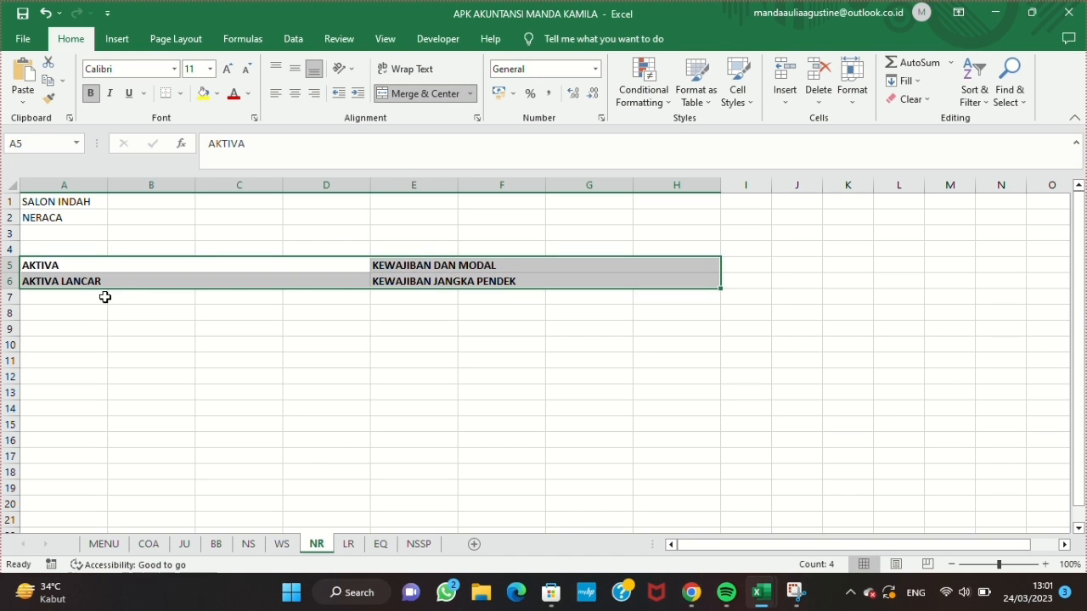
# Step: Enter JUMLAH KEWAJIBAN JANGKA PENDEK in E11 and KEWAJIBAN JANGKA PANJANG in E12
pyautogui.click(411, 360)
pyautogui.write('JUMLAH KEWAJIBAN JANGKA PENDEK')
pyautogui.press('Return')
pyautogui.write('KEWAJIBAN')
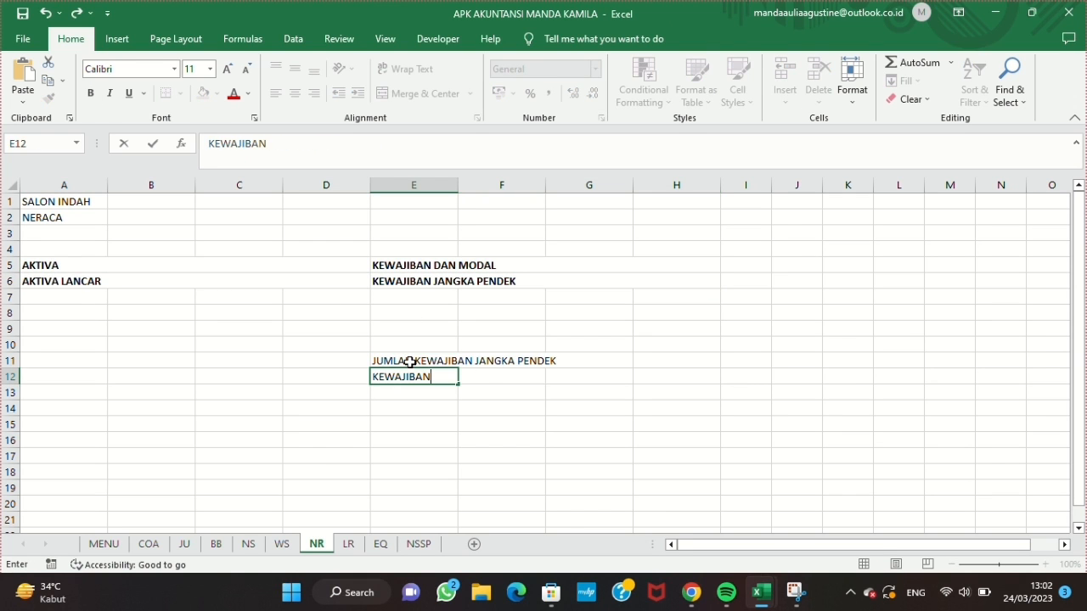
# Step: Enter JUMLAH KEWAJIBAN DAN MODAL in E17 and MODAL in E18
pyautogui.click(410, 457)
pyautogui.write('JUMLAH')
pyautogui.write('L')
pyautogui.press('Return')
pyautogui.write('MODAL')
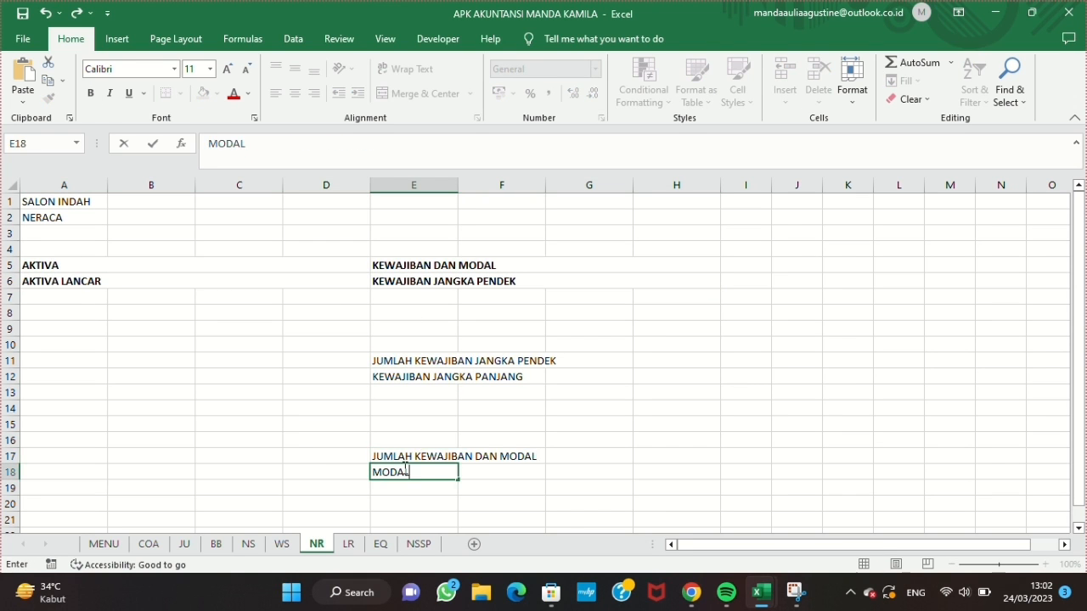
# Step: Merge the E11 and E12 labels each across columns E to H, left-aligned and bold
pyautogui.moveTo(414, 360); pyautogui.dragTo(676, 360)
pyautogui.click(423, 94)
pyautogui.moveTo(543, 361); pyautogui.dragTo(544, 377)
pyautogui.click(275, 95)
# Step: Merge the E17 and E18 labels each across columns E to H, left-align them and make them bold
pyautogui.moveTo(413, 457); pyautogui.dragTo(676, 472)
pyautogui.click(425, 96)
pyautogui.click(423, 95)
pyautogui.moveTo(424, 440); pyautogui.dragTo(509, 472)
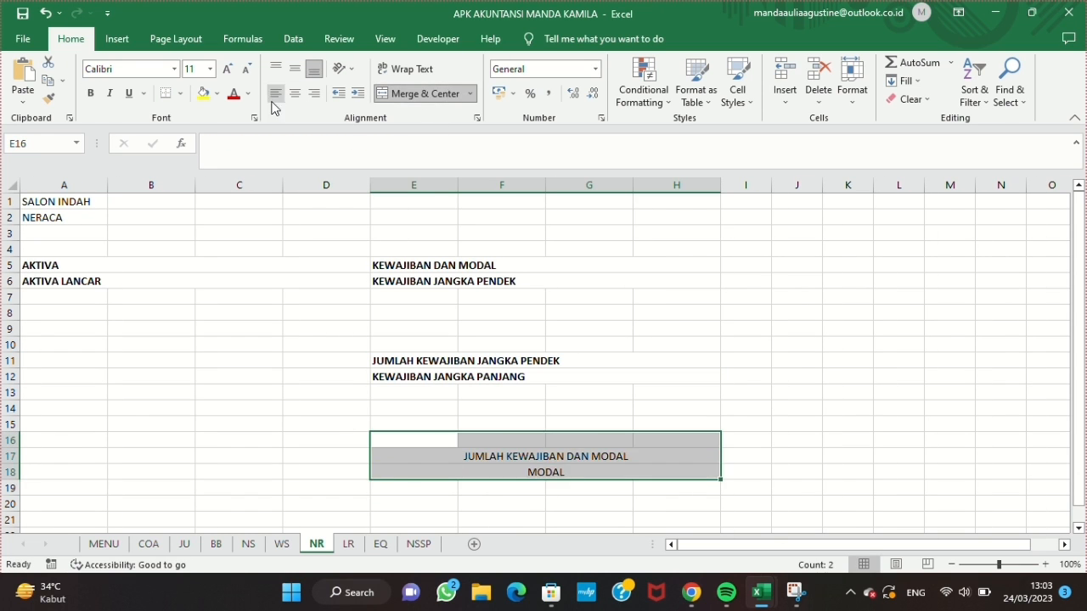
pyautogui.click(275, 95)
pyautogui.click(91, 94)
pyautogui.click(501, 409)
# Step: Enter JUMLAH AKTIVA LANCAR in A16 and JUMLAH AKTIVA TETAP in A18
pyautogui.click(36, 440)
pyautogui.write('JUMLAH AKTIVA LANCAR')
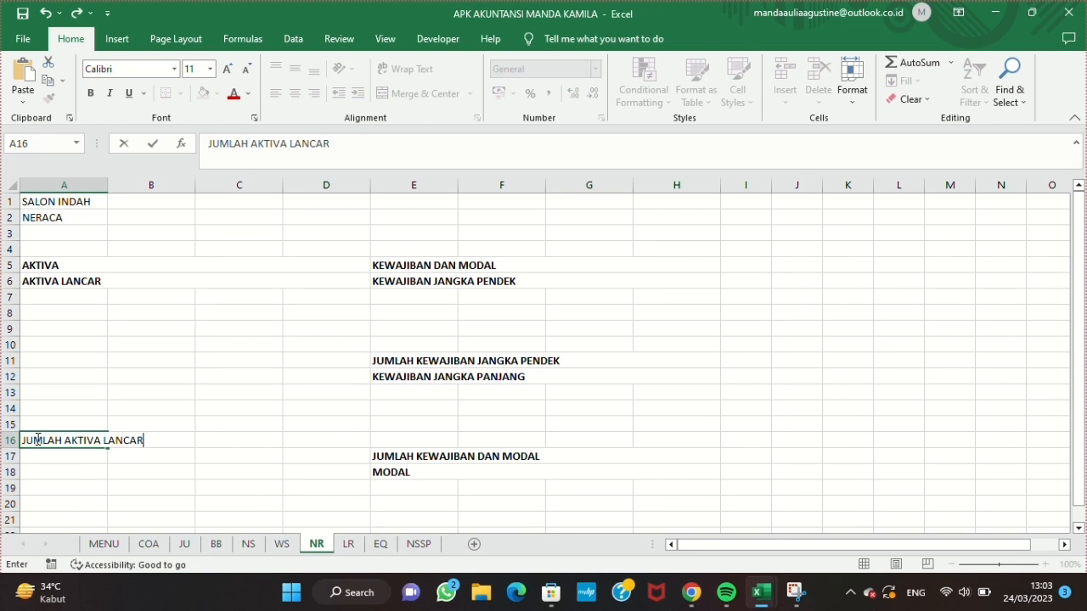
pyautogui.press('Return')
pyautogui.press('Return')
pyautogui.write('JUMLAH AKTIVA TETAP')
# Step: Merge A16:D16 with left-aligned bold text, and bold the JUMLAH AKTIVA TETAP label in row 18
pyautogui.moveTo(37, 440); pyautogui.dragTo(326, 440)
pyautogui.click(423, 94)
pyautogui.click(90, 94)
pyautogui.click(275, 94)
pyautogui.moveTo(37, 472); pyautogui.dragTo(326, 472)
pyautogui.click(275, 94)
pyautogui.click(91, 94)
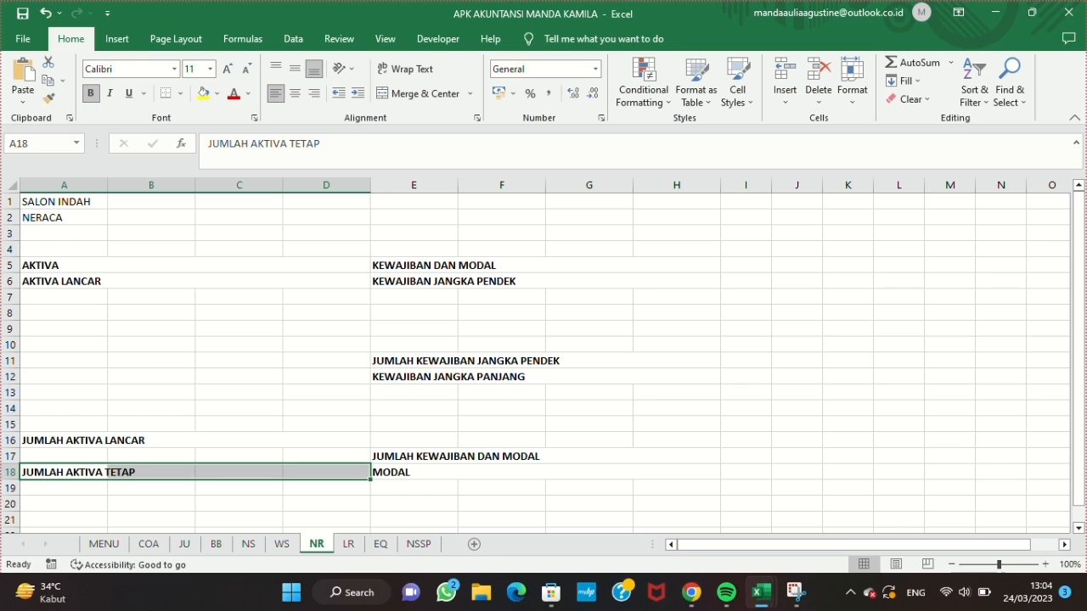
# Step: Enter JUMLAH AKTIVA TETAP in A25 and TOTAL AKTIVA in A27
pyautogui.scroll(-2, 71, 453)
pyautogui.click(61, 503)
pyautogui.write('JUMLAH AKTIVA TETAP')
pyautogui.press('Return')
pyautogui.press('Return')
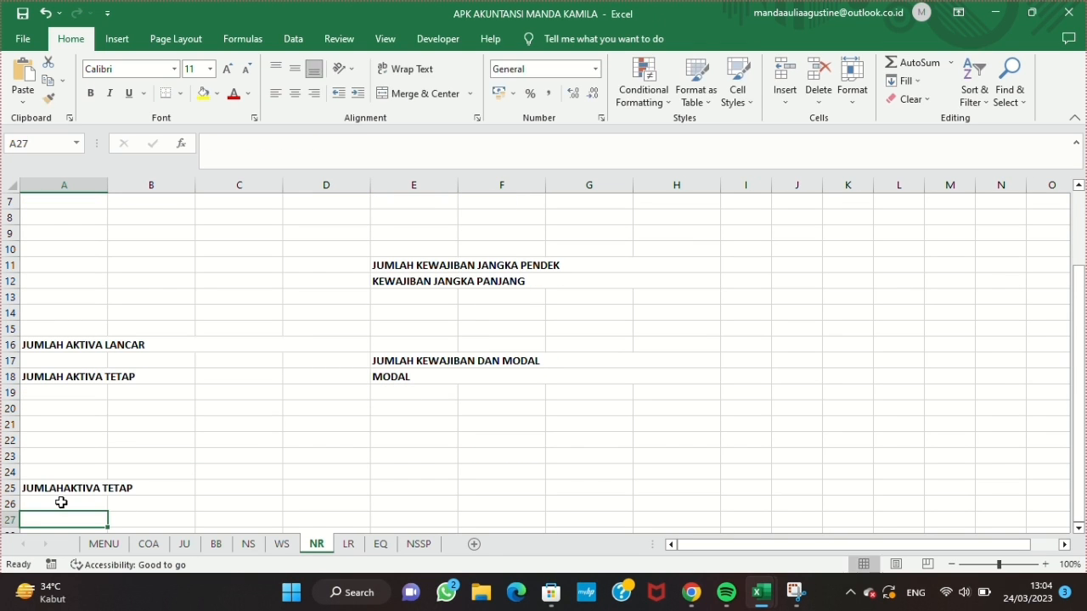
pyautogui.write('TOTAL AKTIVA')
# Step: Correct the spacing in the A25 label, and merge A25:D25 and A27:D27
pyautogui.doubleClick(77, 489)
pyautogui.moveTo(64, 489); pyautogui.dragTo(326, 489)
pyautogui.click(423, 95)
pyautogui.moveTo(75, 519); pyautogui.dragTo(326, 519)
pyautogui.click(423, 95)
# Step: Apply all borders to the NERACA table from A5 to H27
pyautogui.scroll(2, 405, 366)
pyautogui.moveTo(63, 248); pyautogui.dragTo(526, 218)
pyautogui.click(180, 94)
pyautogui.click(190, 232)
pyautogui.scroll(6, 398, 382)
# Step: Enter TOTAL KEWAJIBAN DAN MODAL in E27 and merge it across columns E to H
pyautogui.click(399, 515)
pyautogui.write('TOTAL KEWAJIBAN DAN MODAL')
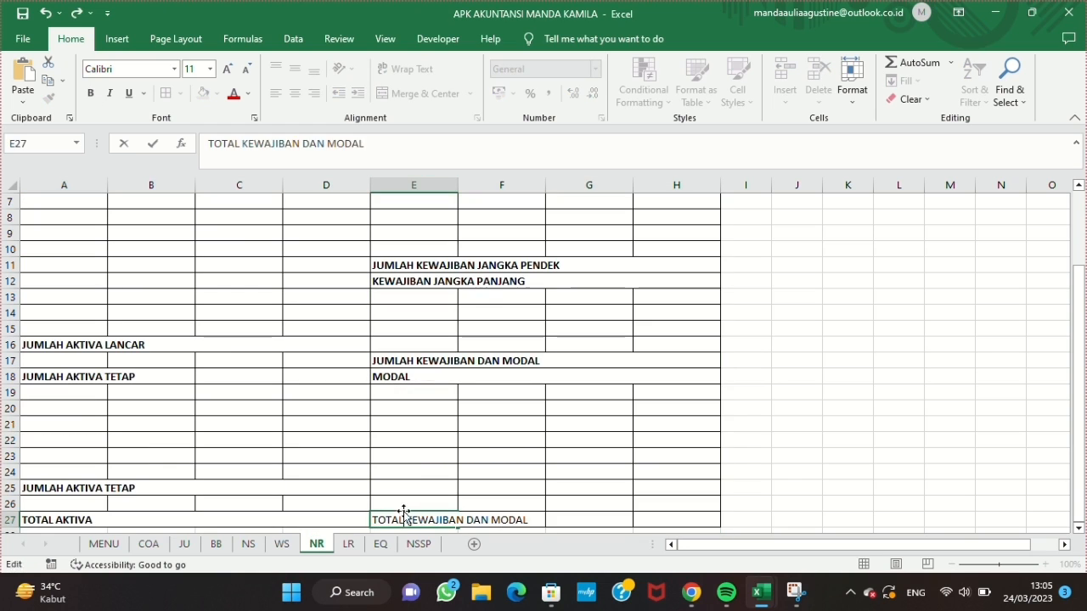
pyautogui.moveTo(404, 518); pyautogui.dragTo(670, 519)
pyautogui.click(423, 94)
pyautogui.click(423, 94)
# Step: Merge and center the SALON INDAH and NERACA titles each across columns A to H and make them bold
pyautogui.moveTo(64, 202); pyautogui.dragTo(676, 218)
pyautogui.click(422, 95)
pyautogui.click(92, 95)
# Step: Give the headings in A5:H6 a light blue fill and merge A18:D18
pyautogui.moveTo(64, 266); pyautogui.dragTo(544, 281)
pyautogui.click(218, 94)
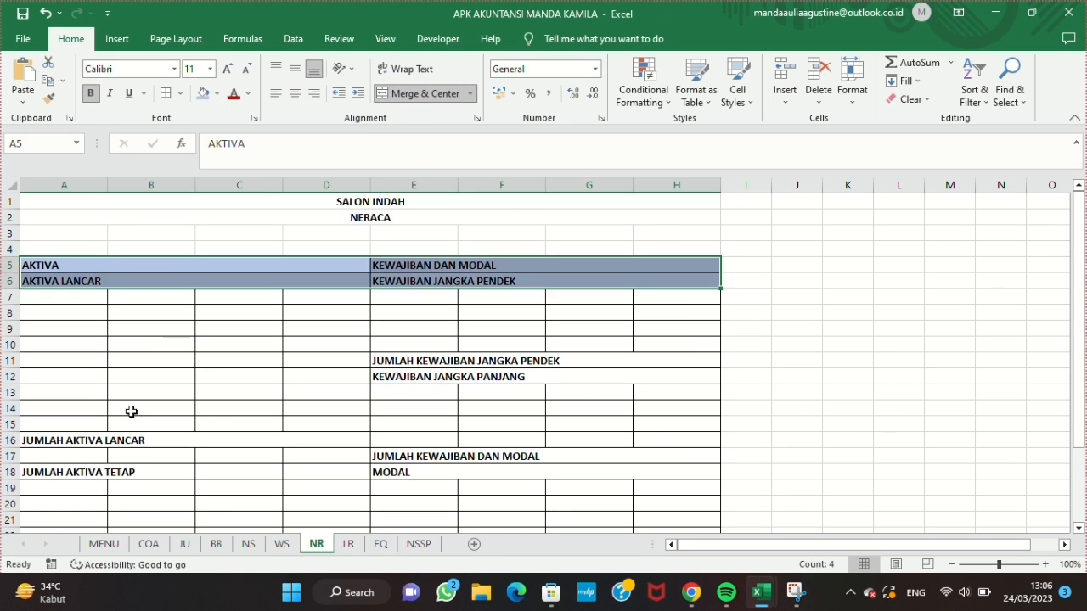
pyautogui.moveTo(64, 472); pyautogui.dragTo(326, 472)
pyautogui.click(415, 93)
# Step: Apply the same light blue fill to the remaining heading, subtotal and total rows of the NERACA table
pyautogui.moveTo(413, 361); pyautogui.dragTo(510, 377)
pyautogui.click(202, 94)
pyautogui.moveTo(414, 457); pyautogui.dragTo(509, 472)
pyautogui.click(202, 94)
pyautogui.scroll(-3, 343, 382)
pyautogui.click(63, 442)
pyautogui.click(202, 94)
pyautogui.scroll(-3, 254, 382)
pyautogui.click(64, 313)
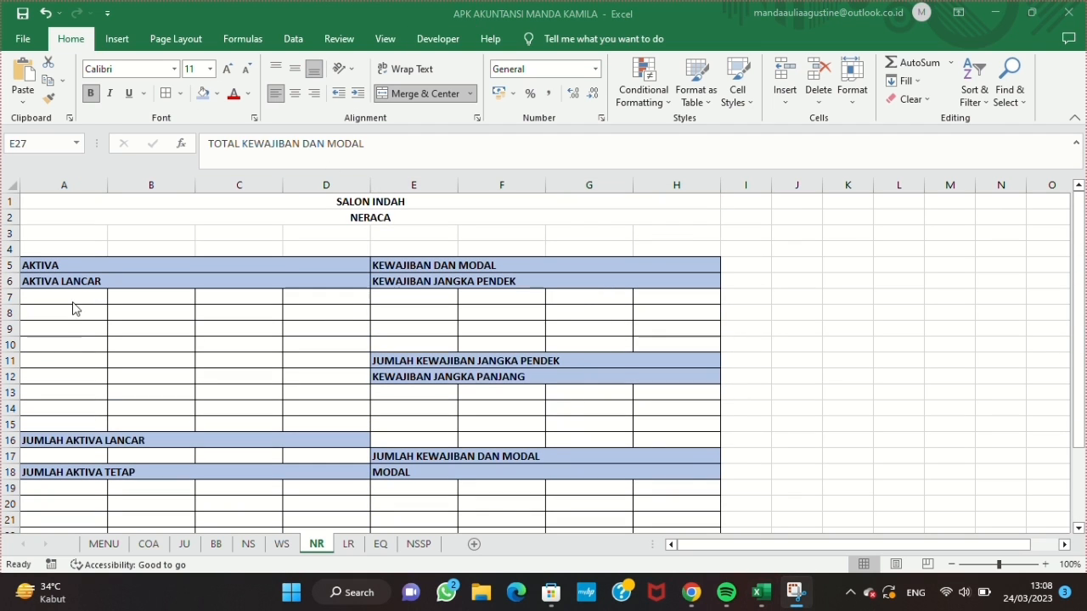
# Step: Add data validation to A7 that allows a list with the source =AKUN
pyautogui.click(73, 294)
pyautogui.click(292, 38)
pyautogui.click(666, 100)
pyautogui.click(704, 117)
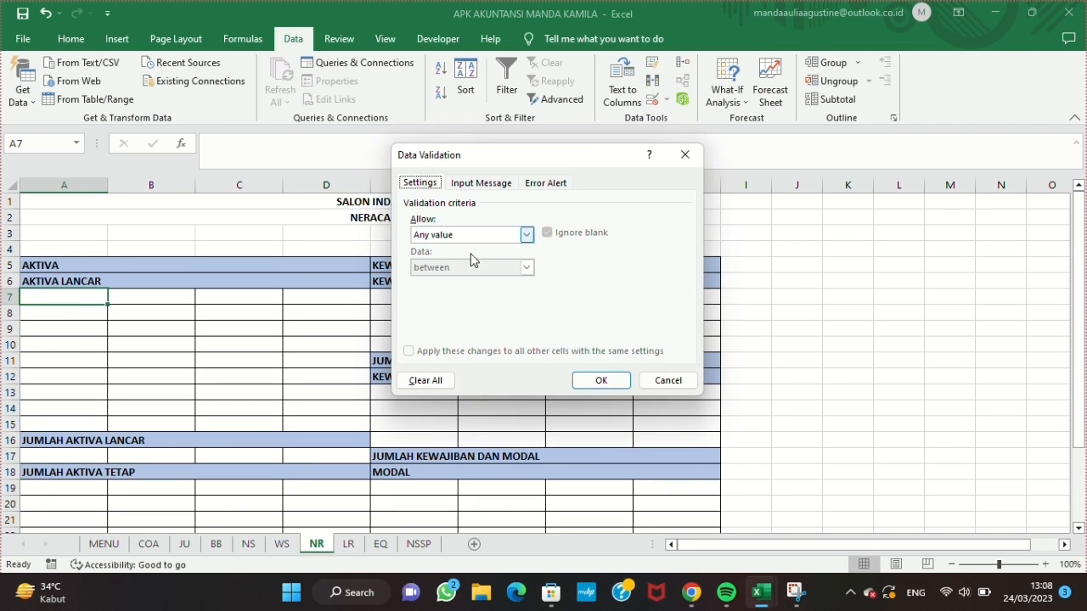
pyautogui.click(509, 234)
pyautogui.click(449, 276)
pyautogui.click(492, 298)
pyautogui.write('=AKUN')
pyautogui.click(601, 380)
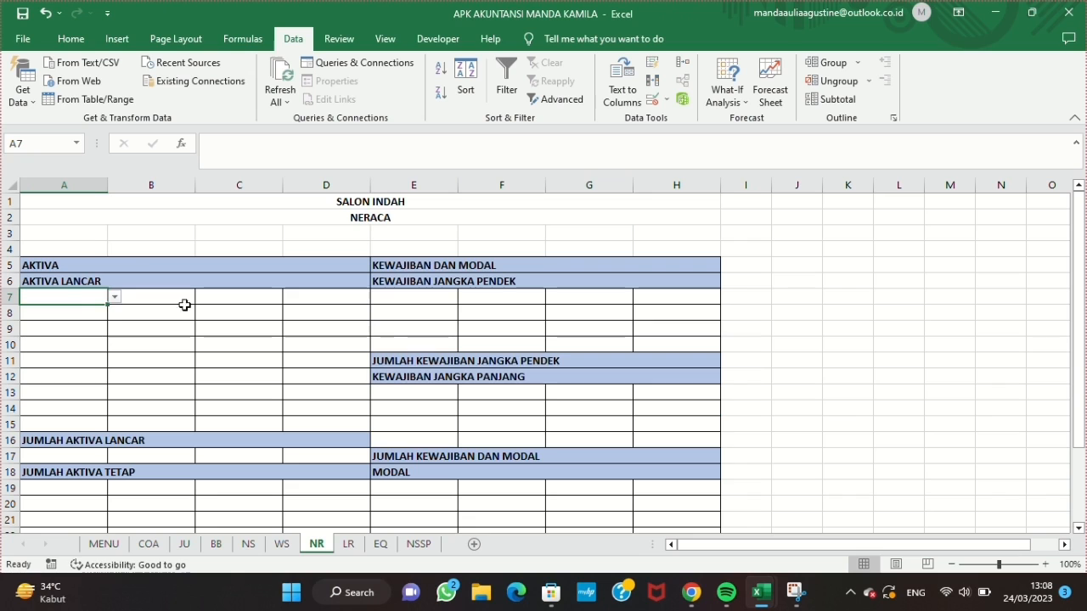
# Step: Copy the list validation from A7 down to A15
pyautogui.moveTo(108, 304); pyautogui.dragTo(107, 366)
pyautogui.moveTo(102, 420); pyautogui.dragTo(101, 426)
pyautogui.click(95, 302)
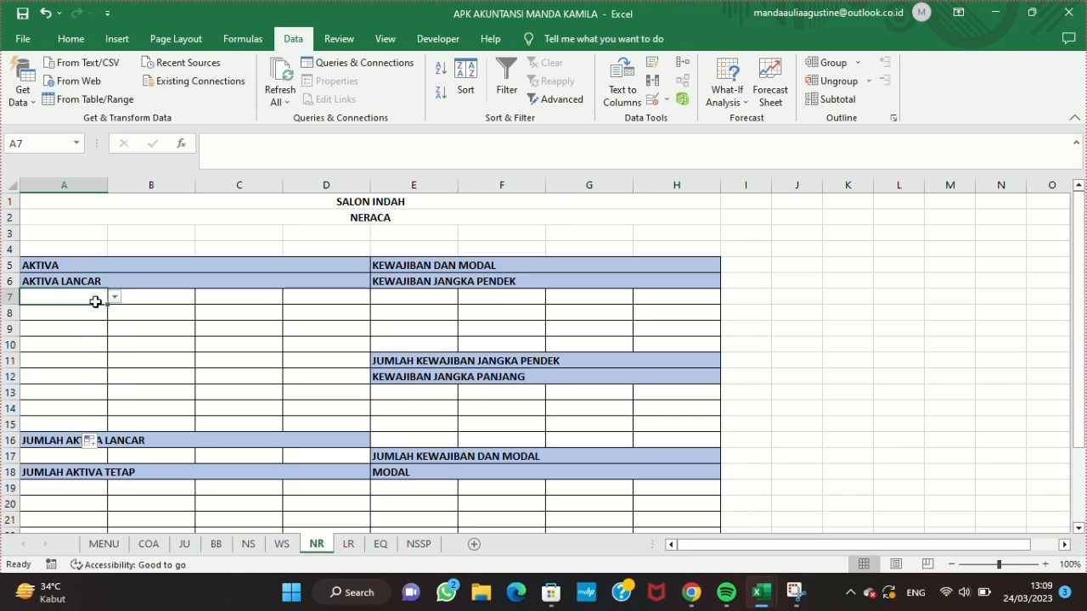
# Step: Narrow code columns A and E, and widen name columns B and F
pyautogui.moveTo(108, 185); pyautogui.dragTo(72, 187)
pyautogui.moveTo(160, 185); pyautogui.dragTo(257, 187)
pyautogui.moveTo(519, 185); pyautogui.dragTo(493, 187)
pyautogui.moveTo(582, 185); pyautogui.dragTo(673, 187)
# Step: Look up the account name in B7 with =IFERROR(VLOOKUP(A7;COA;2);"")
pyautogui.click(235, 293)
pyautogui.write('=')
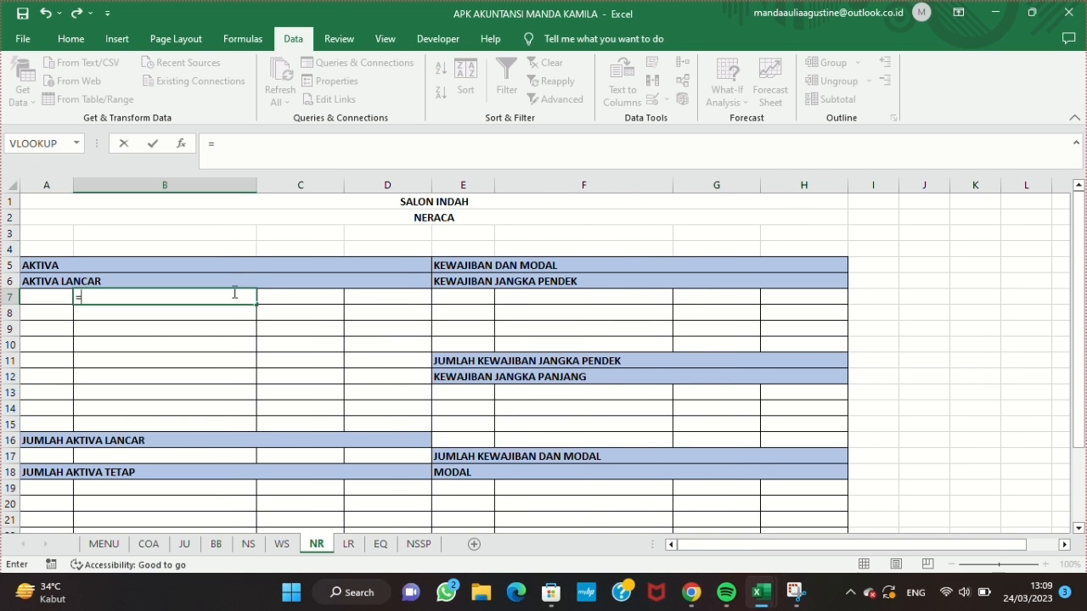
pyautogui.write('IFERROR(VLOOKUP')
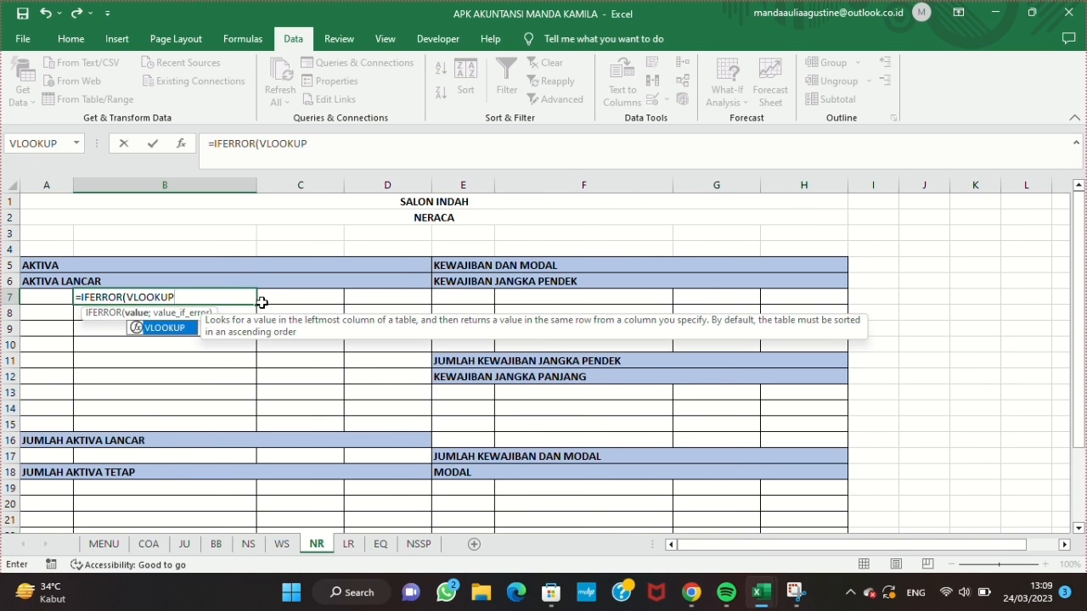
pyautogui.write('(A7;COA;2')
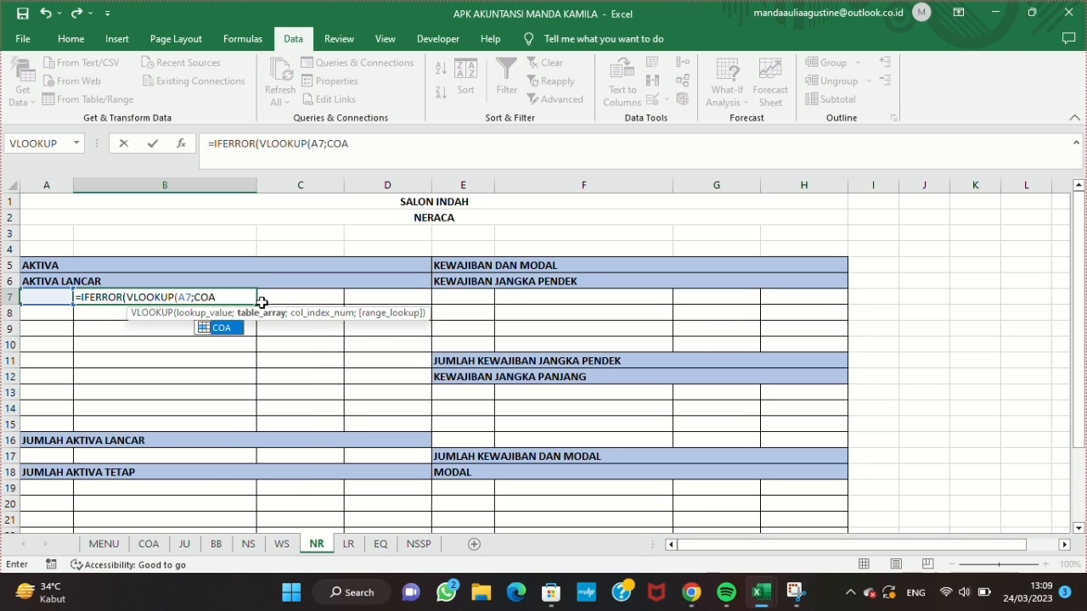
pyautogui.write(');"")')
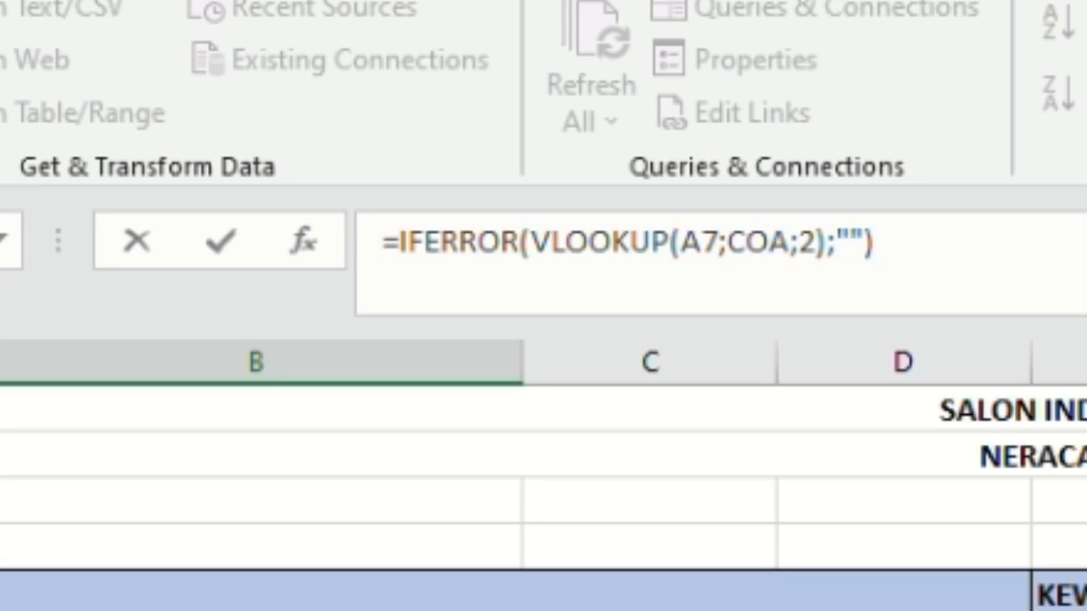
pyautogui.press('Return')
# Step: Try to choose an account code from the validation list in A7
pyautogui.click(54, 299)
pyautogui.click(81, 297)
pyautogui.click(83, 321)
pyautogui.click(81, 297)
pyautogui.click(63, 346)
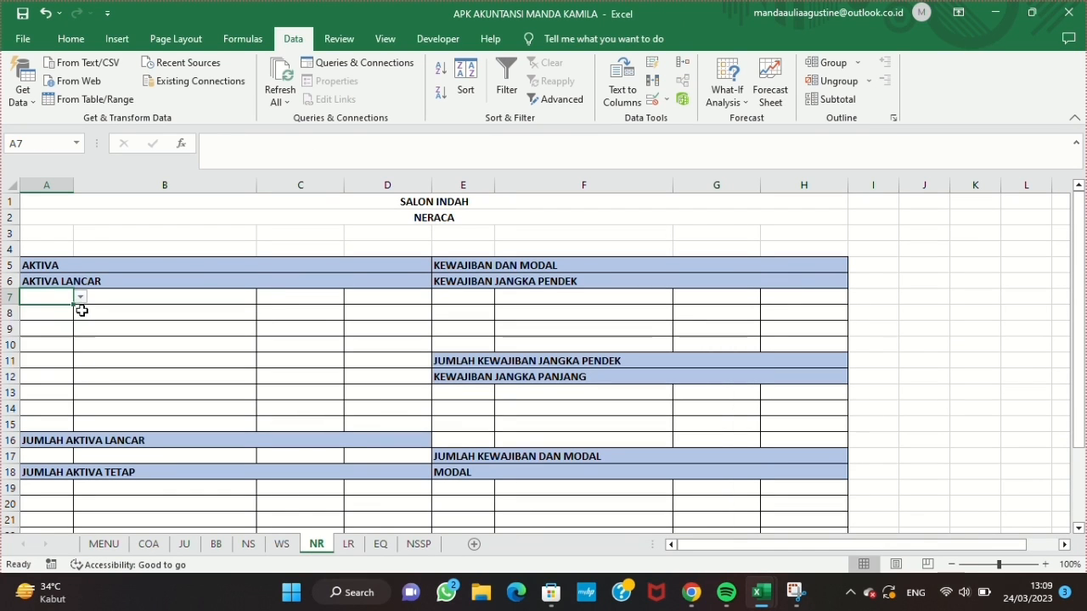
pyautogui.click(49, 295)
pyautogui.click(80, 297)
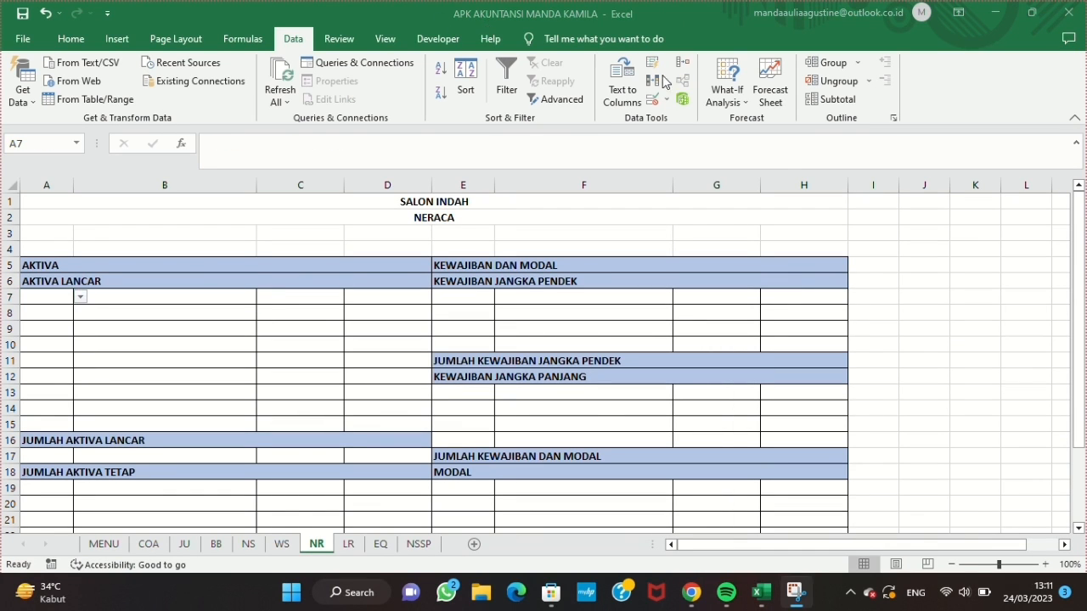
# Step: Revise the data validation list settings of A7
pyautogui.click(667, 100)
pyautogui.click(696, 113)
pyautogui.click(536, 297)
pyautogui.press('Return')
# Step: Choose account code 1101 in A7, and fill the B7 name lookup down to B15
pyautogui.click(81, 297)
pyautogui.click(34, 309)
pyautogui.click(161, 297)
pyautogui.moveTo(256, 304); pyautogui.dragTo(233, 424)
# Step: Enter the account balance formula =SUMIF(WS!A:A;A7;WS!M:M) in C7
pyautogui.click(320, 301)
pyautogui.write('=')
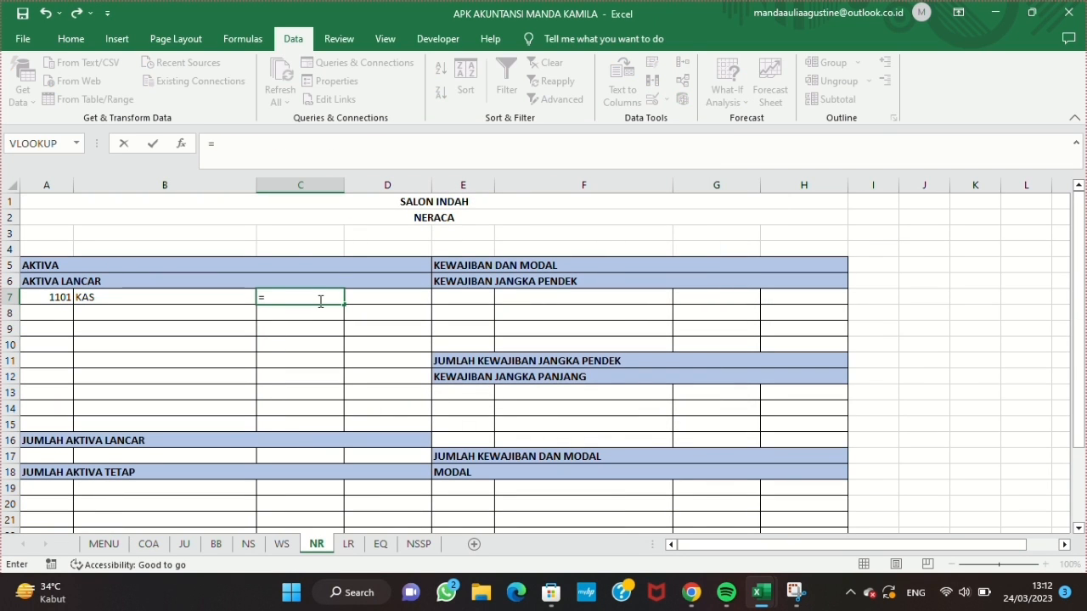
pyautogui.write('SUMIF(')
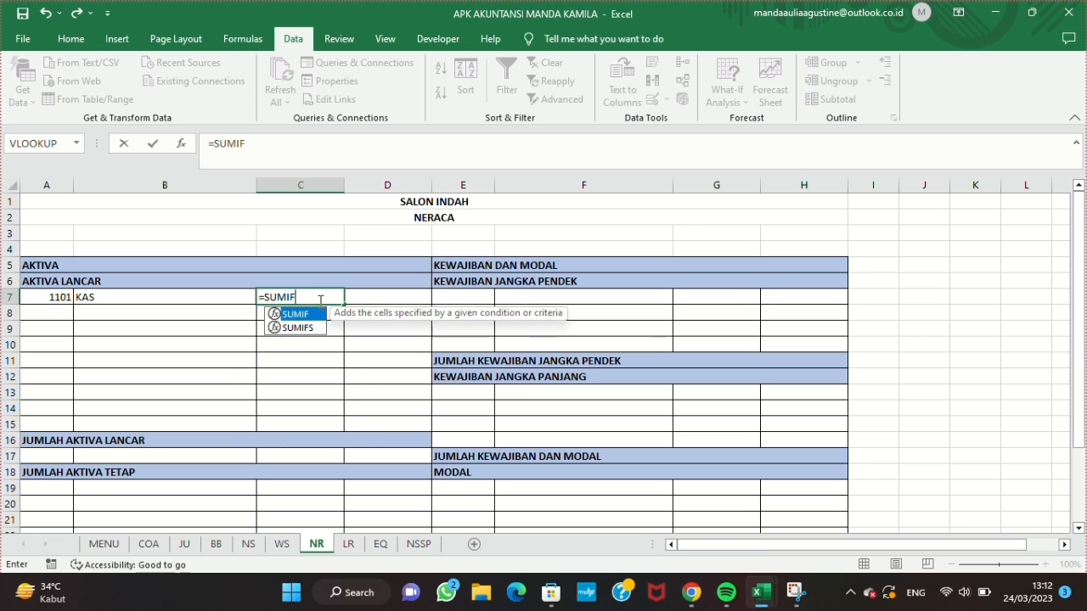
pyautogui.write('A:A;A7;WS!M:M)')
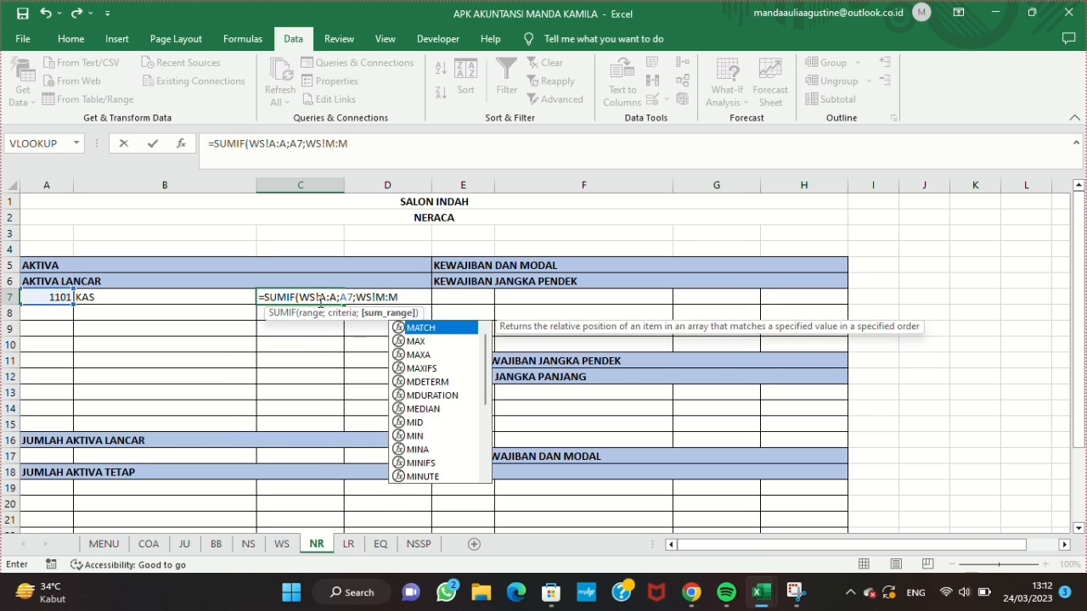
# Step: Append a copy of the SUMIF term to the C7 formula, joined with a plus sign
pyautogui.moveTo(214, 144); pyautogui.dragTo(351, 144)
pyautogui.hotkey('ctrl', 'c')
pyautogui.press('Return')
pyautogui.press('Up')
pyautogui.click(382, 143)
pyautogui.write('+')
pyautogui.hotkey('ctrl', 'v')
# Step: Change the sum range of the second SUMIF in C7 to WS!N:N
pyautogui.click(480, 145)
pyautogui.press('BackSpace')
pyautogui.write('N')
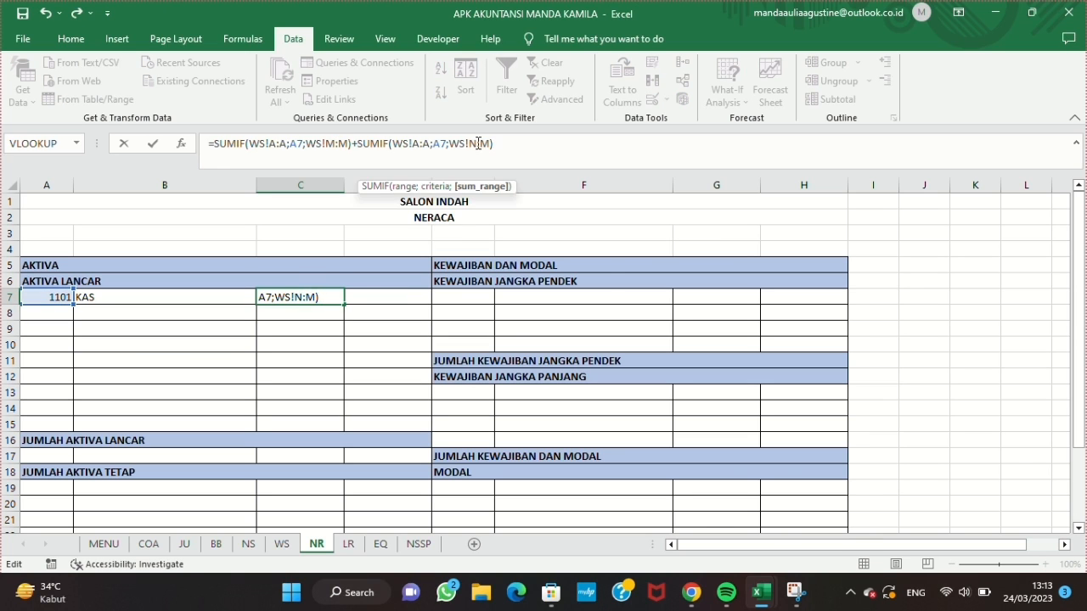
pyautogui.press('Right')
pyautogui.press('Right')
pyautogui.press('BackSpace')
pyautogui.write('N')
pyautogui.press('Return')
# Step: Format C7:C15 as Accounting with the Rp symbol and no decimals, and fill the C7 formula down to C15
pyautogui.click(300, 298)
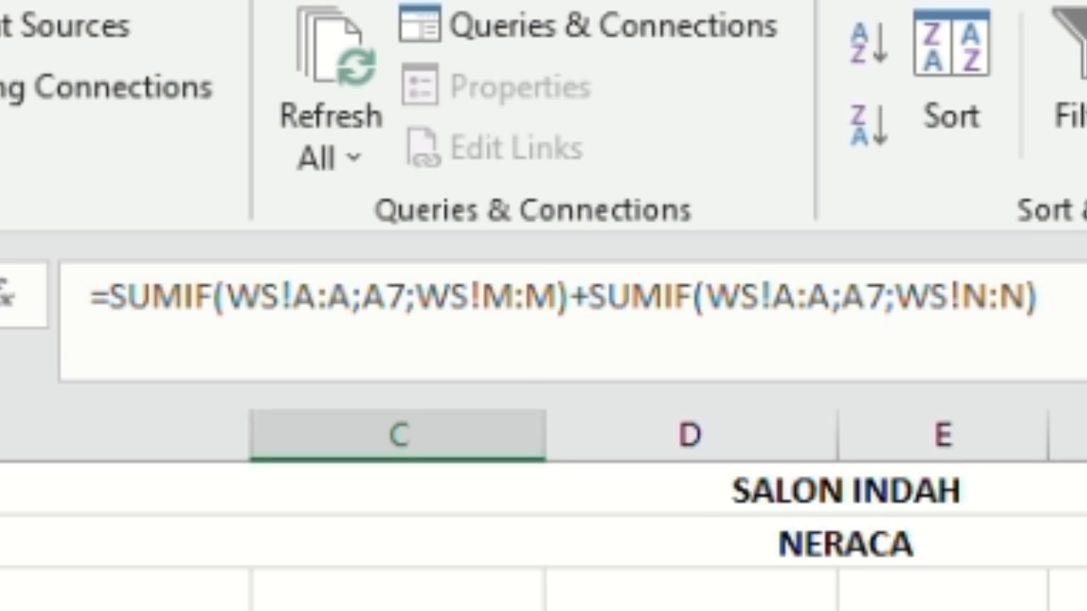
pyautogui.moveTo(301, 297); pyautogui.dragTo(301, 424)
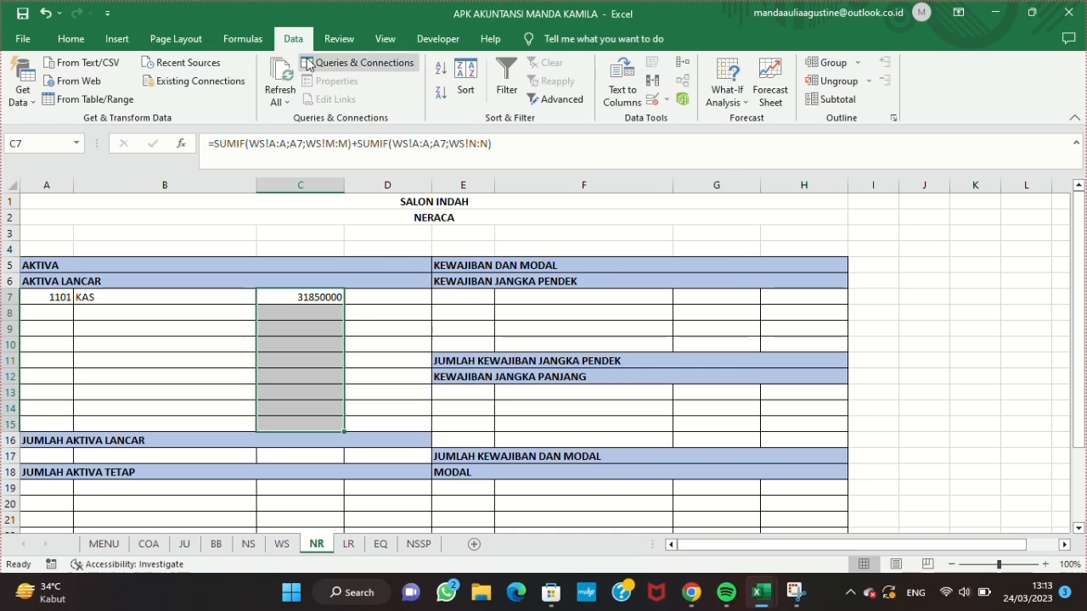
pyautogui.click(70, 39)
pyautogui.click(601, 118)
pyautogui.click(376, 182)
pyautogui.click(654, 445)
pyautogui.click(300, 297)
pyautogui.moveTo(343, 305); pyautogui.dragTo(316, 427)
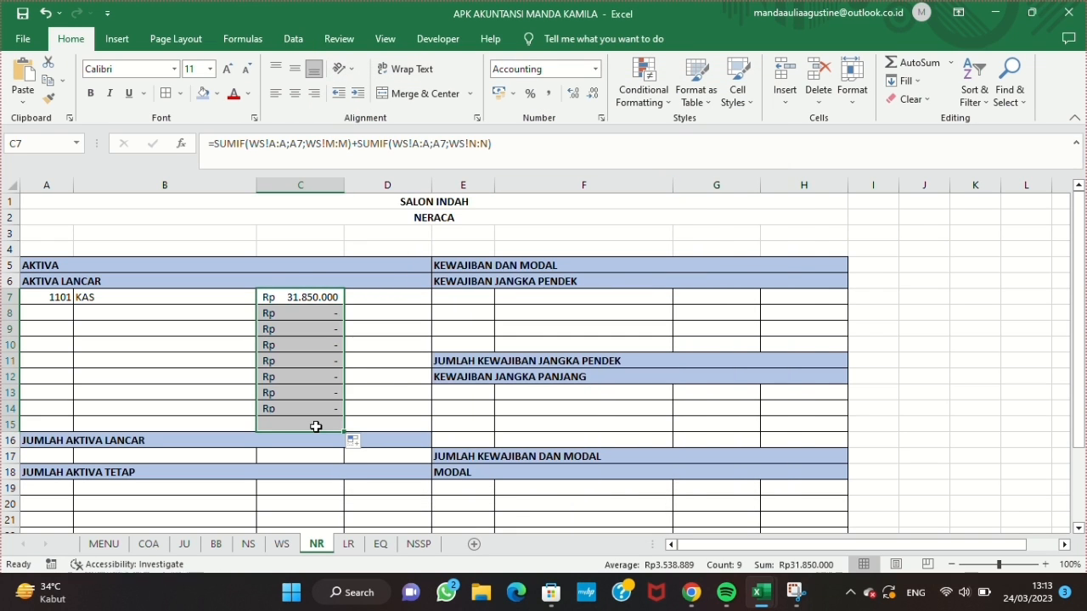
# Step: Total the AKTIVA LANCAR amounts in D16 with the SUM of C7:C15
pyautogui.click(377, 437)
pyautogui.write('=SUM')
pyautogui.press('BackSpace')
pyautogui.press('BackSpace')
pyautogui.press('BackSpace')
pyautogui.press('BackSpace')
pyautogui.write('=SU')
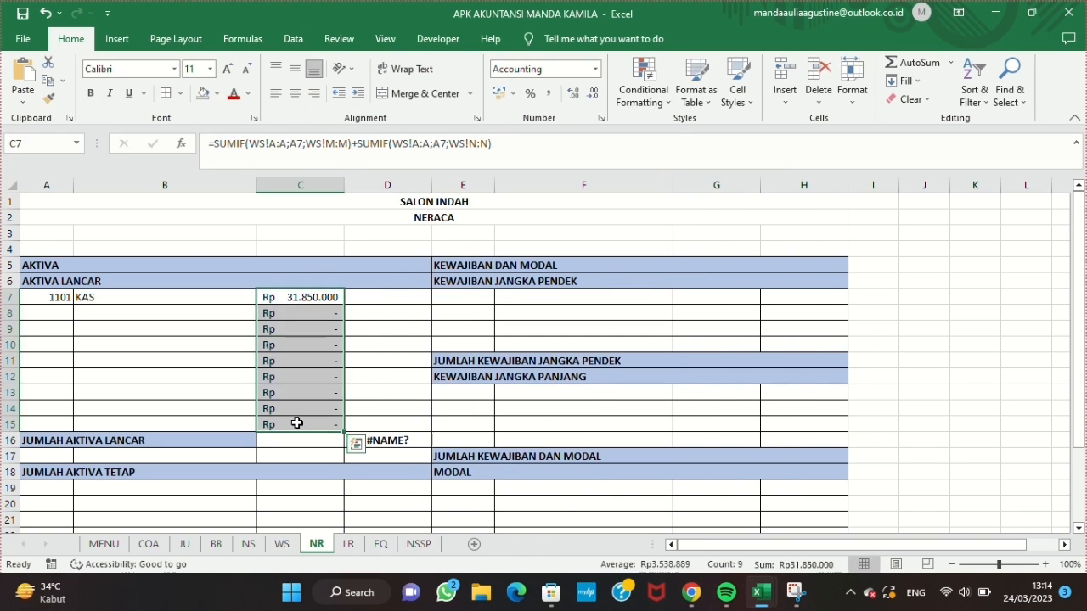
pyautogui.click(376, 440)
pyautogui.write('=SUM(')
pyautogui.moveTo(300, 297); pyautogui.dragTo(301, 425)
pyautogui.press('Return')
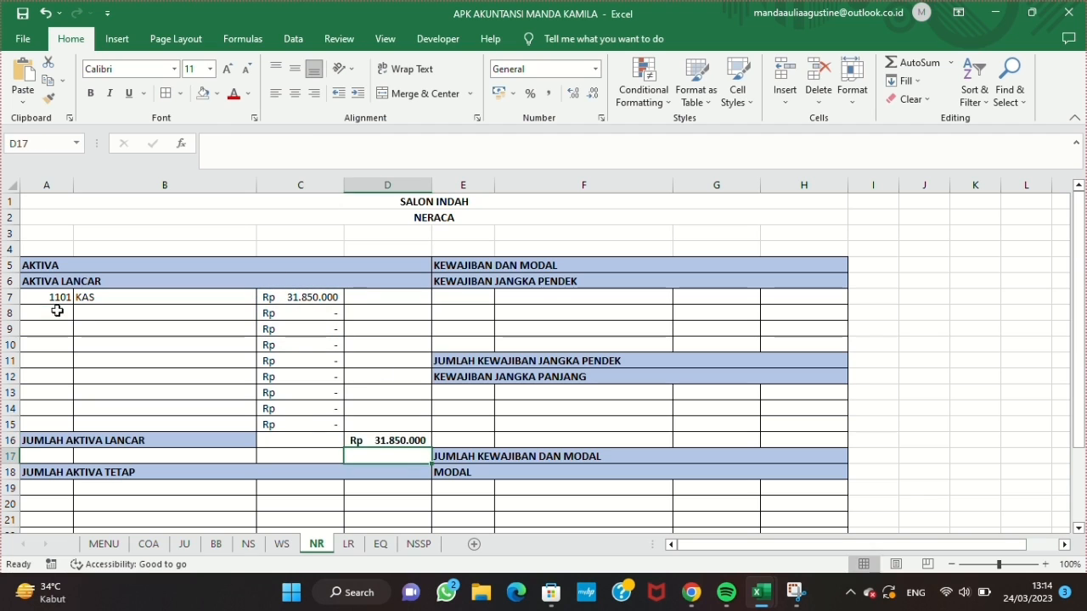
# Step: Extend the A7 account entry down the AKTIVA LANCAR rows, and choose account 1102 in A8 and 1103 in A9
pyautogui.click(61, 314)
pyautogui.click(58, 297)
pyautogui.moveTo(73, 305); pyautogui.dragTo(308, 426)
pyautogui.click(63, 314)
pyautogui.click(81, 313)
pyautogui.click(61, 336)
pyautogui.click(63, 330)
pyautogui.click(80, 328)
pyautogui.click(47, 365)
pyautogui.press('Delete')
# Step: Choose account codes 1104, 1105 and 1106 in A10, A11 and A12
pyautogui.click(58, 346)
pyautogui.click(48, 390)
pyautogui.moveTo(63, 361); pyautogui.dragTo(81, 361)
pyautogui.click(48, 416)
pyautogui.click(49, 379)
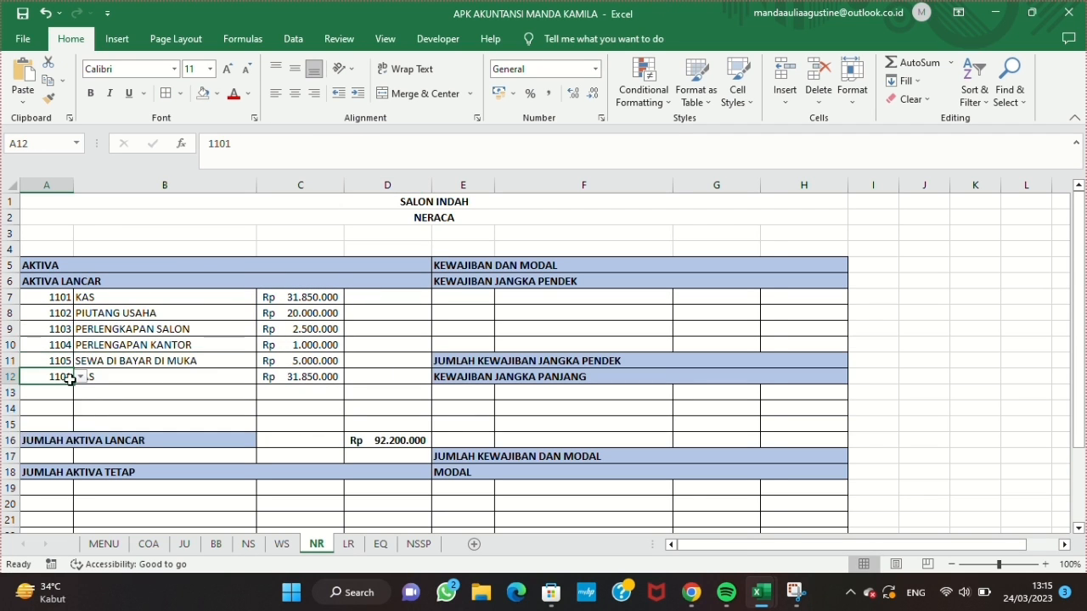
pyautogui.click(81, 376)
pyautogui.click(50, 441)
# Step: Unmerge the JUMLAH AKTIVA TETAP heading in row 18 and remove the fill colour from C18:D18
pyautogui.click(154, 413)
pyautogui.scroll(-2, 154, 412)
pyautogui.click(133, 391)
pyautogui.click(407, 94)
pyautogui.moveTo(297, 393); pyautogui.dragTo(358, 396)
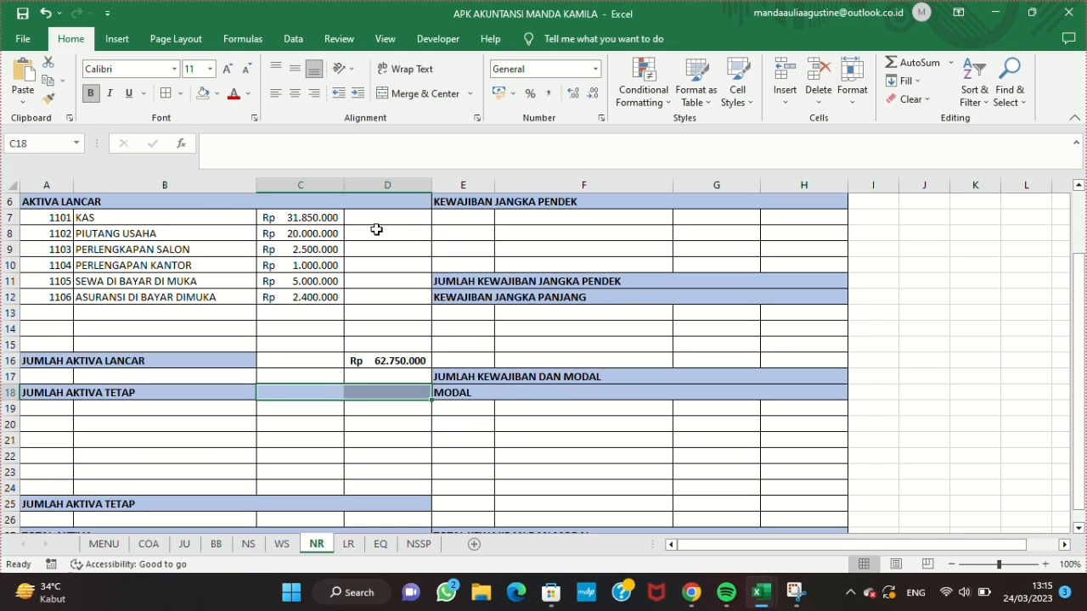
pyautogui.click(217, 94)
pyautogui.click(228, 246)
# Step: Add list data validation with the source =AKB to A19 and copy it down to the rows below
pyautogui.scroll(-2, 289, 419)
pyautogui.click(51, 328)
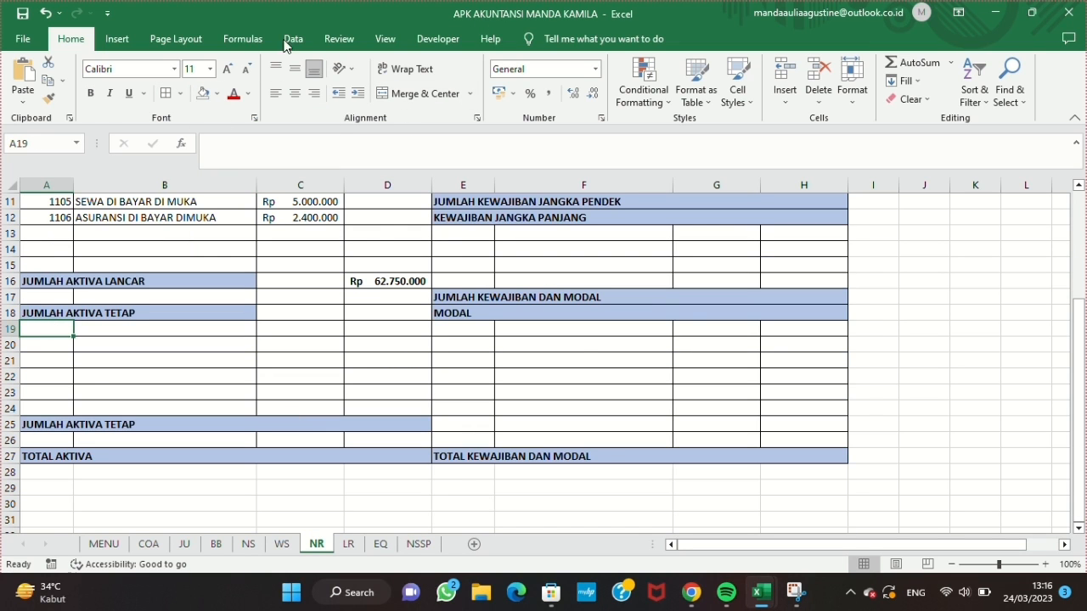
pyautogui.click(292, 39)
pyautogui.click(652, 99)
pyautogui.click(662, 116)
pyautogui.click(524, 234)
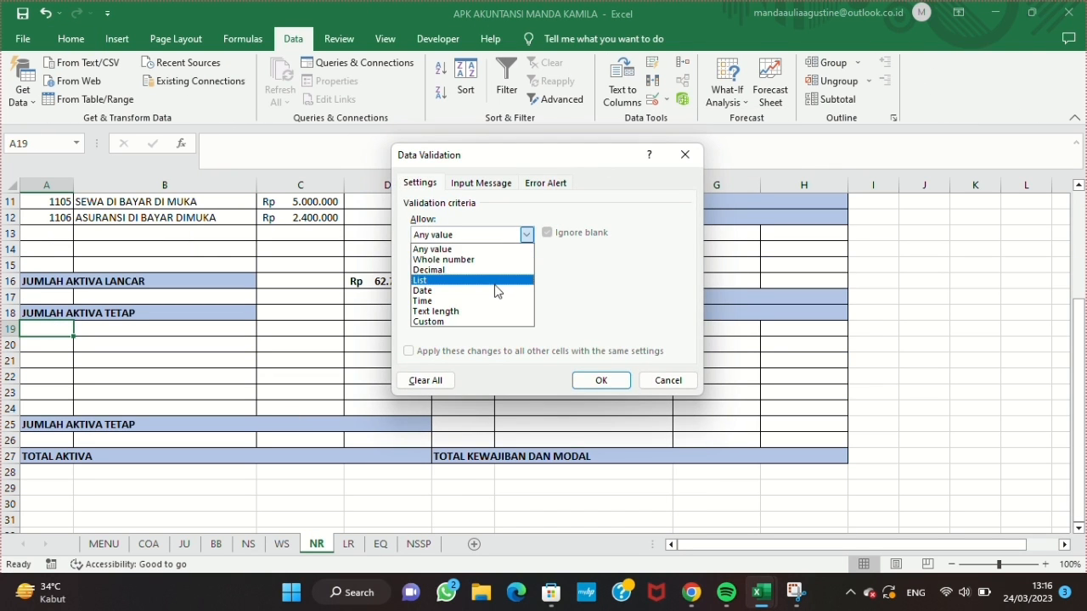
pyautogui.click(459, 280)
pyautogui.click(492, 296)
pyautogui.write('=AKB')
pyautogui.press('Return')
pyautogui.moveTo(73, 336); pyautogui.dragTo(75, 366)
# Step: Copy the name lookup from B12 into B19 and change its lookup cell, giving =IFERROR(VLOOKUP(A19;COAA;2);"")
pyautogui.click(119, 330)
pyautogui.click(124, 217)
pyautogui.moveTo(208, 143); pyautogui.dragTo(408, 141)
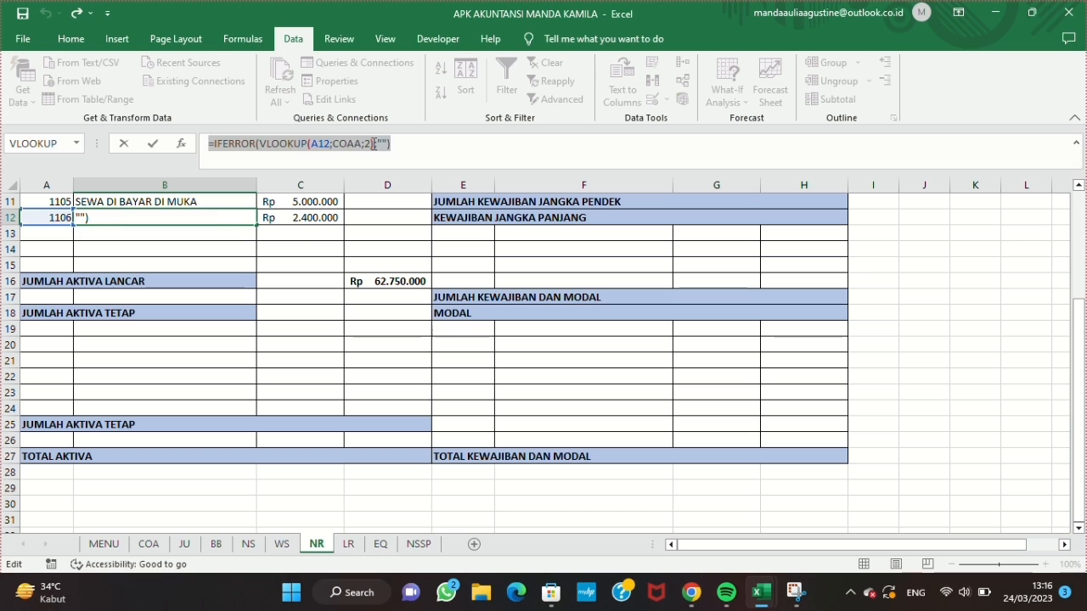
pyautogui.hotkey('ctrl', 'c')
pyautogui.press('Escape')
pyautogui.click(162, 327)
pyautogui.click(299, 136)
pyautogui.hotkey('ctrl', 'v')
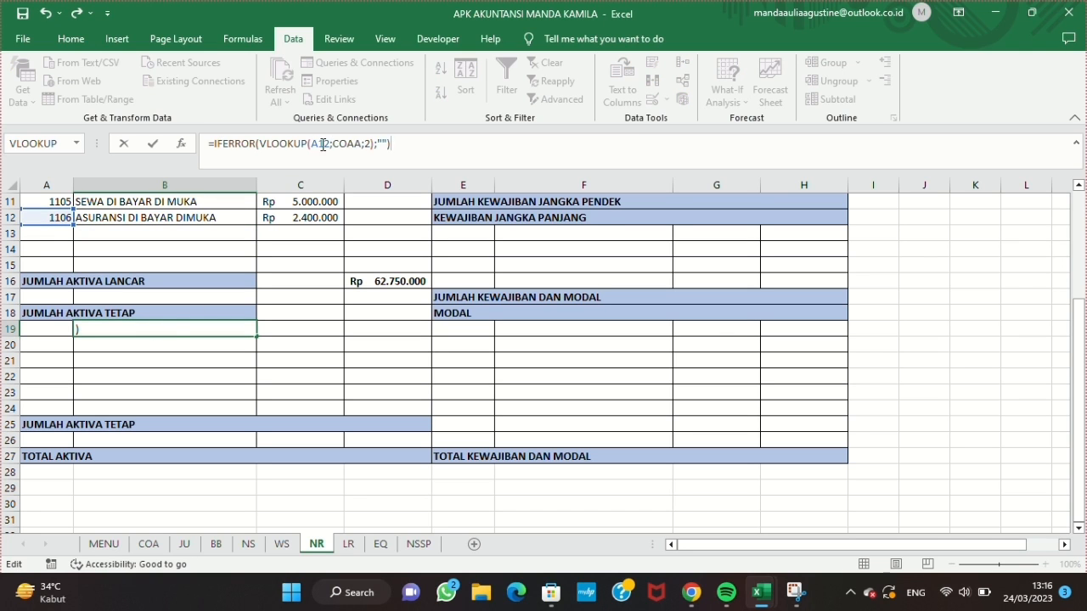
pyautogui.click(323, 145)
pyautogui.press('Delete')
pyautogui.write('9')
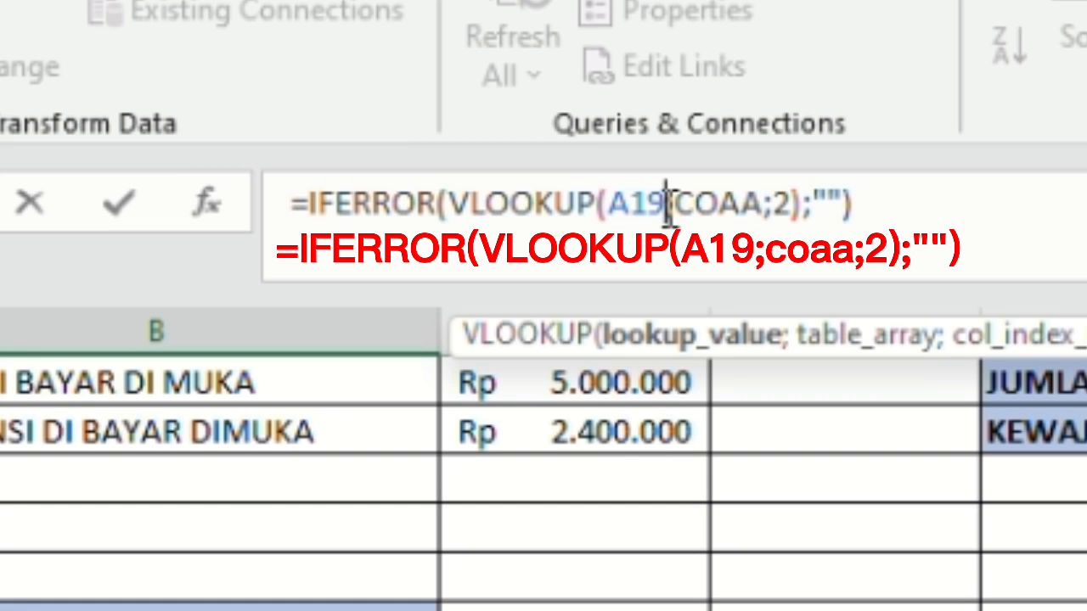
pyautogui.press('Return')
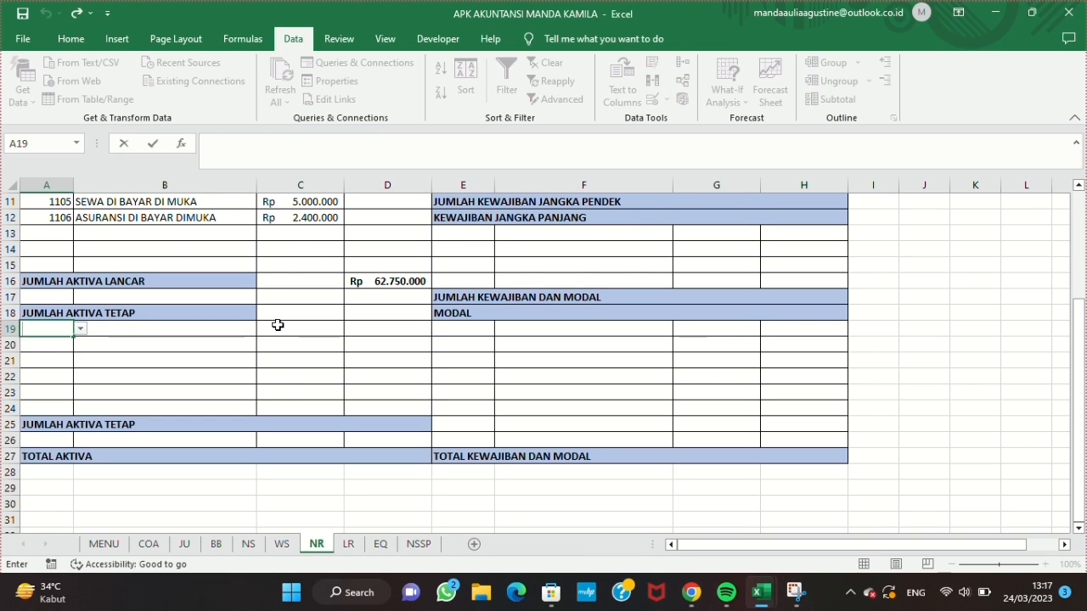
# Step: Copy the C12 formula into C19 and point both criteria to A19, giving =SUMIF(WS!A:A;A19;WS!M:M)+SUMIF(WS!A:A;A19;WS!N:N)
pyautogui.click(295, 218)
pyautogui.click(204, 148)
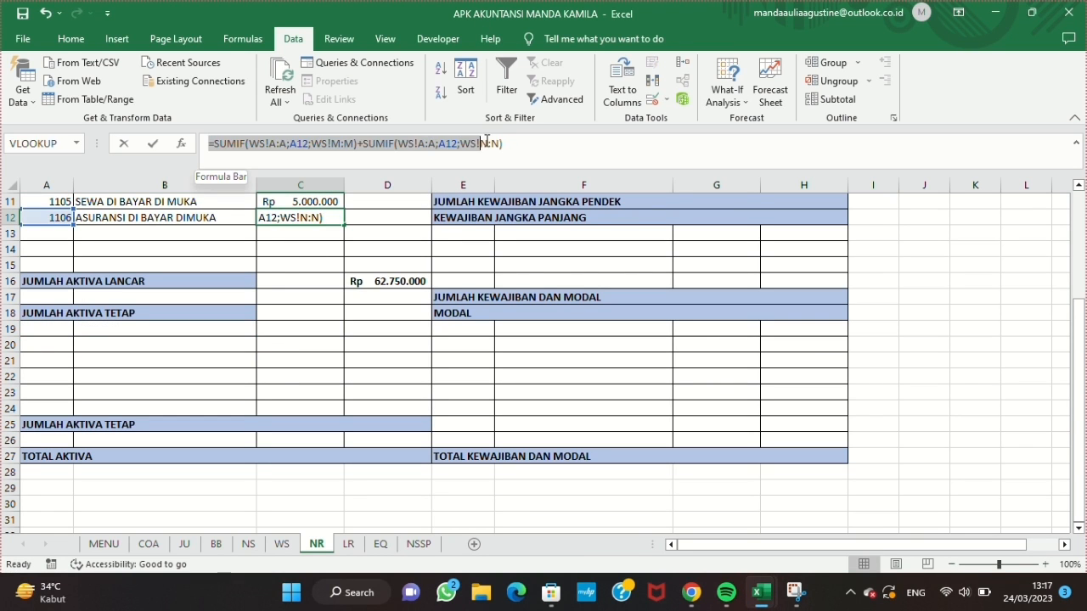
pyautogui.press('Return')
pyautogui.click(301, 328)
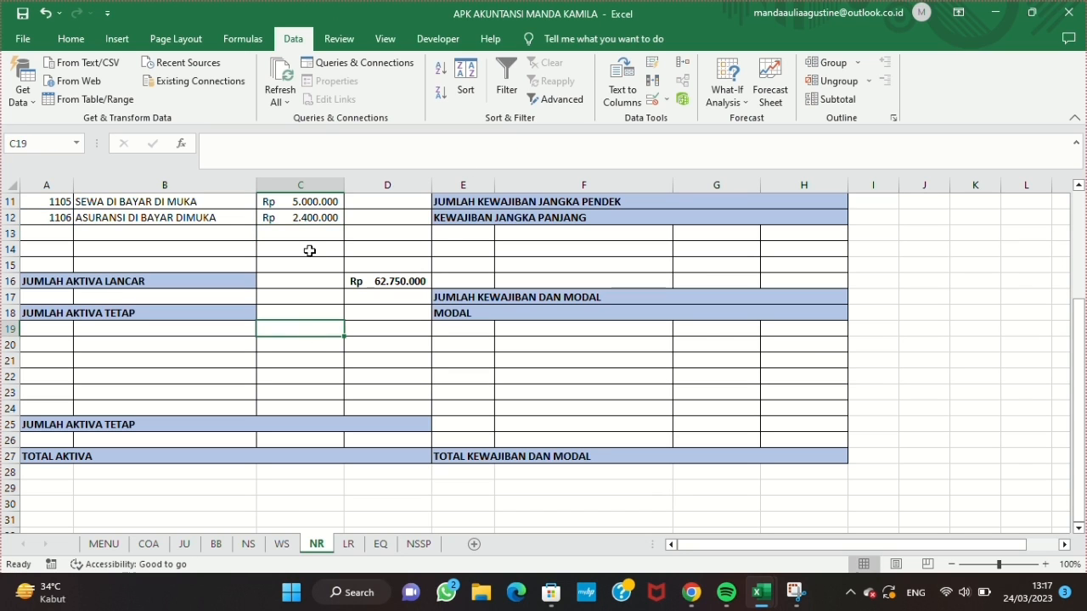
pyautogui.click(315, 145)
pyautogui.hotkey('ctrl', 'v')
pyautogui.press('BackSpace')
pyautogui.write('9')
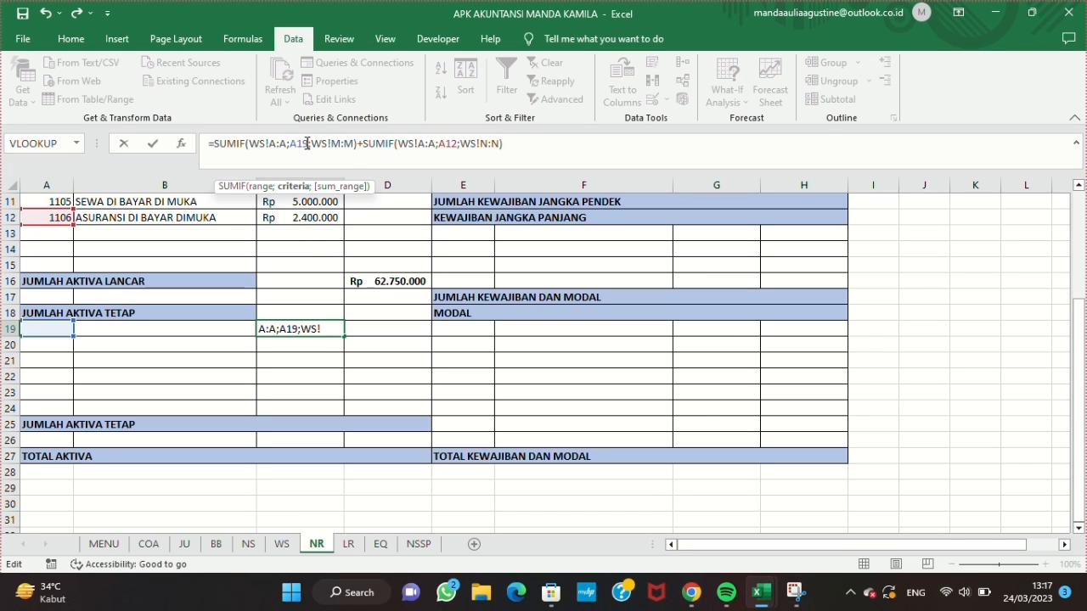
pyautogui.press('BackSpace')
pyautogui.write('9')
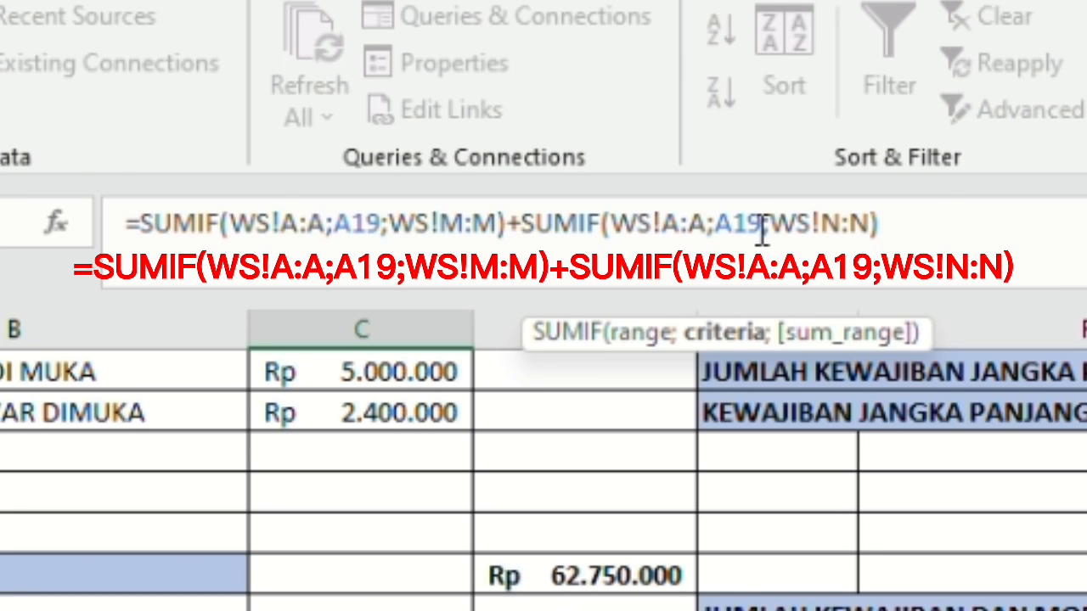
pyautogui.press('Return')
# Step: Choose account code 1210 in A19 and 1211 in A20
pyautogui.click(68, 331)
pyautogui.click(79, 328)
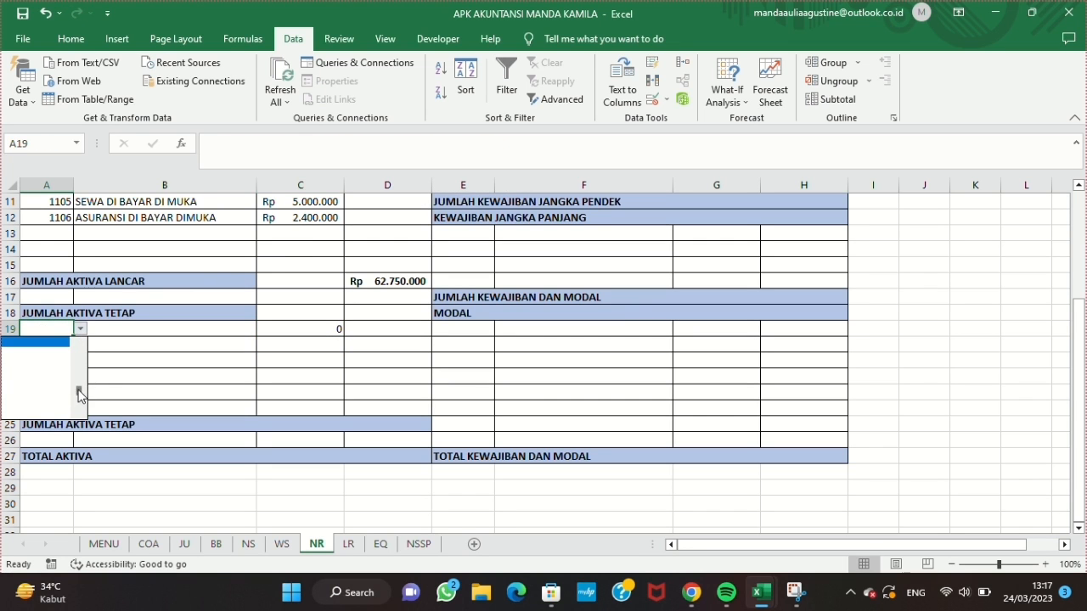
pyautogui.moveTo(78, 390)
pyautogui.mouseDown()
pyautogui.moveTo(78, 366)
pyautogui.moveTo(78, 406)
pyautogui.moveTo(80, 374)
pyautogui.mouseUp()
pyautogui.click(55, 341)
pyautogui.click(56, 344)
pyautogui.click(80, 345)
pyautogui.click(46, 359)
# Step: Format C19:C24 as Accounting with the Rp symbol and 0 decimal places
pyautogui.moveTo(330, 323); pyautogui.dragTo(311, 409)
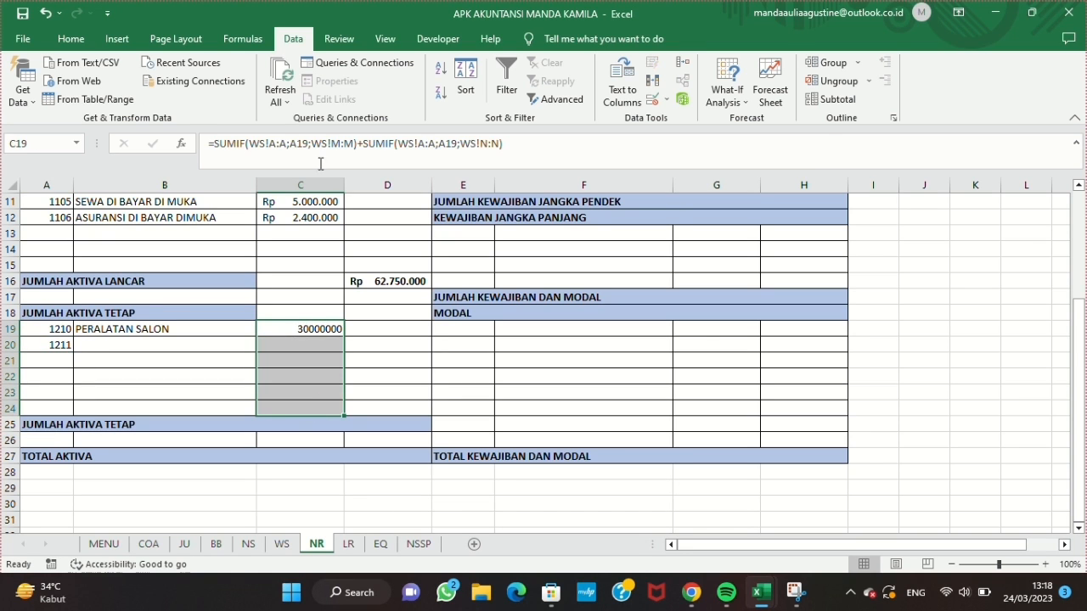
pyautogui.click(70, 40)
pyautogui.click(604, 117)
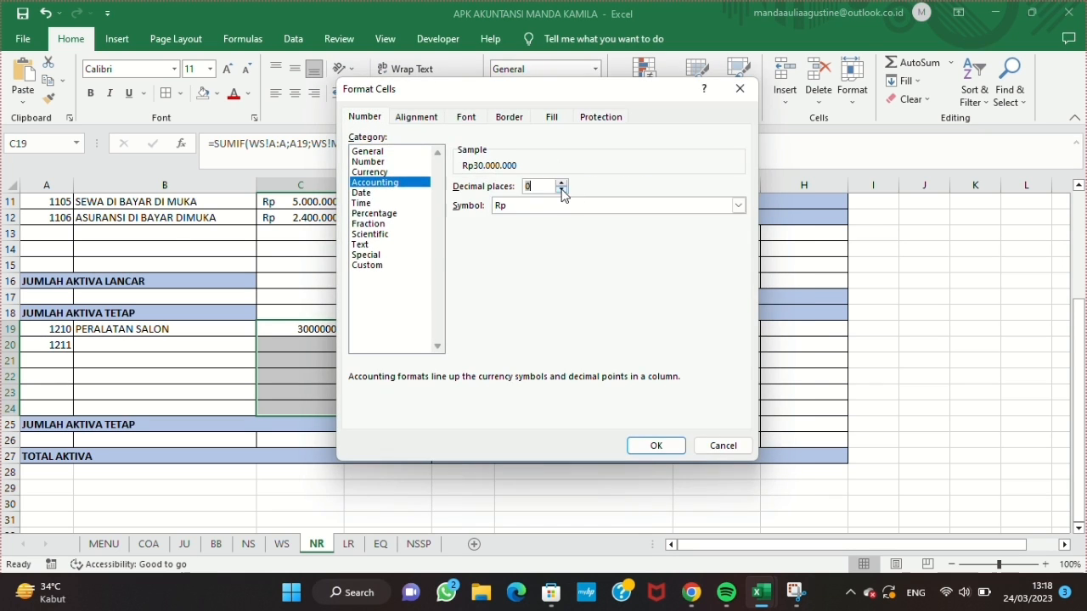
pyautogui.press('Return')
# Step: Fill the B19 name lookup down to B20 and enter the label NILAI BUKU in A21
pyautogui.click(155, 343)
pyautogui.click(173, 330)
pyautogui.moveTo(257, 337); pyautogui.dragTo(253, 350)
pyautogui.click(56, 362)
pyautogui.write('NILAI BUKU')
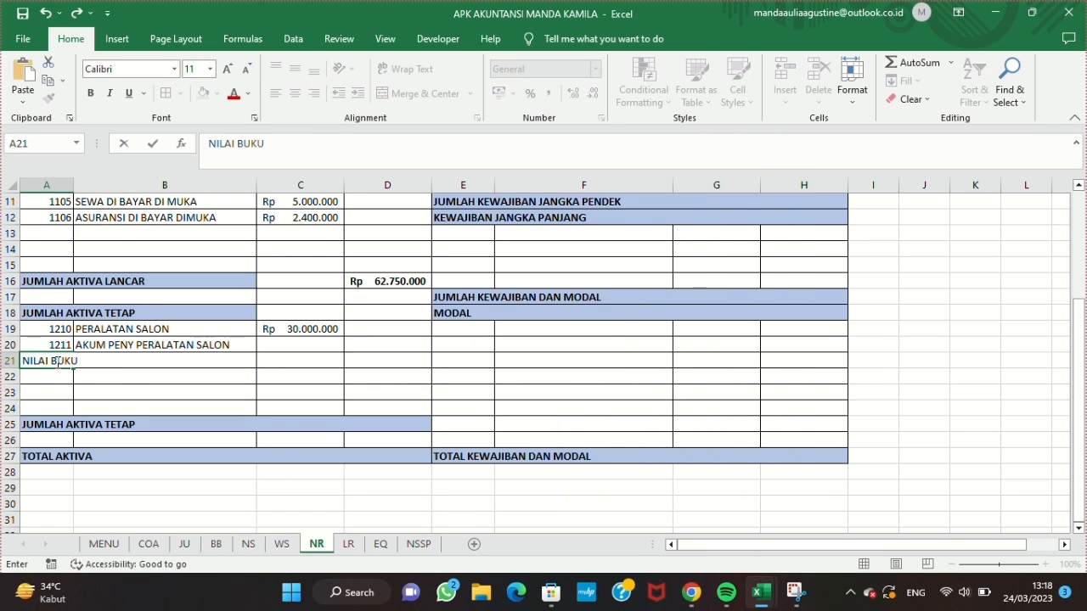
pyautogui.press('Return')
# Step: Try to merge the NILAI BUKU label across A21:B21
pyautogui.click(56, 360)
pyautogui.moveTo(56, 360); pyautogui.dragTo(190, 364)
pyautogui.press('Return')
pyautogui.click(35, 362)
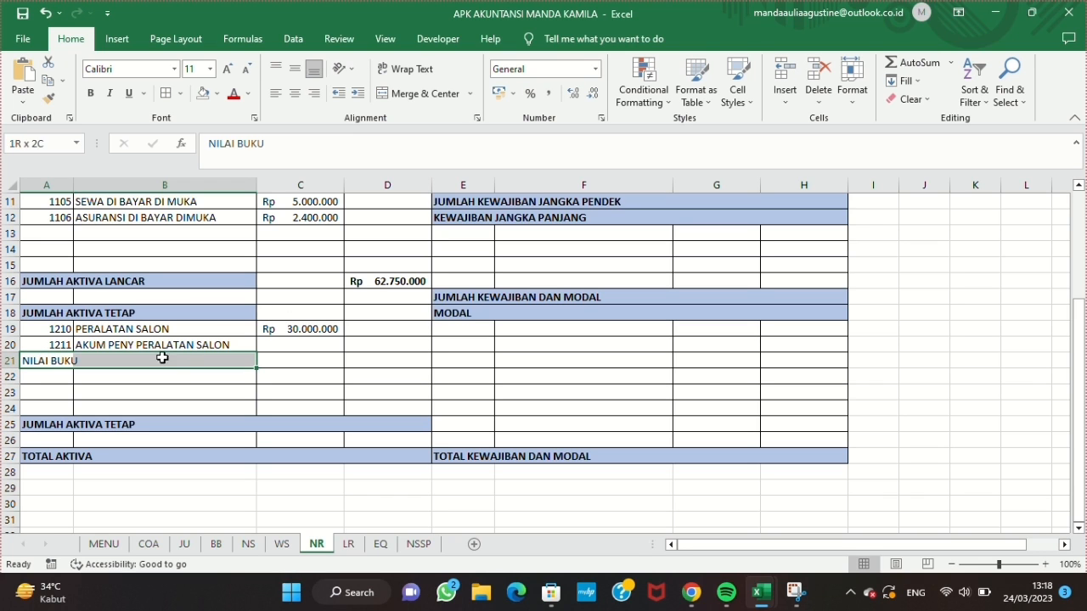
pyautogui.click(422, 94)
pyautogui.hotkey('ctrl', 'z')
# Step: Enter NILAI BUKU in A24, merge it across A24:B24 and align it left
pyautogui.click(51, 408)
pyautogui.write('NILAI BUKU')
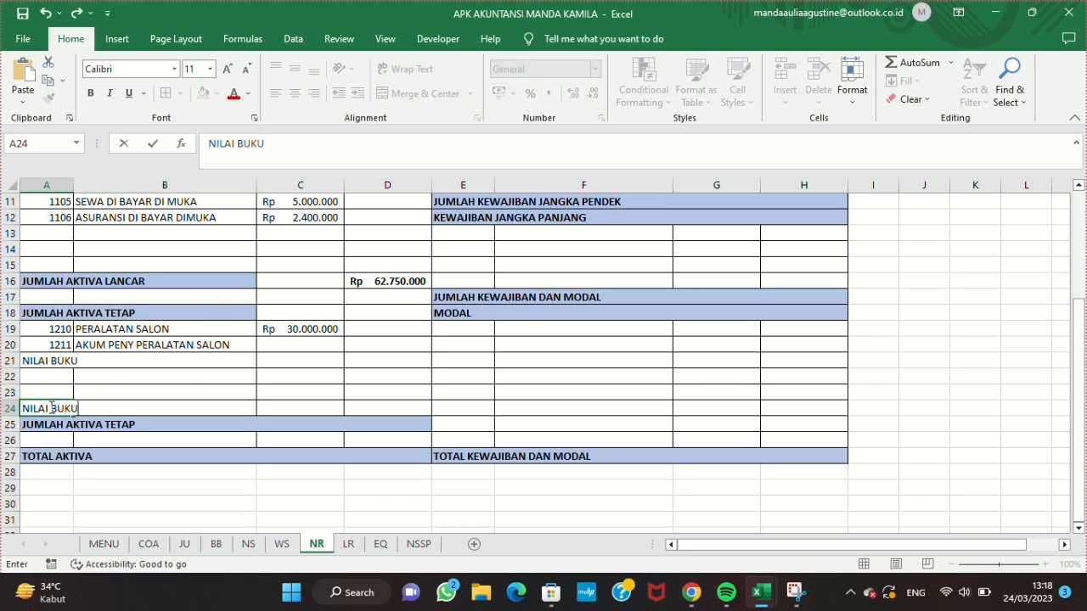
pyautogui.click(103, 380)
pyautogui.moveTo(44, 411); pyautogui.dragTo(128, 409)
pyautogui.click(397, 94)
pyautogui.click(278, 93)
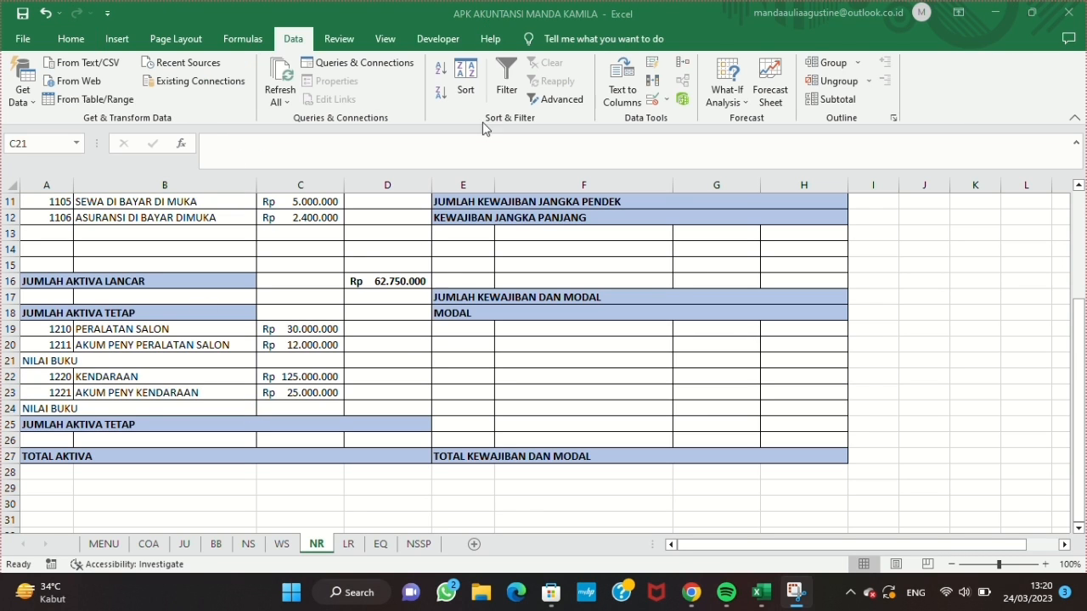
# Step: Calculate the book value of the salon equipment in D21 with =C19-C20
pyautogui.click(361, 361)
pyautogui.write('=')
pyautogui.click(340, 328)
pyautogui.write('-')
pyautogui.click(323, 345)
pyautogui.press('Return')
# Step: Calculate the vehicle's book value in D24 with =C22-C23
pyautogui.click(364, 407)
pyautogui.write('=')
pyautogui.click(327, 376)
pyautogui.write('-')
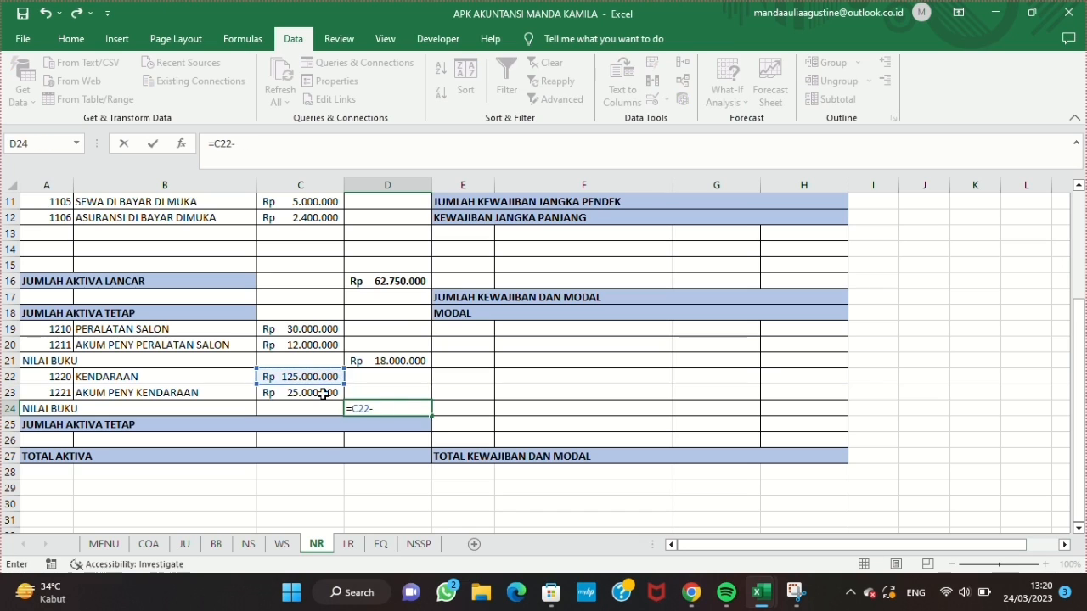
pyautogui.click(322, 393)
pyautogui.press('Return')
# Step: Unmerge the JUMLAH AKTIVA TETAP total row 25 and remove the fill colour from C25:D25
pyautogui.click(71, 38)
pyautogui.click(422, 93)
pyautogui.moveTo(329, 422); pyautogui.dragTo(386, 424)
pyautogui.click(218, 93)
pyautogui.click(227, 241)
# Step: Total the fixed assets in D25 with =D21+D24
pyautogui.click(387, 424)
pyautogui.write('=')
pyautogui.click(404, 359)
pyautogui.write('+')
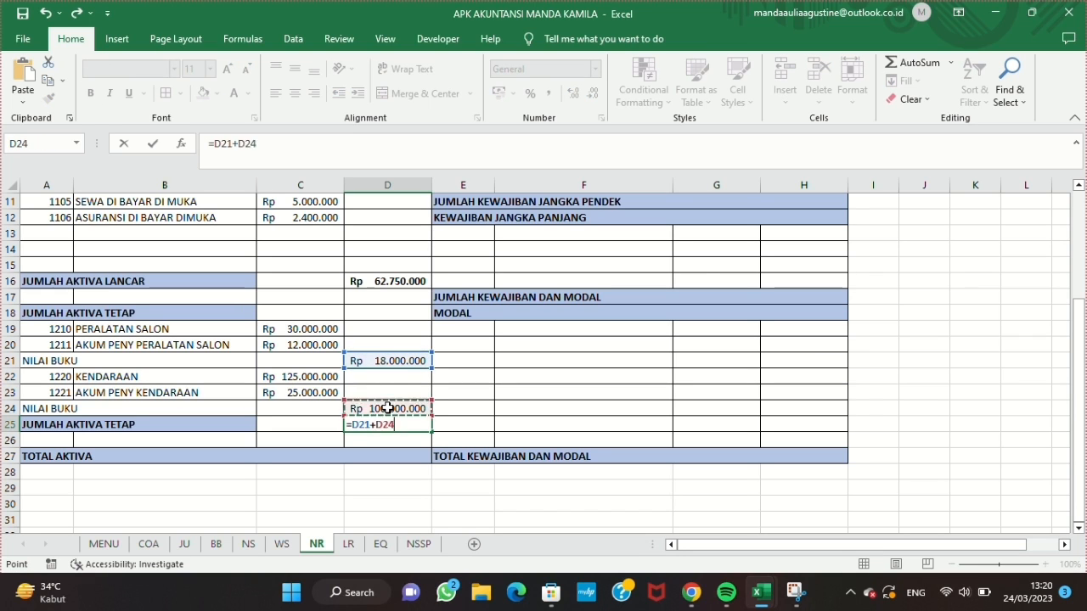
pyautogui.click(387, 409)
pyautogui.press('Return')
# Step: Calculate TOTAL AKTIVA in D27 with =D16+D25
pyautogui.click(483, 16)
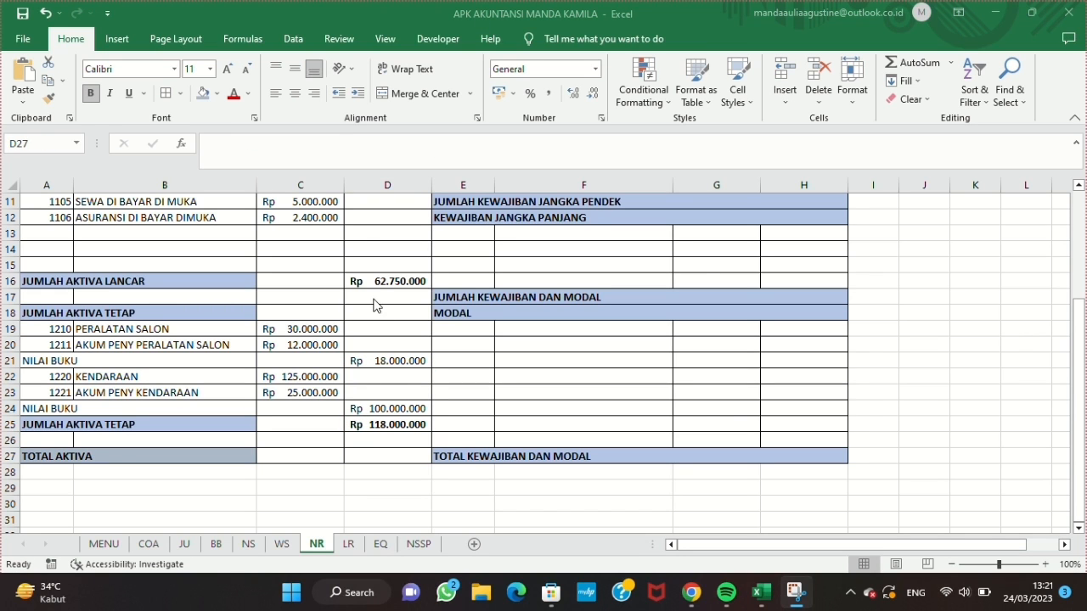
pyautogui.write('=')
pyautogui.click(403, 280)
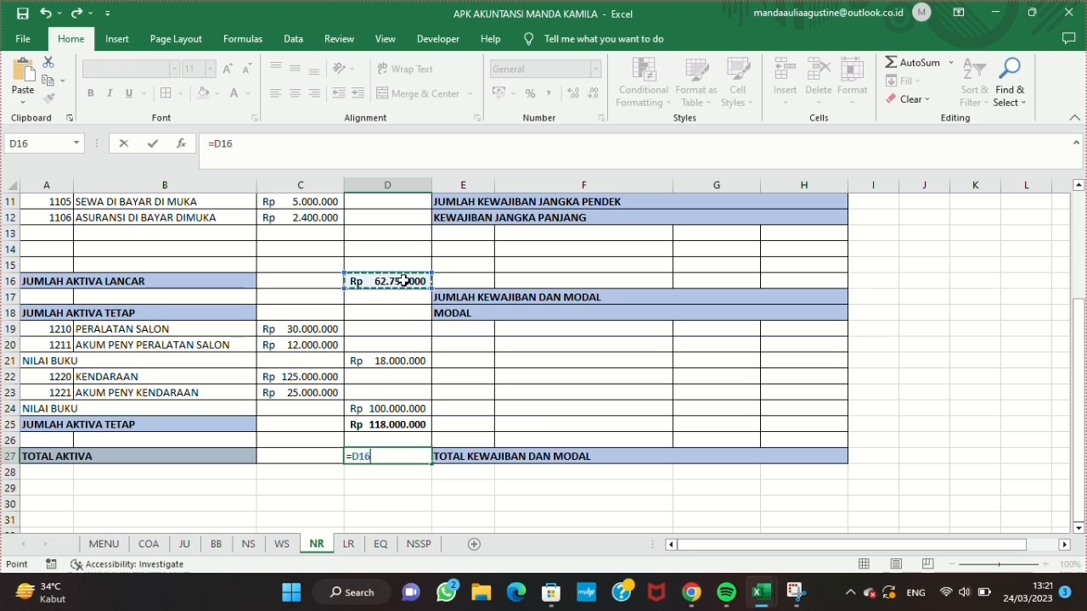
pyautogui.click(367, 425)
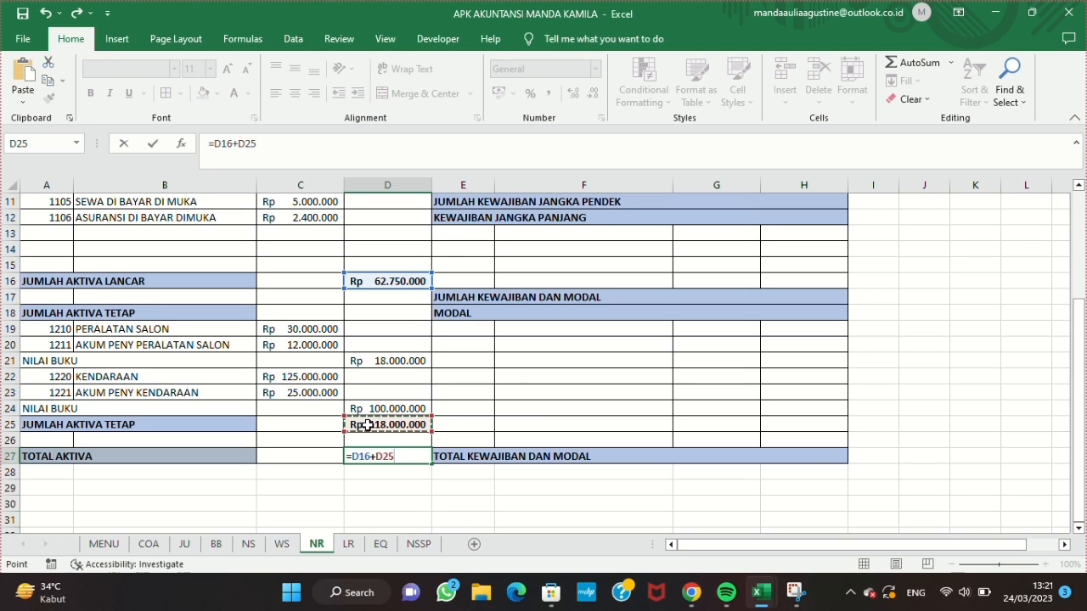
pyautogui.press('Return')
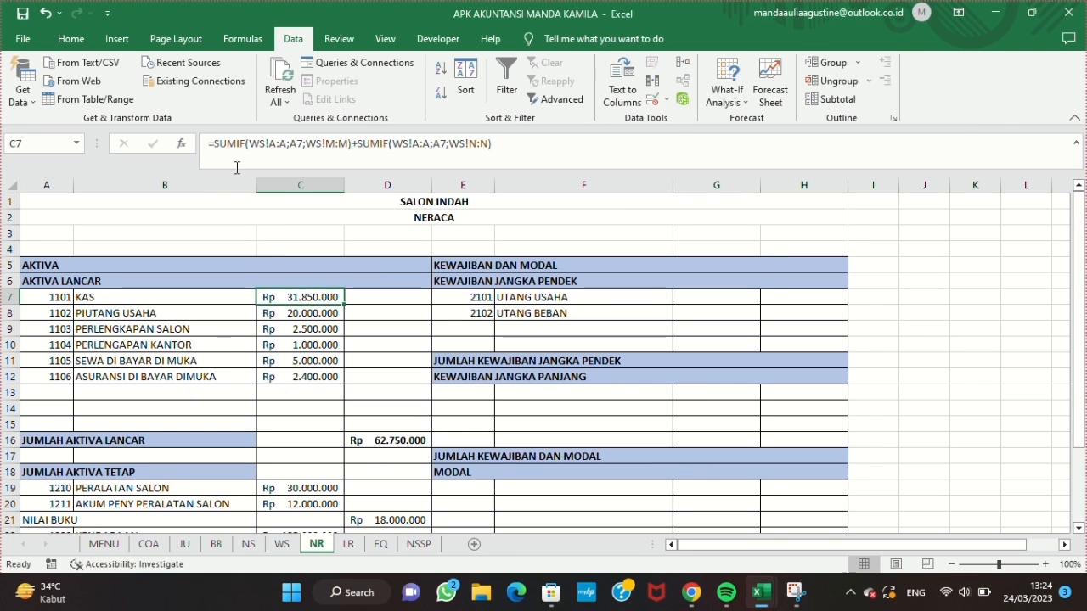
# Step: Copy the text of the C7 SUMIF formula into G7 for the UTANG USAHA amount
pyautogui.tripleClick(578, 146)
pyautogui.hotkey('ctrl', 'c')
pyautogui.press('Escape')
pyautogui.click(701, 305)
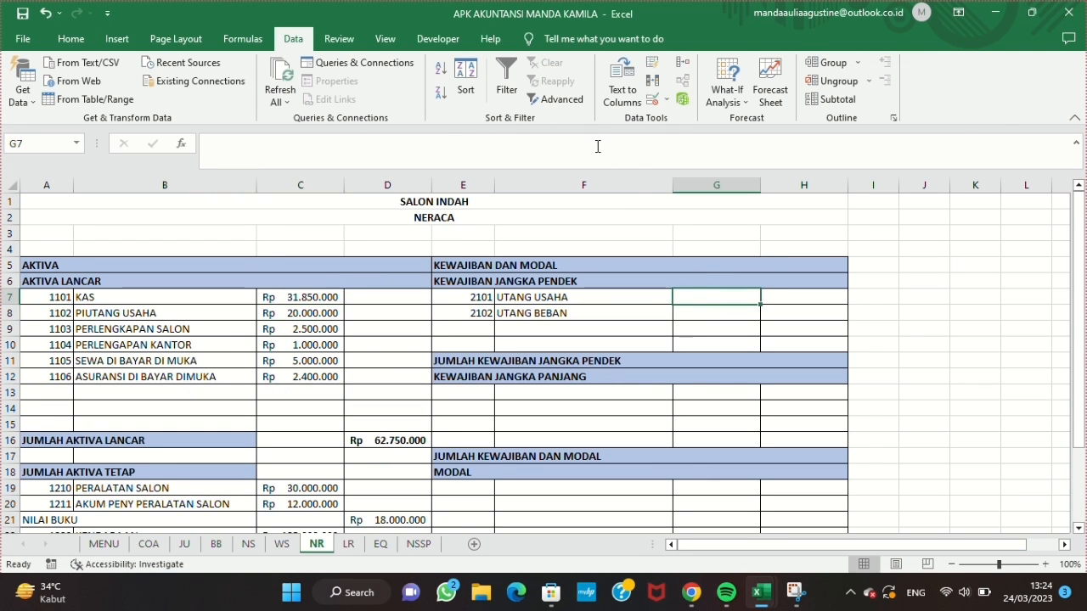
pyautogui.click(597, 145)
pyautogui.hotkey('ctrl', 'v')
# Step: Change both criteria in the G7 formula to E7, giving =SUMIF(WS!A:A;E7;WS!M:M)+SUMIF(WS!A:A;E7;WS!N:N)
pyautogui.click(303, 145)
pyautogui.press('BackSpace')
pyautogui.press('BackSpace')
pyautogui.write('E7')
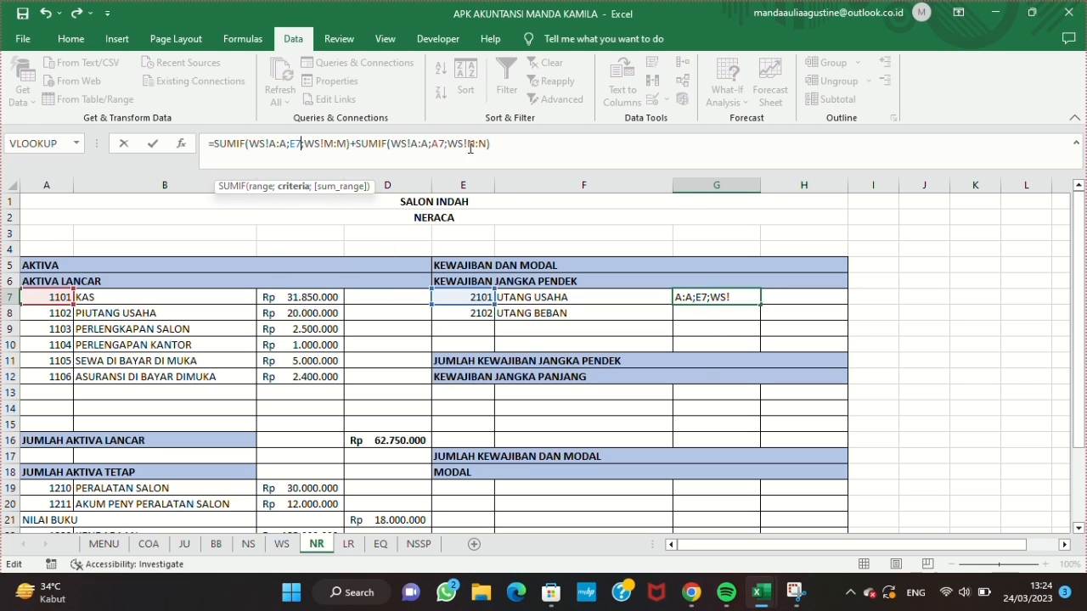
pyautogui.click(438, 145)
pyautogui.press('BackSpace')
pyautogui.write('E')
pyautogui.press('Return')
# Step: Format G7:G8 as Accounting with the Rp symbol and 0 decimals, and fill the G7 formula down to G8
pyautogui.click(709, 303)
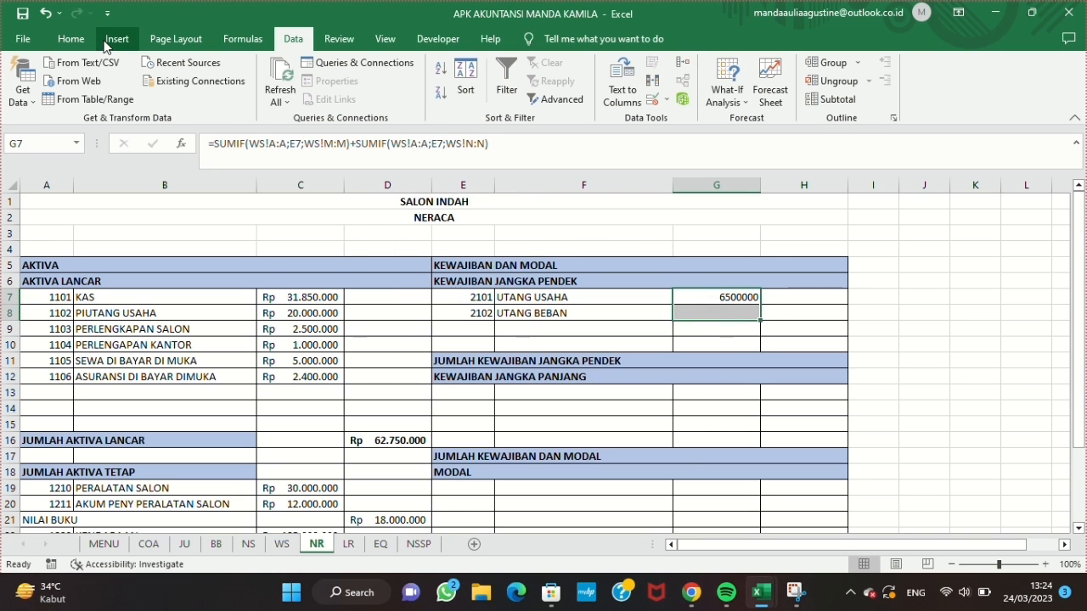
pyautogui.click(70, 38)
pyautogui.click(604, 118)
pyautogui.click(374, 181)
pyautogui.click(558, 191)
pyautogui.click(558, 191)
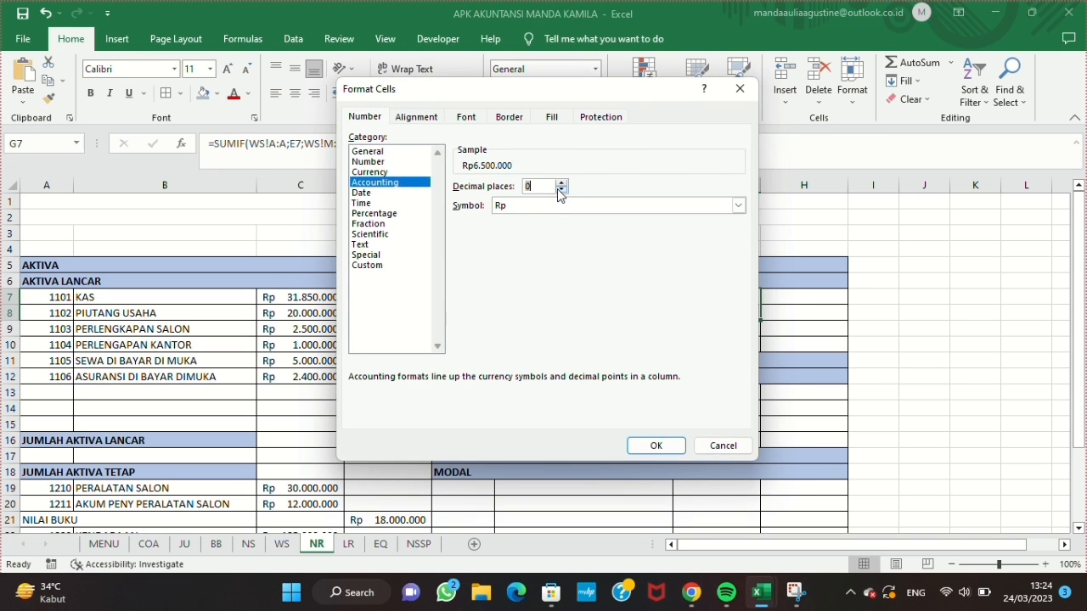
pyautogui.click(655, 445)
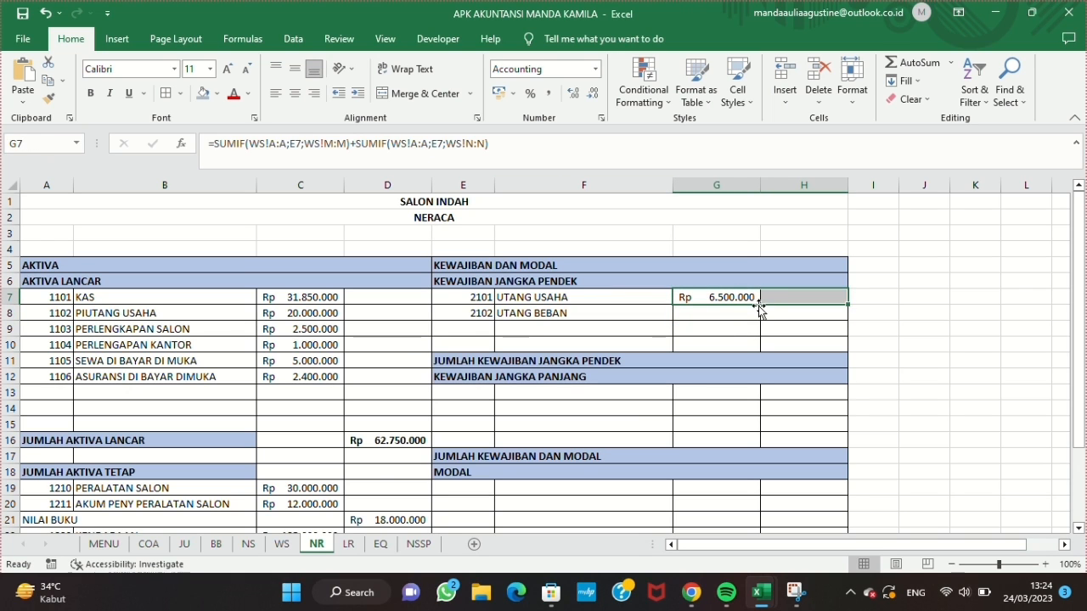
pyautogui.moveTo(760, 305); pyautogui.dragTo(760, 321)
# Step: Add list data validation with the source =noakun to E13 under KEWAJIBAN JANGKA PANJANG
pyautogui.click(466, 392)
pyautogui.click(293, 38)
pyautogui.click(662, 102)
pyautogui.click(709, 116)
pyautogui.click(527, 235)
pyautogui.click(491, 278)
pyautogui.click(493, 297)
pyautogui.write('=noakun')
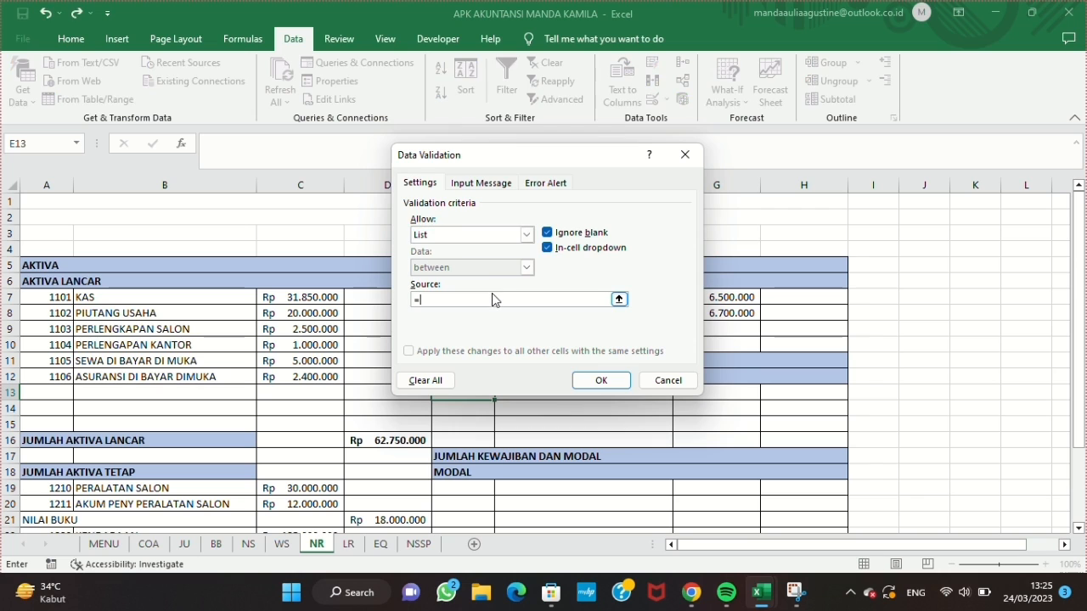
pyautogui.press('Return')
# Step: Choose account code 2201 in E13
pyautogui.click(501, 393)
pyautogui.moveTo(499, 457); pyautogui.dragTo(499, 436)
pyautogui.click(460, 407)
pyautogui.click(501, 394)
pyautogui.click(485, 417)
pyautogui.click(557, 313)
pyautogui.tripleClick(361, 143)
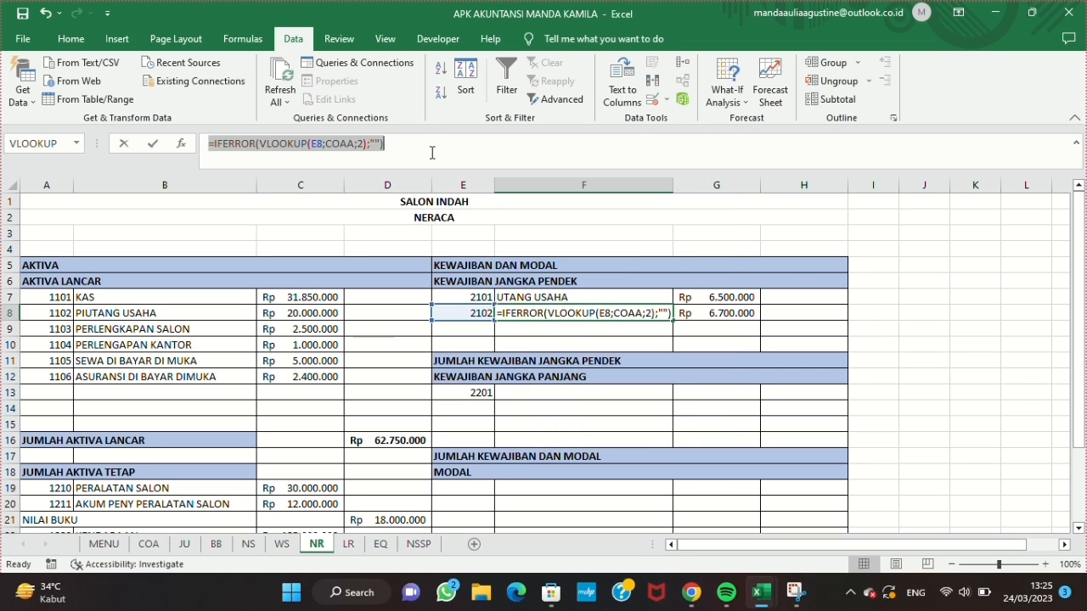
pyautogui.write('=')
pyautogui.click(533, 393)
pyautogui.press('BackSpace')
pyautogui.press('BackSpace')
pyautogui.press('BackSpace')
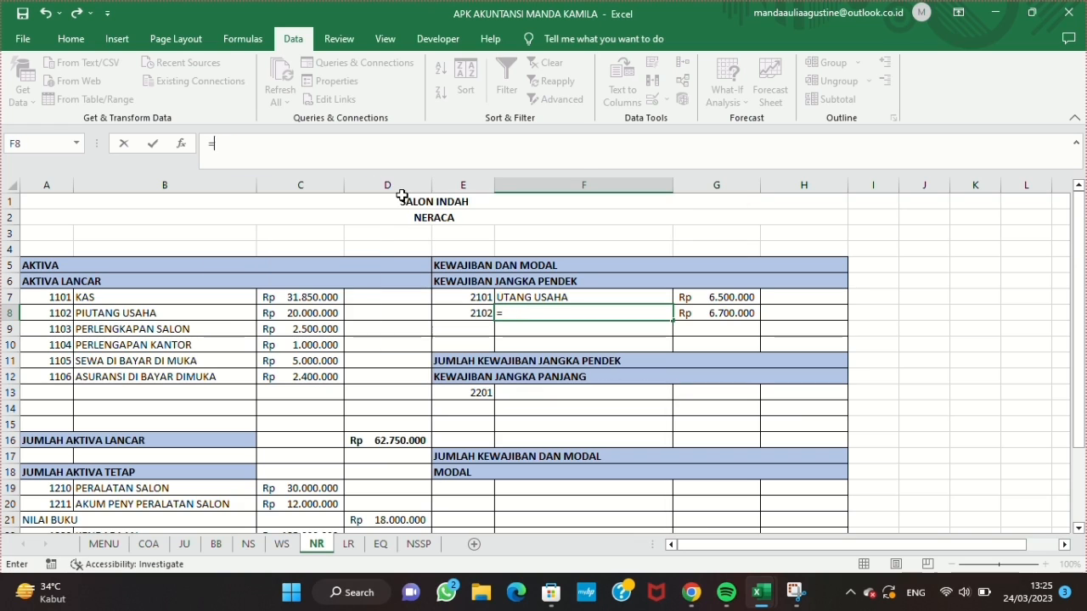
pyautogui.click(49, 14)
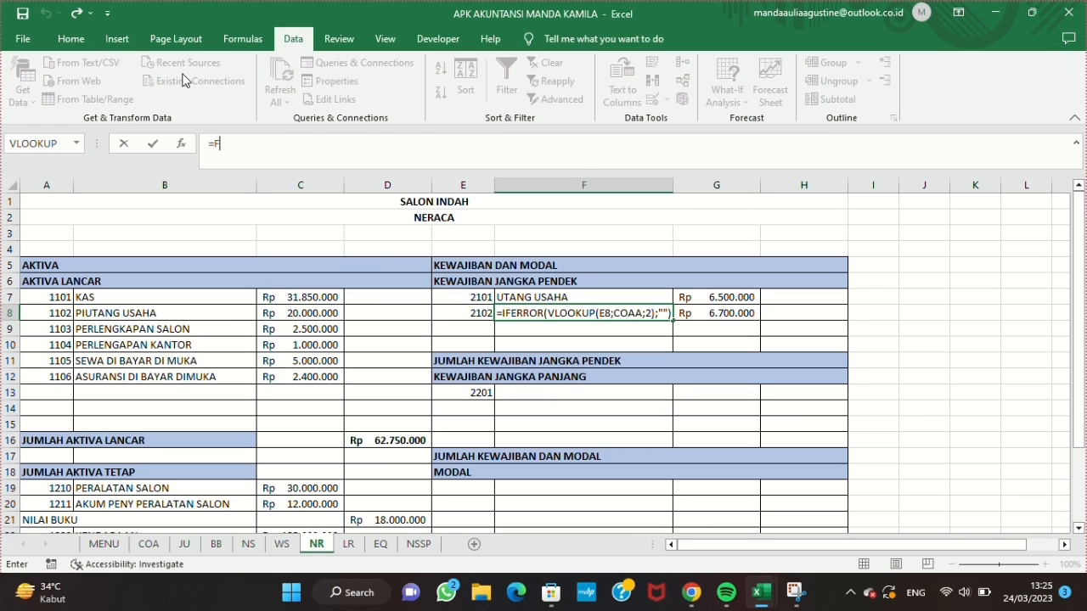
# Step: Fill the account-name lookup formula from F7 down to F8
pyautogui.press('Return')
pyautogui.click(539, 310)
pyautogui.click(548, 299)
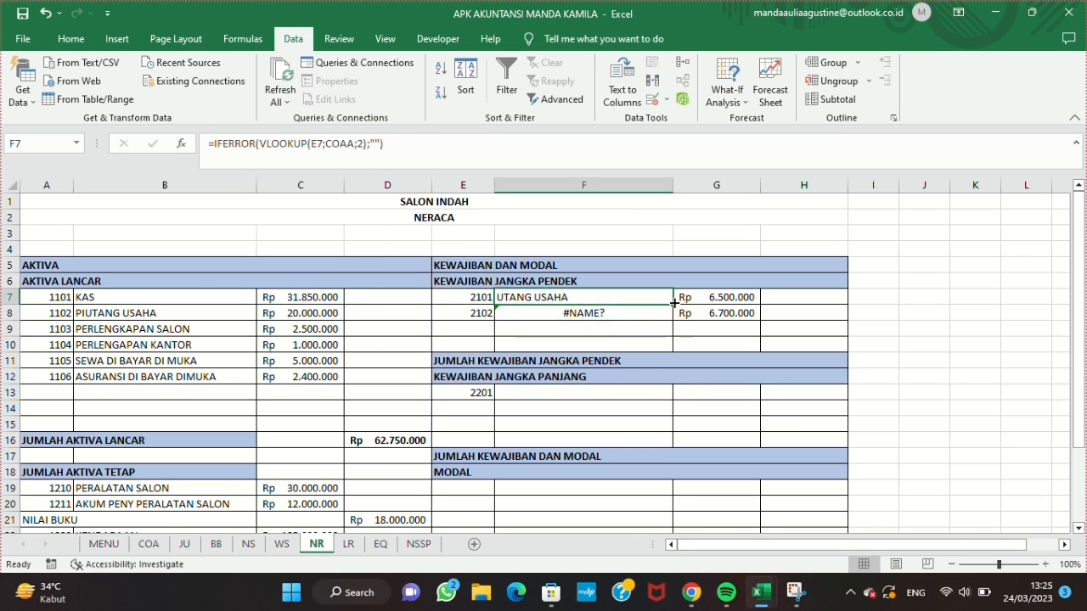
pyautogui.moveTo(672, 305); pyautogui.dragTo(672, 319)
# Step: Copy the F7 name lookup into F13 and change its reference, giving =IFERROR(VLOOKUP(E13;COAA;2);"")
pyautogui.moveTo(213, 137); pyautogui.dragTo(348, 138)
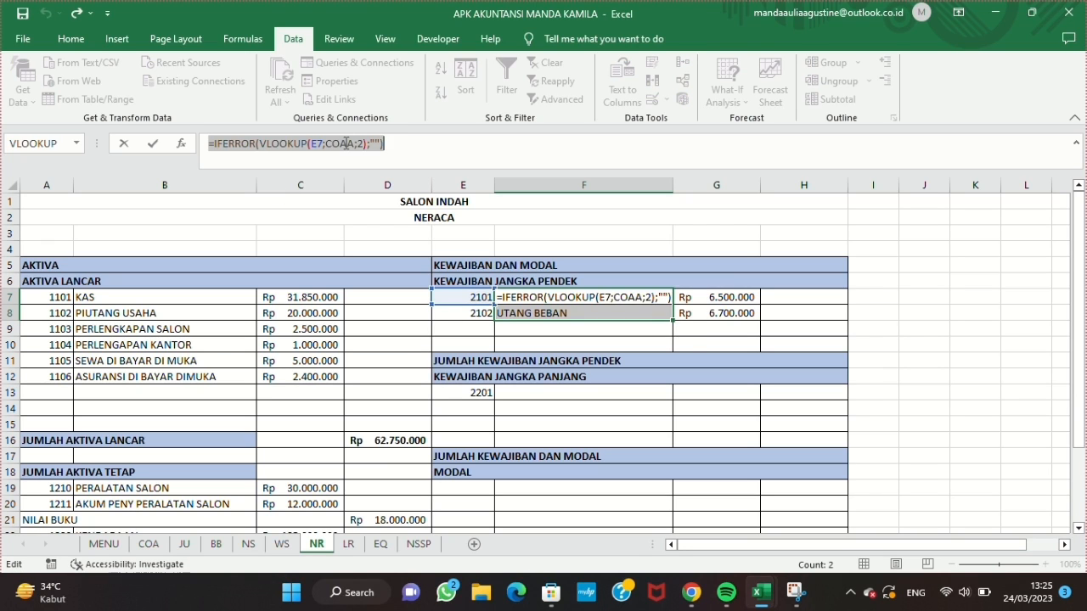
pyautogui.hotkey('ctrl', 'c')
pyautogui.press('Escape')
pyautogui.click(548, 390)
pyautogui.click(467, 143)
pyautogui.hotkey('ctrl', 'v')
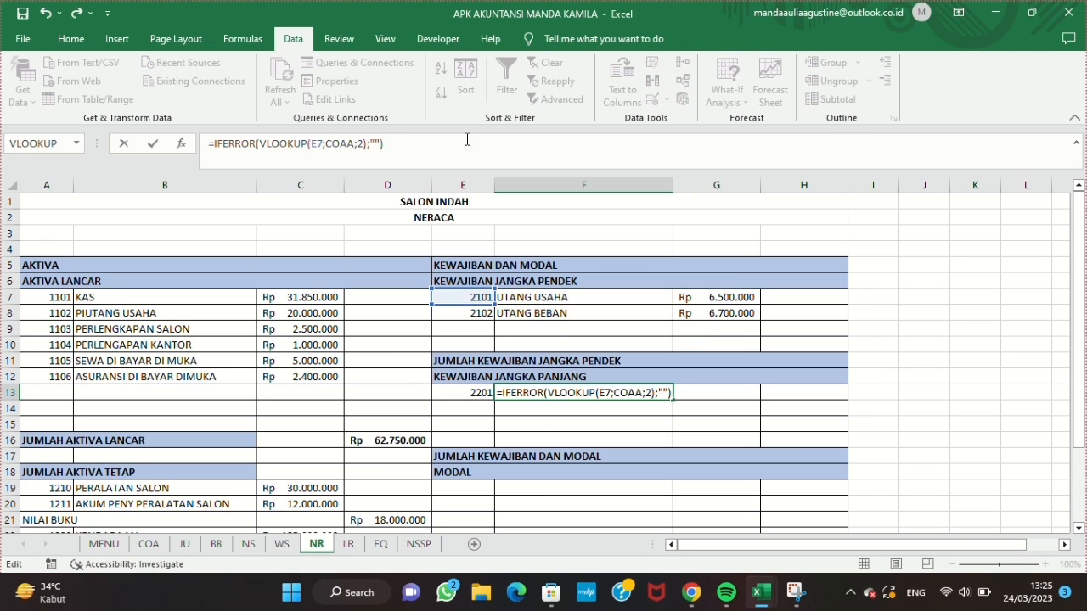
pyautogui.click(322, 143)
pyautogui.press('BackSpace')
pyautogui.write('13')
pyautogui.press('Return')
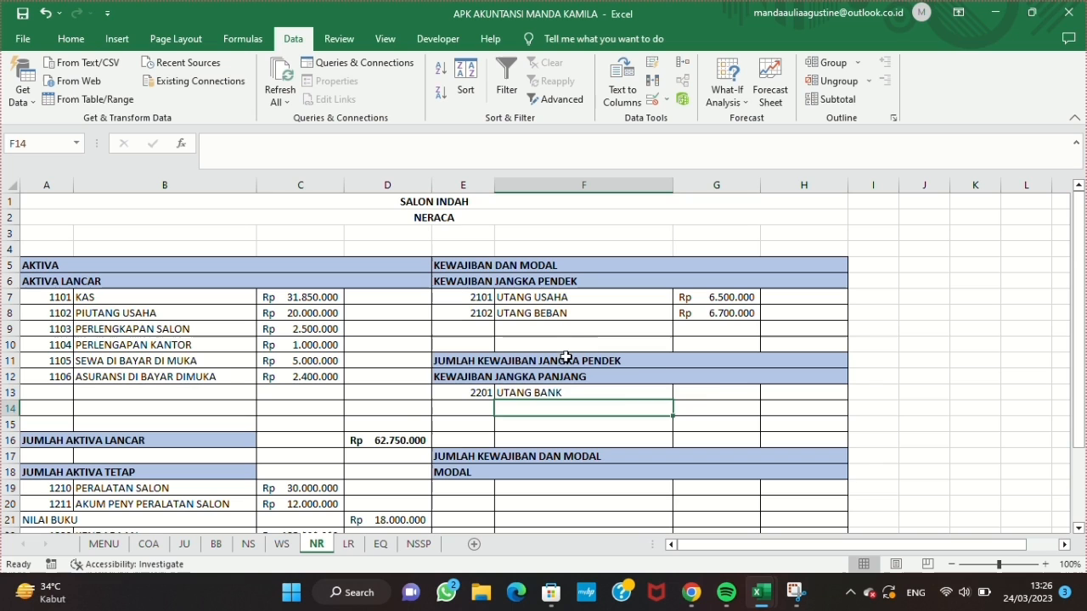
# Step: Copy the G8 amount formula into G13 with both criteria changed to E13, giving =SUMIF(WS!A:A;E13;WS!M:M)+SUMIF(WS!A:A;E13;WS!N:N)
pyautogui.click(725, 314)
pyautogui.moveTo(210, 142); pyautogui.dragTo(560, 140)
pyautogui.hotkey('ctrl', 'c')
pyautogui.press('Escape')
pyautogui.click(715, 392)
pyautogui.click(599, 149)
pyautogui.hotkey('ctrl', 'v')
pyautogui.click(442, 144)
pyautogui.press('BackSpace')
pyautogui.write('13')
pyautogui.click(302, 144)
pyautogui.press('BackSpace')
pyautogui.write('13')
pyautogui.press('Return')
# Step: Format G13:G16 as Accounting with the Rp symbol and no decimals
pyautogui.moveTo(715, 392); pyautogui.dragTo(708, 437)
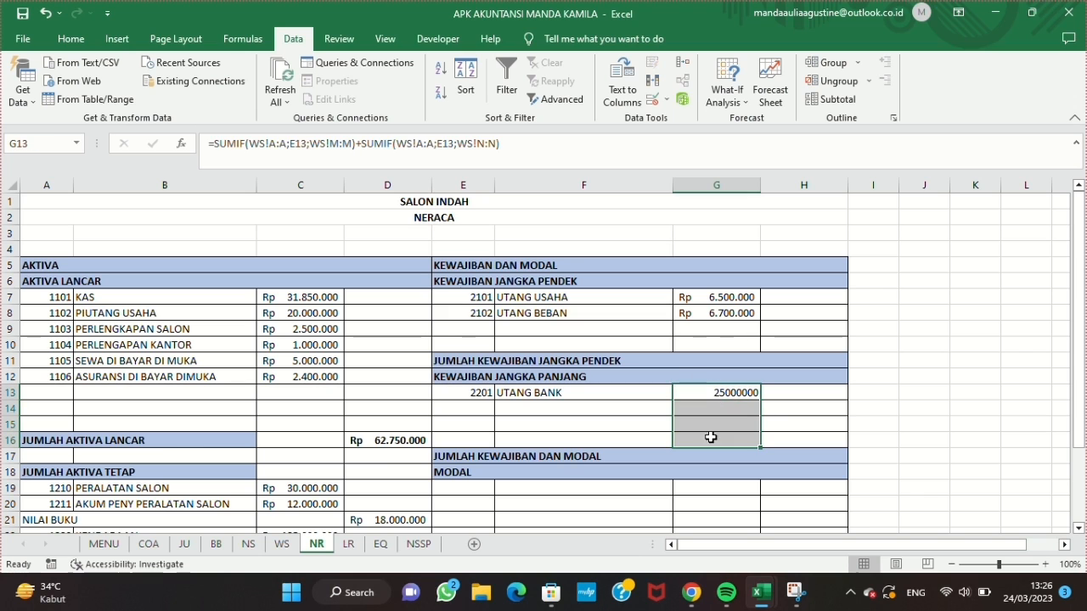
pyautogui.click(70, 38)
pyautogui.click(600, 118)
pyautogui.click(388, 179)
pyautogui.click(648, 444)
# Step: Enter the label LABA in F29 and the profit amount 106650000 in G29
pyautogui.scroll(-2, 754, 404)
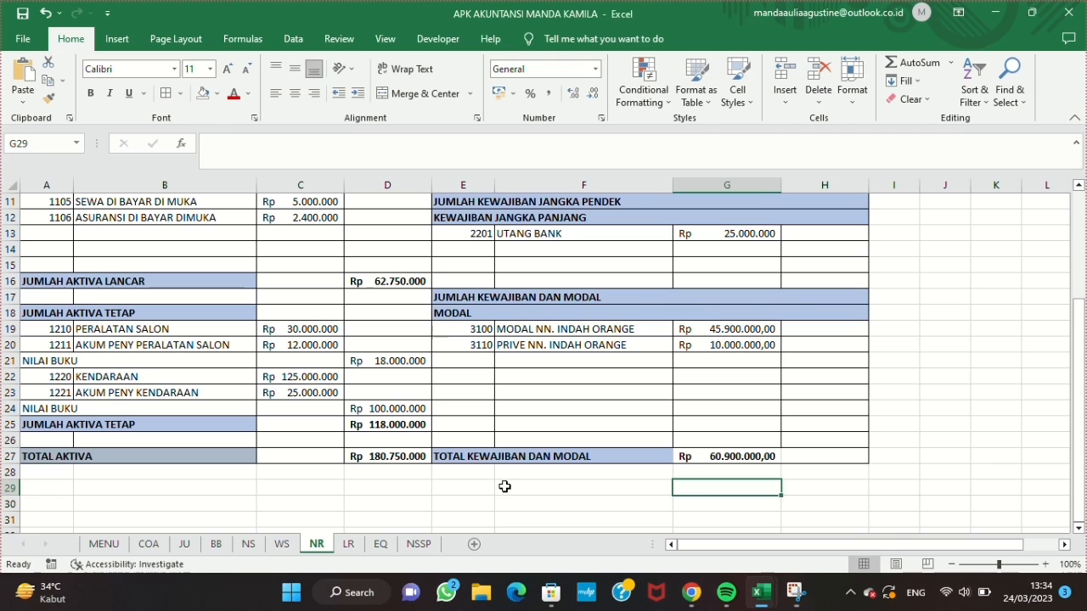
pyautogui.click(505, 487)
pyautogui.write('LABA')
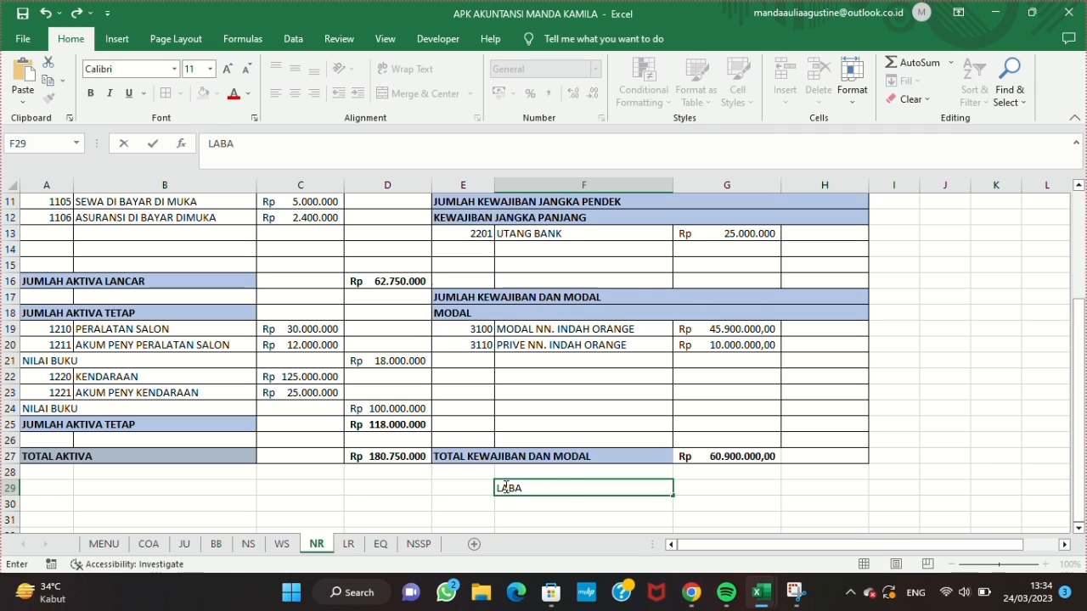
pyautogui.click(711, 484)
pyautogui.write('10')
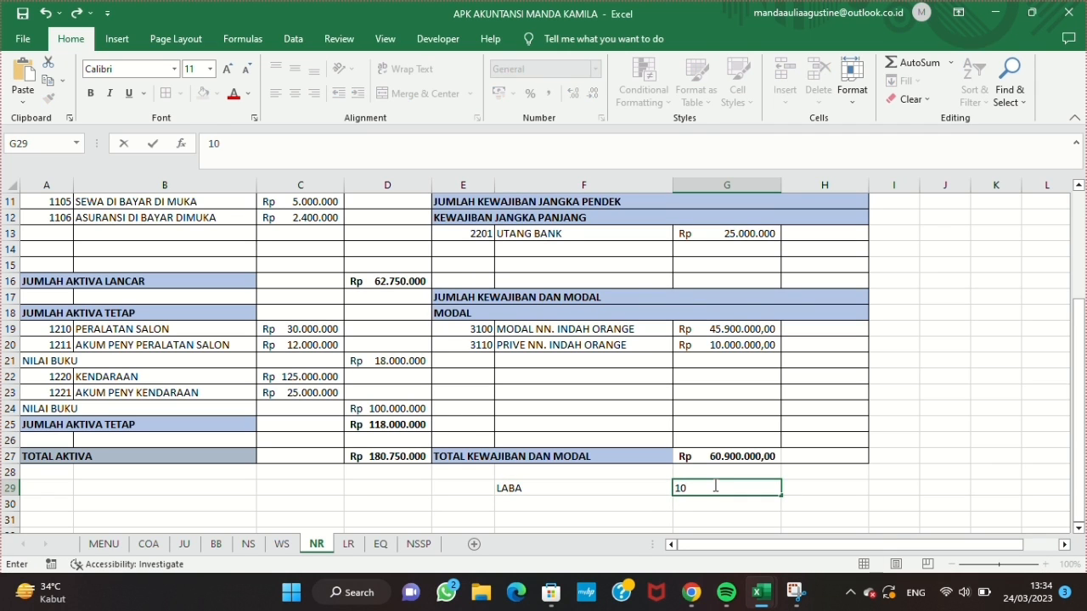
pyautogui.press('Return')
# Step: Format the profit amount in G29 as Accounting with the Rp symbol and no decimals
pyautogui.click(713, 488)
pyautogui.click(601, 117)
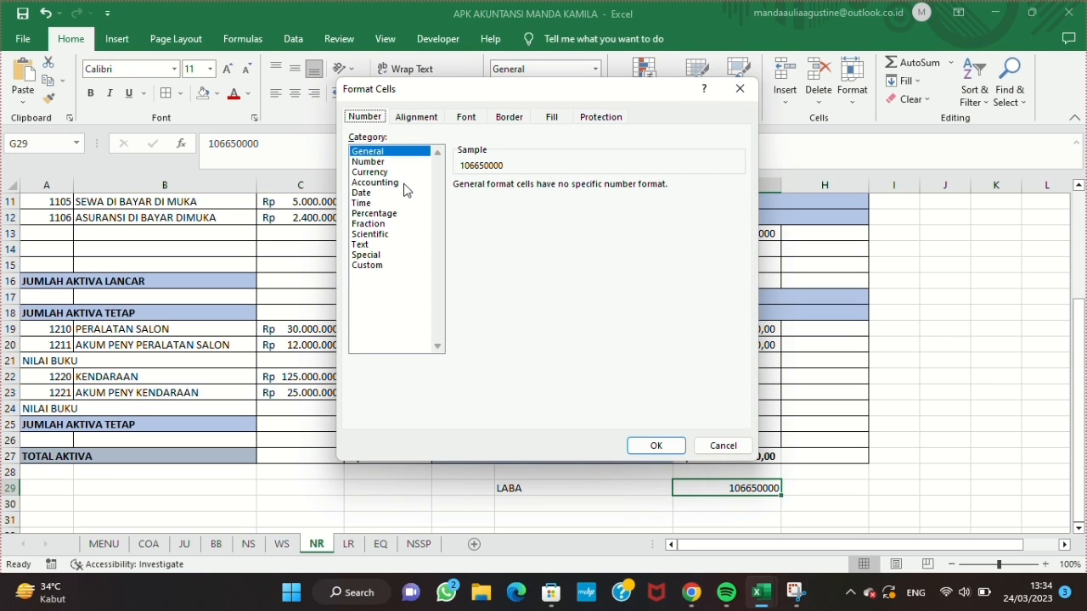
pyautogui.click(405, 183)
pyautogui.click(655, 446)
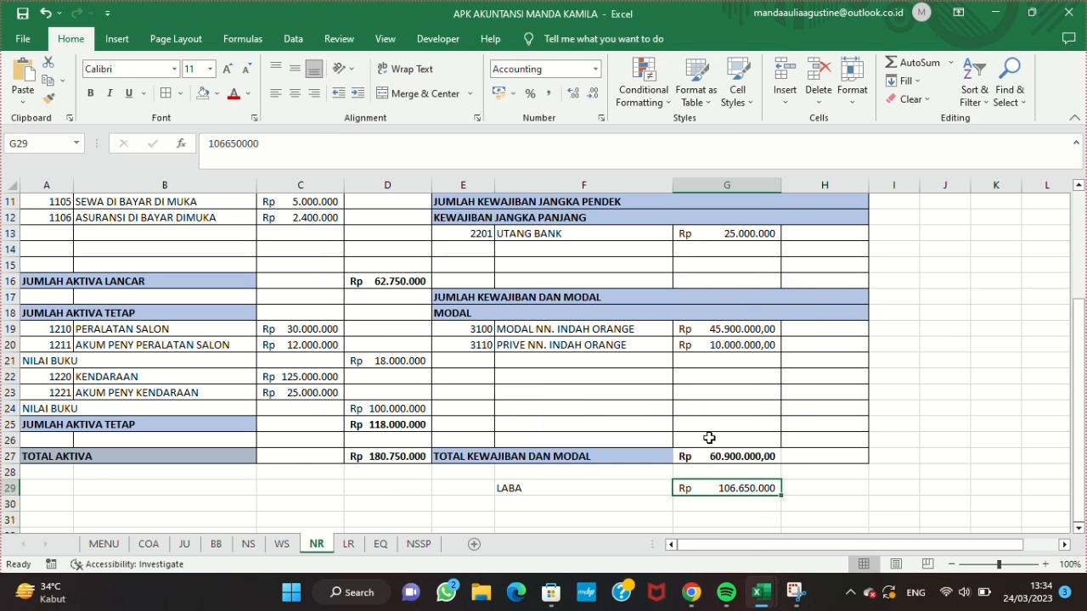
# Step: Add the profit in G29 to the end of the capital formula in G19
pyautogui.click(728, 333)
pyautogui.click(558, 141)
pyautogui.write('+SUMIF(WS!A:A;E19;WS!N:N)+')
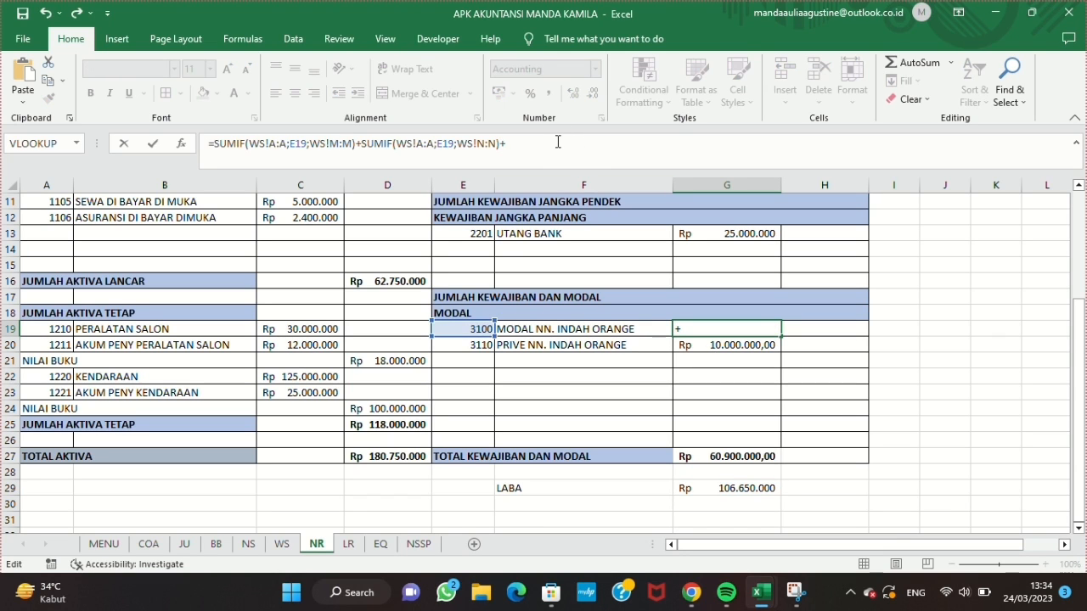
pyautogui.click(728, 489)
pyautogui.press('Return')
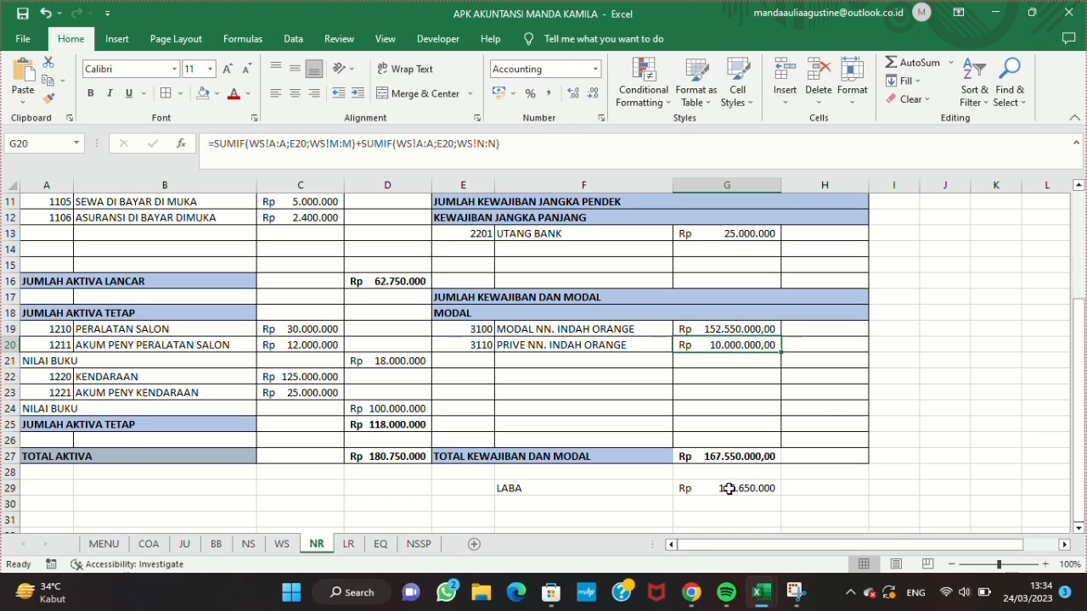
# Step: Fill the LABA label and amount in F29:G29 with yellow
pyautogui.moveTo(599, 489); pyautogui.dragTo(733, 488)
pyautogui.click(215, 94)
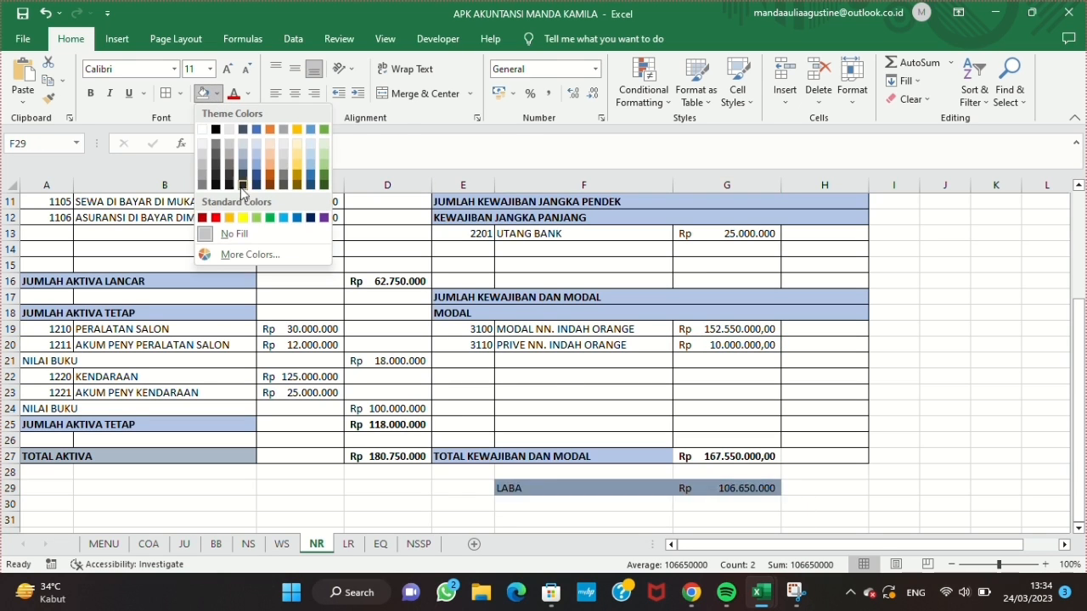
pyautogui.click(242, 219)
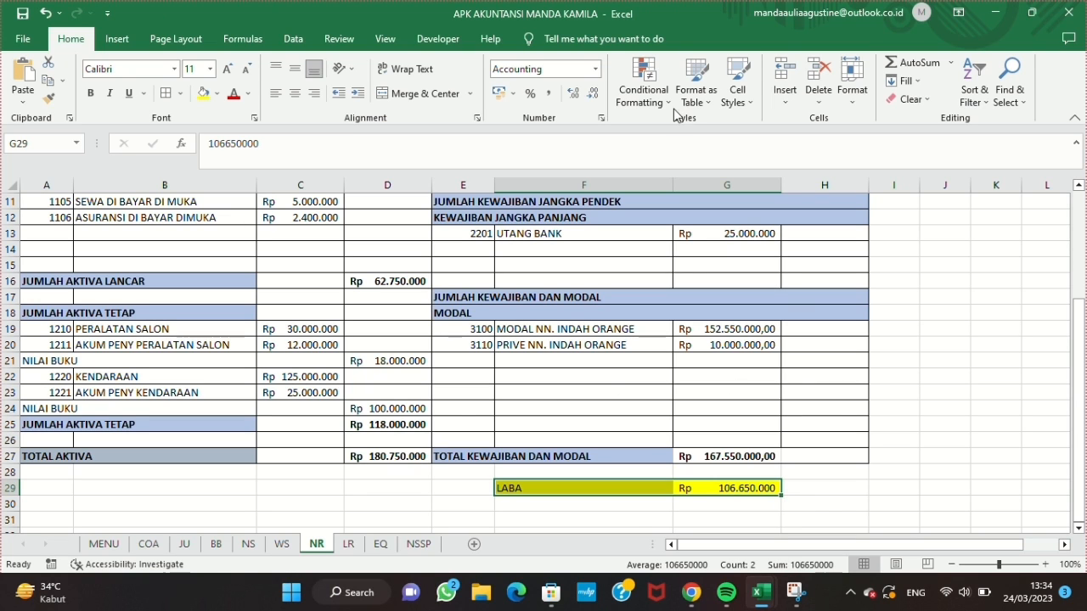
# Step: Re-enter the TOTAL KEWAJIBAN DAN MODAL formula in G27 as =G19+G13+G11-G20
pyautogui.press('Up')
pyautogui.press('Up')
pyautogui.press('F2')
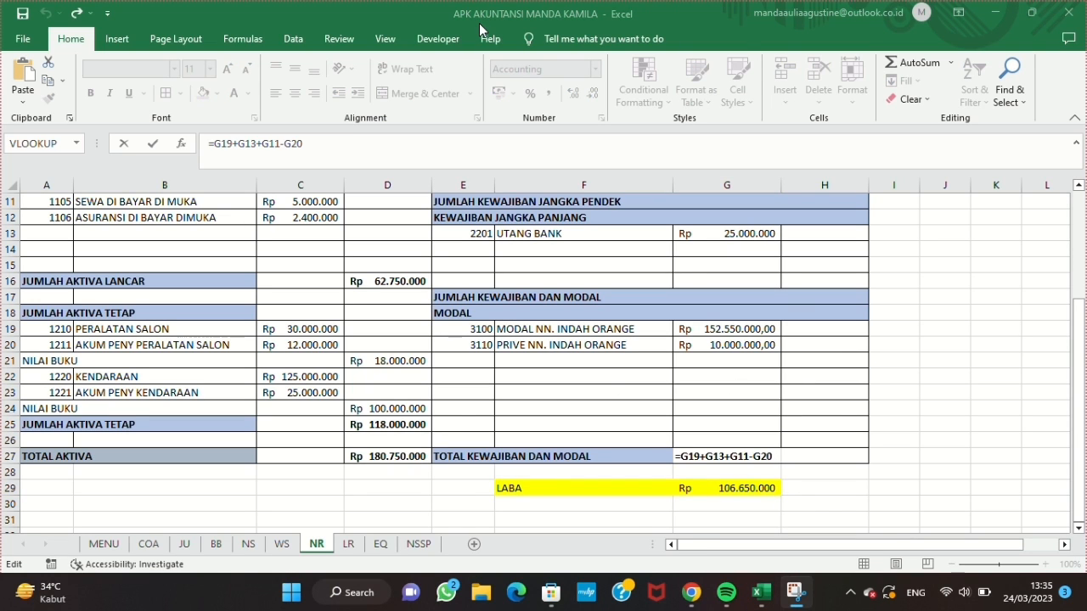
pyautogui.press('BackSpace')
pyautogui.press('BackSpace')
pyautogui.press('BackSpace')
pyautogui.press('BackSpace')
pyautogui.press('BackSpace')
pyautogui.press('BackSpace')
pyautogui.press('BackSpace')
pyautogui.press('BackSpace')
pyautogui.press('BackSpace')
pyautogui.press('BackSpace')
pyautogui.press('BackSpace')
pyautogui.press('BackSpace')
pyautogui.press('BackSpace')
pyautogui.press('BackSpace')
pyautogui.press('BackSpace')
pyautogui.press('BackSpace')
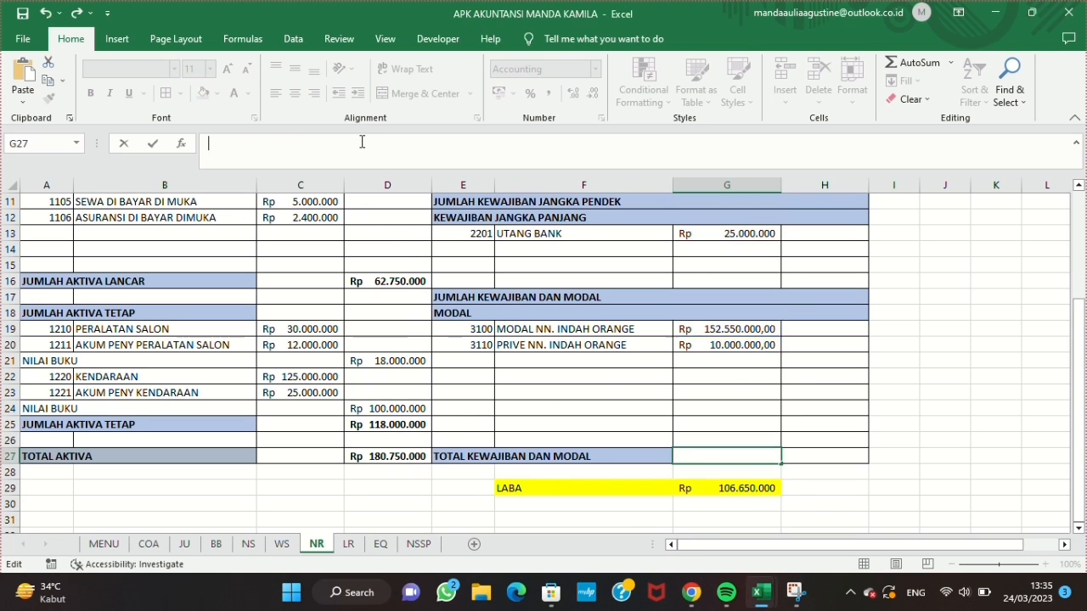
pyautogui.write('=G19+')
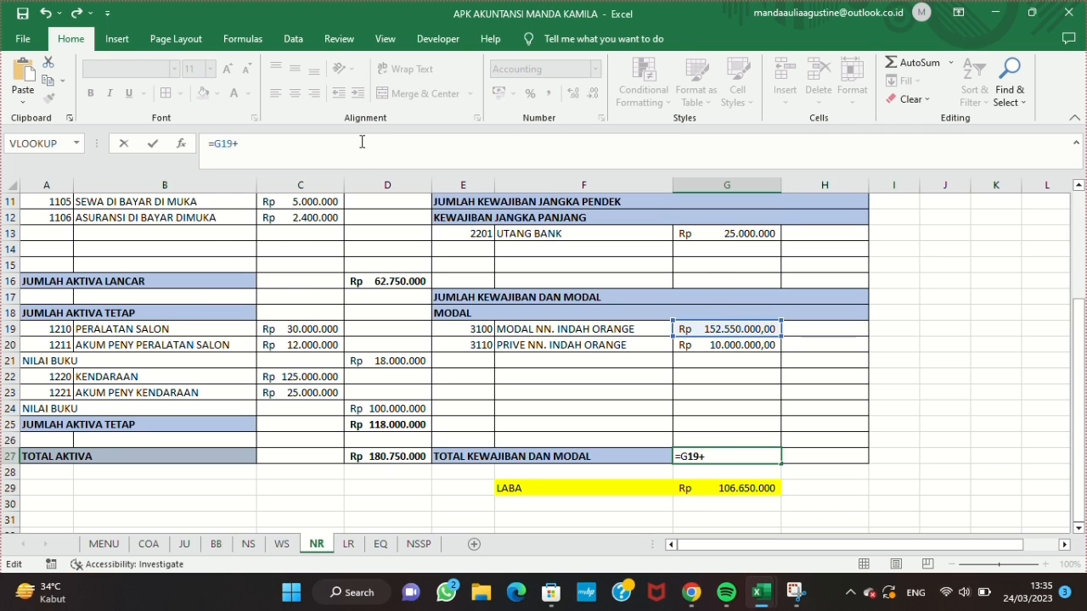
pyautogui.write('G13+G11-G20')
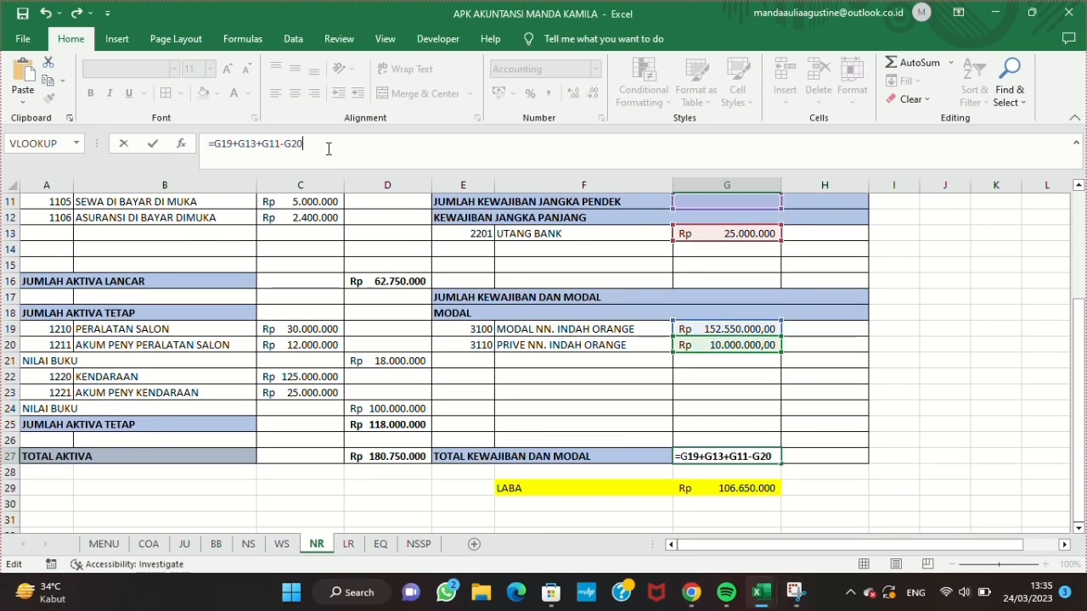
pyautogui.press('Return')
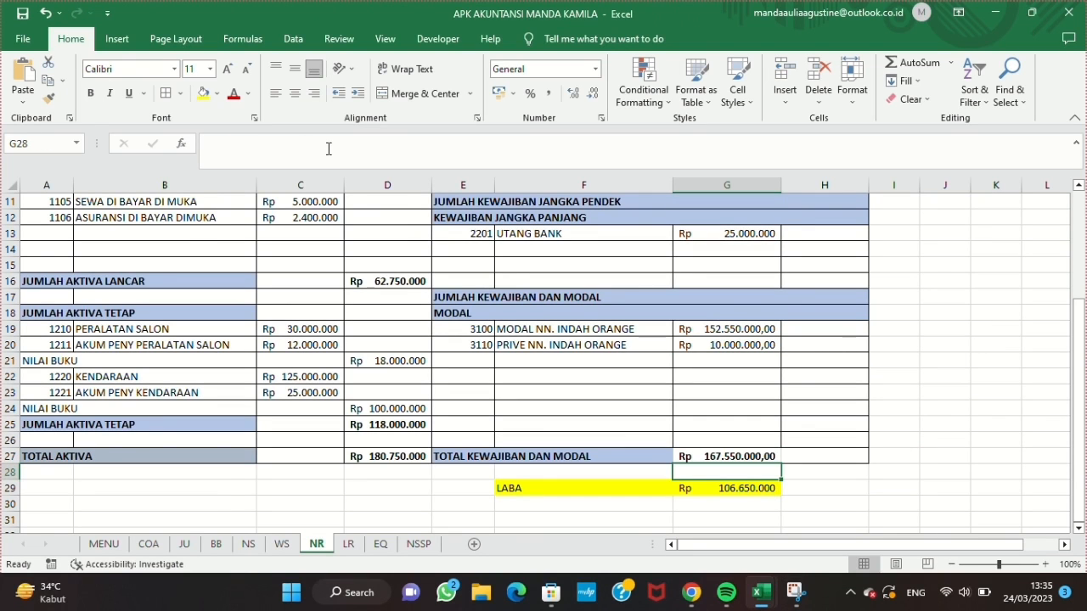
# Step: Enter SALON INDAH, LAPORAN LABA RUGI and UNTUK TAHUN YANG BERAKHIR 31 DES 2020 in A1:A3 of the LR sheet
pyautogui.scroll(3, 451, 346)
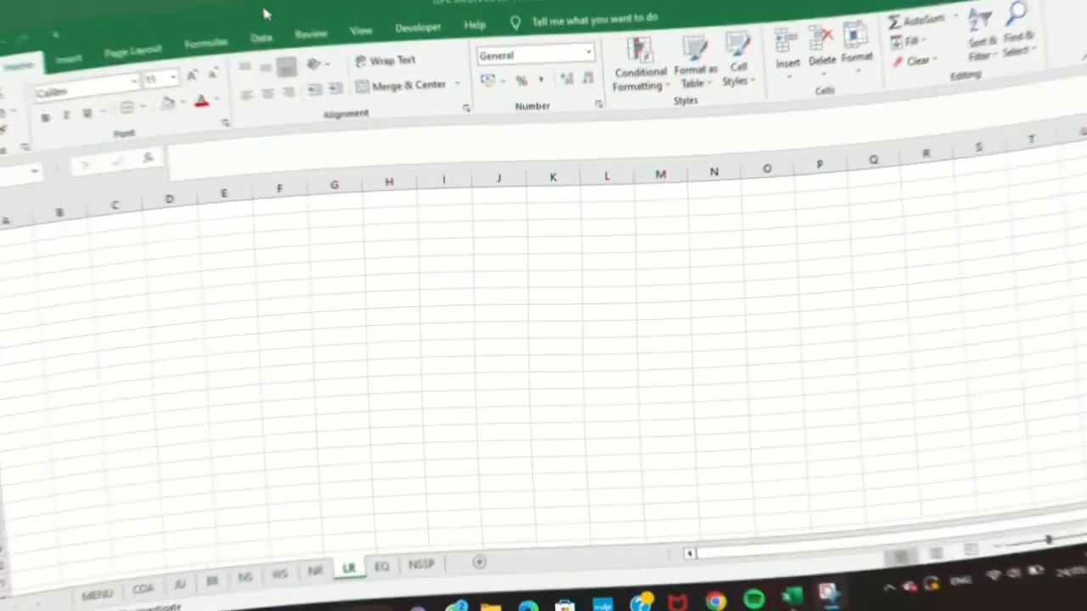
pyautogui.write('SALON INDAH')
pyautogui.press('Return')
pyautogui.write('LAPORAN LABA RUGI')
pyautogui.press('Return')
pyautogui.write('UNTUK TAHUN YANG BERAKHIR')
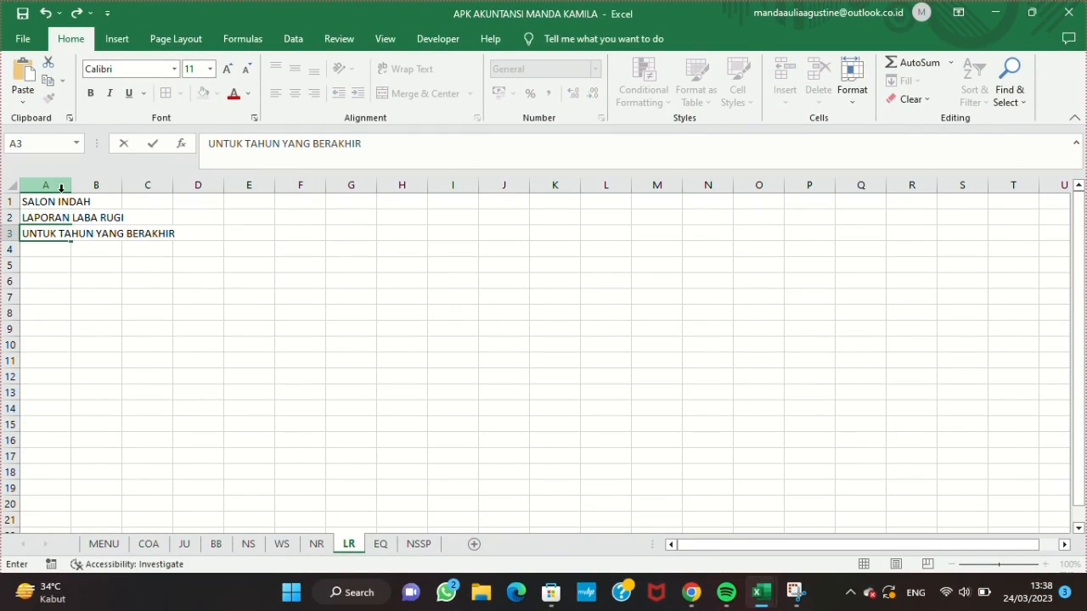
pyautogui.write(' 31 DES 2020')
pyautogui.press('Return')
# Step: Make row 5 taller and enter the heading PENDAPATAN in A5
pyautogui.click(29, 268)
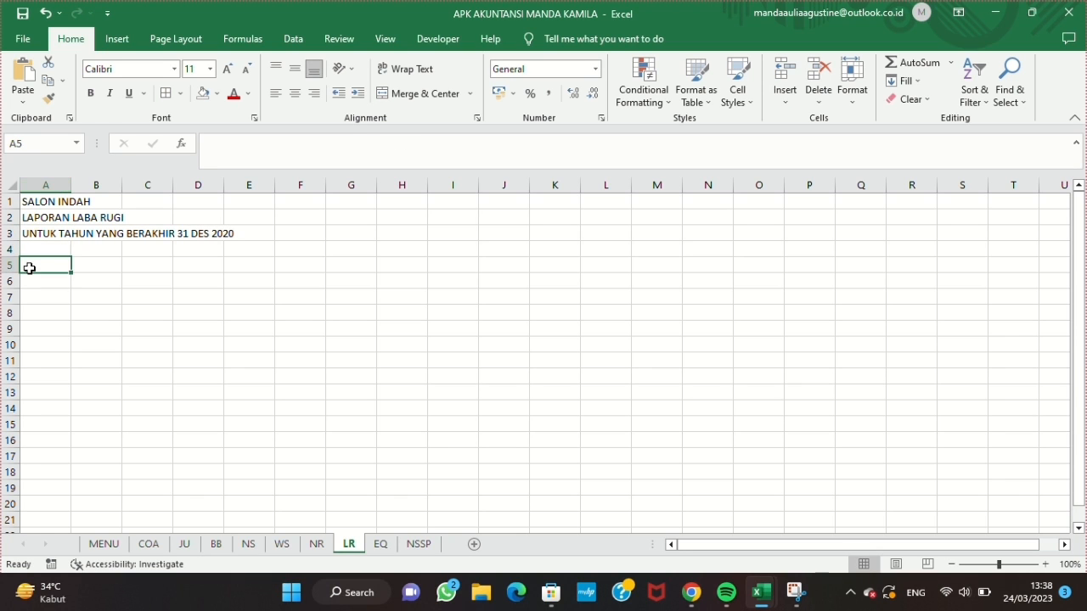
pyautogui.click(10, 265)
pyautogui.click(48, 271)
pyautogui.moveTo(5, 273); pyautogui.dragTo(204, 302)
pyautogui.write('PENDAPATAN')
pyautogui.press('Return')
# Step: Set the width of columns A to D to 14
pyautogui.click(852, 89)
pyautogui.click(866, 179)
pyautogui.write('14')
pyautogui.press('Return')
# Step: Merge A5:D5 and left-align the PENDAPATAN heading
pyautogui.moveTo(78, 276); pyautogui.dragTo(326, 276)
pyautogui.click(424, 93)
pyautogui.click(273, 94)
# Step: Enter JUMLAH PENDAPATAN in A8, then merge A8:D8 and left-align it
pyautogui.click(65, 334)
pyautogui.write('JUML')
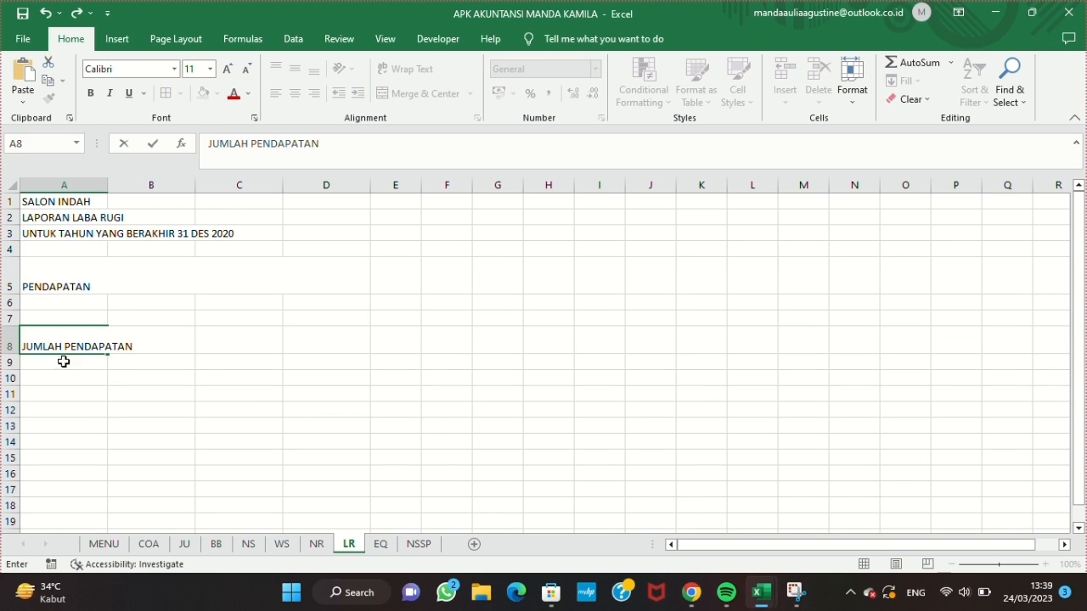
pyautogui.press('Return')
pyautogui.moveTo(65, 340); pyautogui.dragTo(327, 340)
pyautogui.click(424, 93)
pyautogui.click(276, 94)
# Step: Make row 9 taller, enter BEBAN USAHA in A9, and merge A9:D9 with left alignment
pyautogui.click(56, 362)
pyautogui.moveTo(10, 370); pyautogui.dragTo(11, 382)
pyautogui.write('BEBAN USAHA')
pyautogui.moveTo(78, 389); pyautogui.dragTo(327, 373)
pyautogui.click(425, 94)
pyautogui.click(273, 94)
# Step: Enter JUMLAH BEBAN in A23 and LABA USAHA in A25, and make their rows taller
pyautogui.scroll(-2, 51, 407)
pyautogui.click(41, 505)
pyautogui.write('JUMLAH BEBAN')
pyautogui.press('Return')
pyautogui.press('Return')
pyautogui.write('LABA USAHA')
pyautogui.press('Return')
pyautogui.click(10, 493)
pyautogui.moveTo(10, 486); pyautogui.dragTo(10, 496)
# Step: Merge A23:D23 with left alignment for JUMLAH BEBAN, and merge A25:D25 for LABA USAHA
pyautogui.moveTo(64, 441); pyautogui.dragTo(327, 443)
pyautogui.click(428, 93)
pyautogui.click(275, 94)
pyautogui.moveTo(60, 488); pyautogui.dragTo(327, 488)
pyautogui.click(446, 96)
# Step: Apply all borders to the profit and loss table in columns A to D from row 5 down
pyautogui.scroll(3, 195, 356)
pyautogui.moveTo(65, 278); pyautogui.dragTo(314, 255)
pyautogui.click(165, 93)
pyautogui.scroll(5, 186, 278)
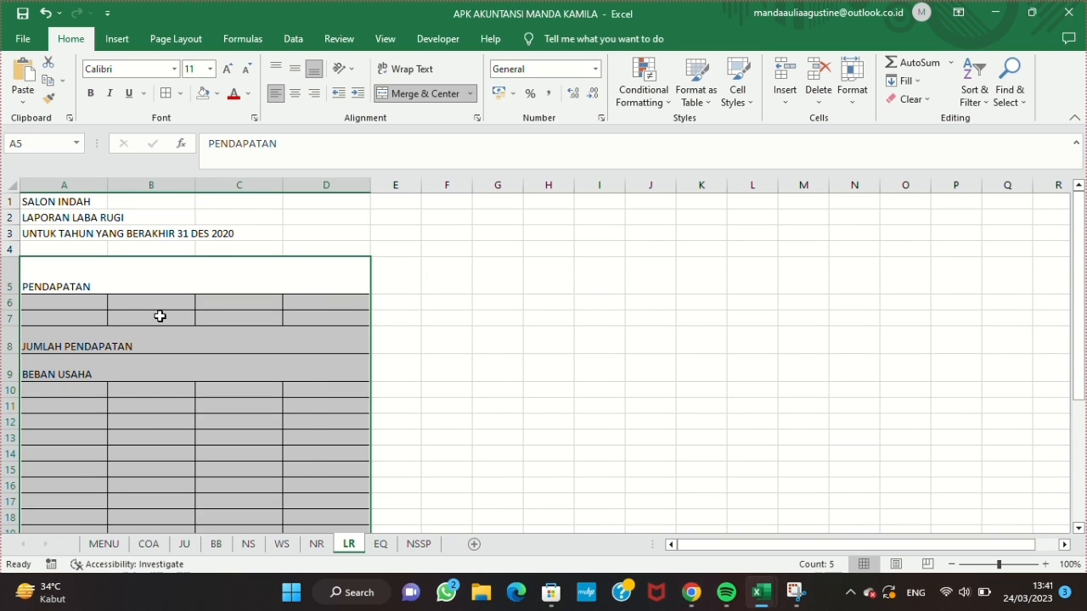
# Step: Widen column B, narrow column A, and set the width of columns C and D to 20
pyautogui.moveTo(195, 186); pyautogui.dragTo(311, 190)
pyautogui.moveTo(108, 186); pyautogui.dragTo(80, 186)
pyautogui.moveTo(331, 185); pyautogui.dragTo(424, 187)
pyautogui.click(852, 85)
pyautogui.click(861, 177)
pyautogui.write('20')
pyautogui.press('Return')
# Step: Split the merged JUMLAH PENDAPATAN, BEBAN USAHA, JUMLAH BEBAN and LABA USAHA rows so columns C and D are separate cells
pyautogui.click(450, 342)
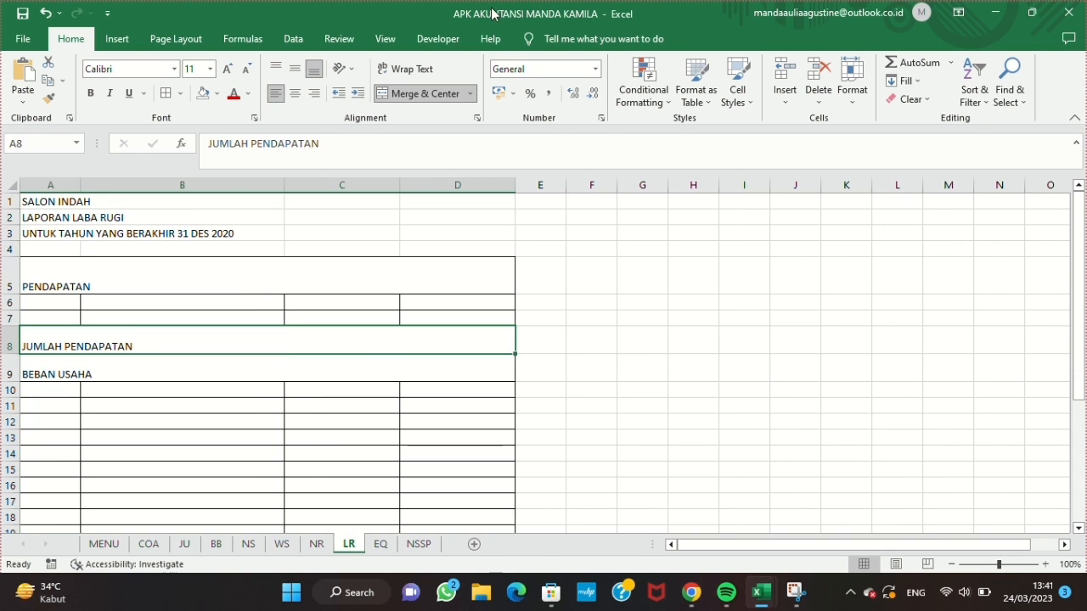
pyautogui.click(424, 93)
pyautogui.click(68, 370)
pyautogui.click(424, 93)
pyautogui.scroll(-3, 68, 382)
pyautogui.click(59, 518)
pyautogui.scroll(3, 68, 303)
# Step: Add list data validation with the source =noakun to A6 under PENDAPATAN
pyautogui.click(65, 303)
pyautogui.click(297, 43)
pyautogui.click(666, 100)
pyautogui.click(671, 116)
pyautogui.click(482, 281)
pyautogui.click(482, 293)
pyautogui.write('=noakun')
pyautogui.press('Return')
# Step: Add list data validation for the account codes to A10 and fill it down the BEBAN USAHA rows
pyautogui.click(51, 388)
pyautogui.click(659, 100)
pyautogui.click(698, 114)
pyautogui.click(525, 235)
pyautogui.click(490, 286)
pyautogui.click(513, 298)
pyautogui.write('=noakun')
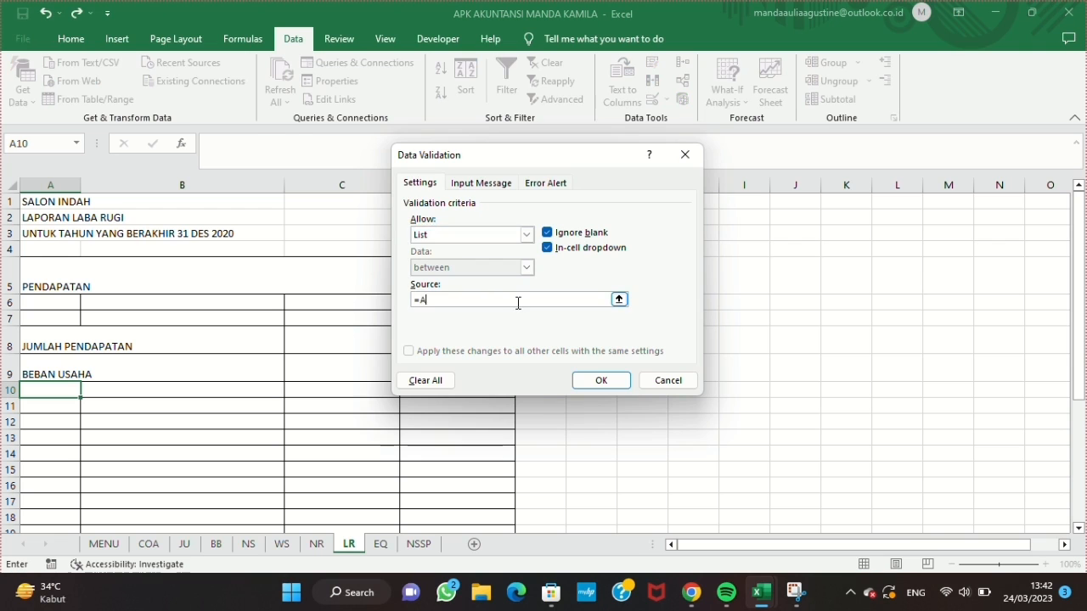
pyautogui.press('Return')
pyautogui.moveTo(80, 397); pyautogui.dragTo(49, 369)
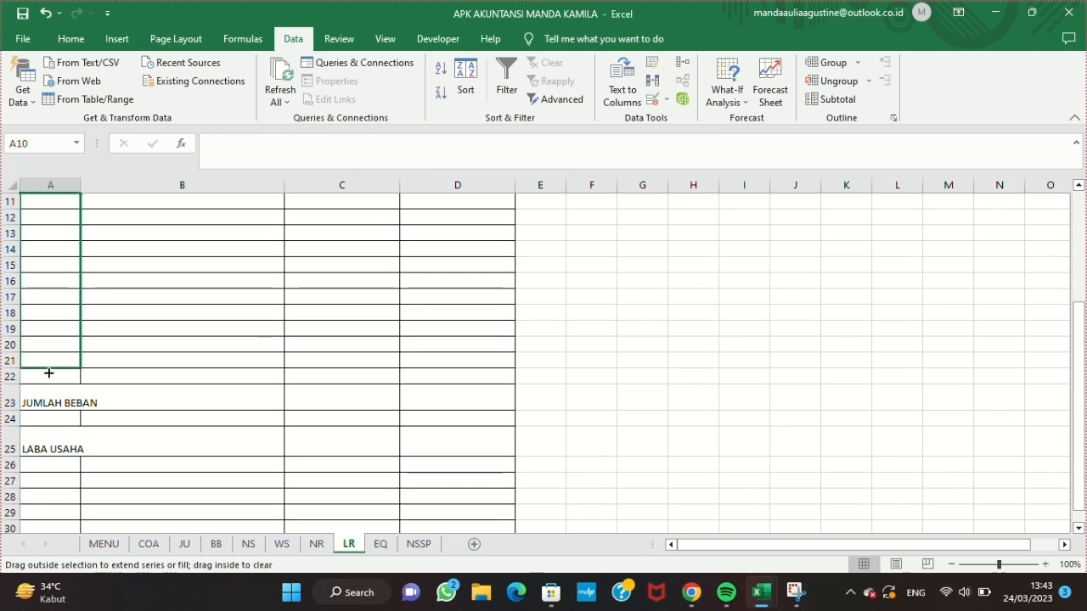
# Step: Enter the account-name lookup =IFERROR(VLOOKUP(A6;COAA;2);"") in B6
pyautogui.scroll(2, 97, 327)
pyautogui.click(182, 239)
pyautogui.write('=')
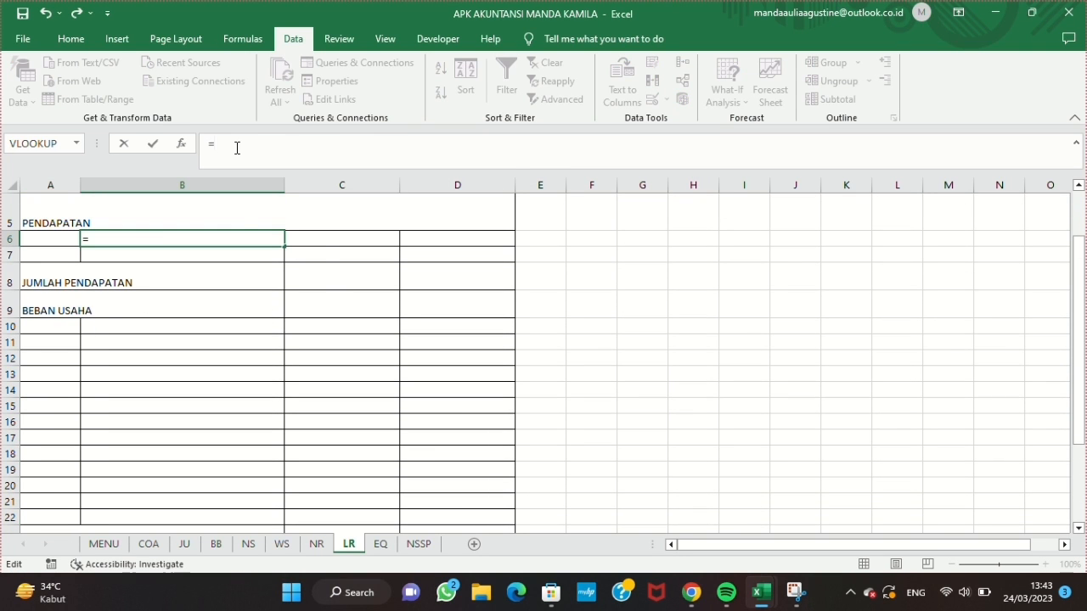
pyautogui.write('IFERROR(VLOOKUP(A6;COAA')
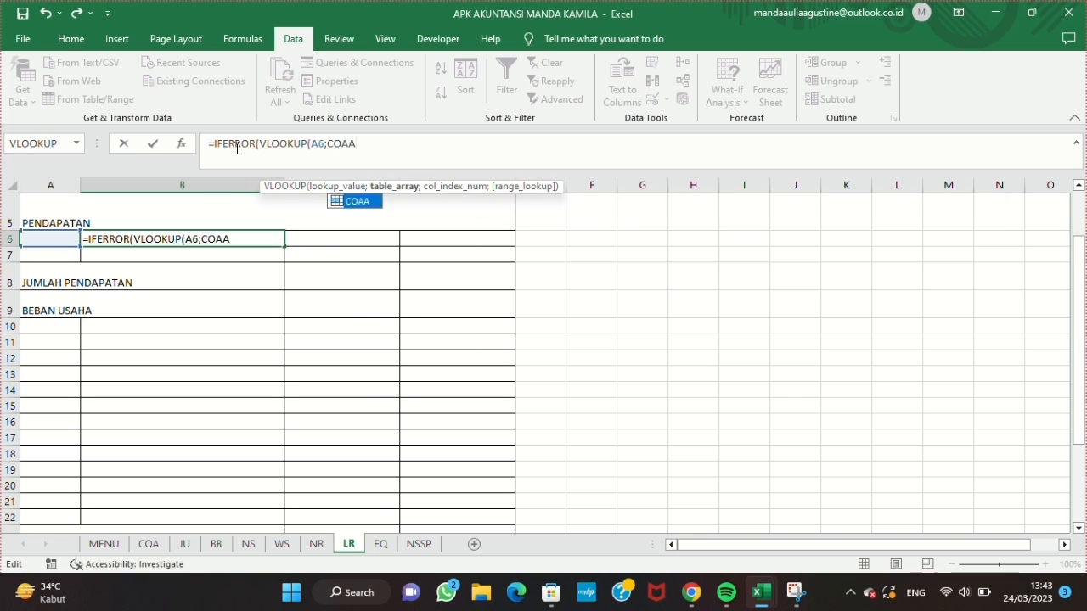
pyautogui.write(';2);"")')
pyautogui.press('Return')
# Step: Choose account codes 4100 in A6 and 4200 in A7 under PENDAPATAN so the looked-up names fill column B
pyautogui.scroll(2, 102, 280)
pyautogui.click(60, 302)
pyautogui.click(88, 302)
pyautogui.scroll(2, 65, 331)
pyautogui.click(66, 321)
pyautogui.click(65, 321)
pyautogui.click(88, 317)
pyautogui.moveTo(85, 333); pyautogui.dragTo(85, 373)
pyautogui.click(144, 303)
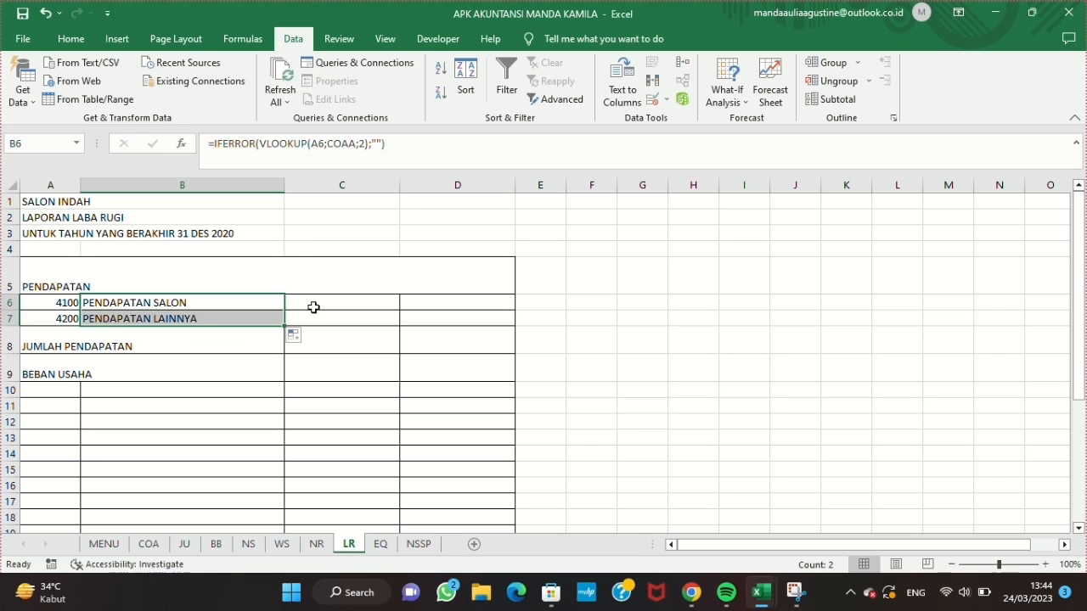
# Step: Enter =SUMIF(WS!A:A;A6;WS!K:K)+SUMIF(WS!A:A;A6;WS!L:L) in C6 and fill it down to C7
pyautogui.click(313, 303)
pyautogui.click(383, 145)
pyautogui.write('=SUMIF(WS!A:A;A7;WS!M:M)+SUMIF(WS!A:A;A7;WS!N:N)')
pyautogui.click(303, 146)
pyautogui.press('BackSpace')
pyautogui.write('6')
pyautogui.click(446, 146)
pyautogui.press('BackSpace')
pyautogui.write('6')
pyautogui.click(348, 143)
pyautogui.press('BackSpace')
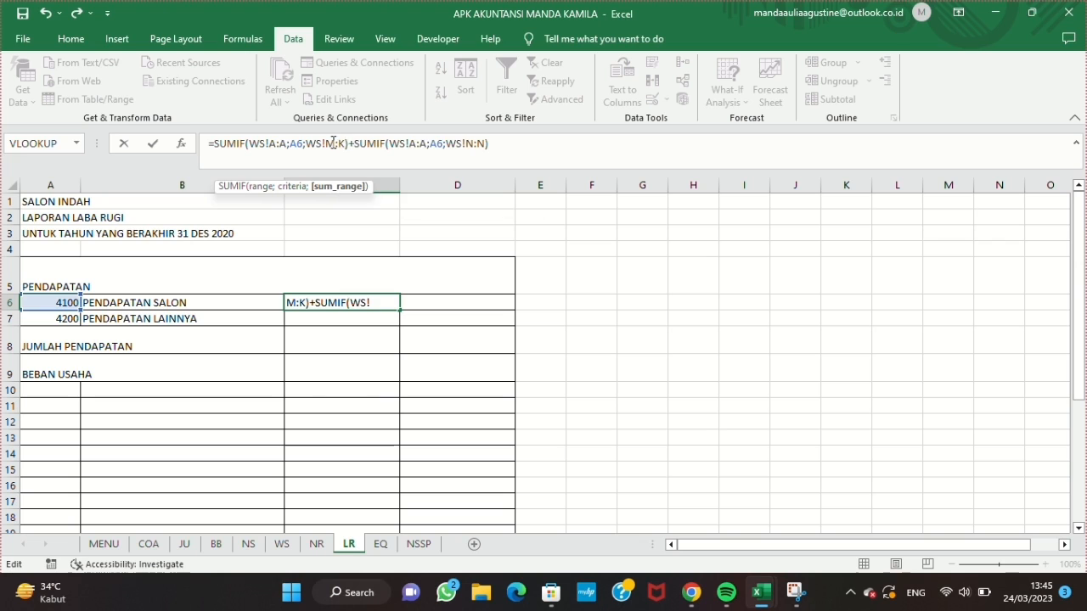
pyautogui.click(470, 150)
pyautogui.press('BackSpace')
pyautogui.write('L')
pyautogui.click(478, 148)
pyautogui.press('BackSpace')
pyautogui.write('L')
pyautogui.press('Return')
pyautogui.moveTo(379, 304); pyautogui.dragTo(393, 312)
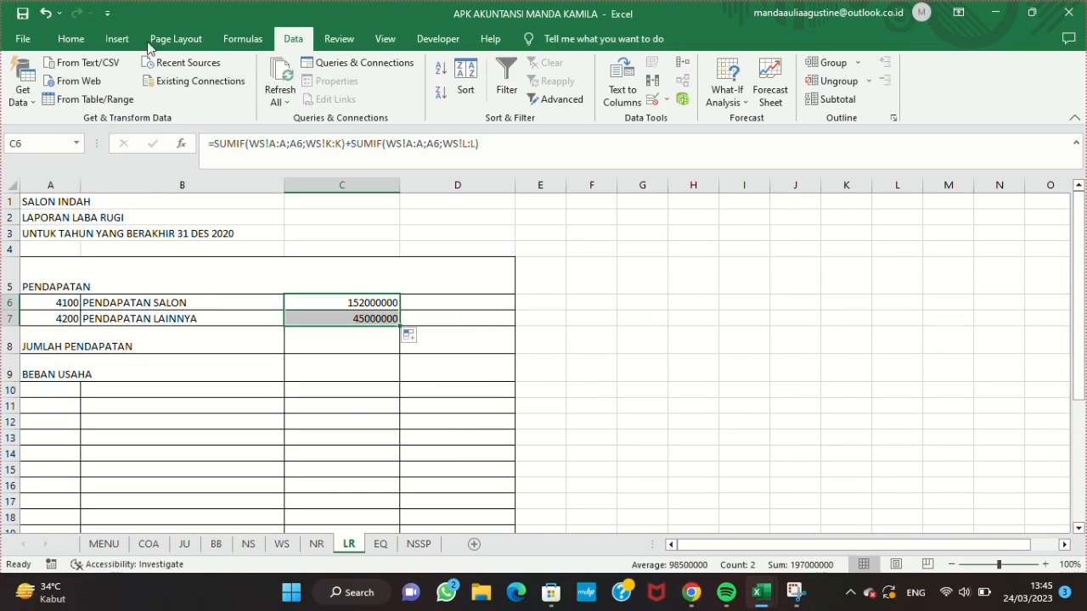
# Step: Format C6:C7 as Accounting with the Rp symbol and no decimal places
pyautogui.click(70, 39)
pyautogui.click(601, 119)
pyautogui.click(375, 181)
pyautogui.click(562, 192)
pyautogui.click(561, 192)
pyautogui.press('Return')
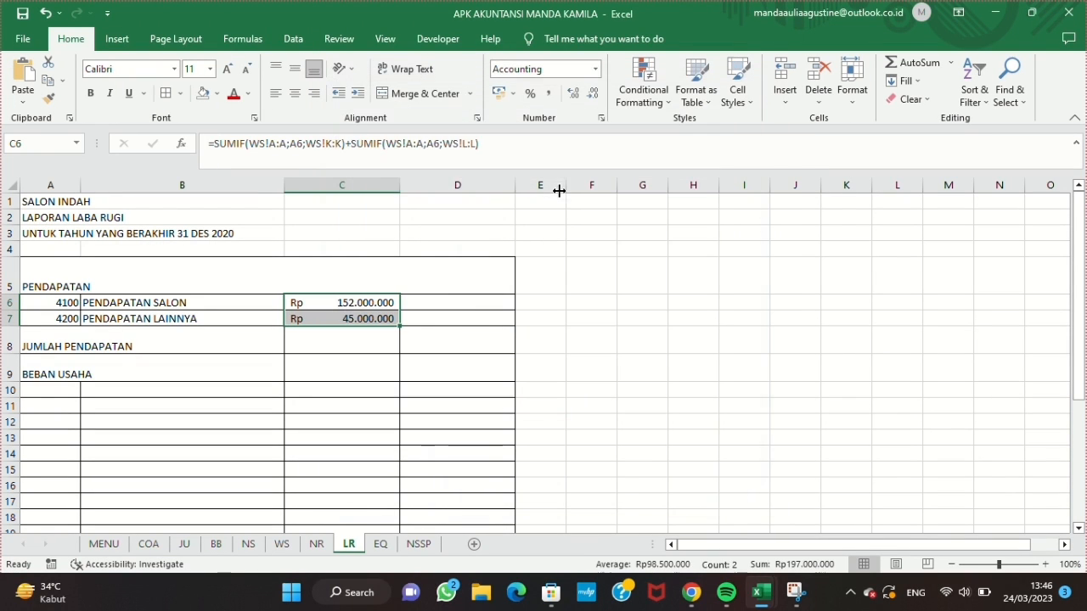
# Step: Total the two revenue amounts with =C6+C7 in D8 on the JUMLAH PENDAPATAN row
pyautogui.click(457, 335)
pyautogui.write('=')
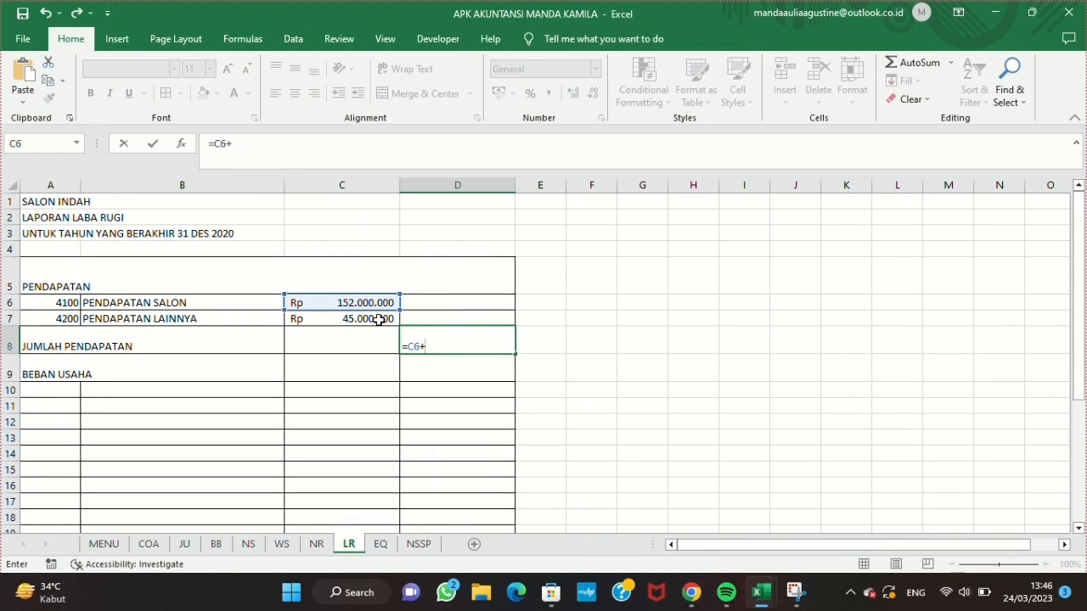
pyautogui.write('+')
pyautogui.click(379, 316)
pyautogui.press('Return')
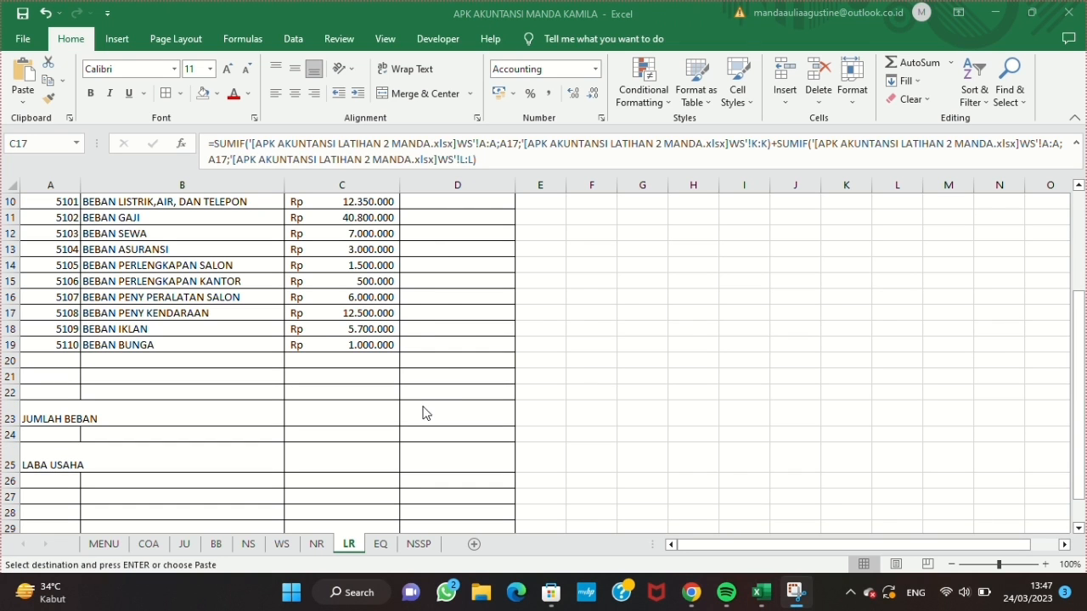
# Step: Sum the expense amounts C10:C19 in D23 on the JUMLAH BEBAN row
pyautogui.press('F2')
pyautogui.click(422, 412)
pyautogui.write('=SUM(')
pyautogui.scroll(2, 422, 381)
pyautogui.moveTo(390, 288); pyautogui.dragTo(374, 435)
pyautogui.press('Return')
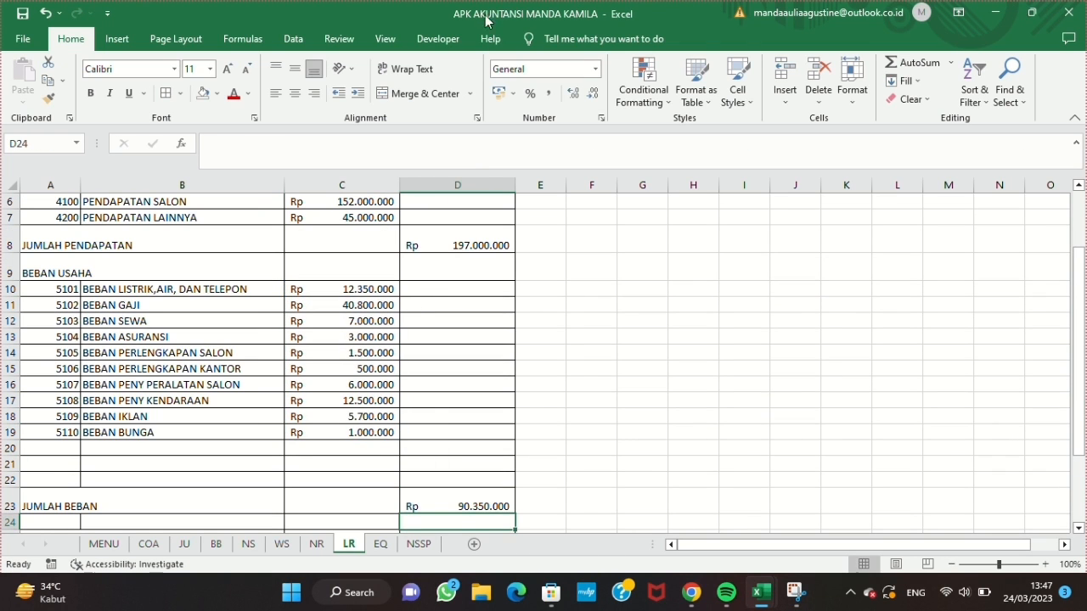
# Step: Calculate LABA USAHA in D25 with the formula =D8-D23
pyautogui.scroll(-1, 478, 412)
pyautogui.click(466, 484)
pyautogui.write('=')
pyautogui.scroll(1, 478, 373)
pyautogui.click(475, 269)
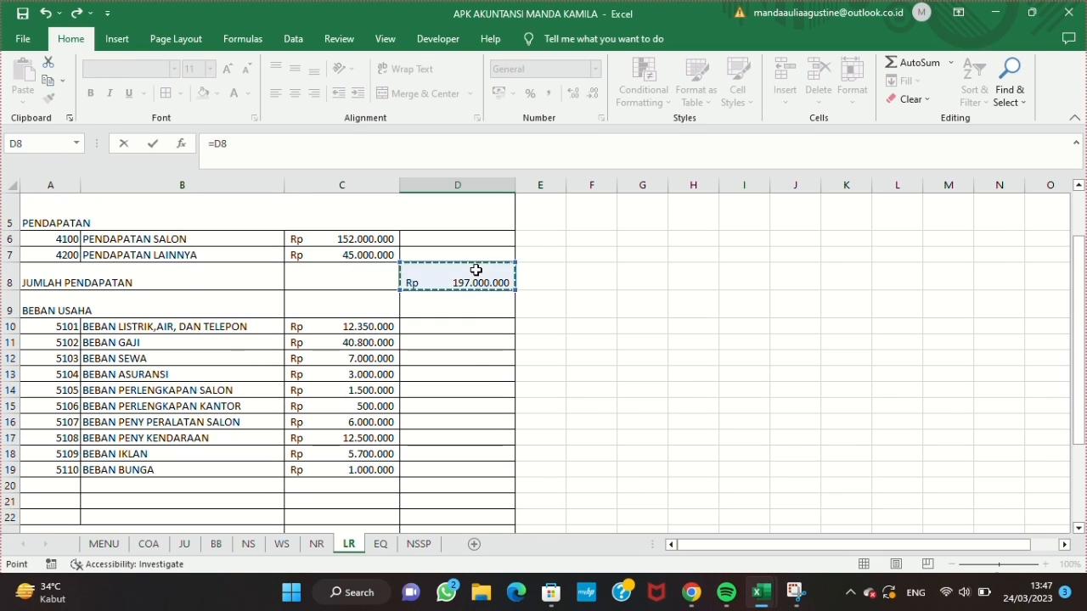
pyautogui.write('-')
pyautogui.scroll(-1, 471, 364)
pyautogui.click(470, 368)
pyautogui.press('Return')
# Step: Apply a light orange fill to the PENDAPATAN, JUMLAH PENDAPATAN and BEBAN USAHA heading cells
pyautogui.scroll(1, 395, 308)
pyautogui.click(163, 227)
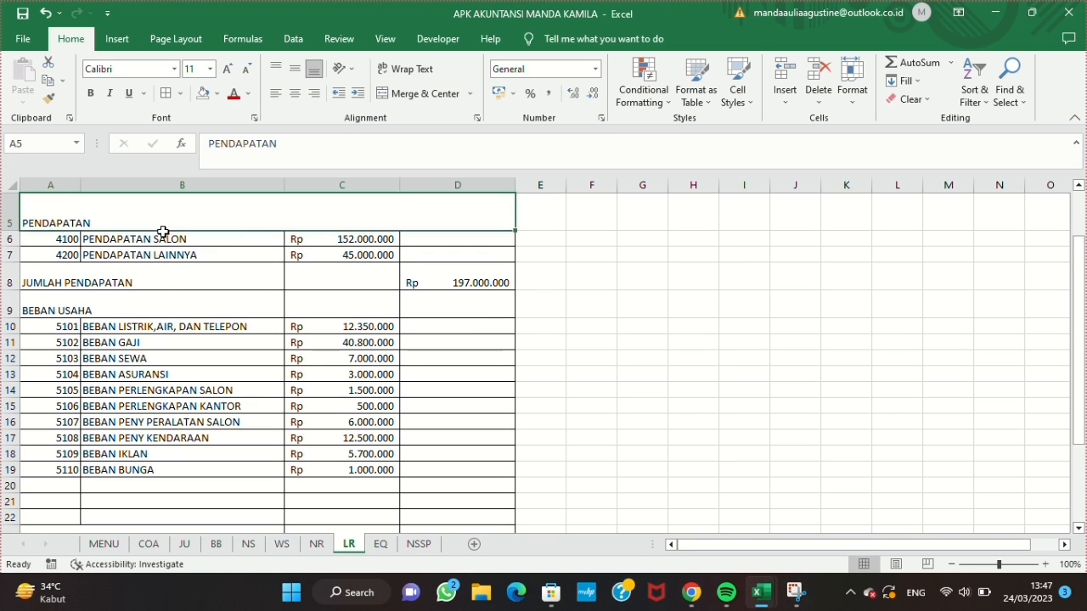
pyautogui.click(217, 94)
pyautogui.click(280, 153)
pyautogui.click(84, 275)
pyautogui.press('F4')
pyautogui.moveTo(51, 280); pyautogui.dragTo(127, 280)
pyautogui.moveTo(63, 307); pyautogui.dragTo(119, 304)
pyautogui.click(204, 93)
# Step: Apply the same light orange fill to the JUMLAH BEBAN and LABA USAHA labels in columns A and B
pyautogui.scroll(-1, 160, 352)
pyautogui.moveTo(61, 446); pyautogui.dragTo(306, 445)
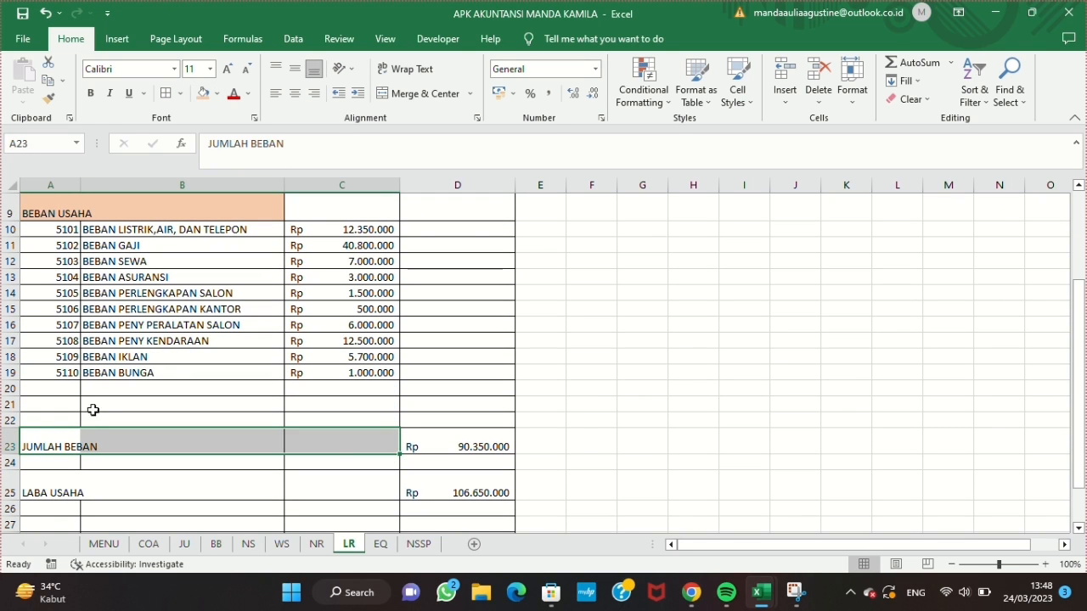
pyautogui.moveTo(61, 445); pyautogui.dragTo(145, 445)
pyautogui.click(202, 93)
pyautogui.moveTo(51, 493); pyautogui.dragTo(170, 492)
pyautogui.click(202, 93)
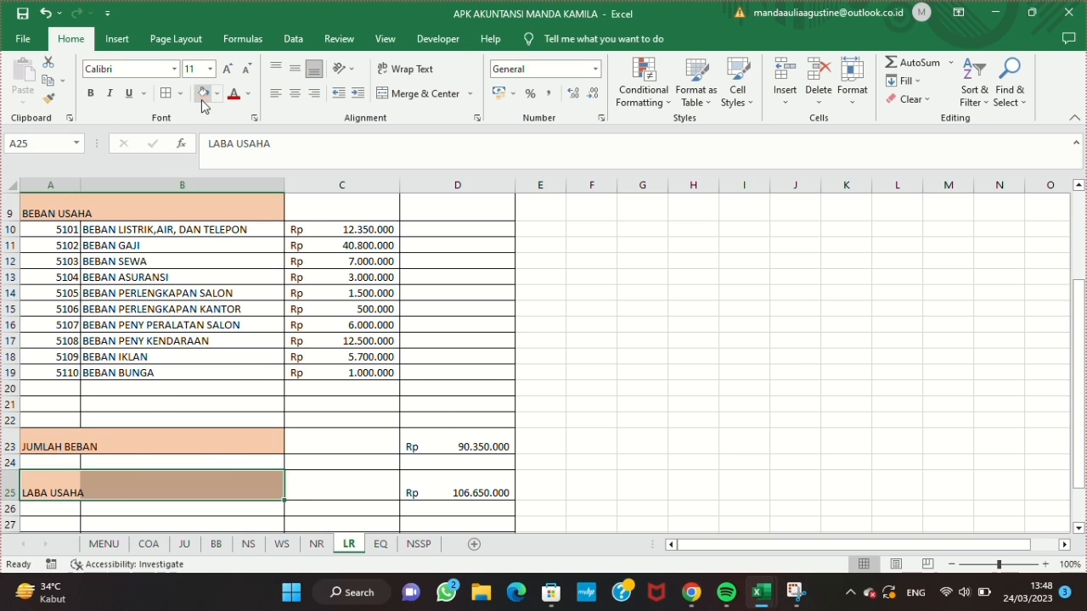
# Step: Merge and center the report title lines in rows 1 to 3 across columns A to D
pyautogui.scroll(3, 448, 425)
pyautogui.moveTo(86, 198); pyautogui.dragTo(480, 211)
pyautogui.click(415, 94)
pyautogui.moveTo(51, 217); pyautogui.dragTo(480, 235)
pyautogui.click(424, 93)
pyautogui.click(418, 100)
pyautogui.moveTo(374, 201); pyautogui.dragTo(374, 230)
pyautogui.click(523, 293)
pyautogui.scroll(-4, 522, 292)
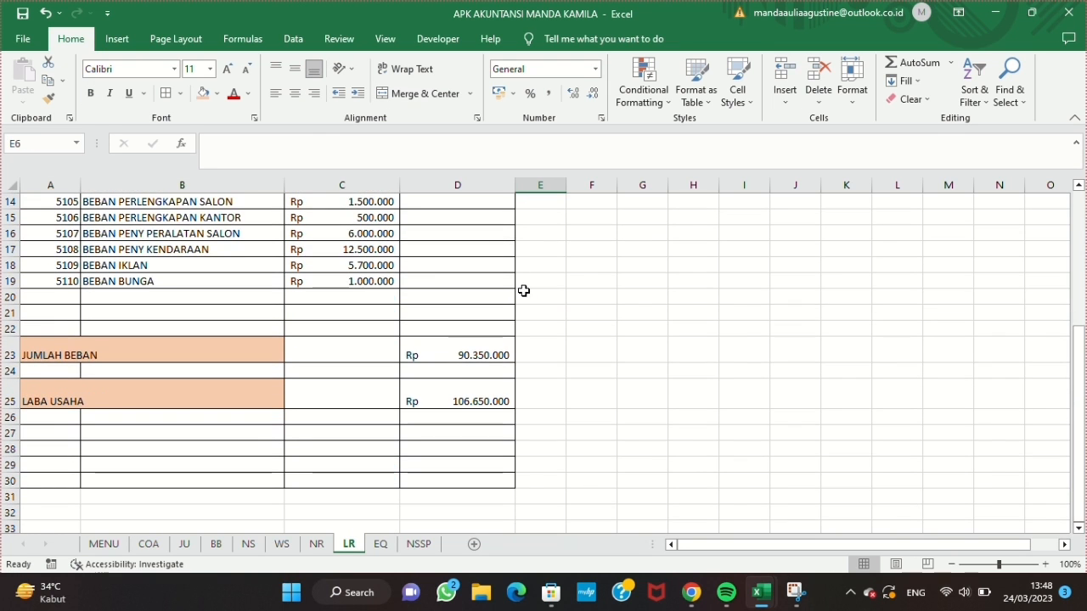